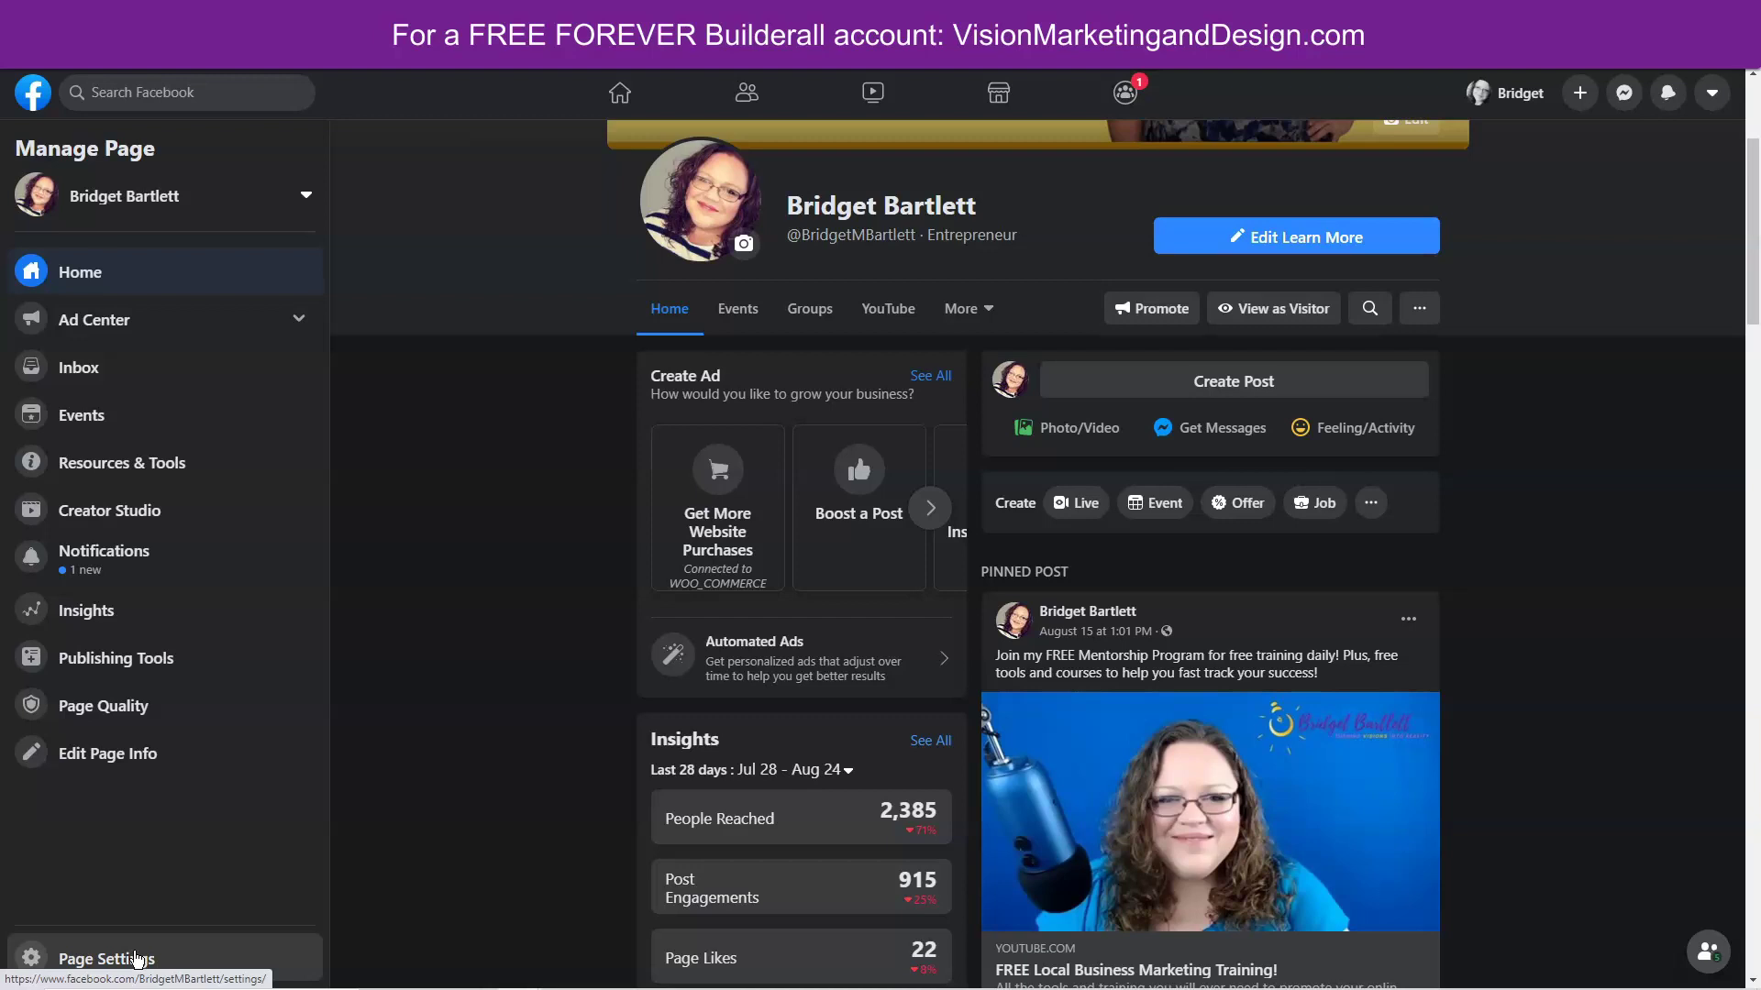
Step: Open the business Page's settings and go to its Messaging settings
click(138, 960)
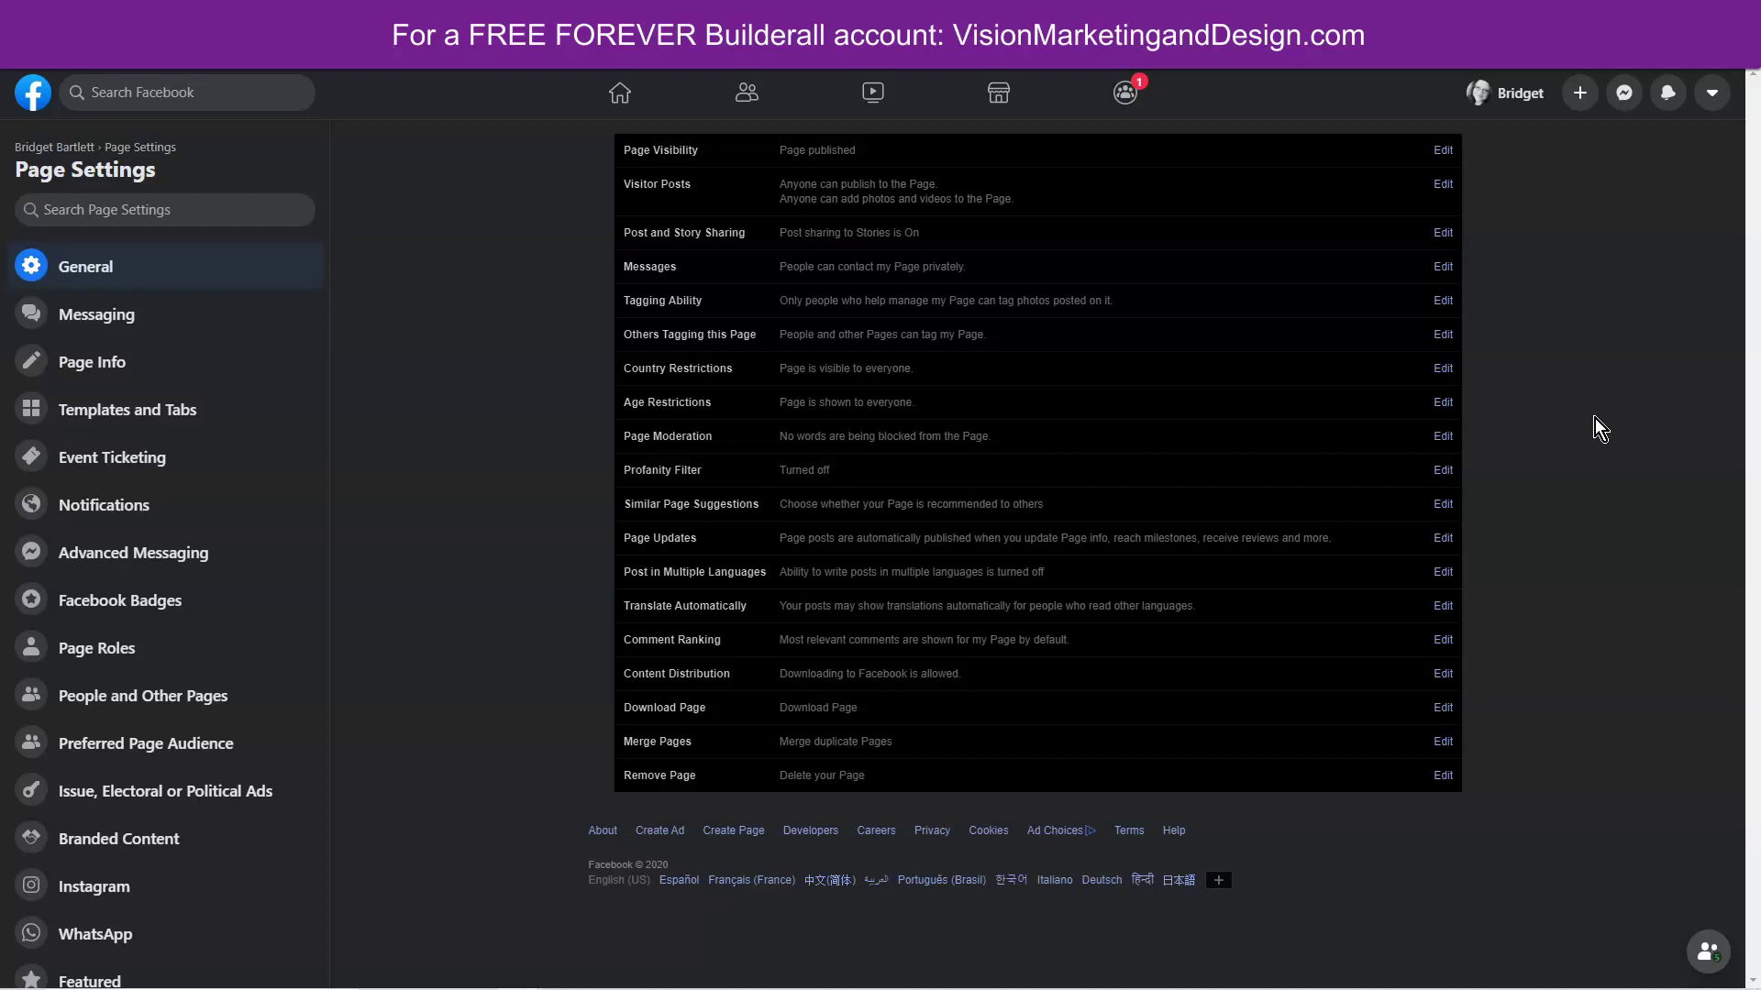
click(1711, 93)
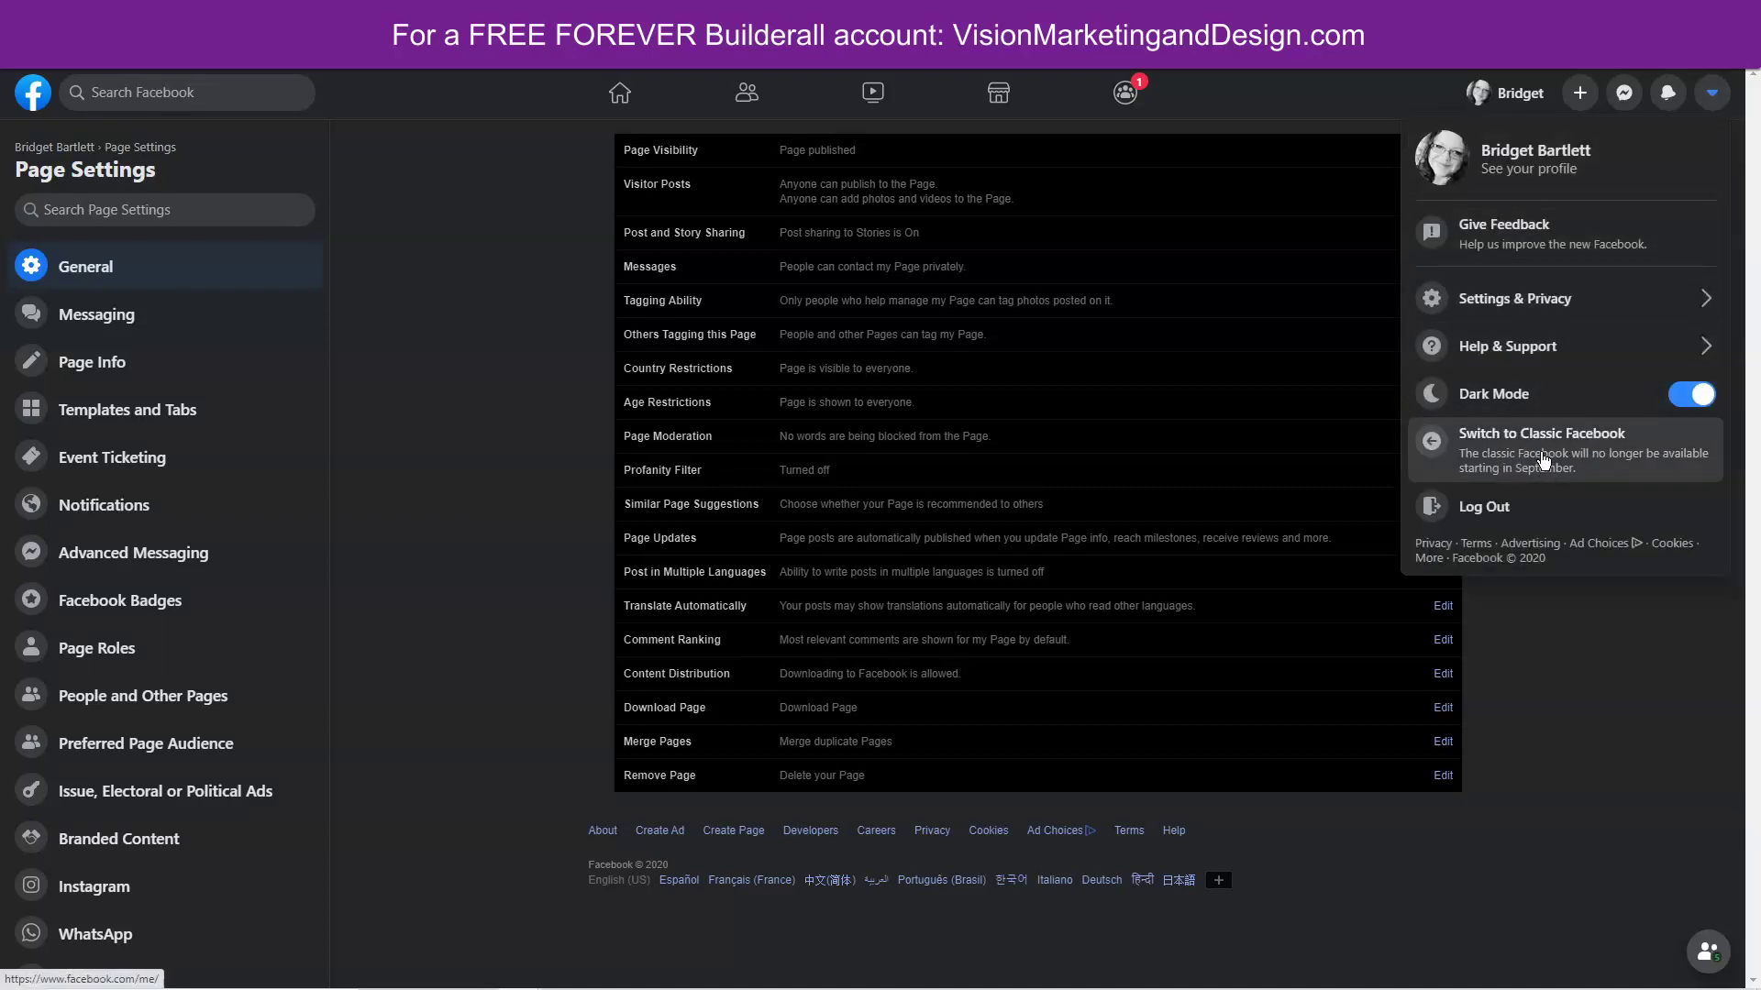
click(1606, 706)
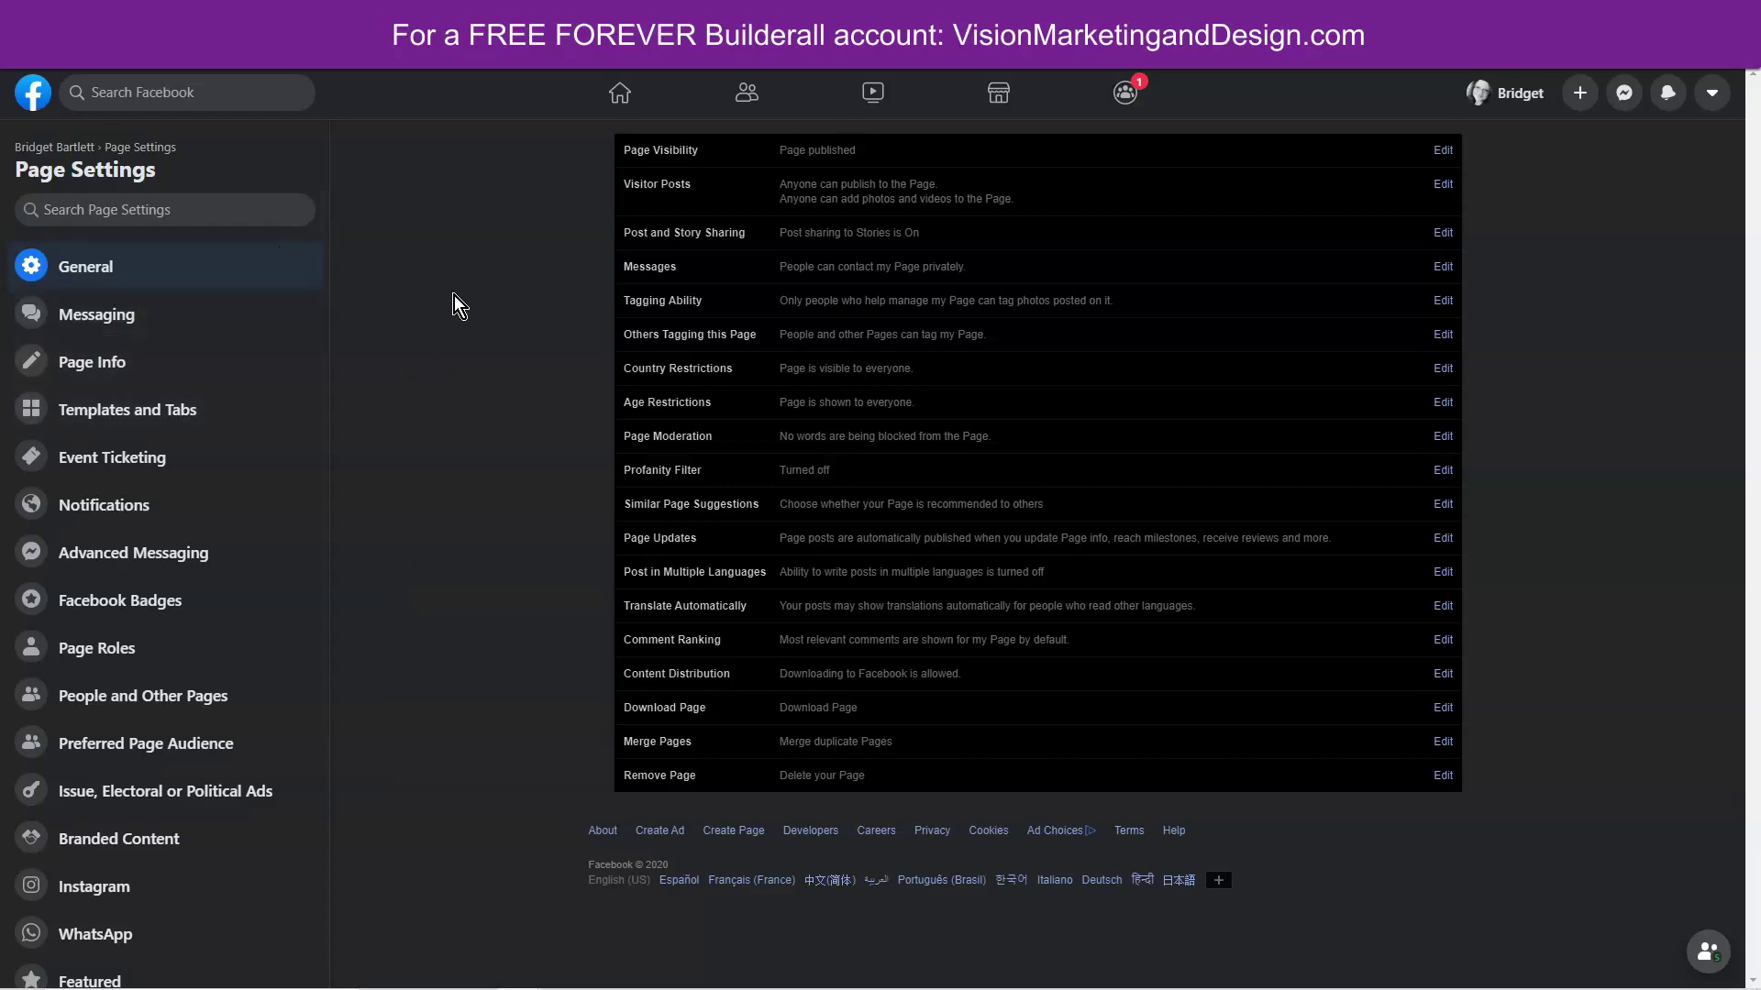
click(135, 315)
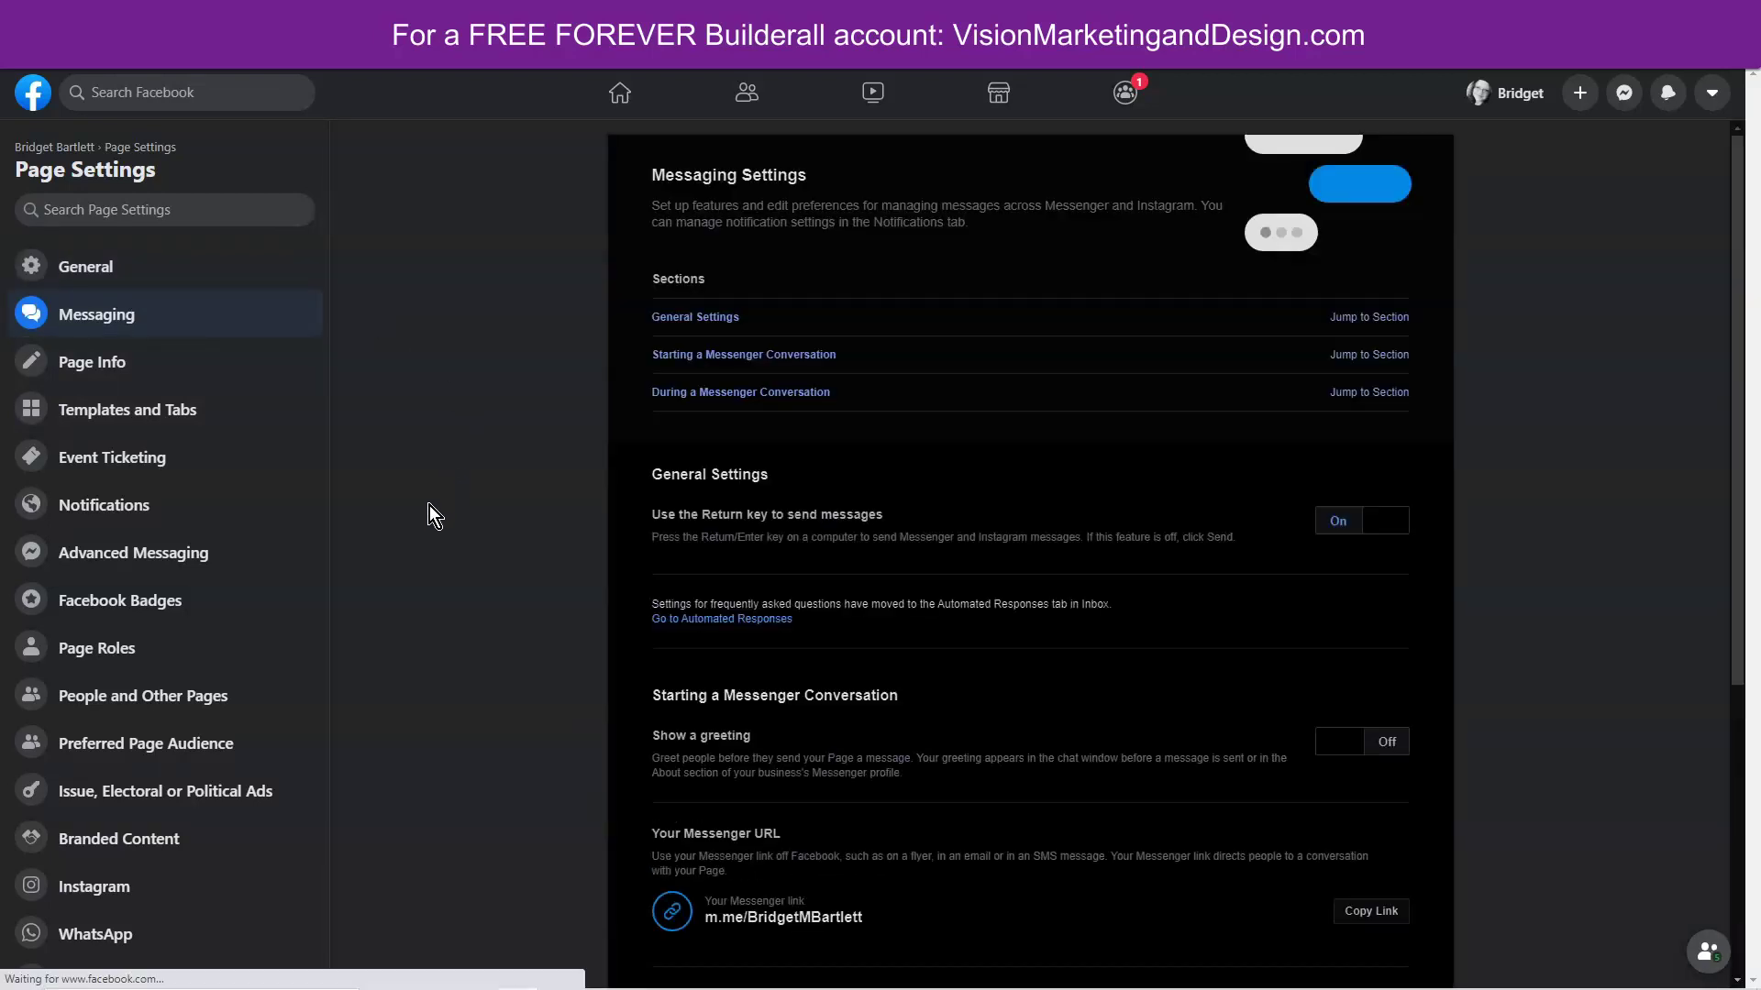
scroll(465, 609, down, 1)
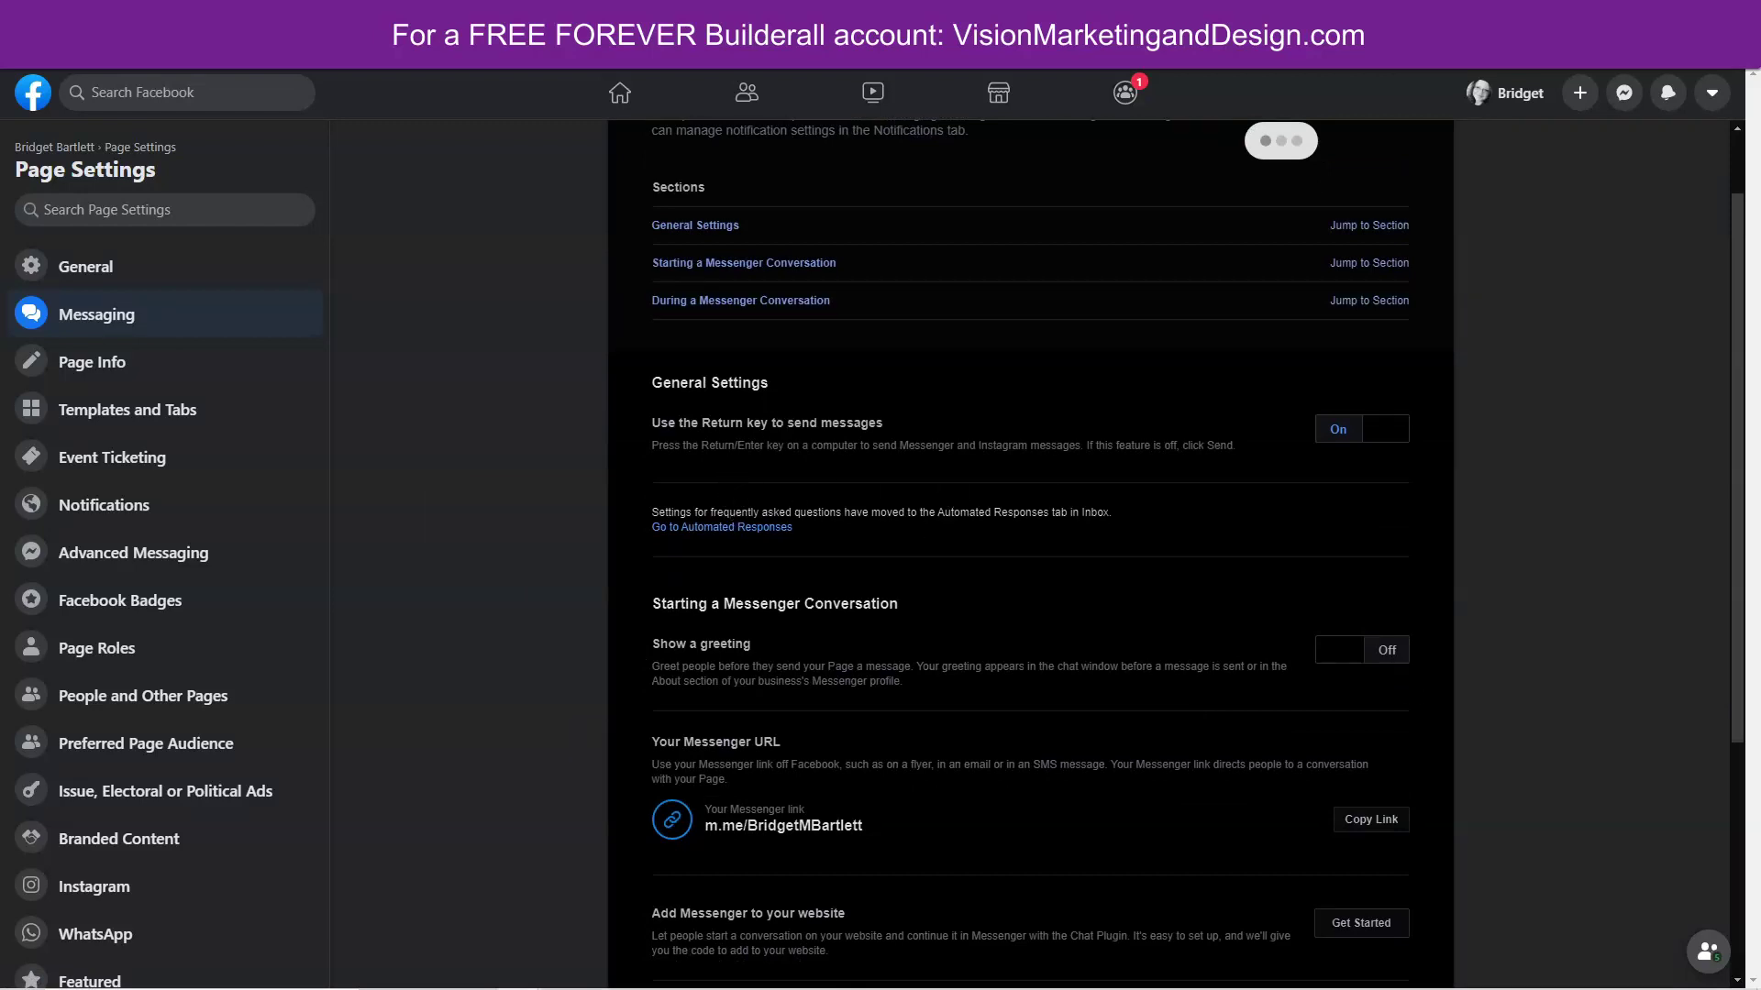
Step: View the automated responses and open the Frequently Asked Questions response for editing
click(761, 530)
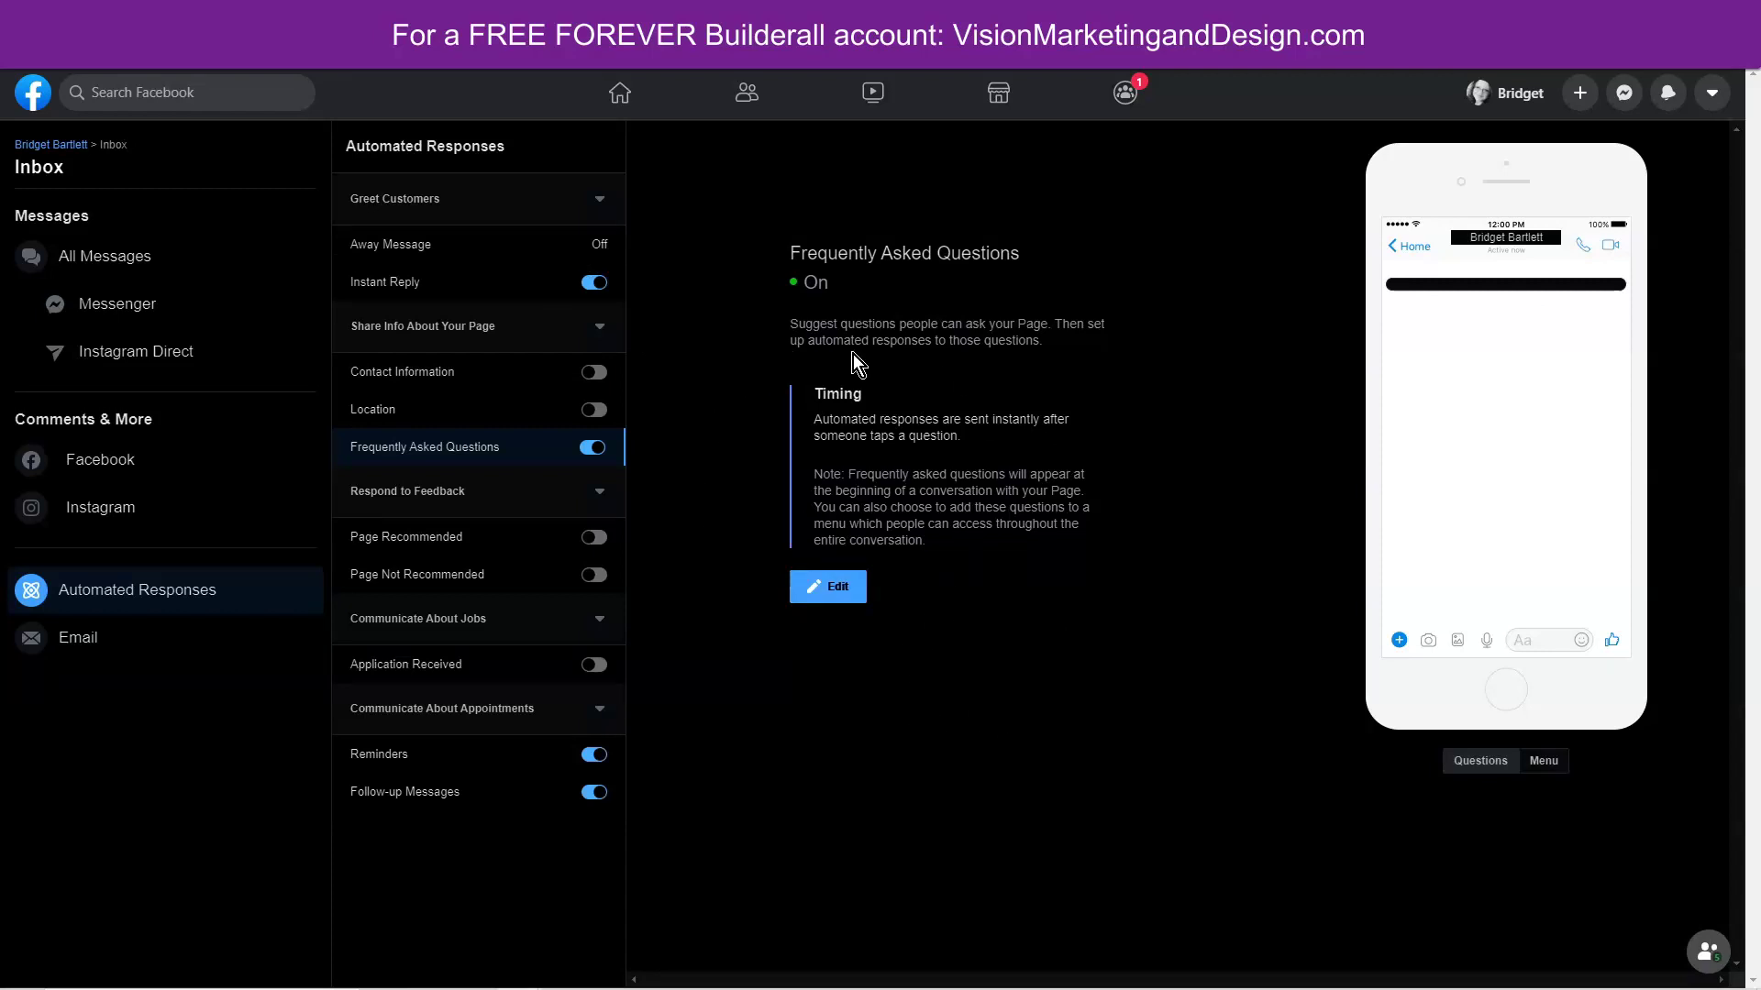
click(834, 587)
click(203, 362)
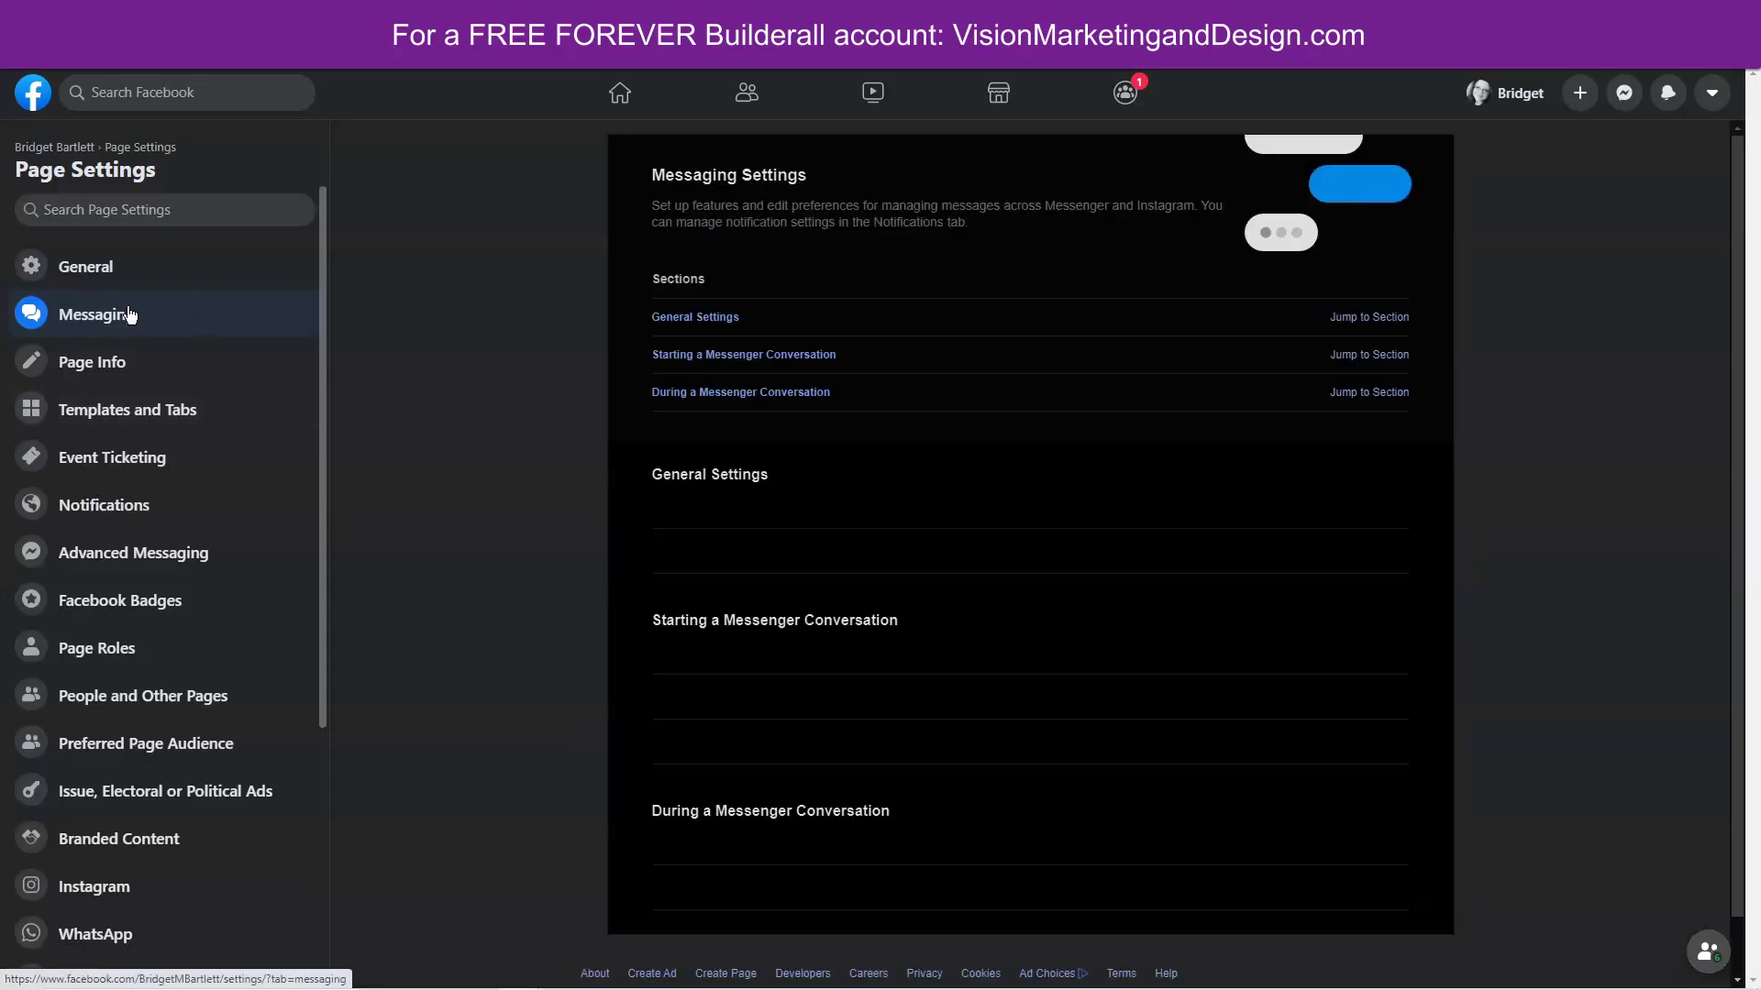
Step: Turn on the Messenger greeting in the Page's Messaging settings and open its text for editing
scroll(1544, 552, down, 1)
scroll(1545, 552, down, 2)
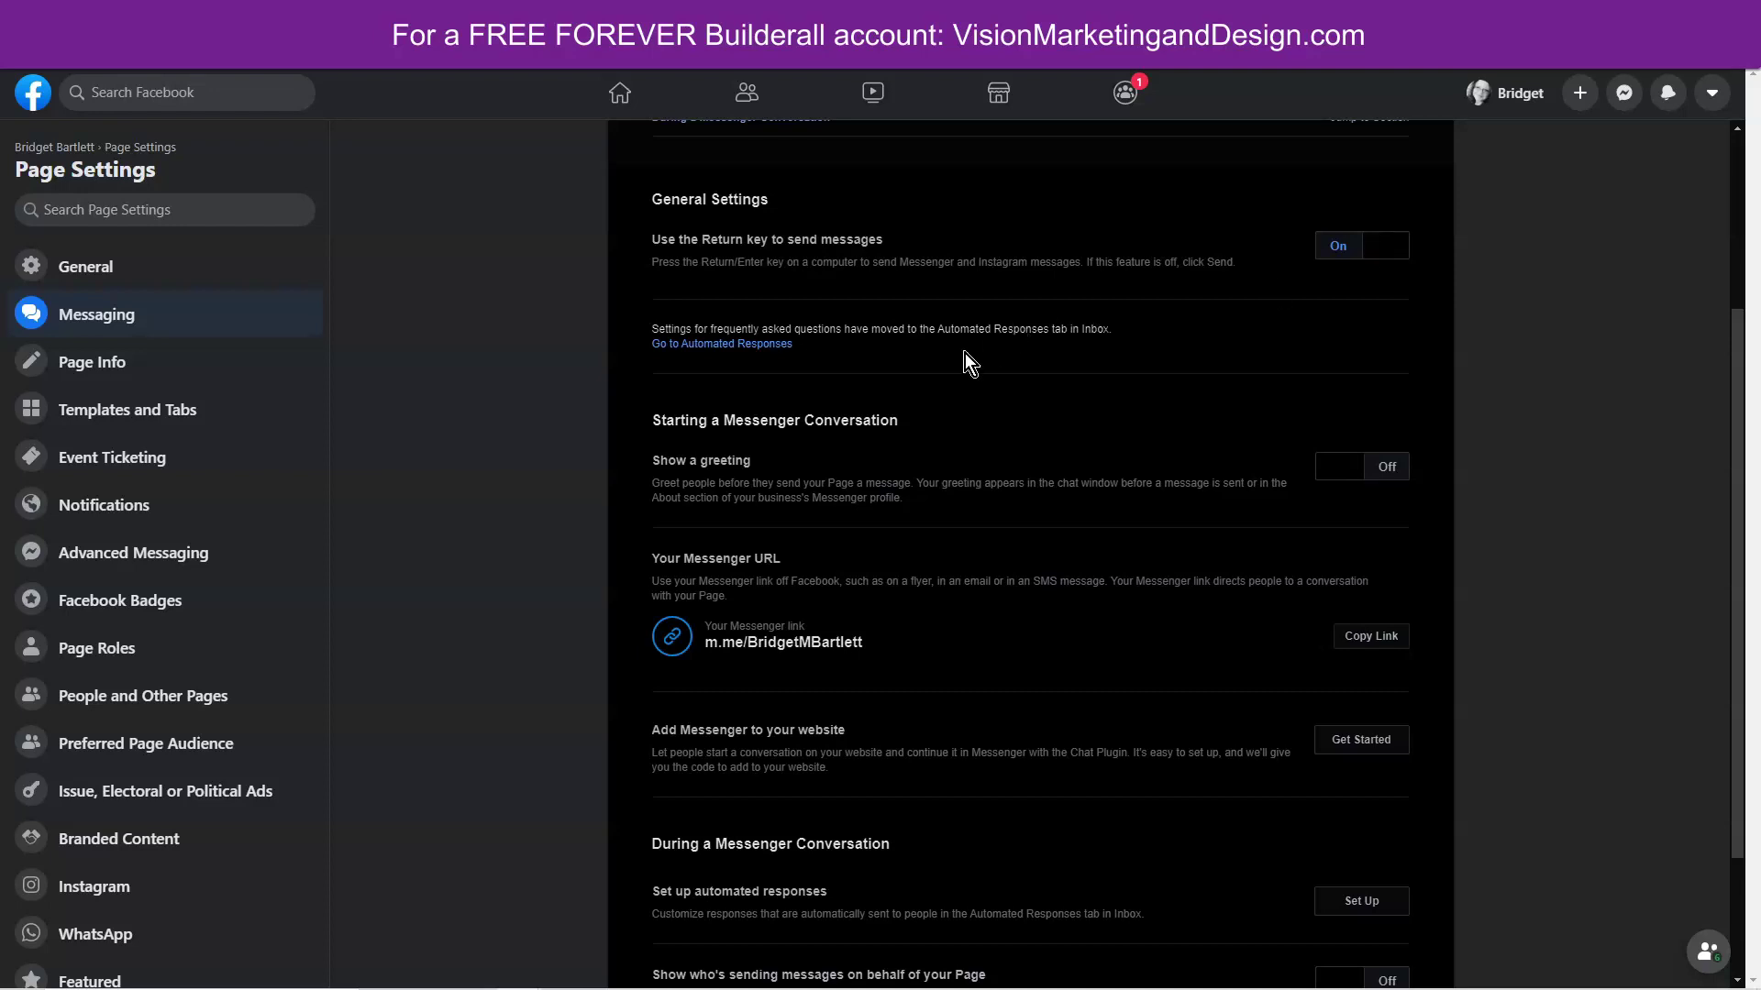
scroll(1570, 509, down, 2)
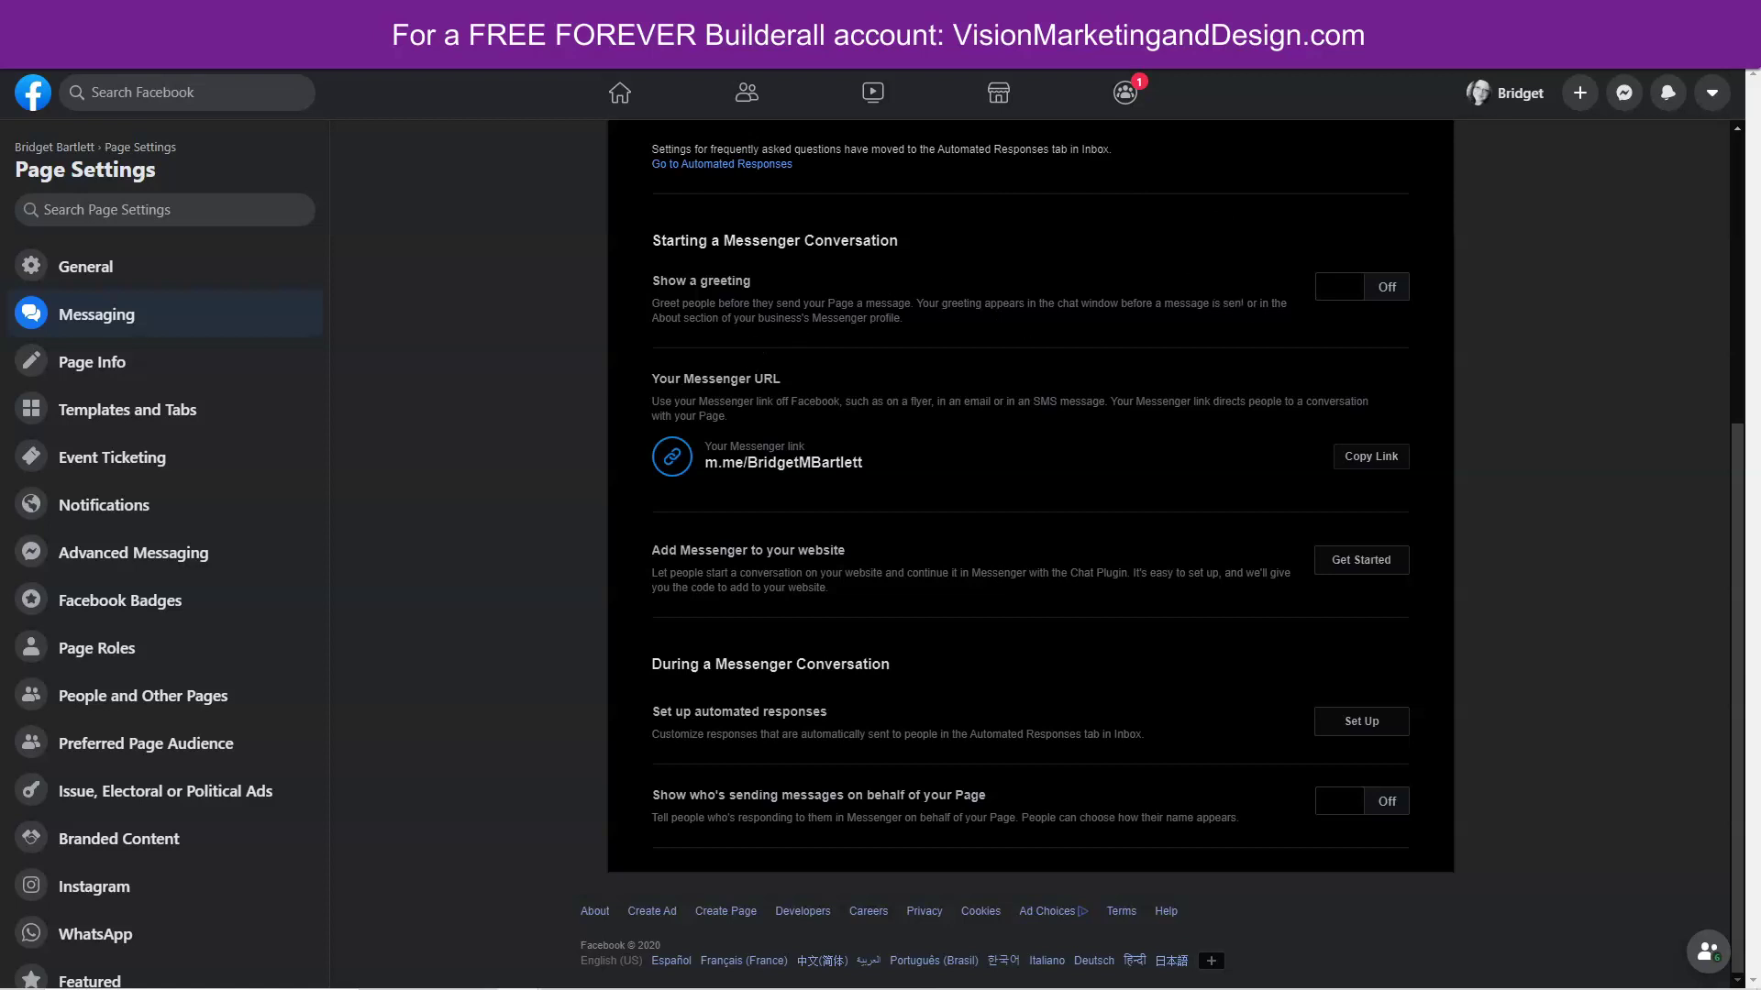
click(1334, 291)
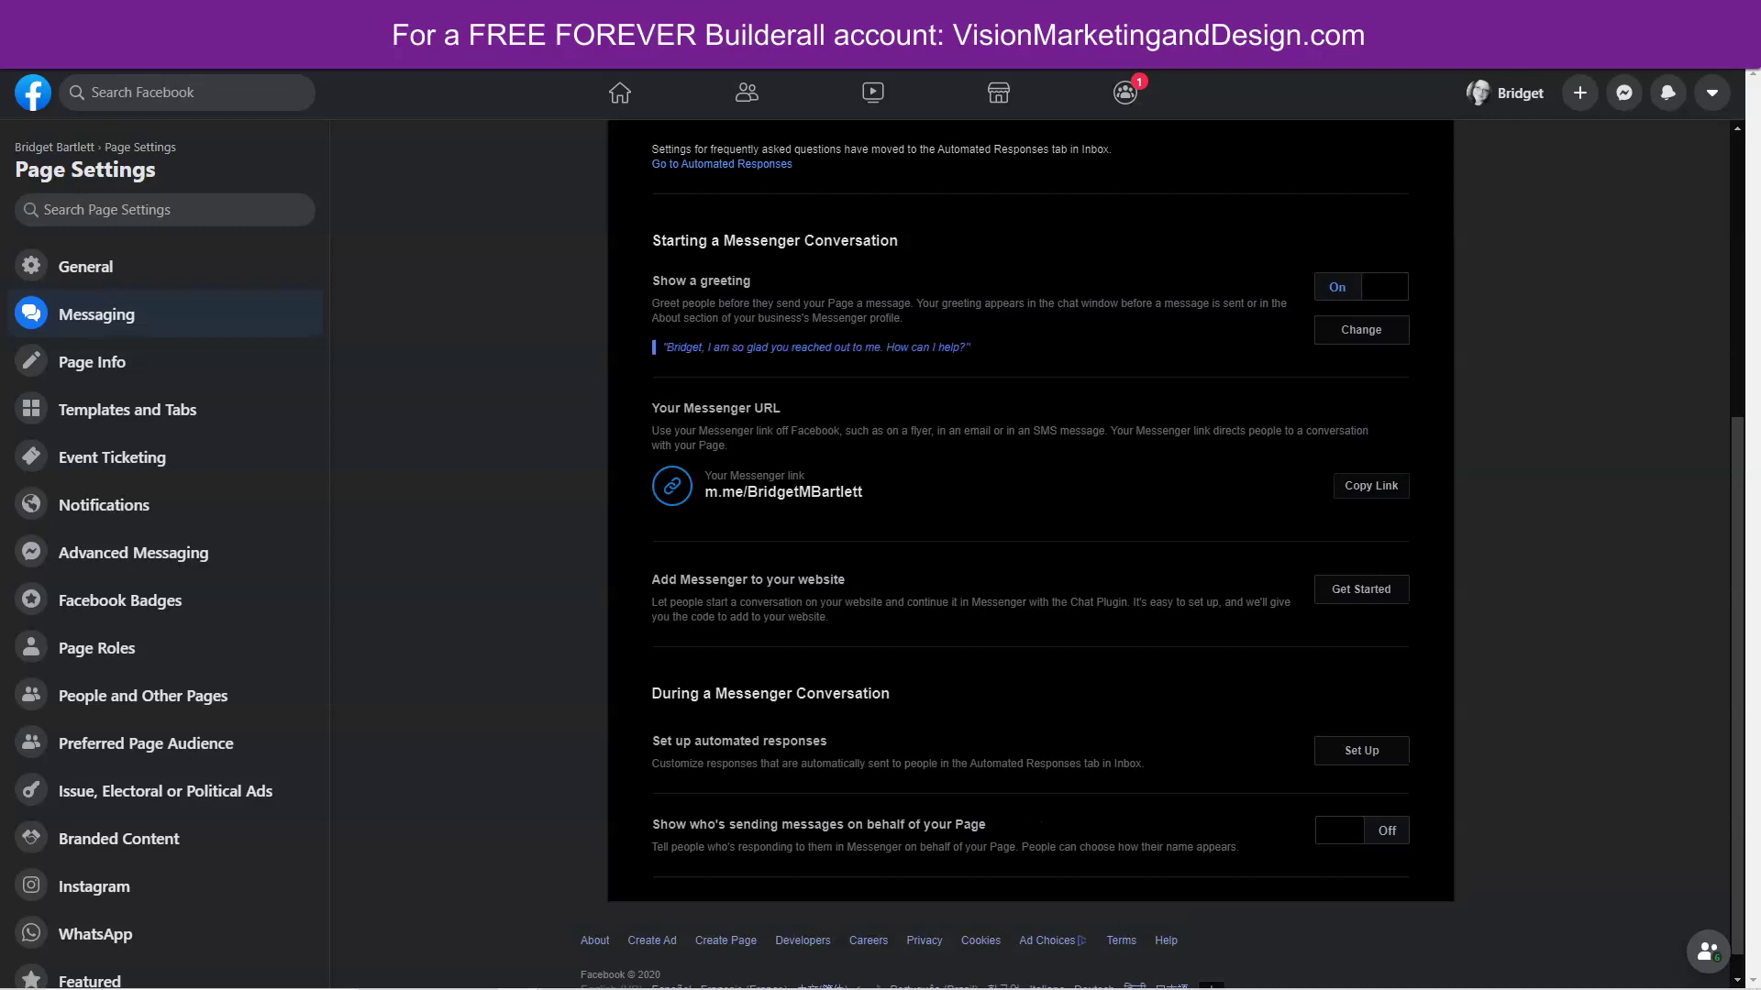
click(1344, 329)
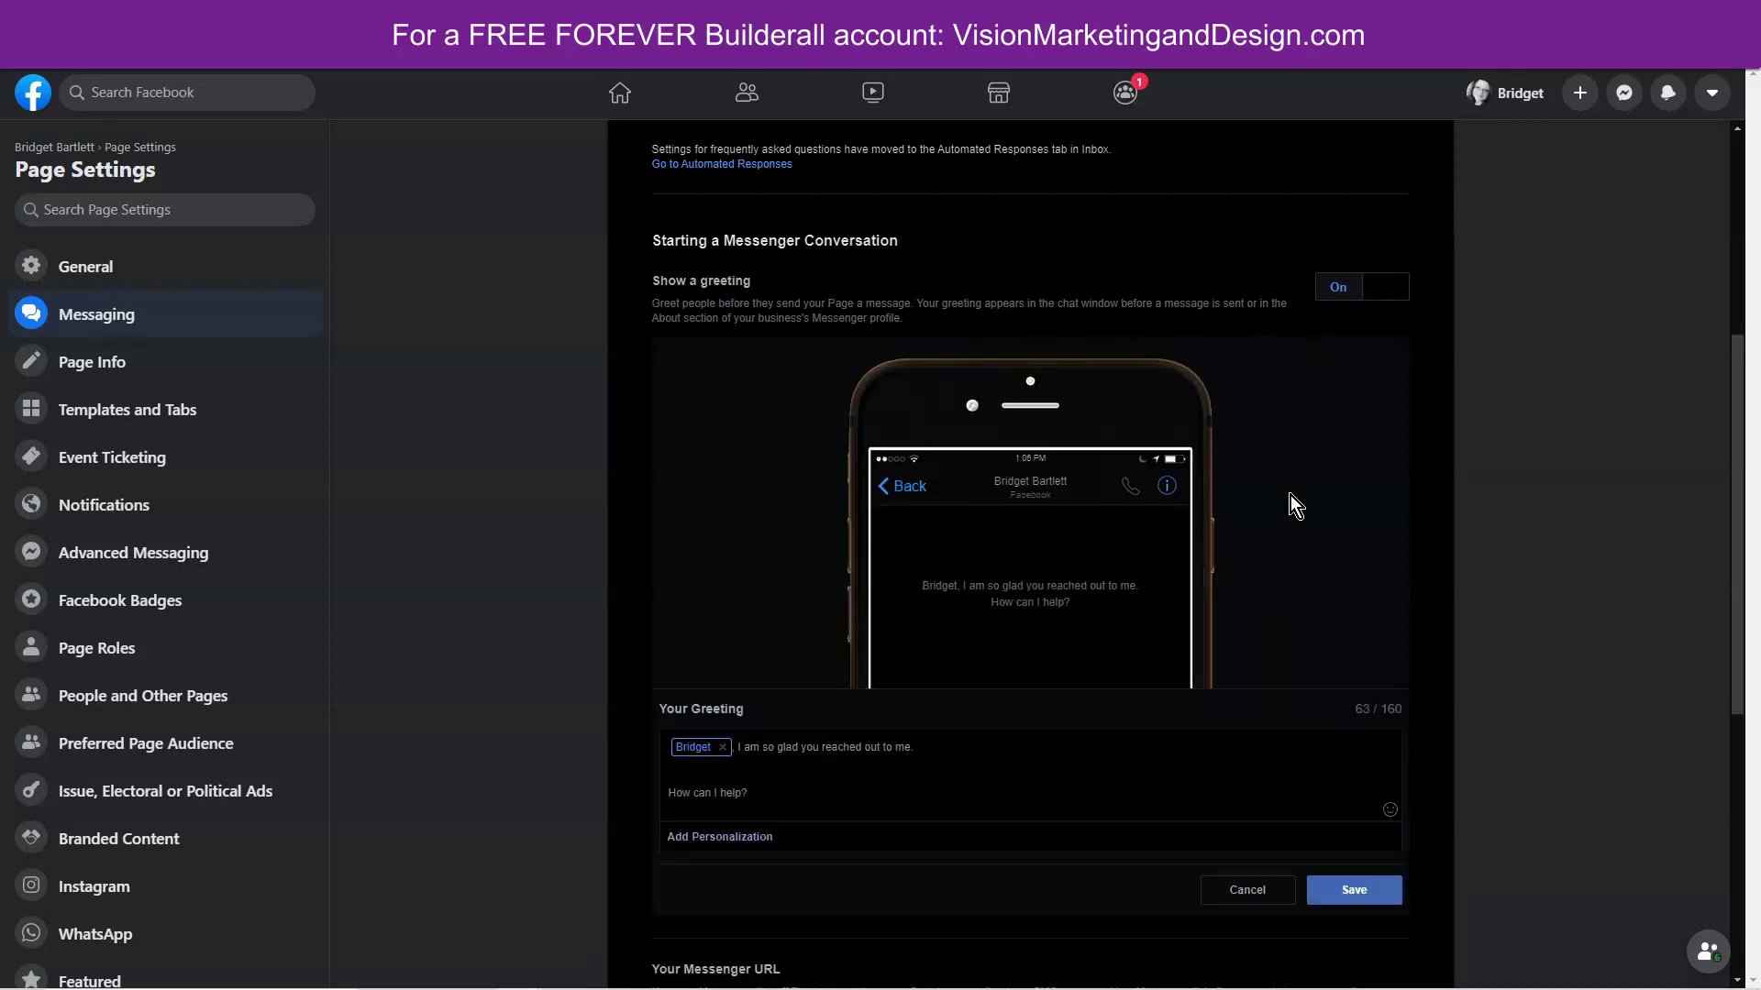
Step: Review the greeting editor and copy the Page's Messenger link
scroll(1290, 495, down, 3)
scroll(1440, 444, up, 2)
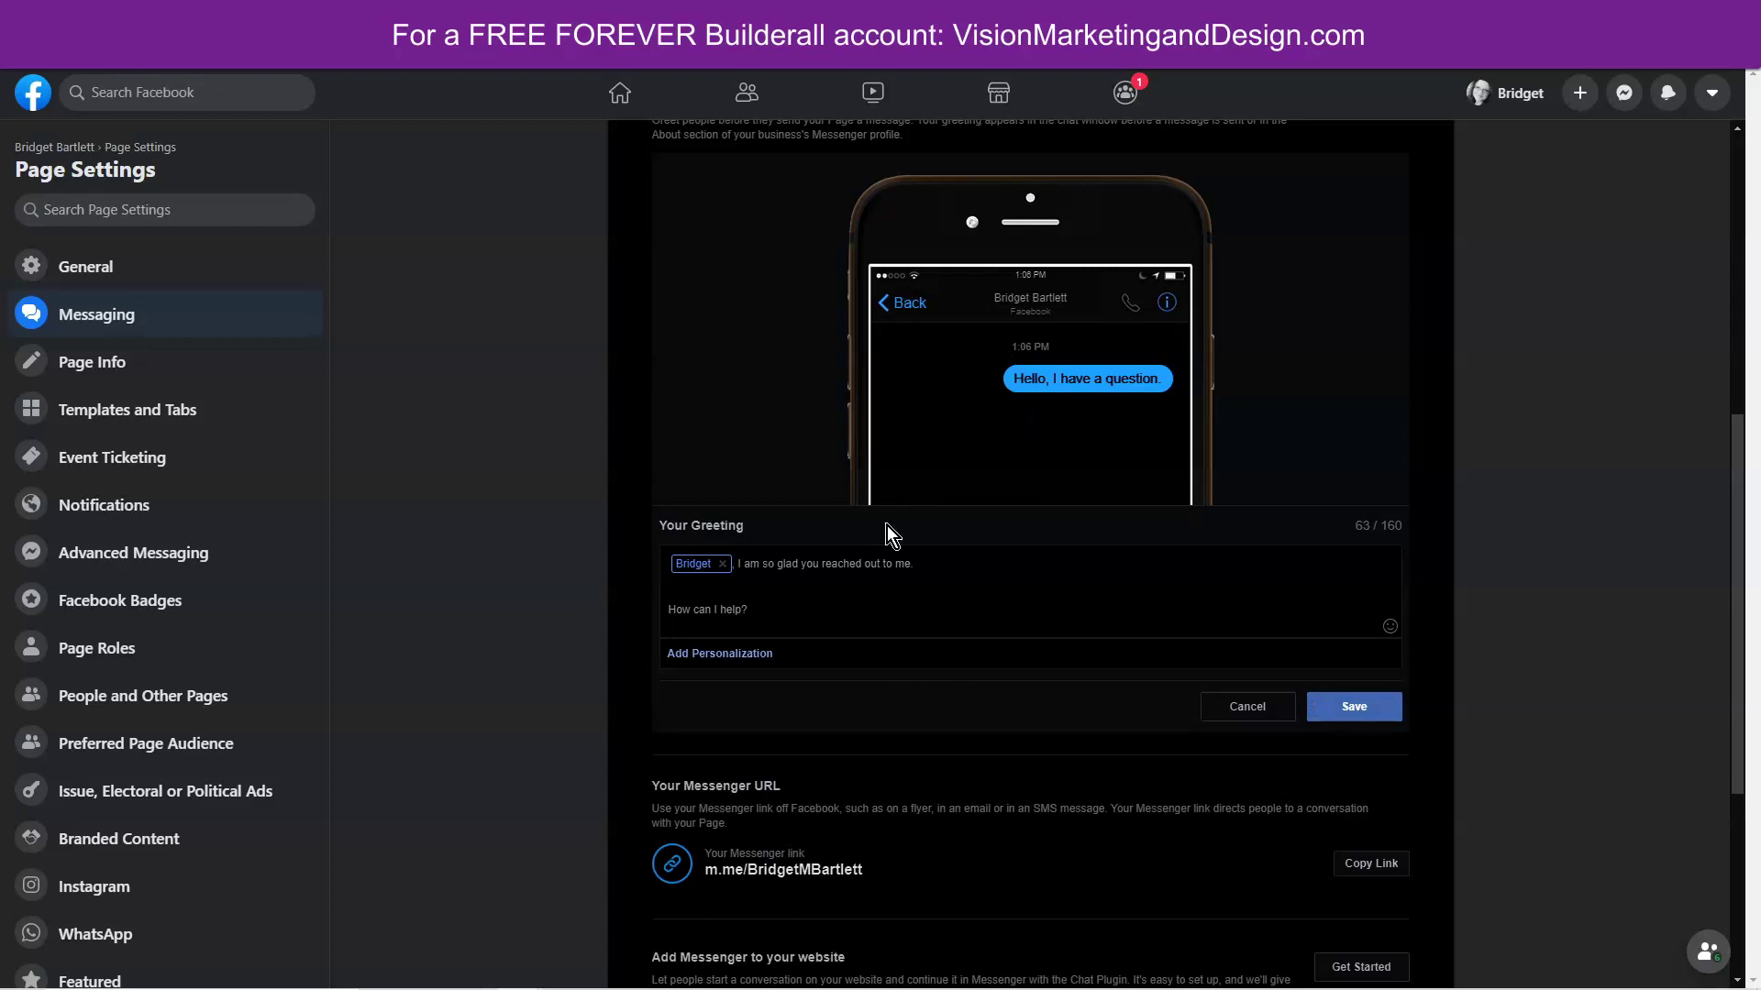
scroll(1522, 655, down, 3)
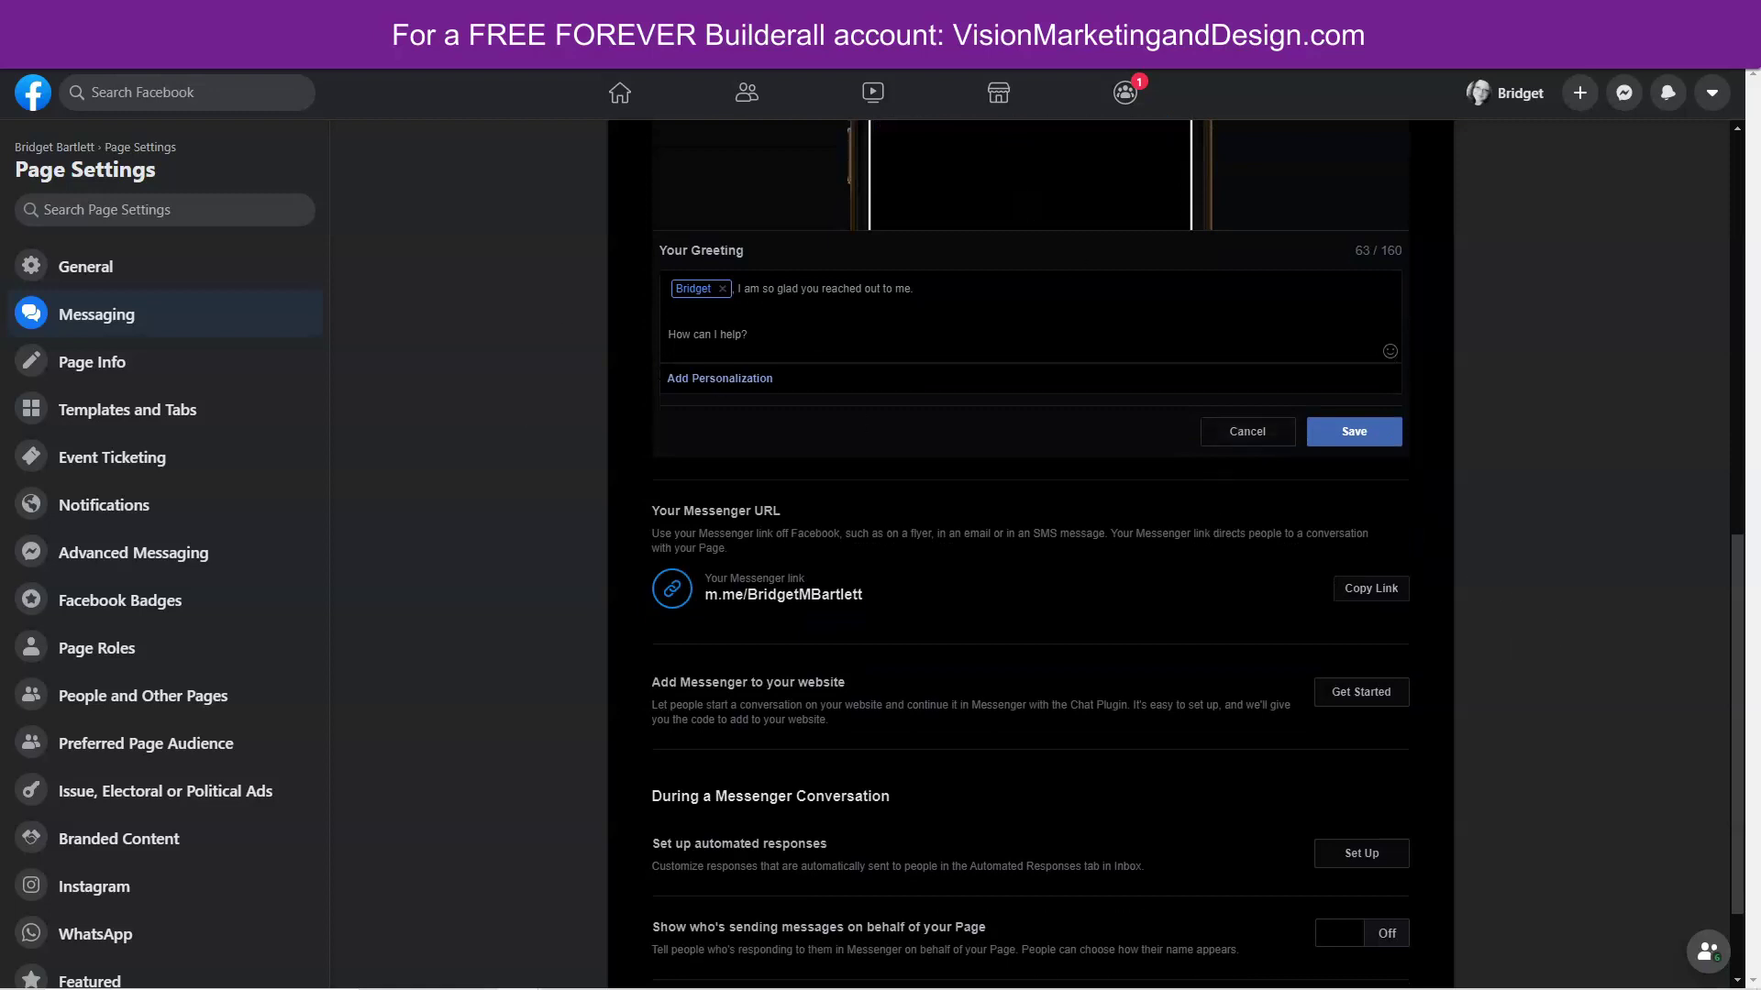
scroll(1523, 542, down, 2)
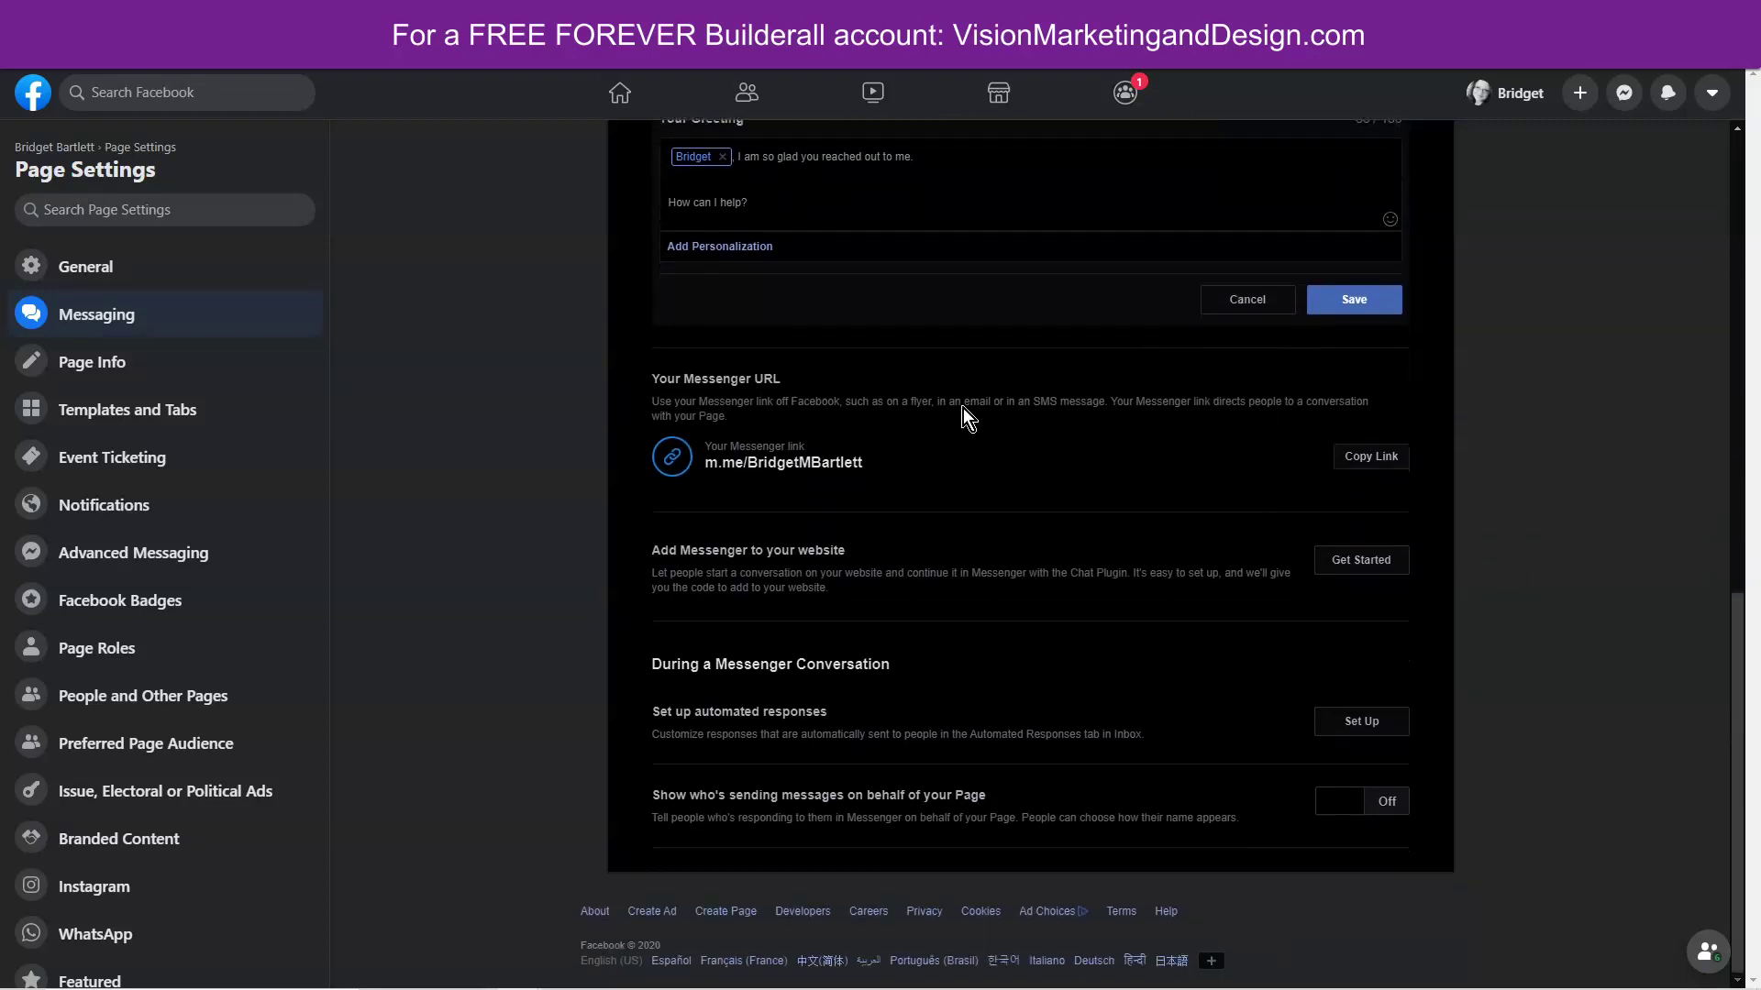
click(1372, 459)
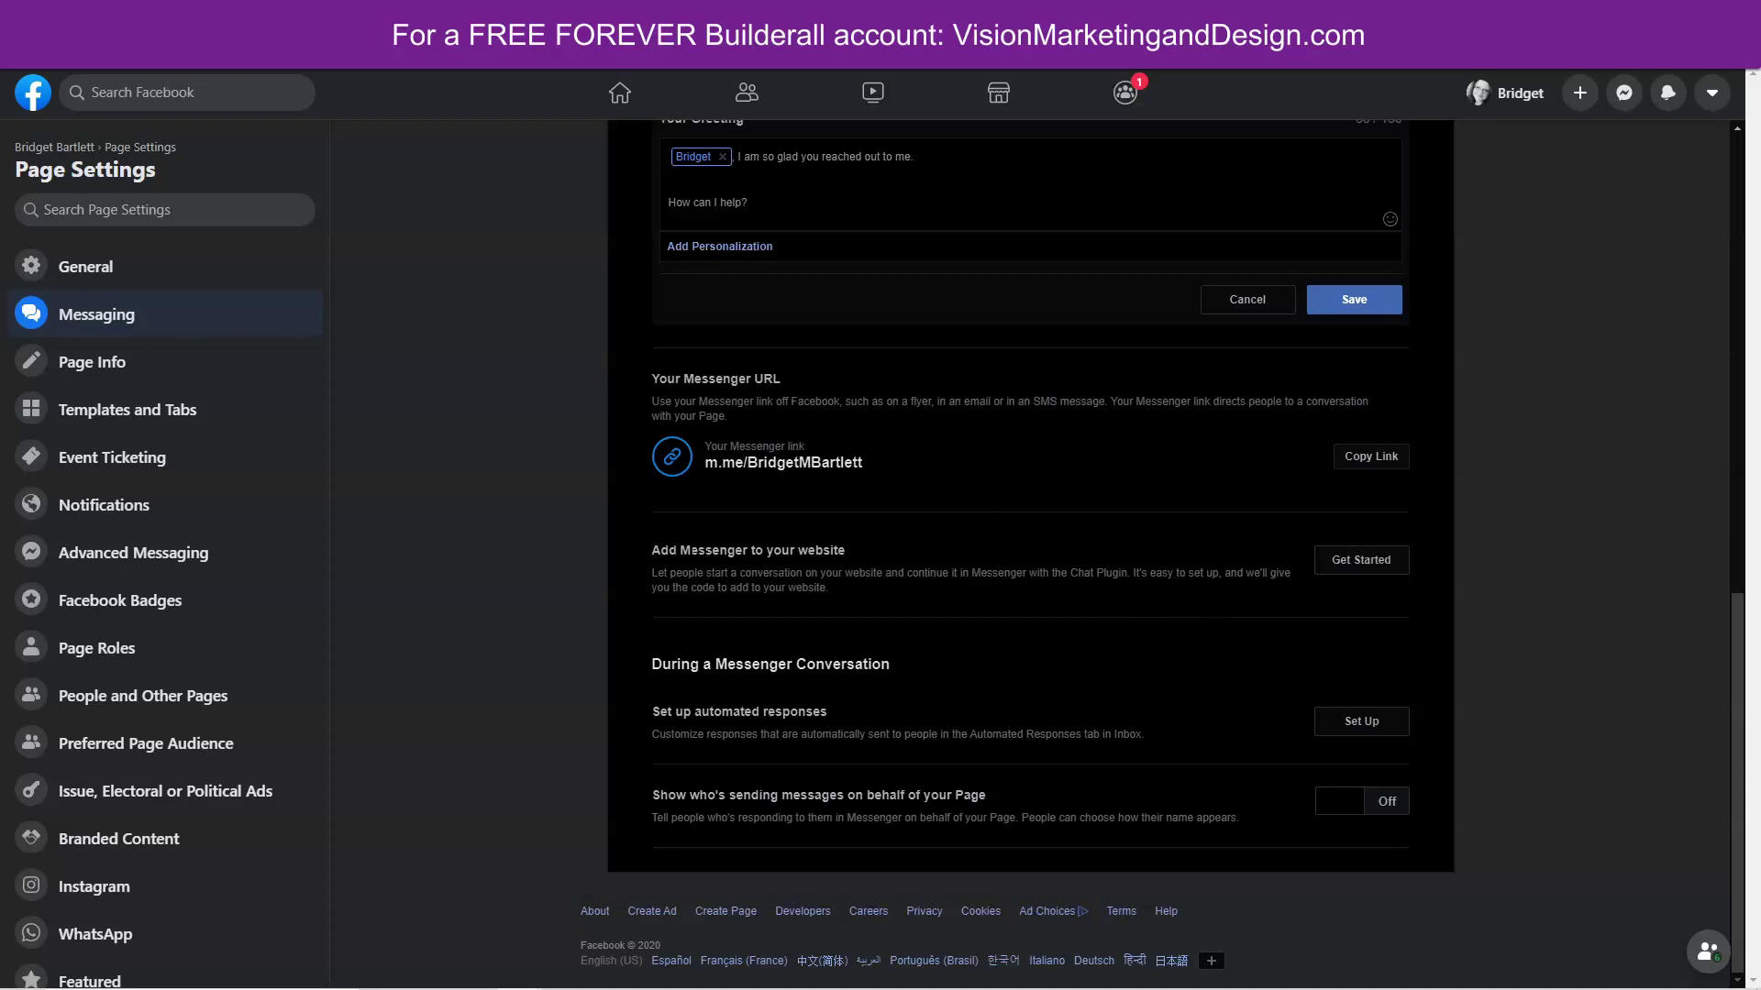
Step: Start the Chat Plugin setup for adding Messenger to the website and view the default language choices, keeping English (US)
click(1351, 561)
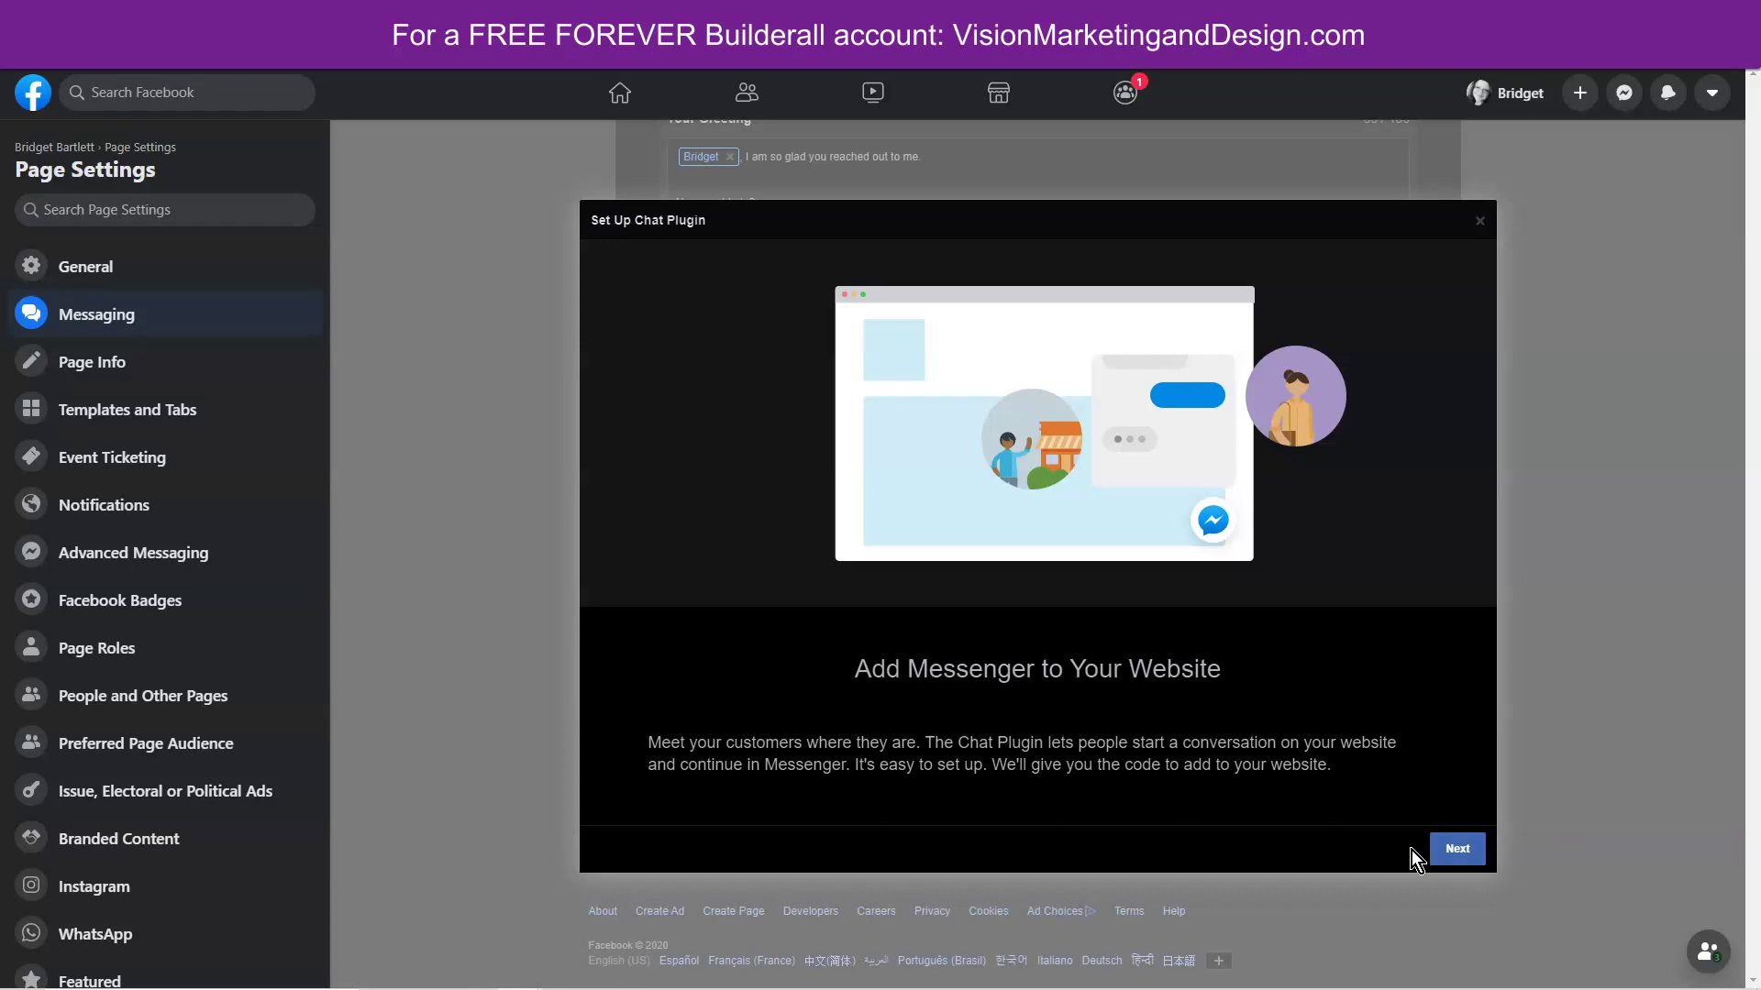
click(1458, 853)
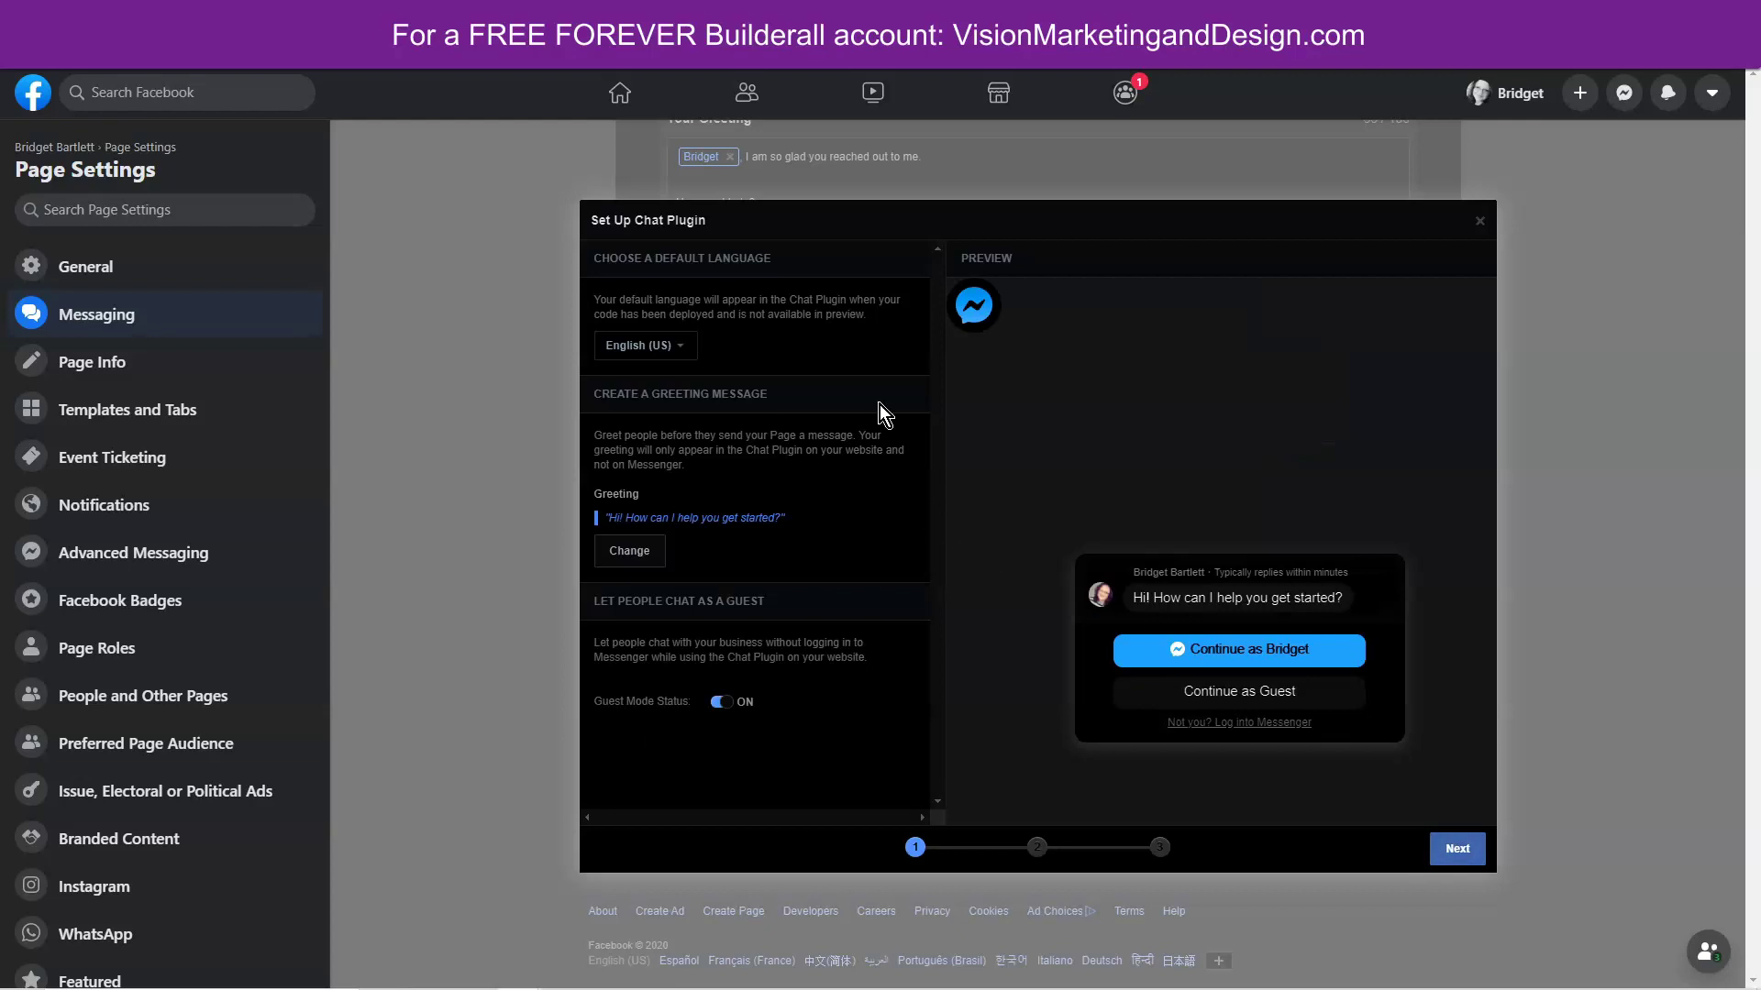
click(672, 349)
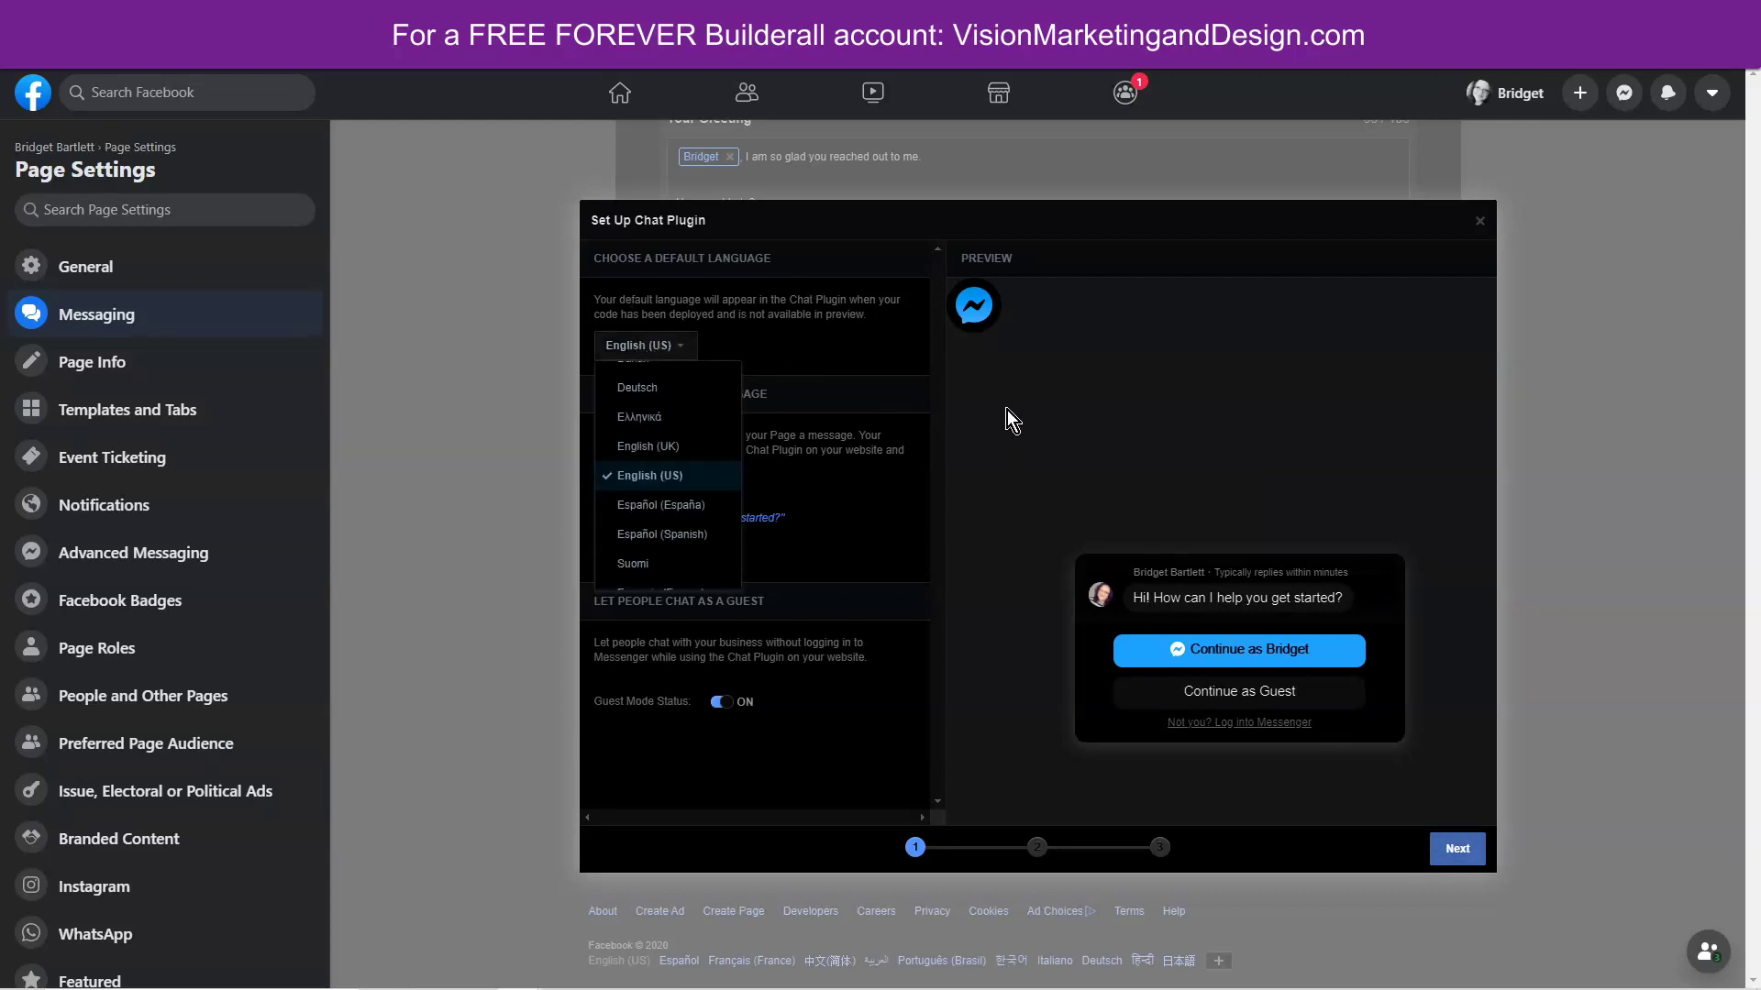
click(893, 345)
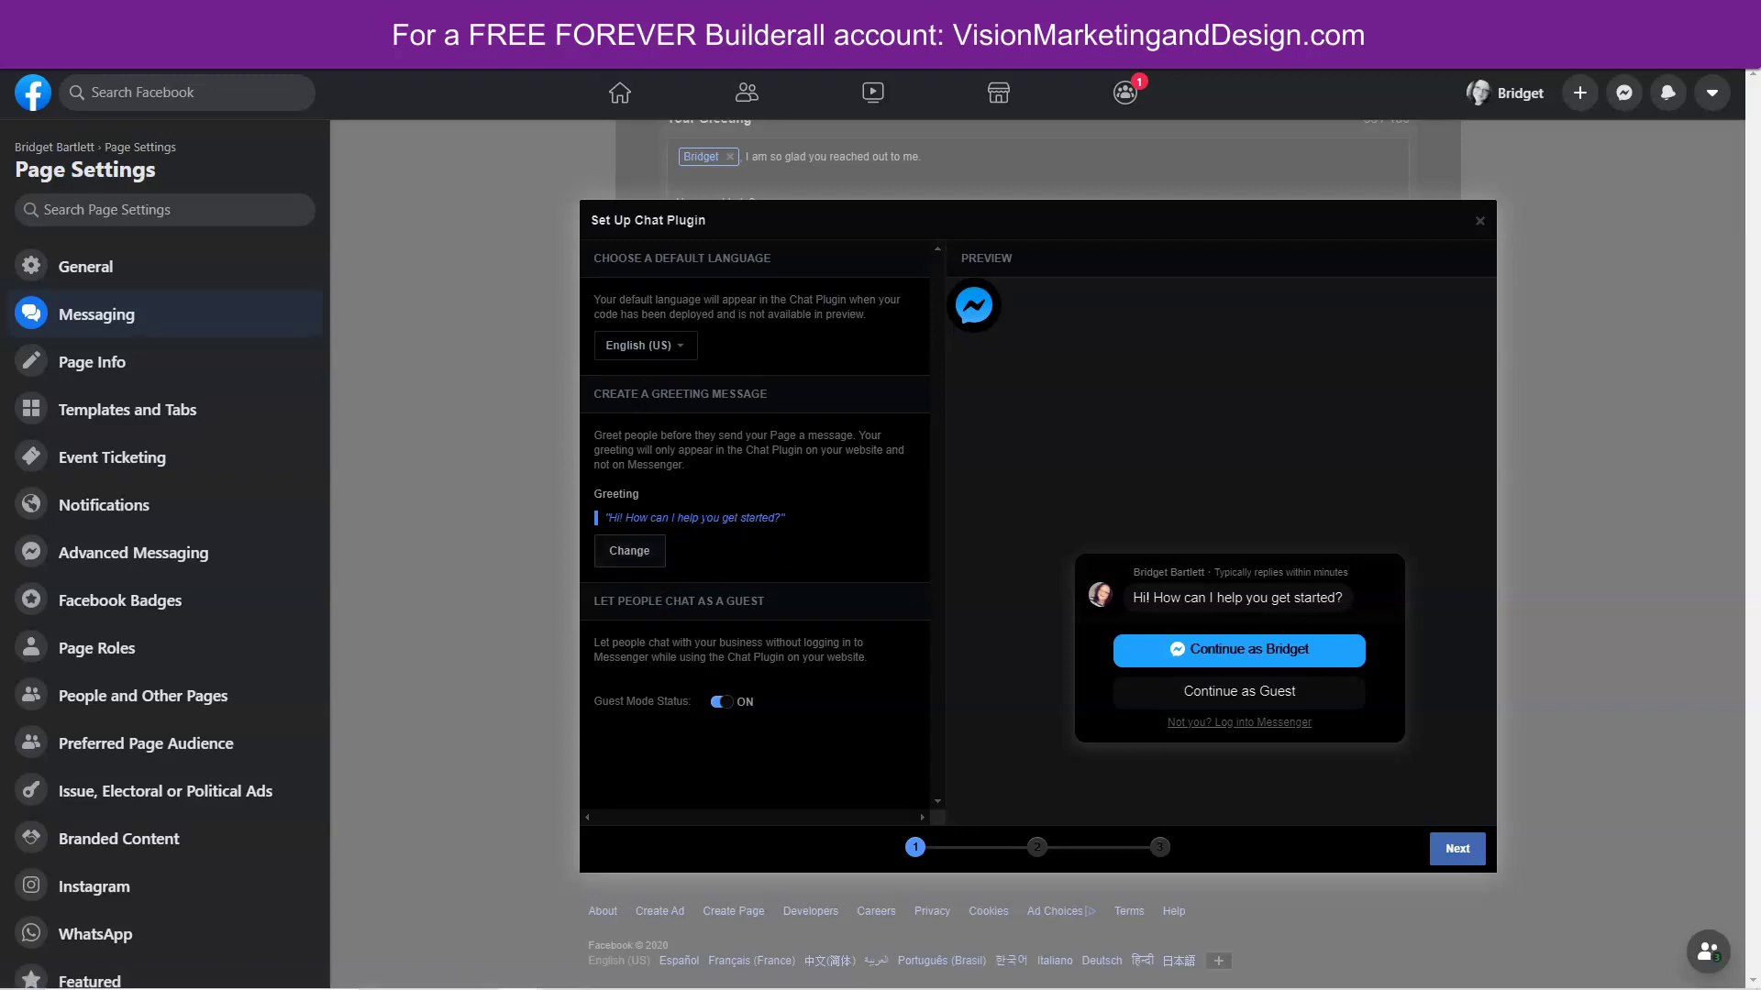
Step: Open the Chat Plugin greeting for editing and save it as "Hi! How can I help you get started?"
click(642, 555)
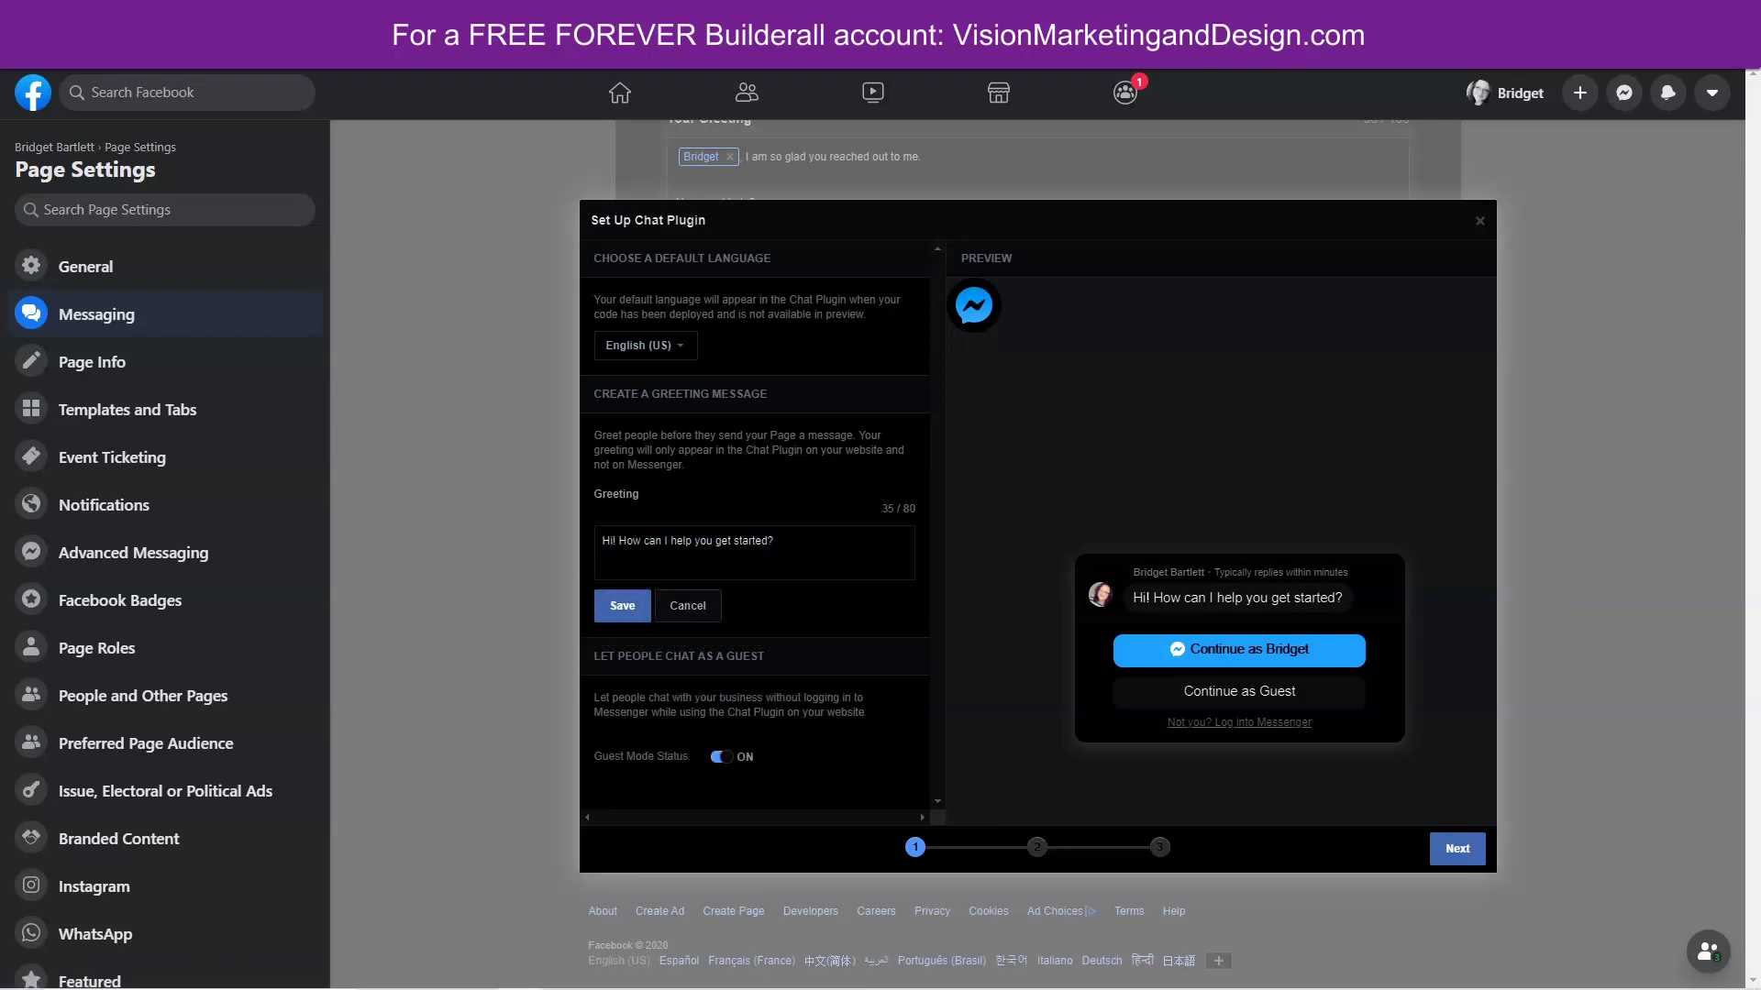
text(fg)
key(BackSpace)
key(BackSpace)
key(BackSpace)
key(BackSpace)
key(BackSpace)
click(609, 610)
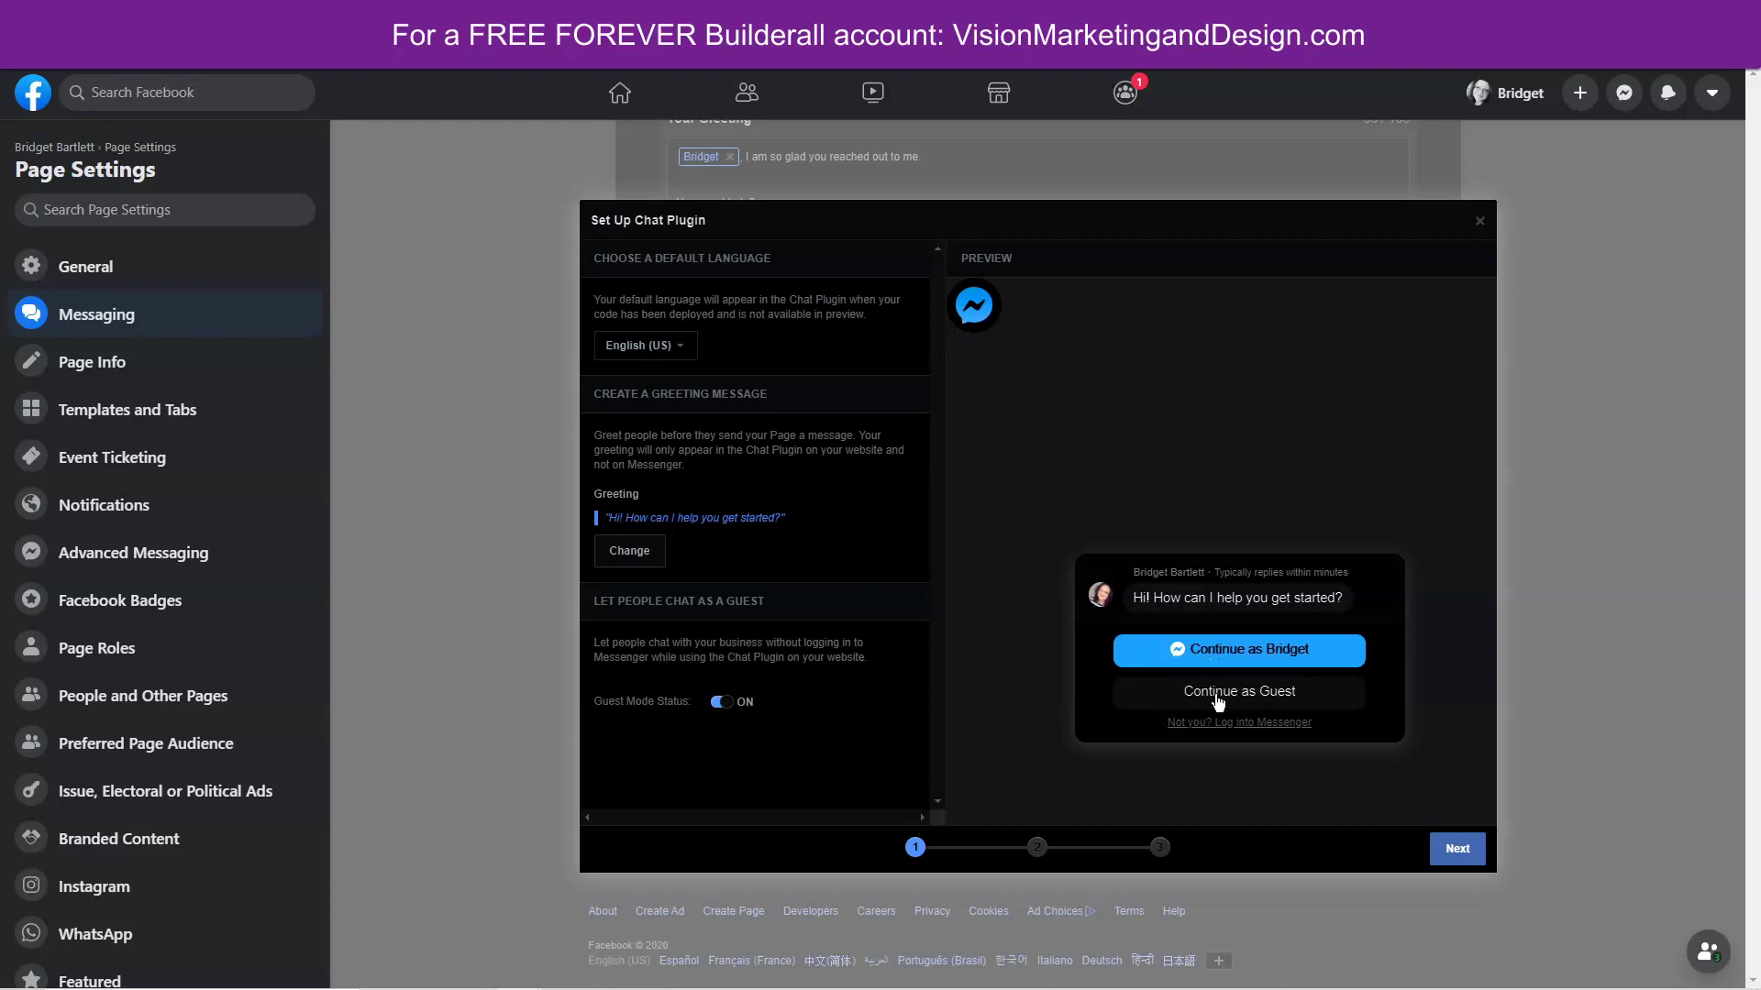
Step: Toggle Guest Mode off and back on, and continue to the Chat Plugin's appearance settings
click(718, 703)
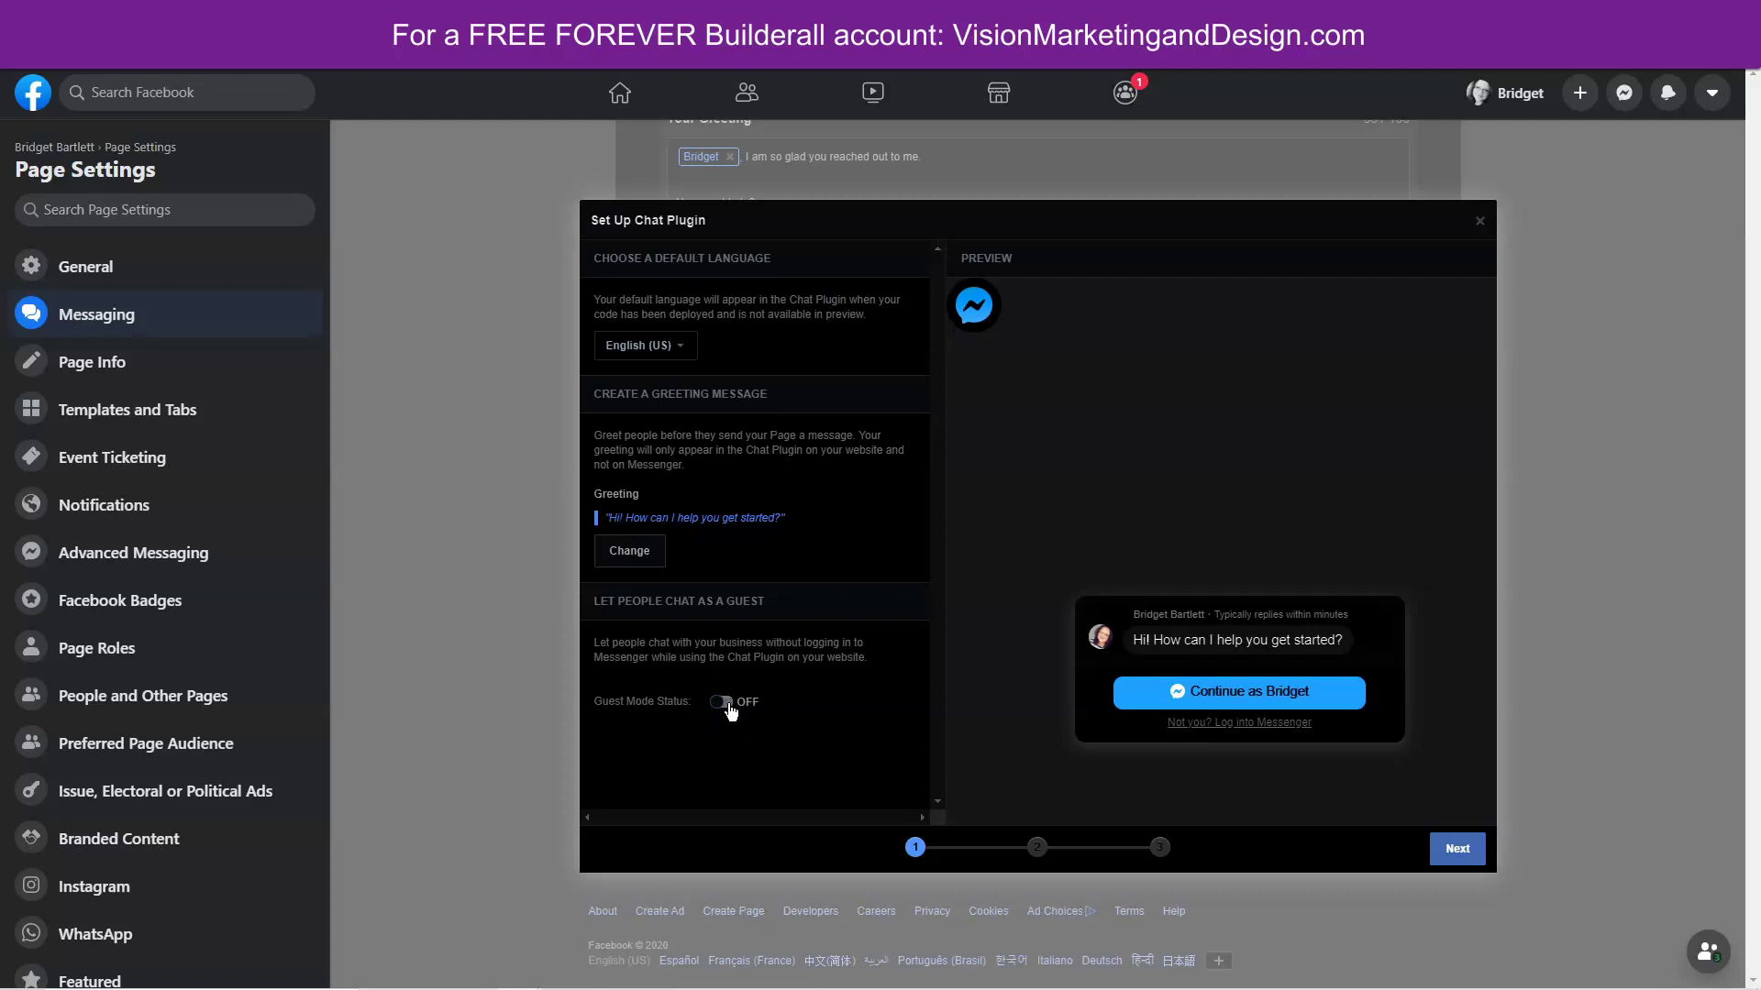
click(722, 703)
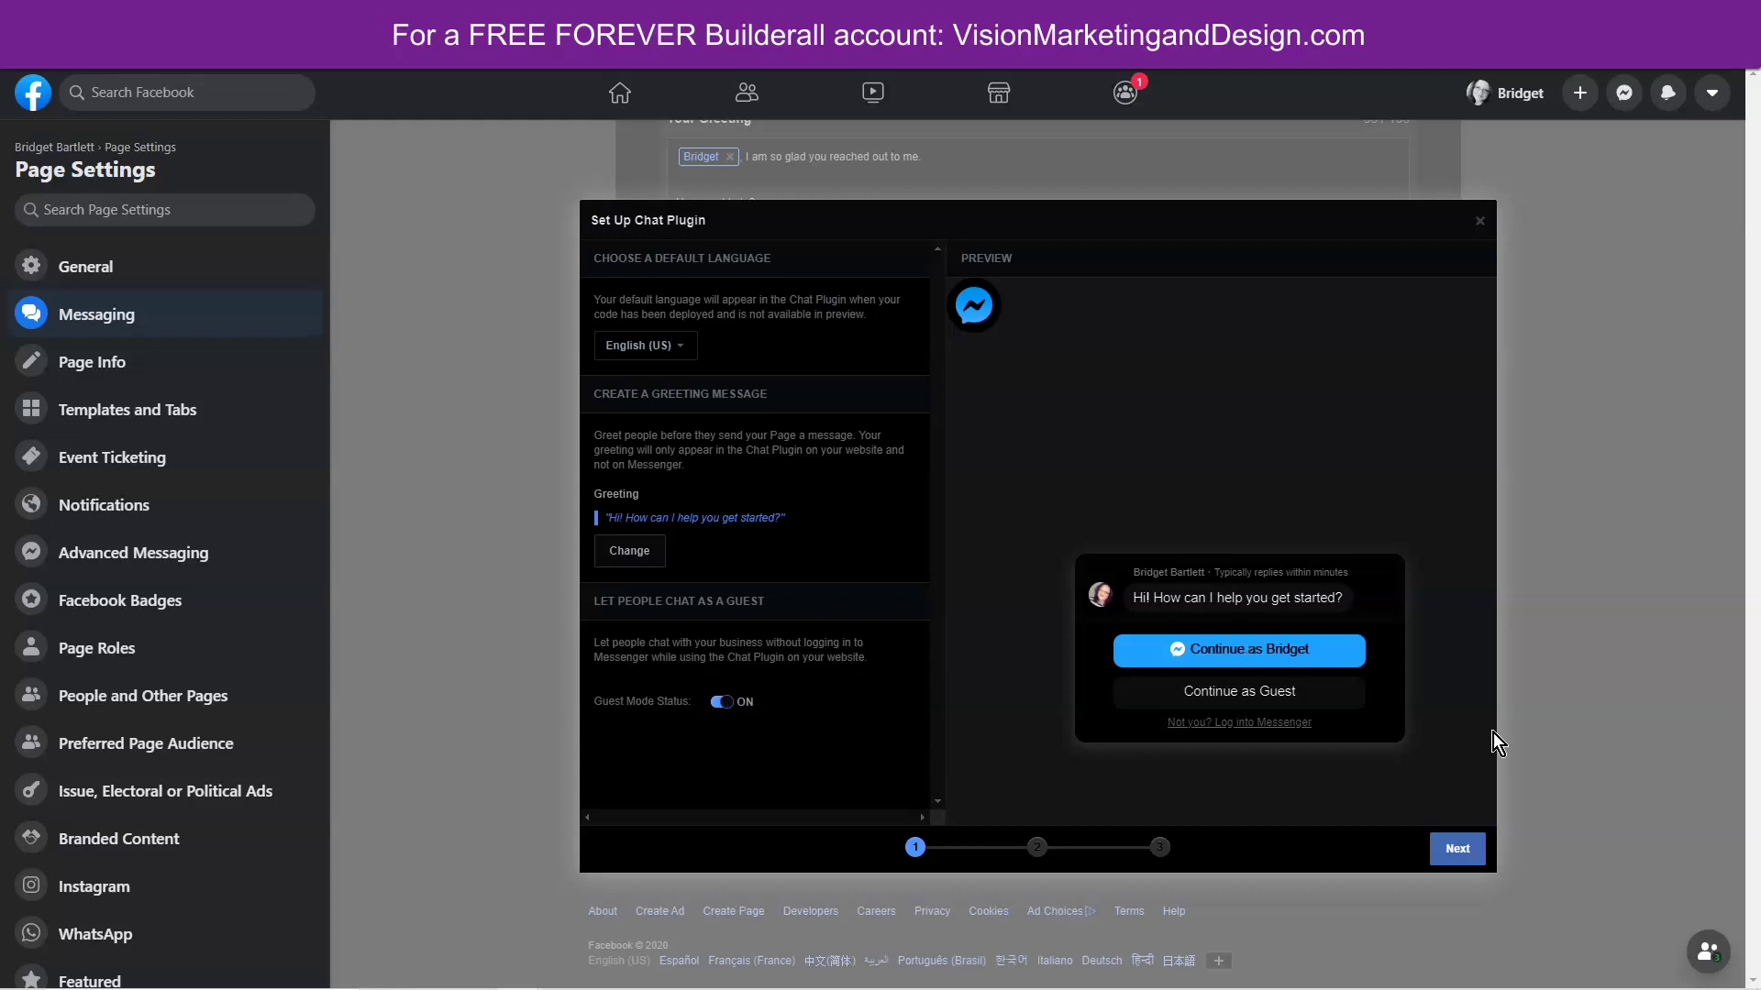
click(1458, 852)
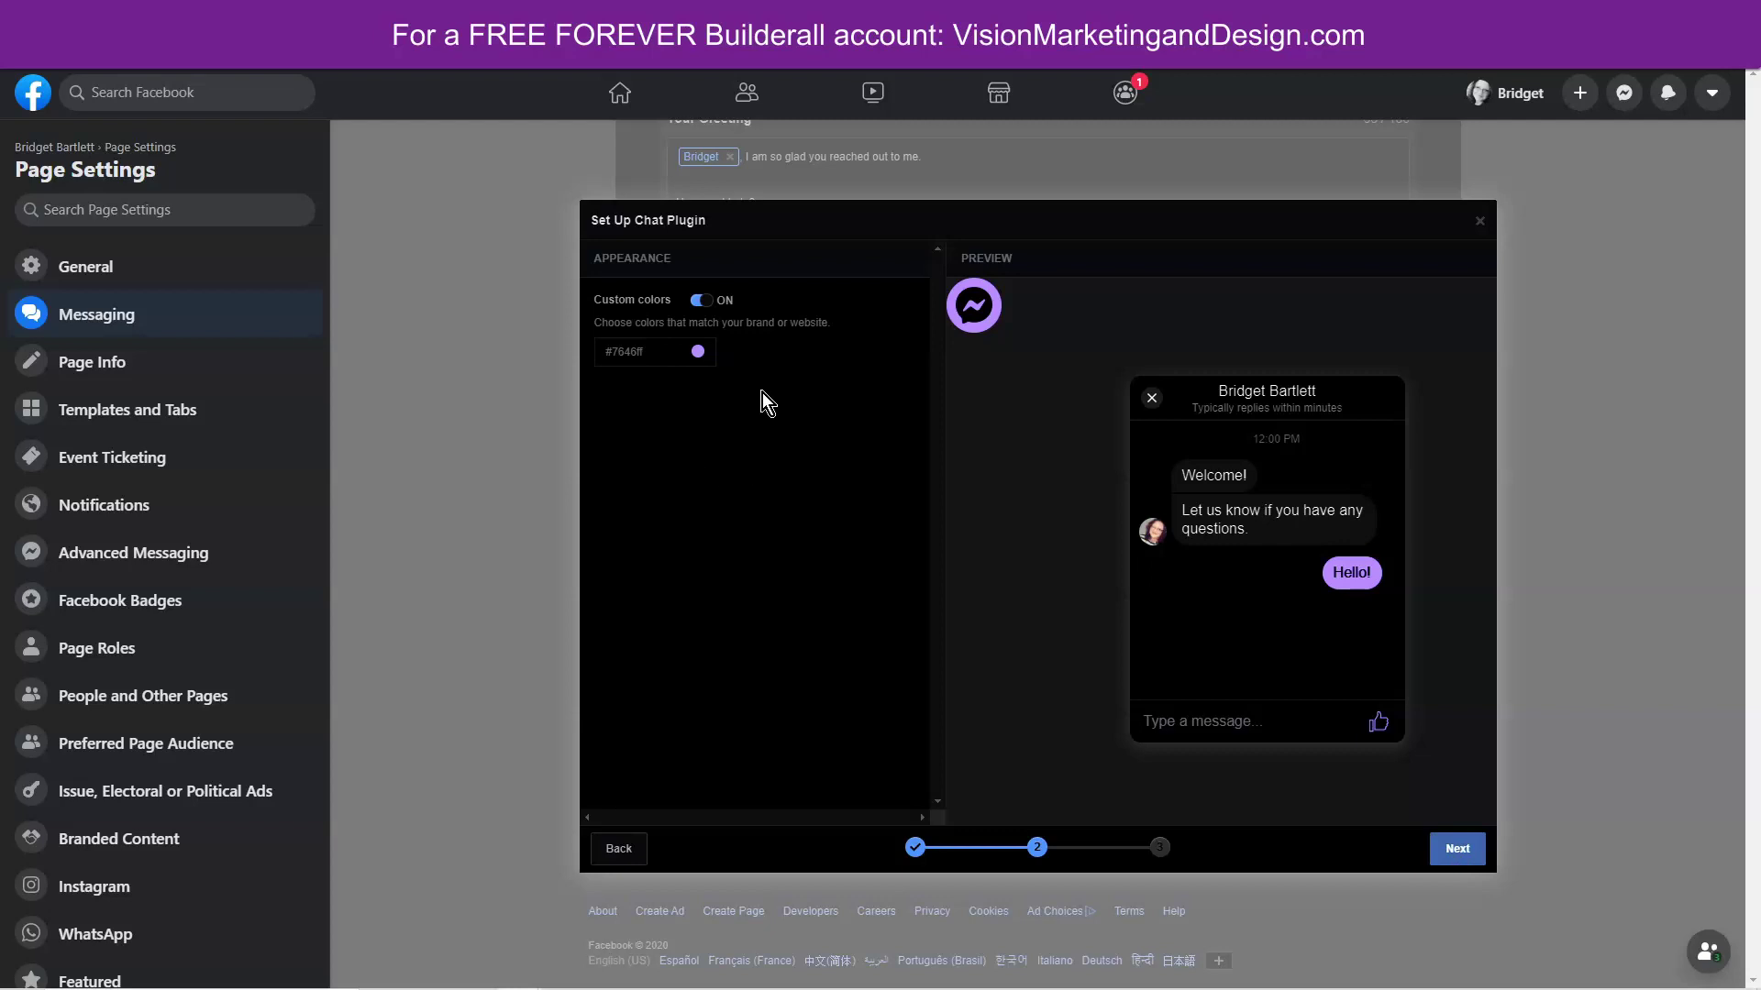
Step: Toggle the Chat Plugin's custom colors off and back on, and set the custom color to hex #742091
click(699, 301)
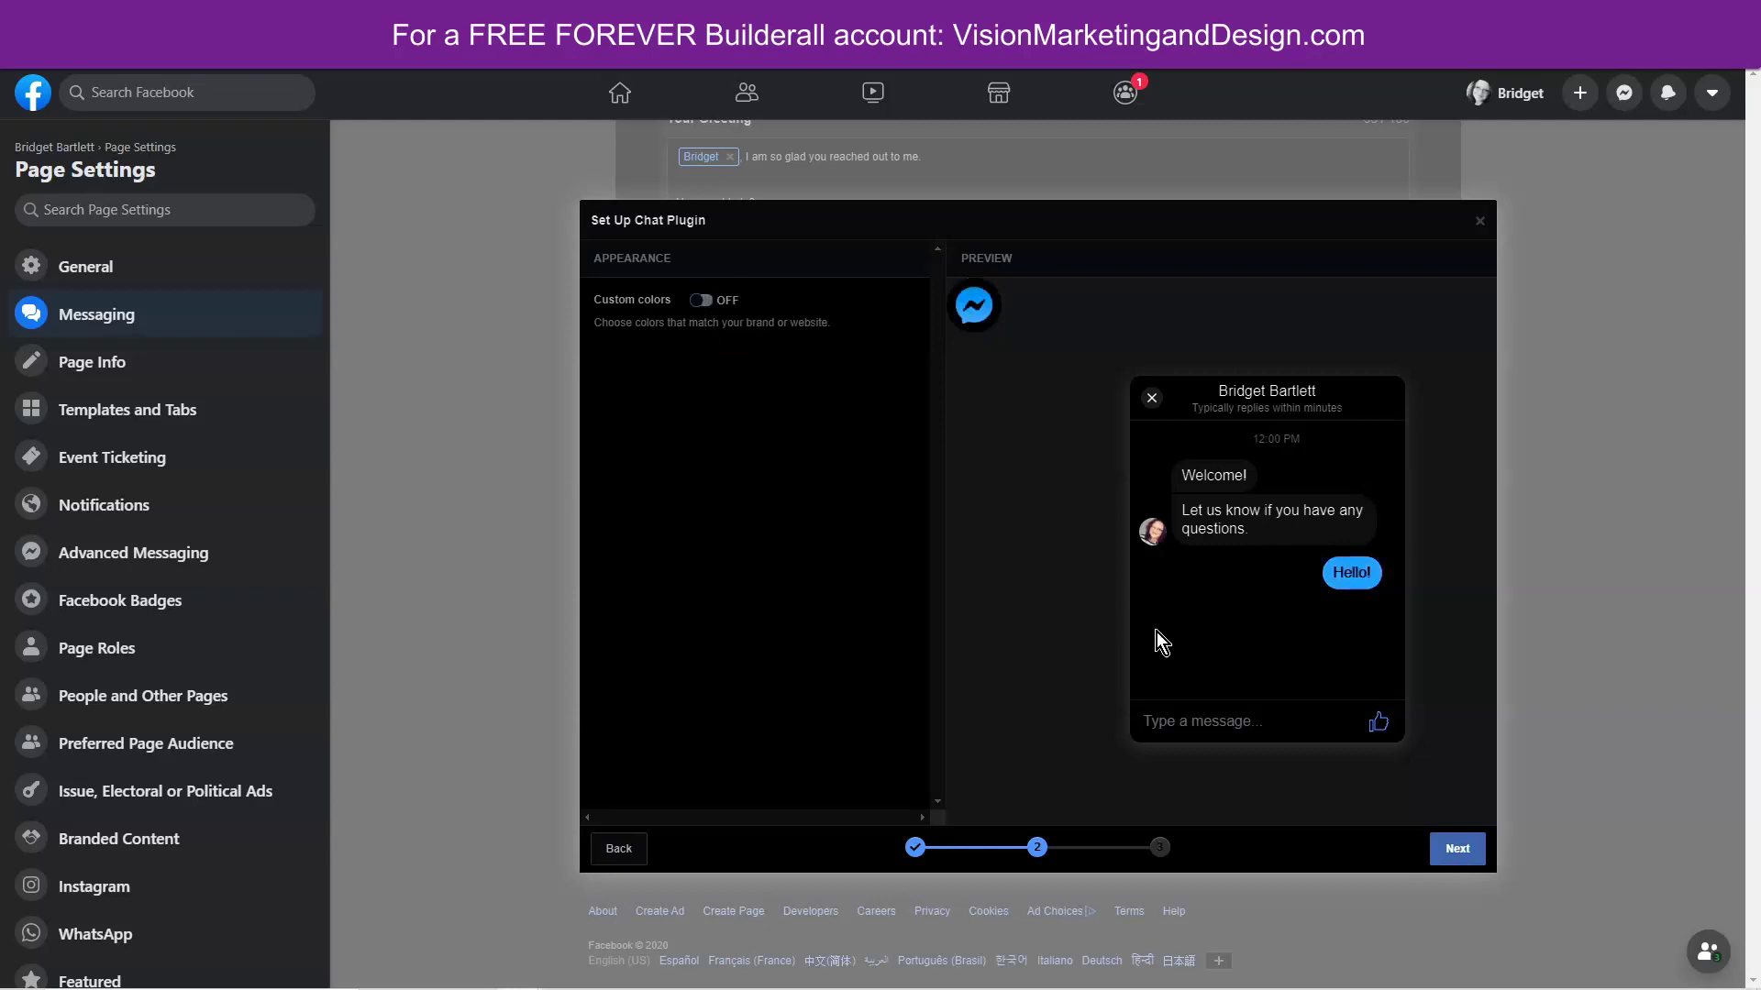
click(702, 301)
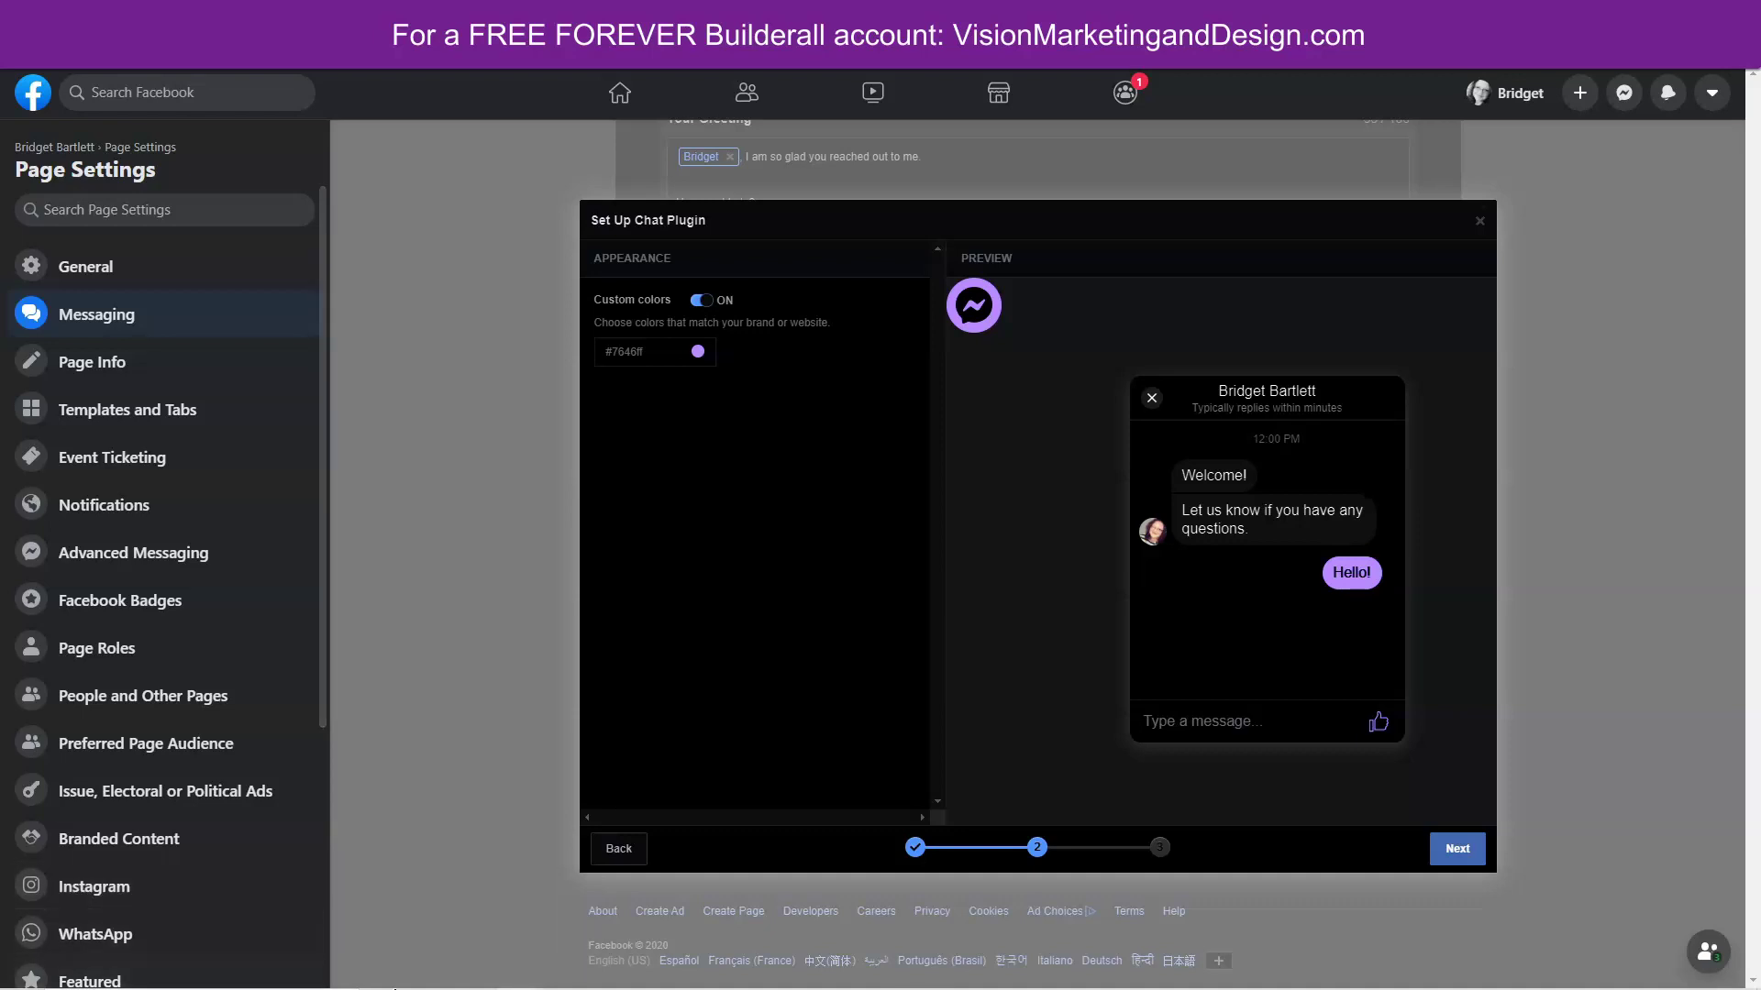
mouse_move(387, 980)
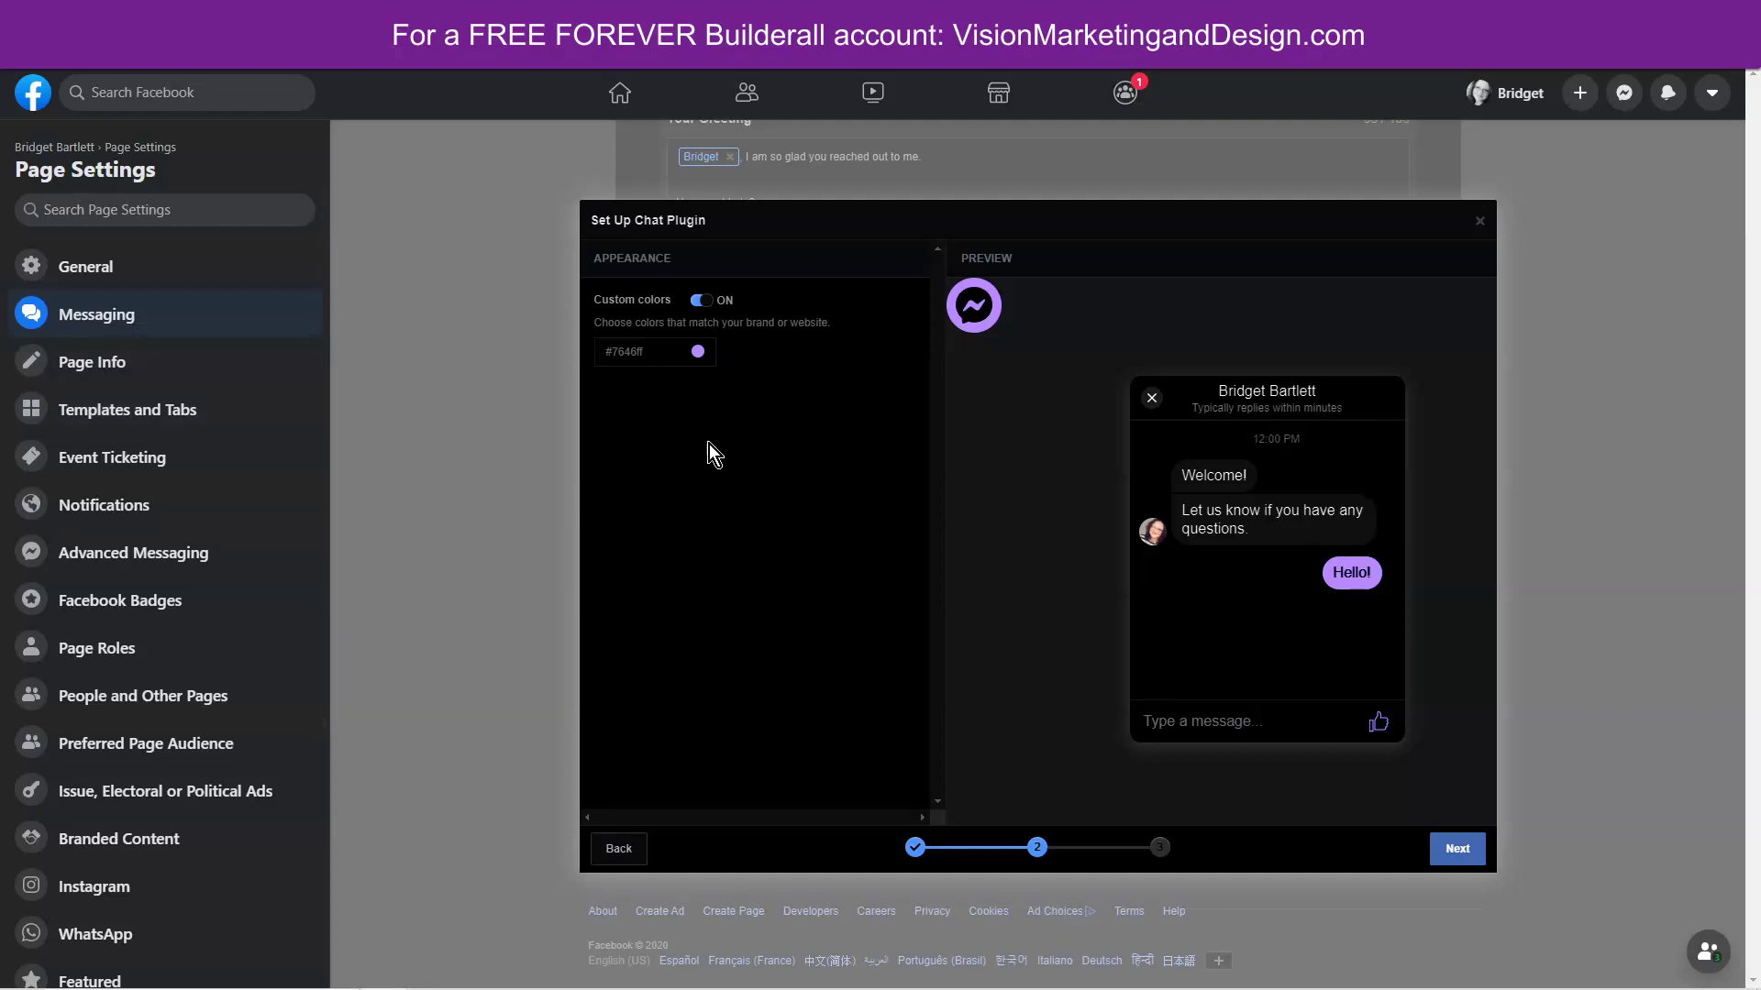
click(657, 352)
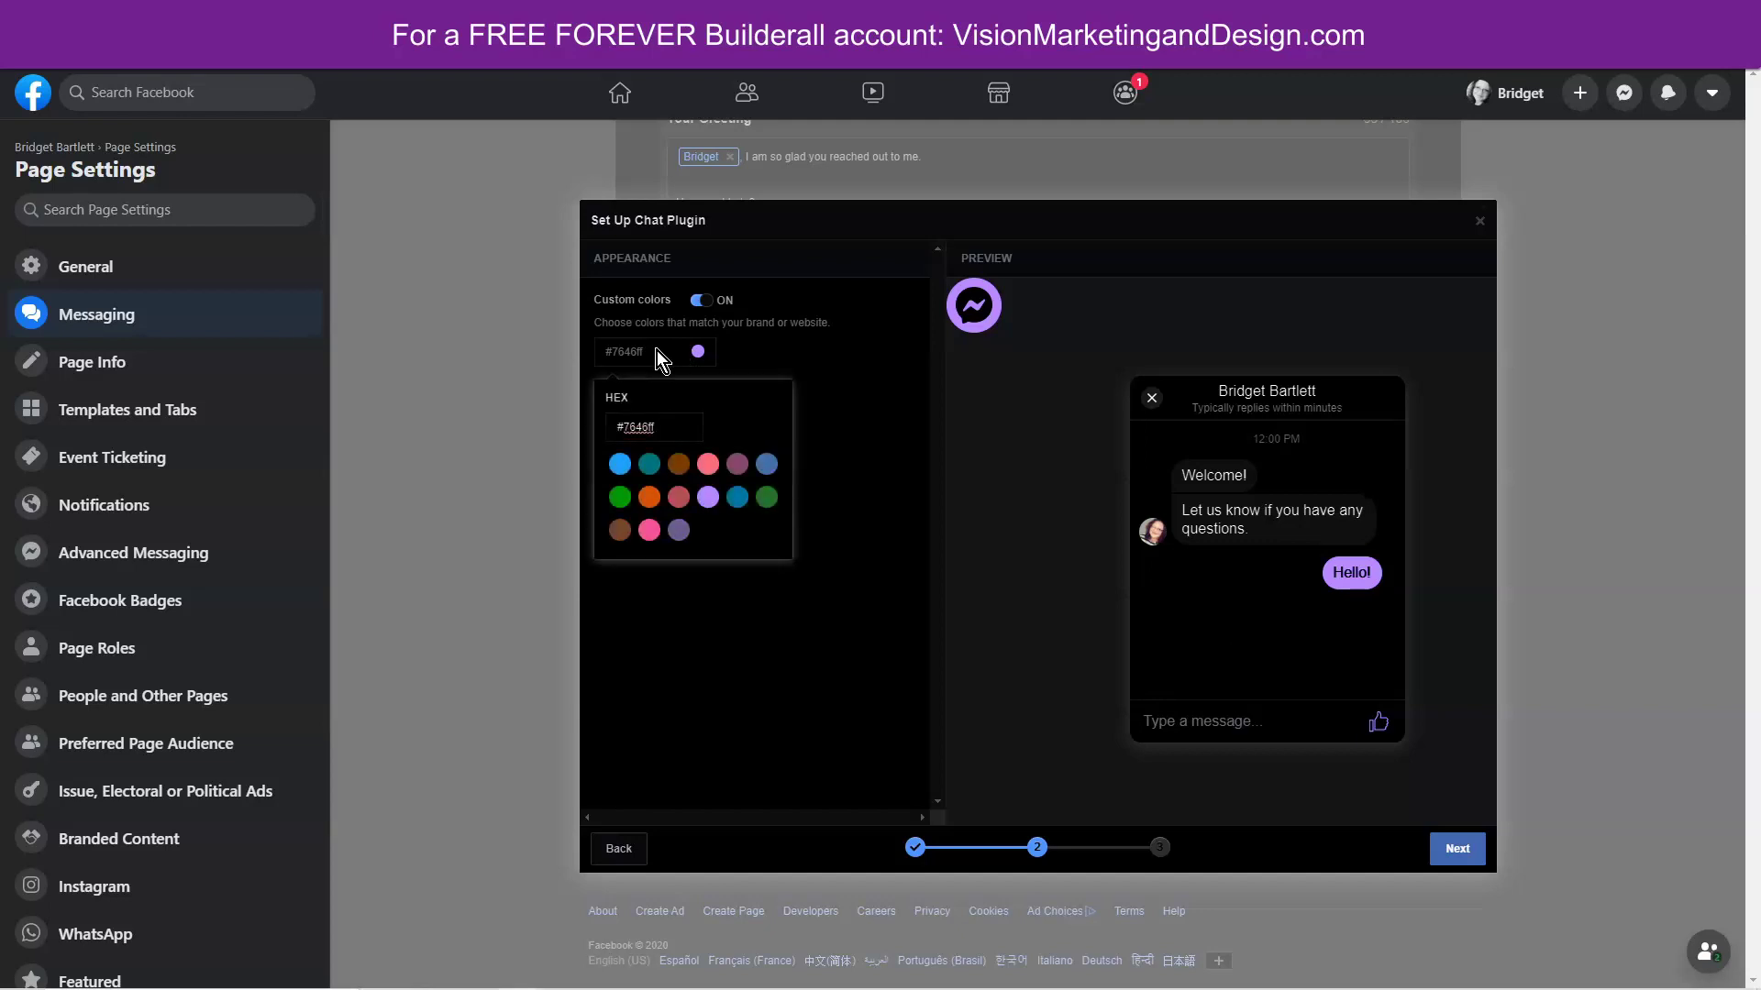
drag(655, 427, 625, 428)
text(742091)
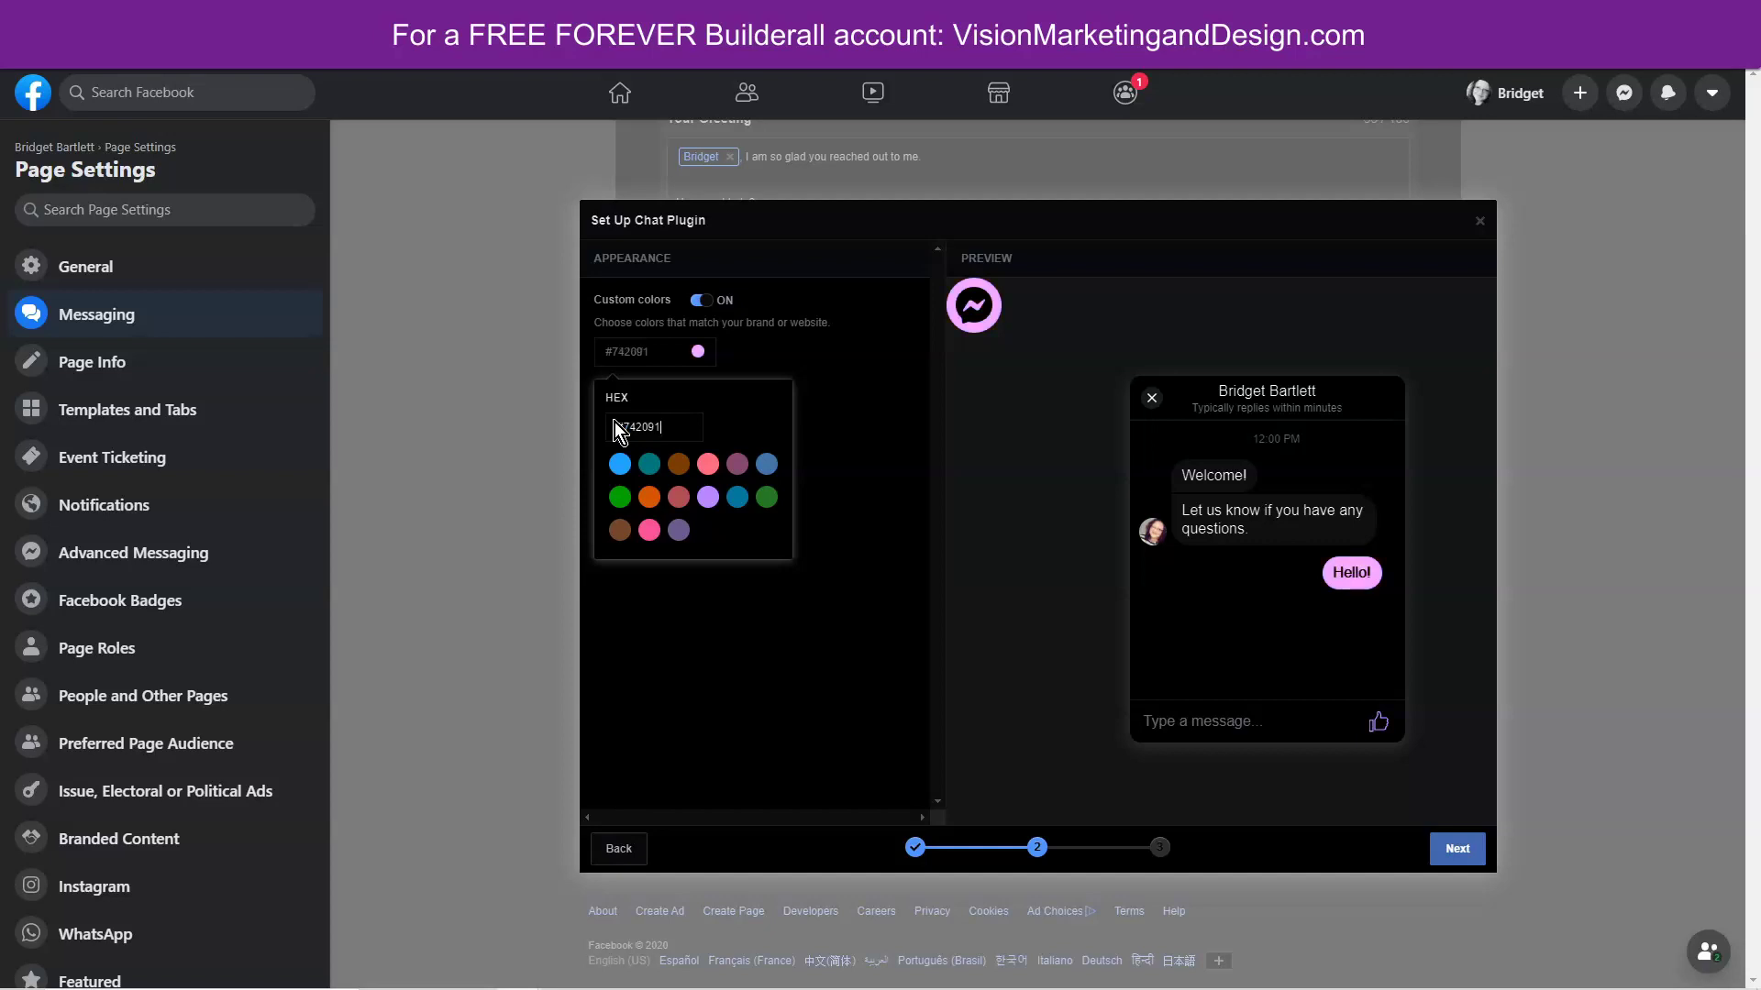
click(751, 341)
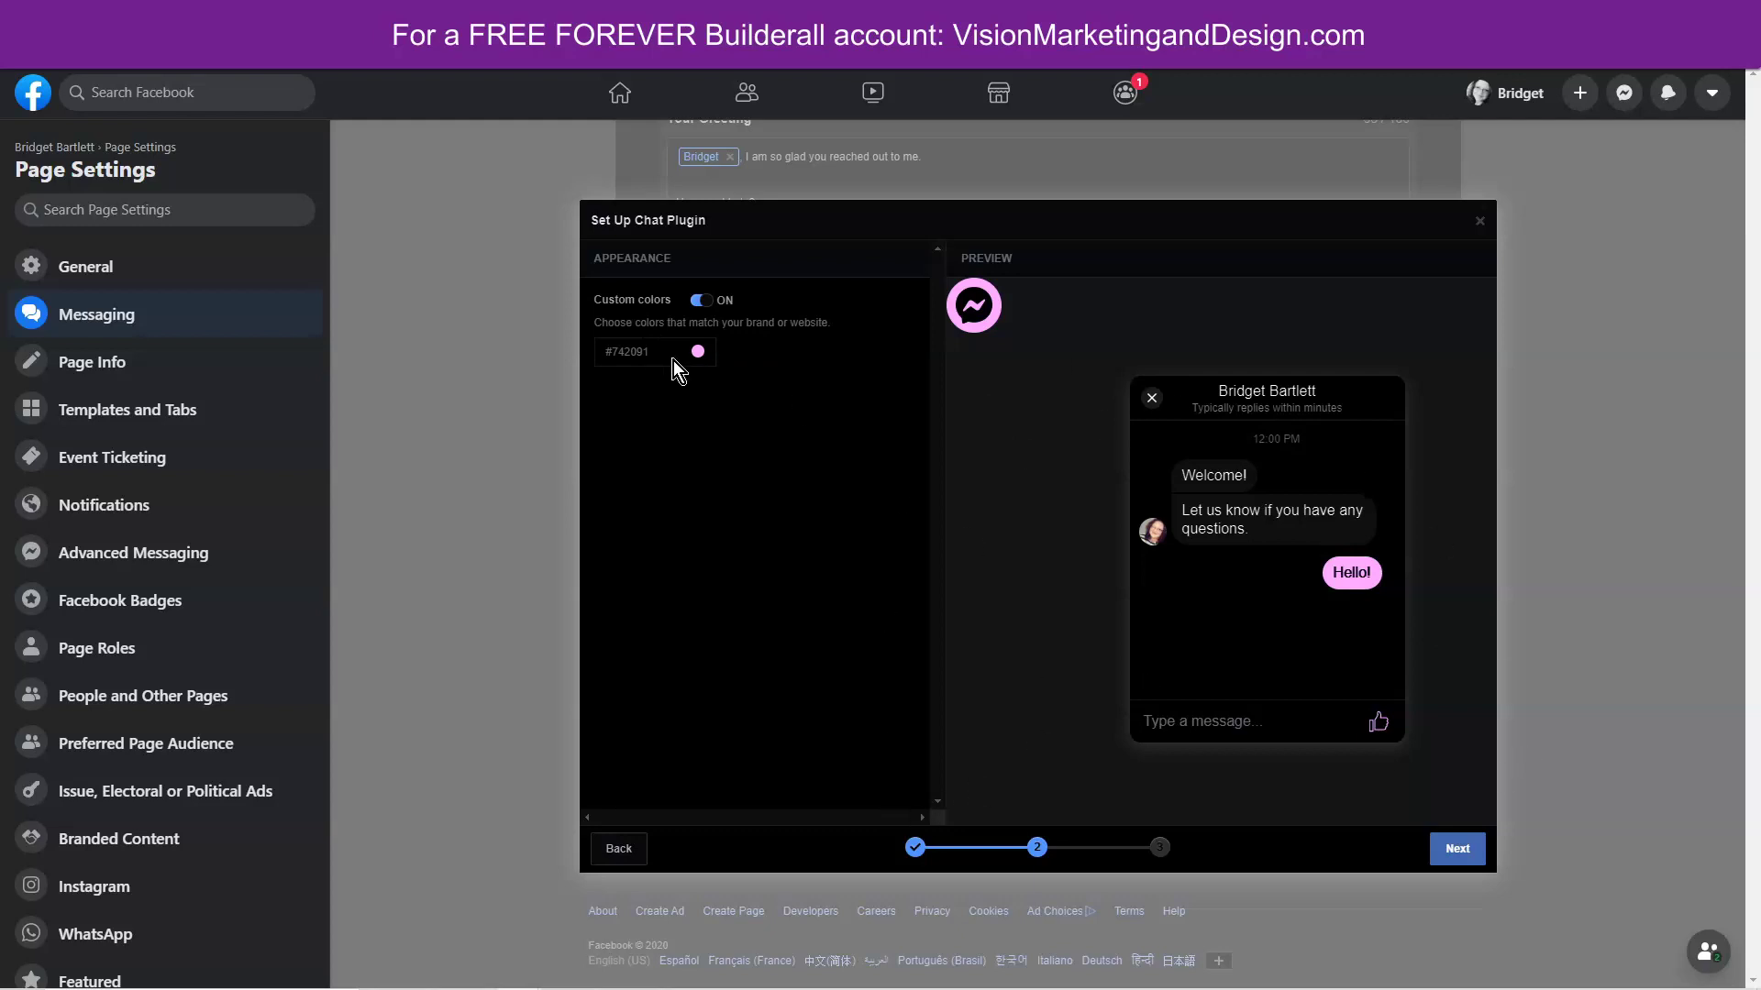
click(1465, 853)
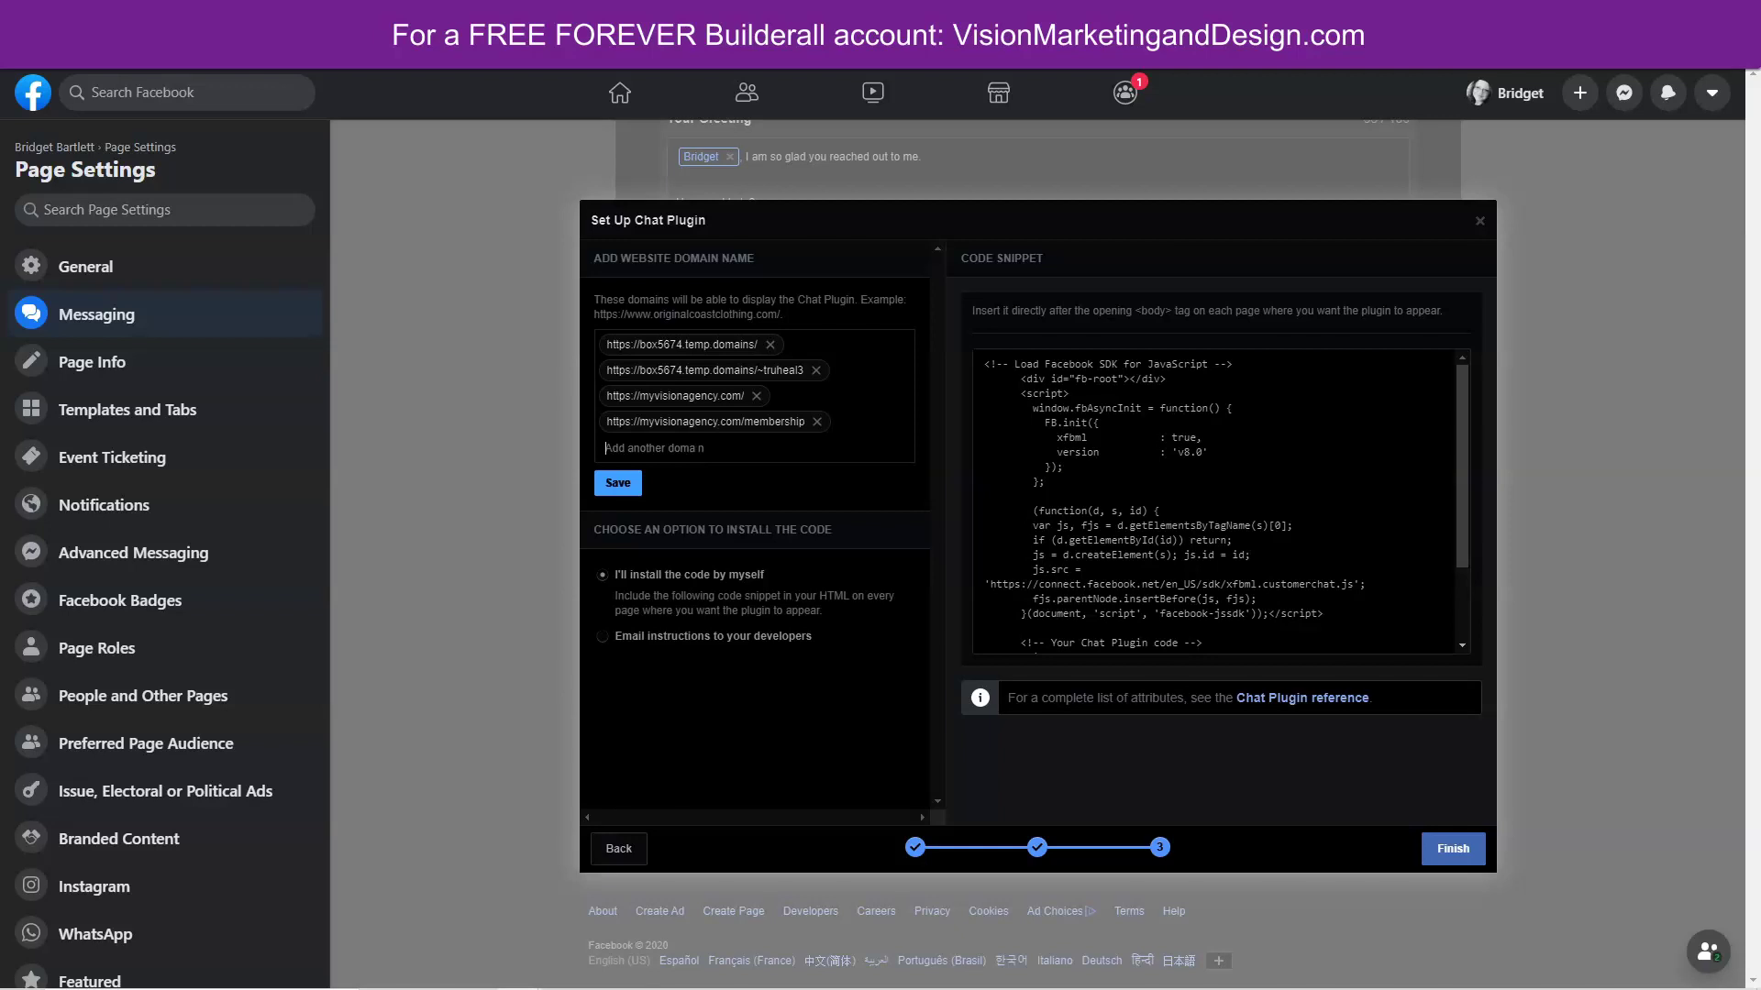
text(http)
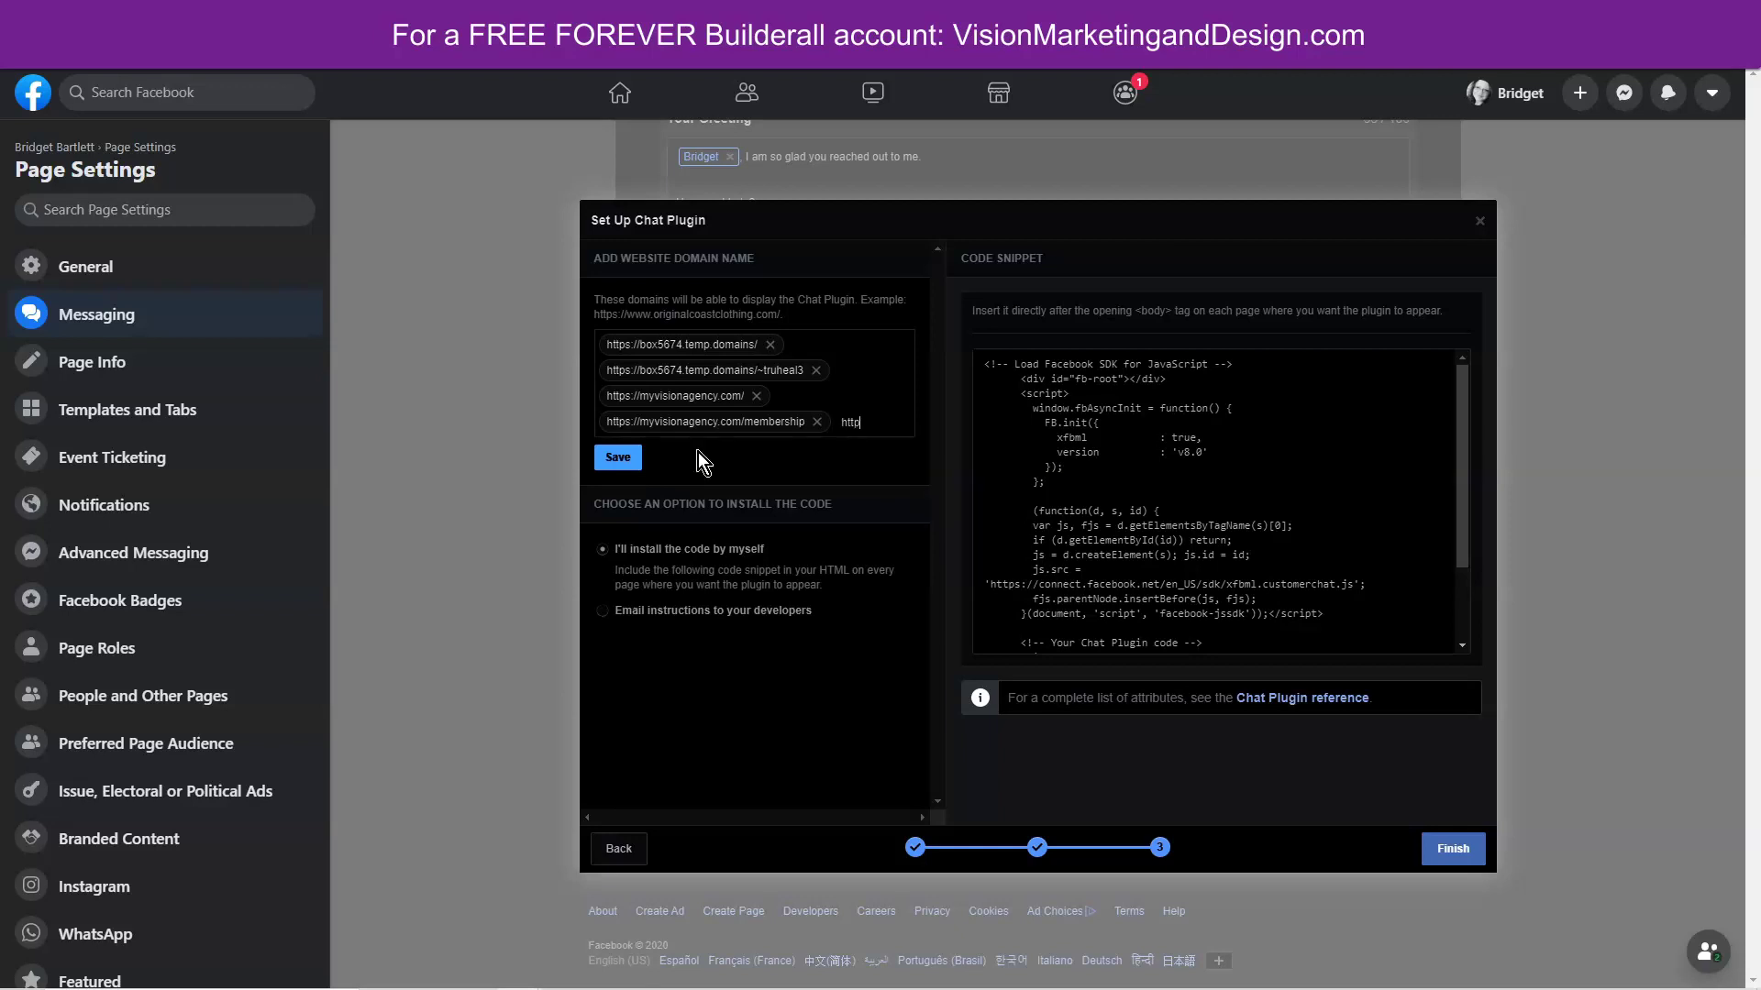
text(s://visionmarketinganddesu)
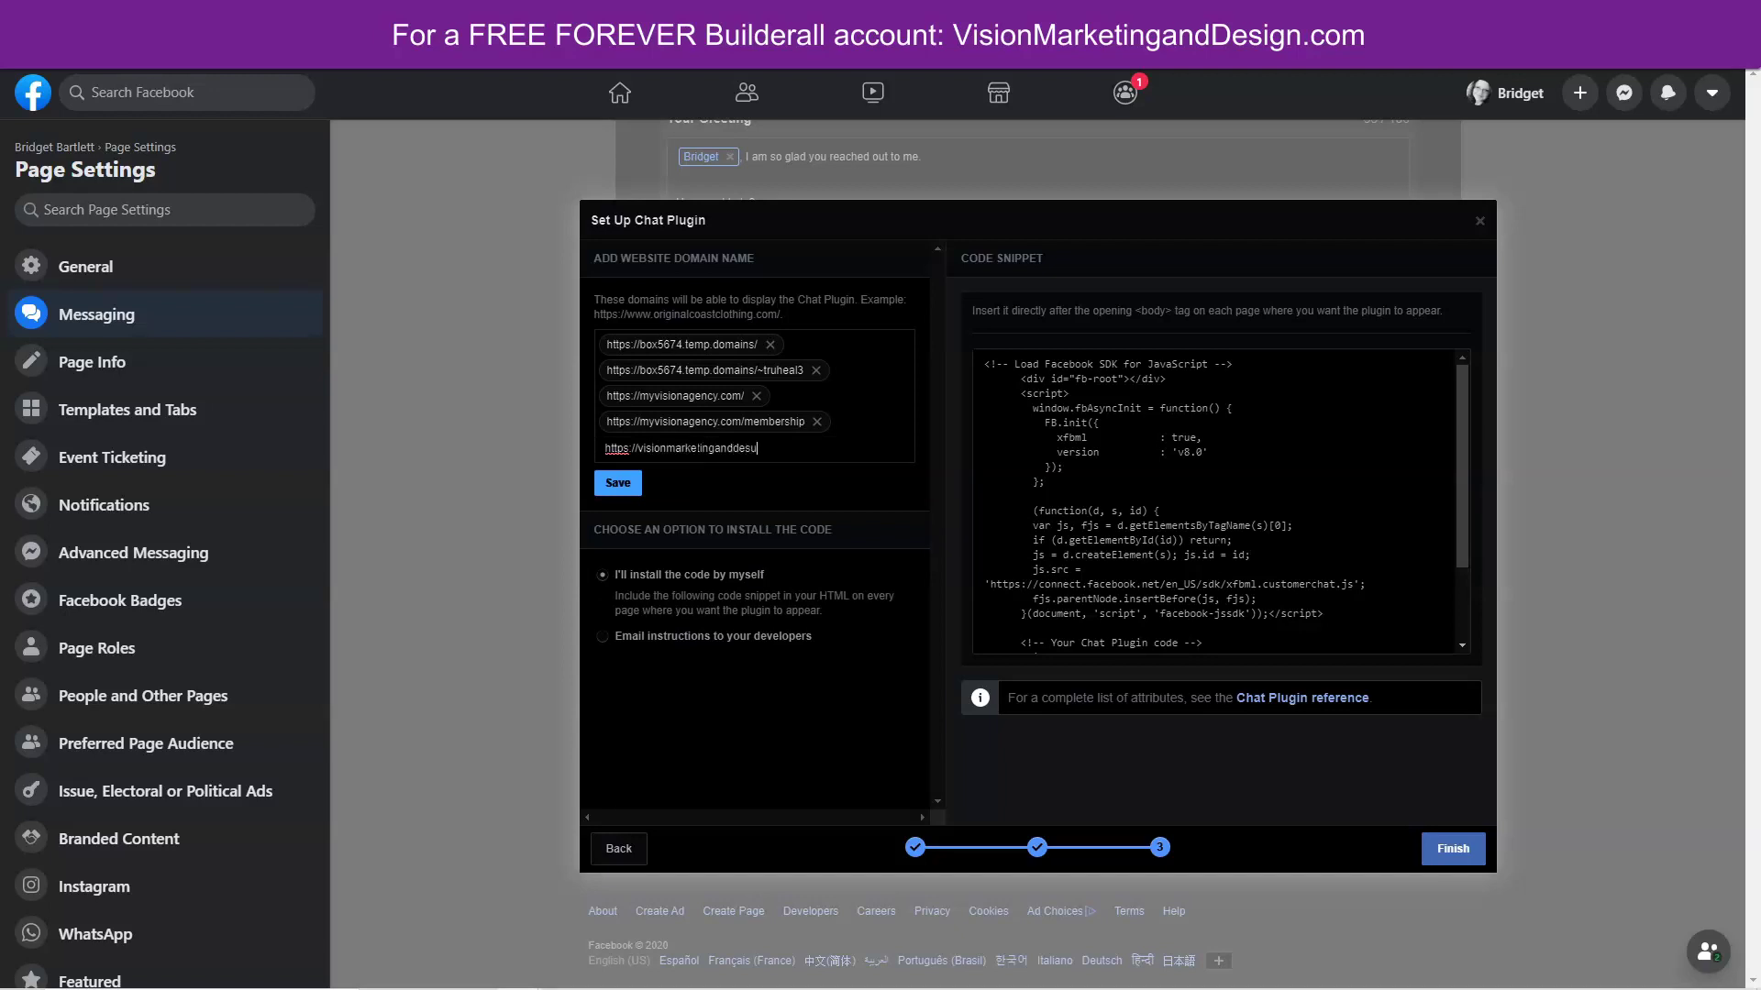
text(ign.com)
key(Return)
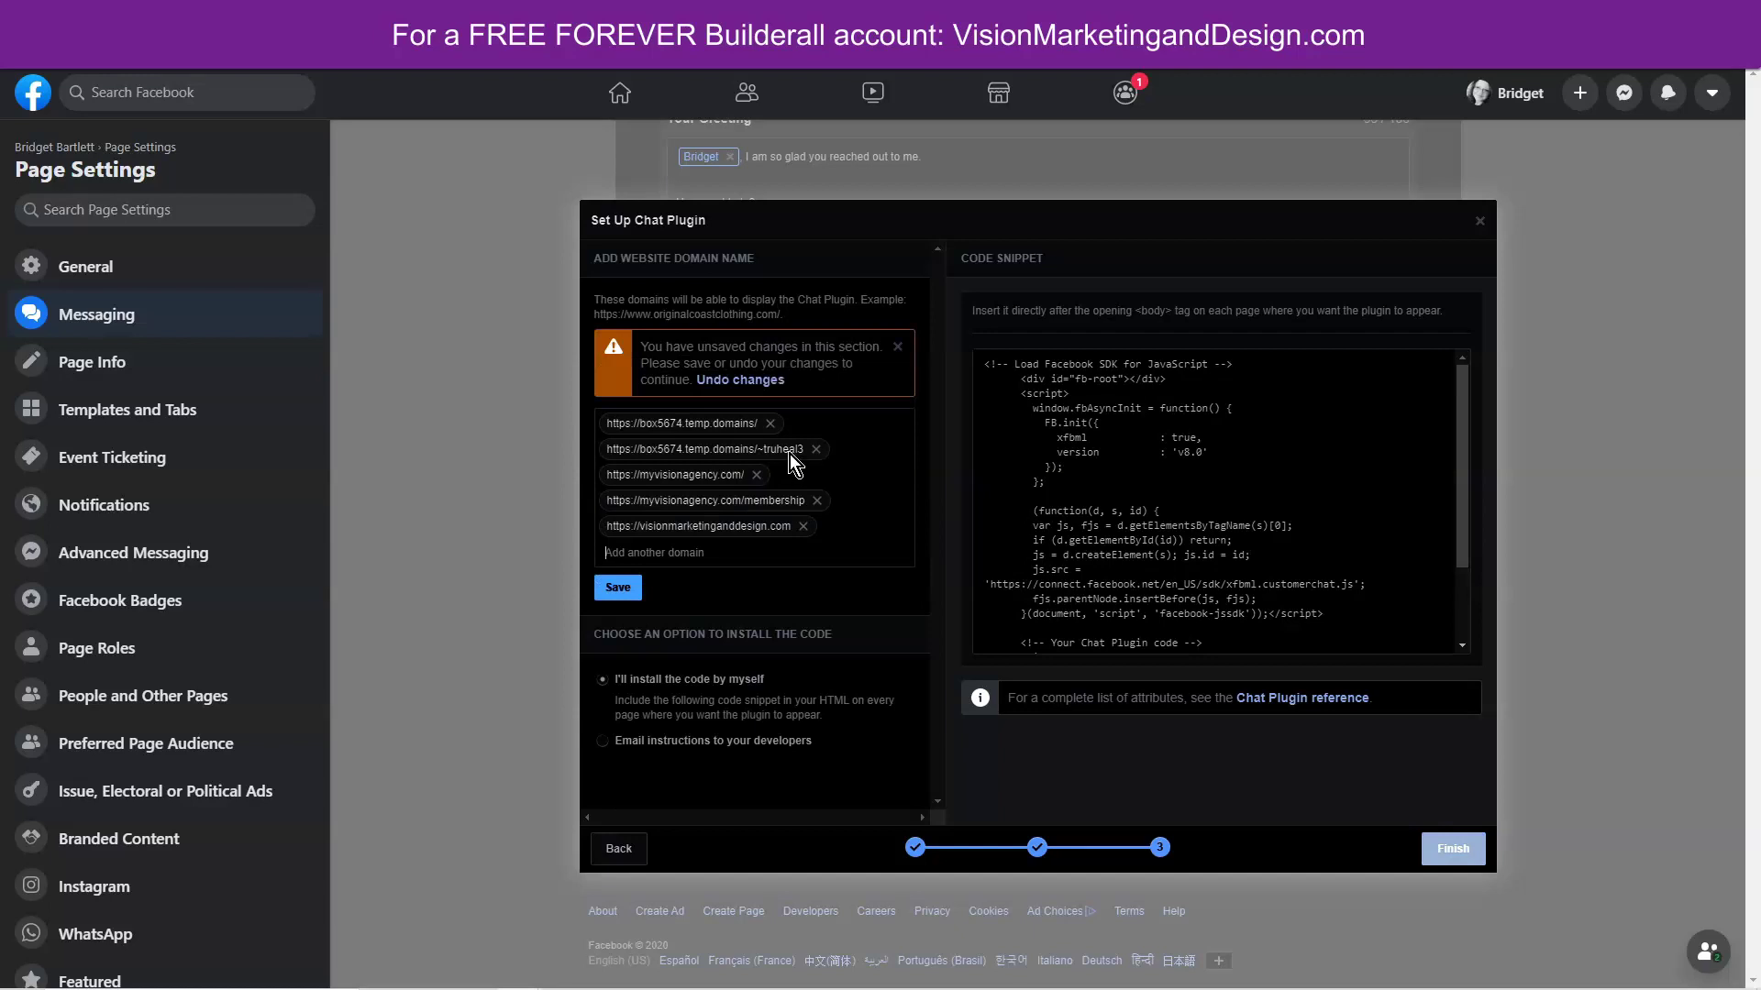
click(621, 585)
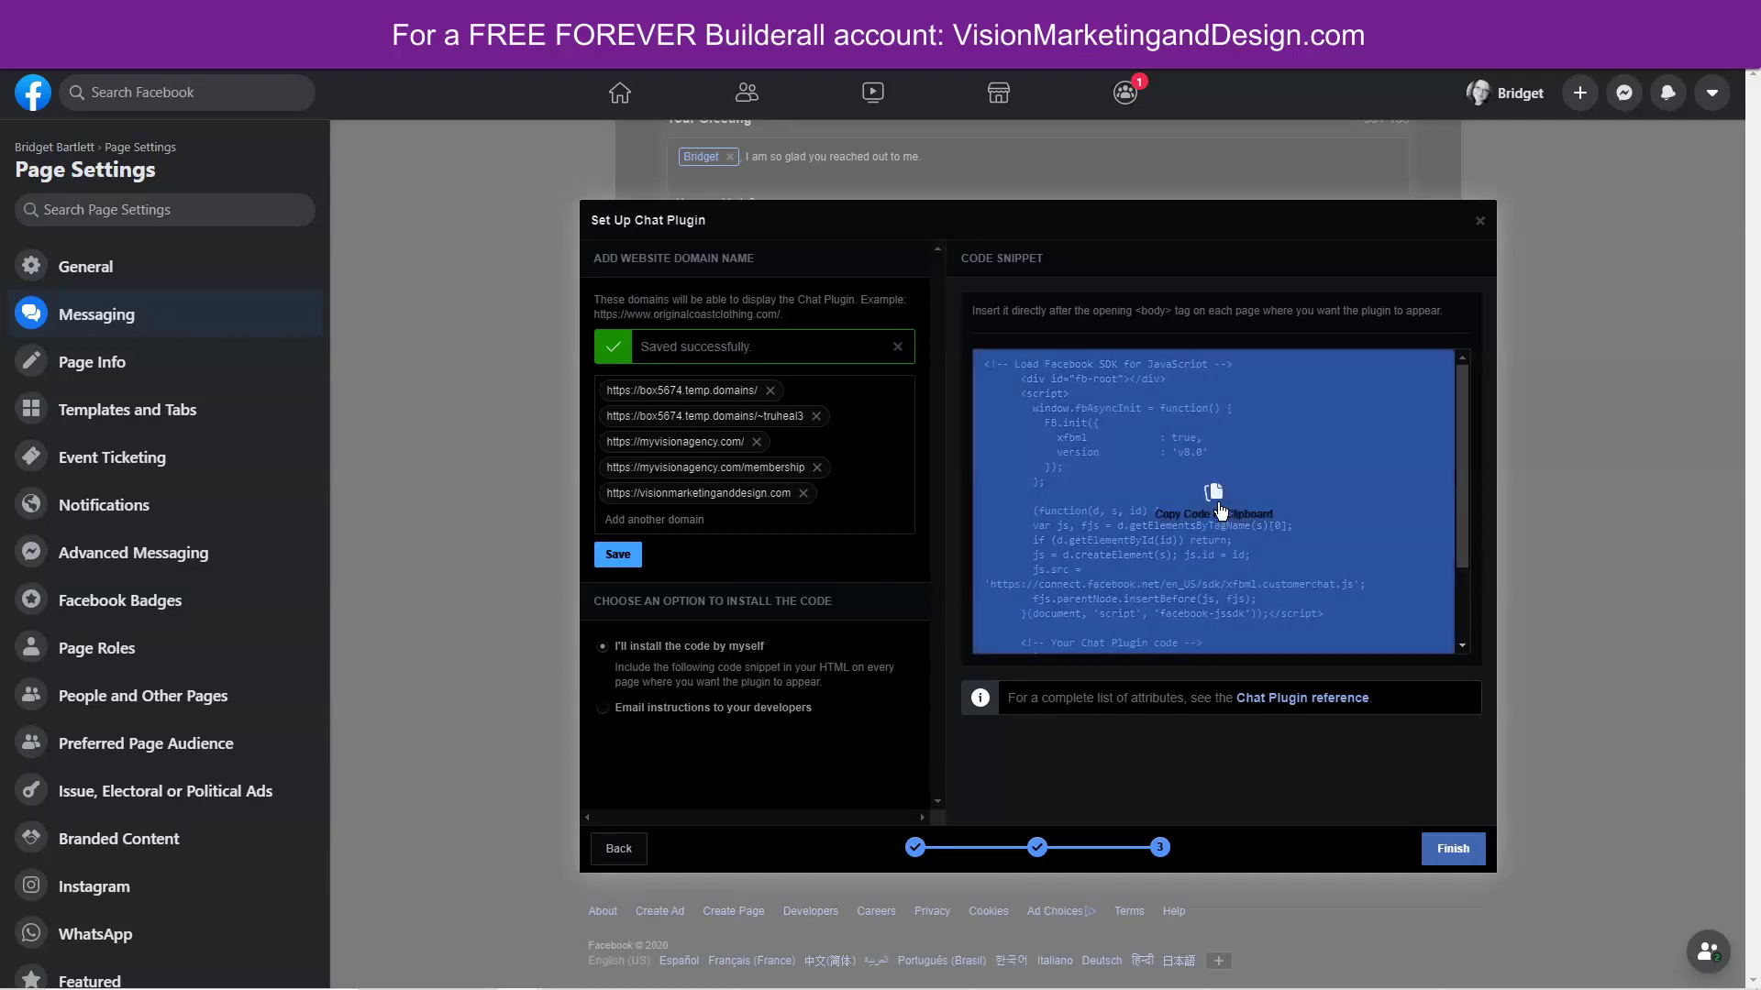
Step: Copy the Chat Plugin code snippet to the clipboard, then finish the Chat Plugin setup
mouse_move(1162, 472)
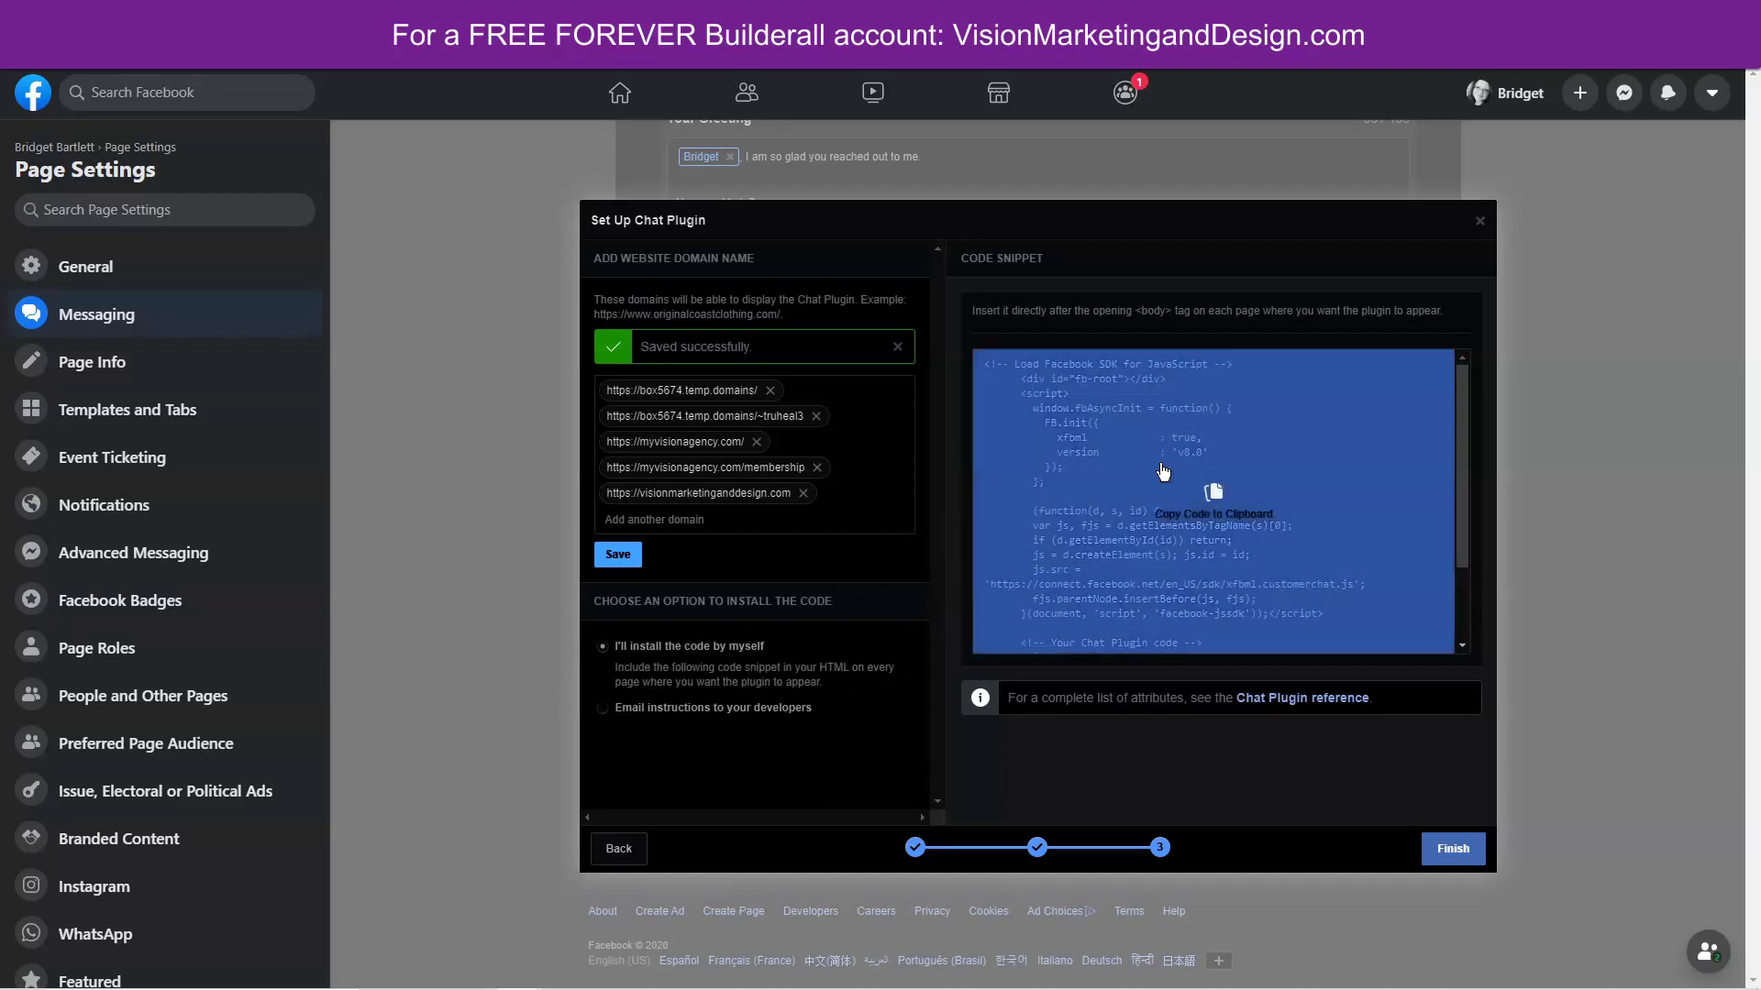
click(1214, 495)
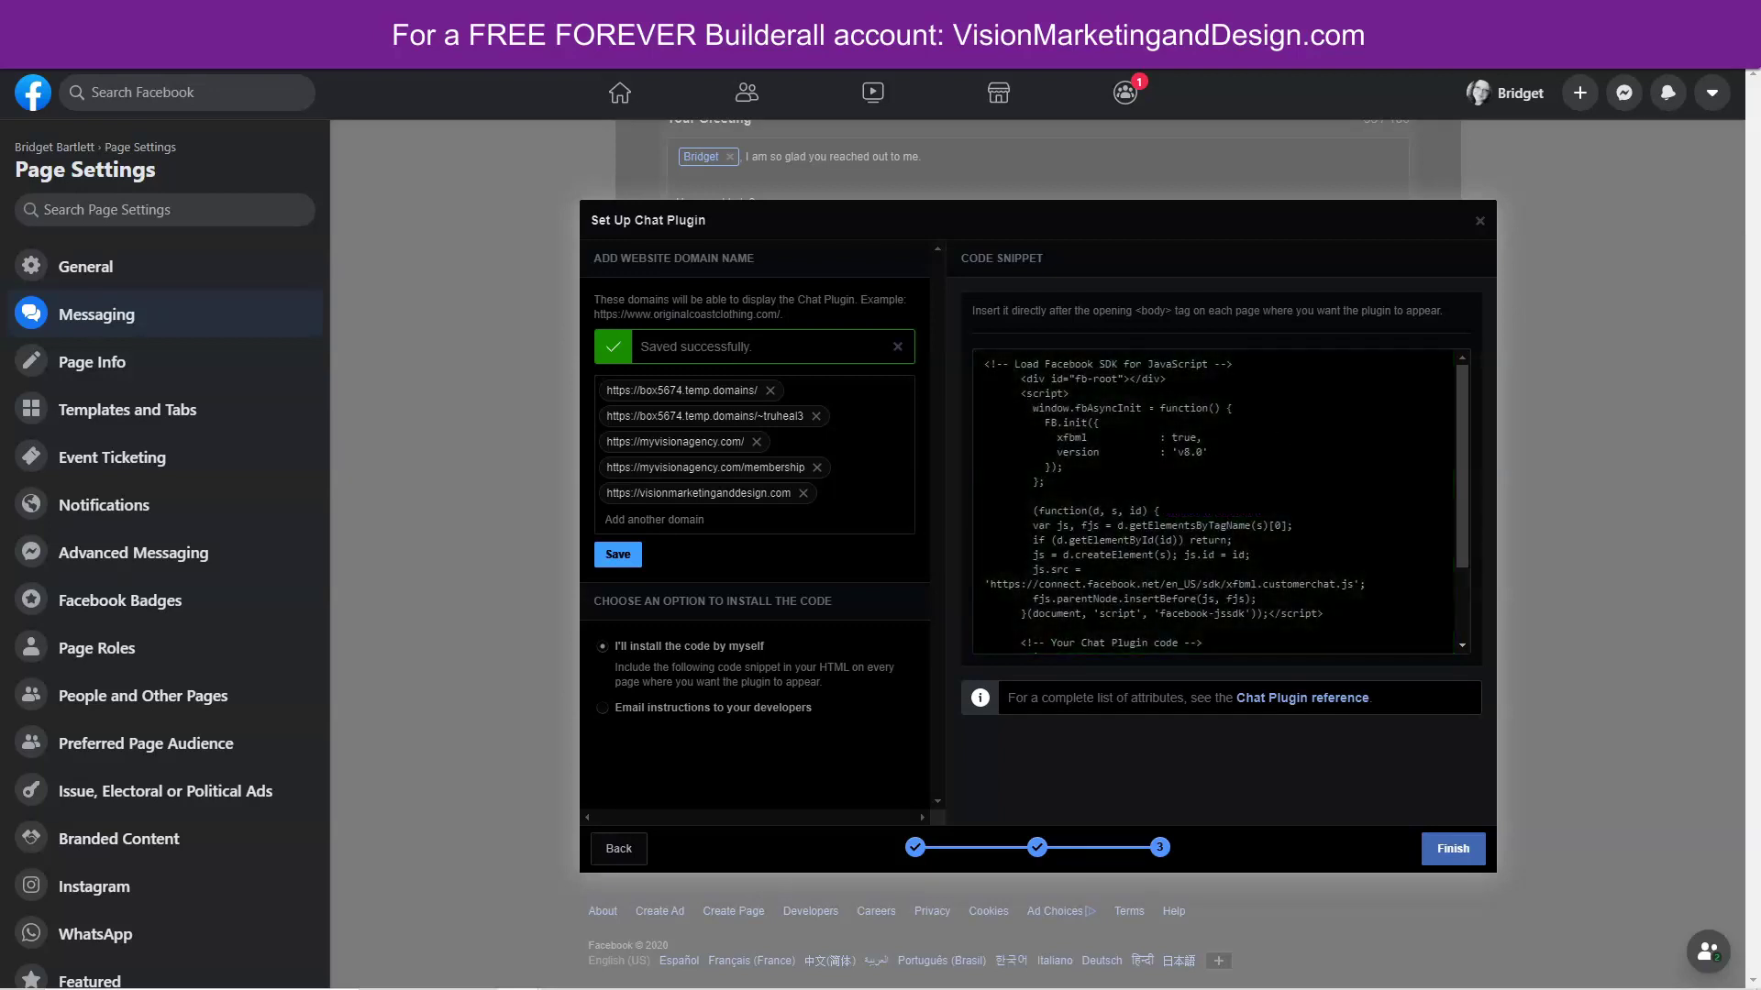
click(1449, 851)
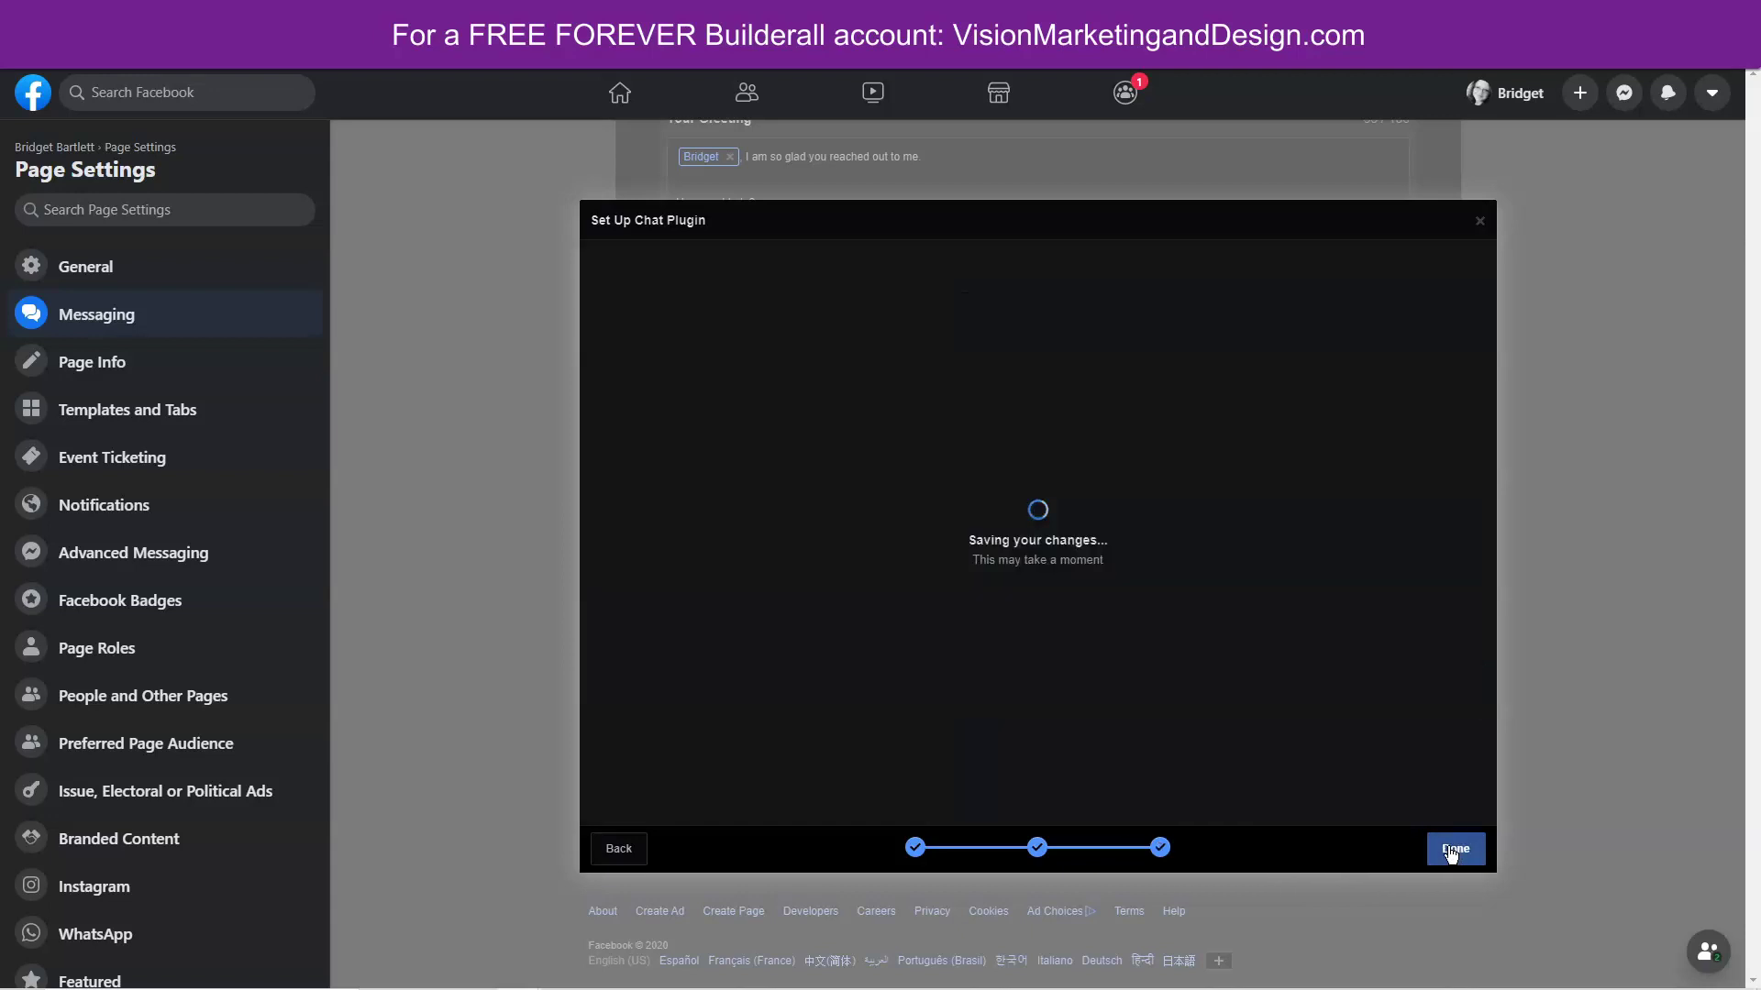
click(1455, 849)
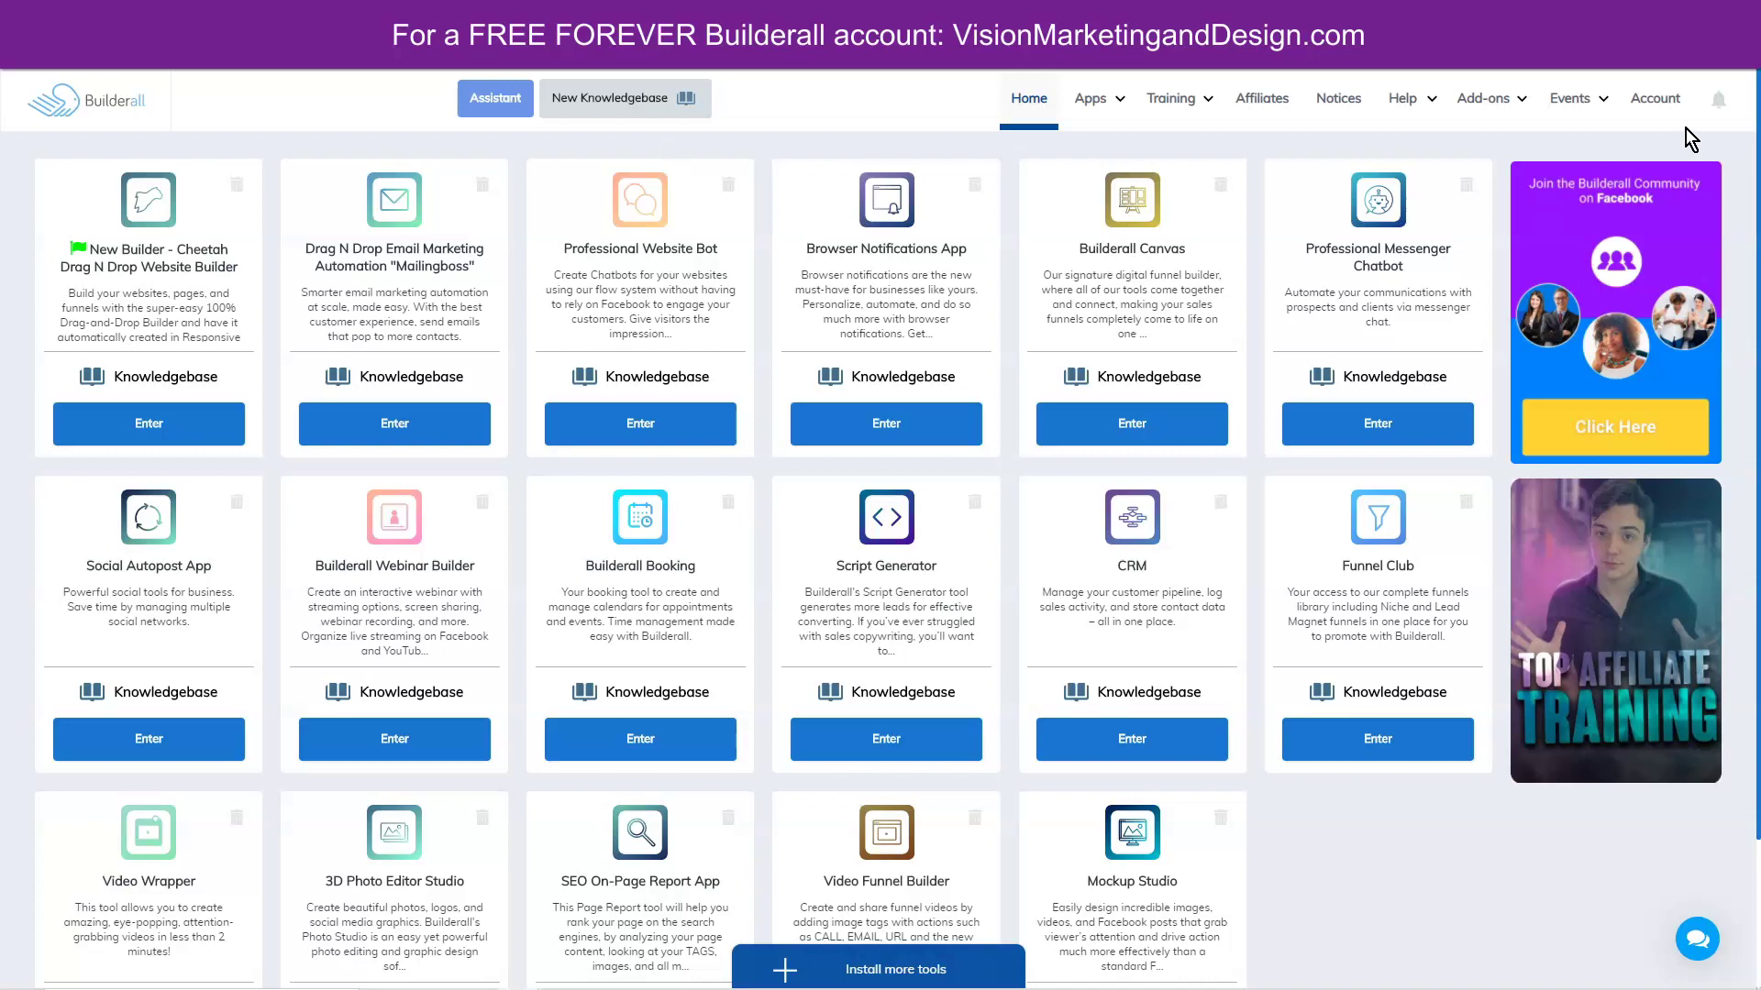
Step: Switch to Builderall, log out of the current account, and sign in with the other account's email and password
click(1658, 99)
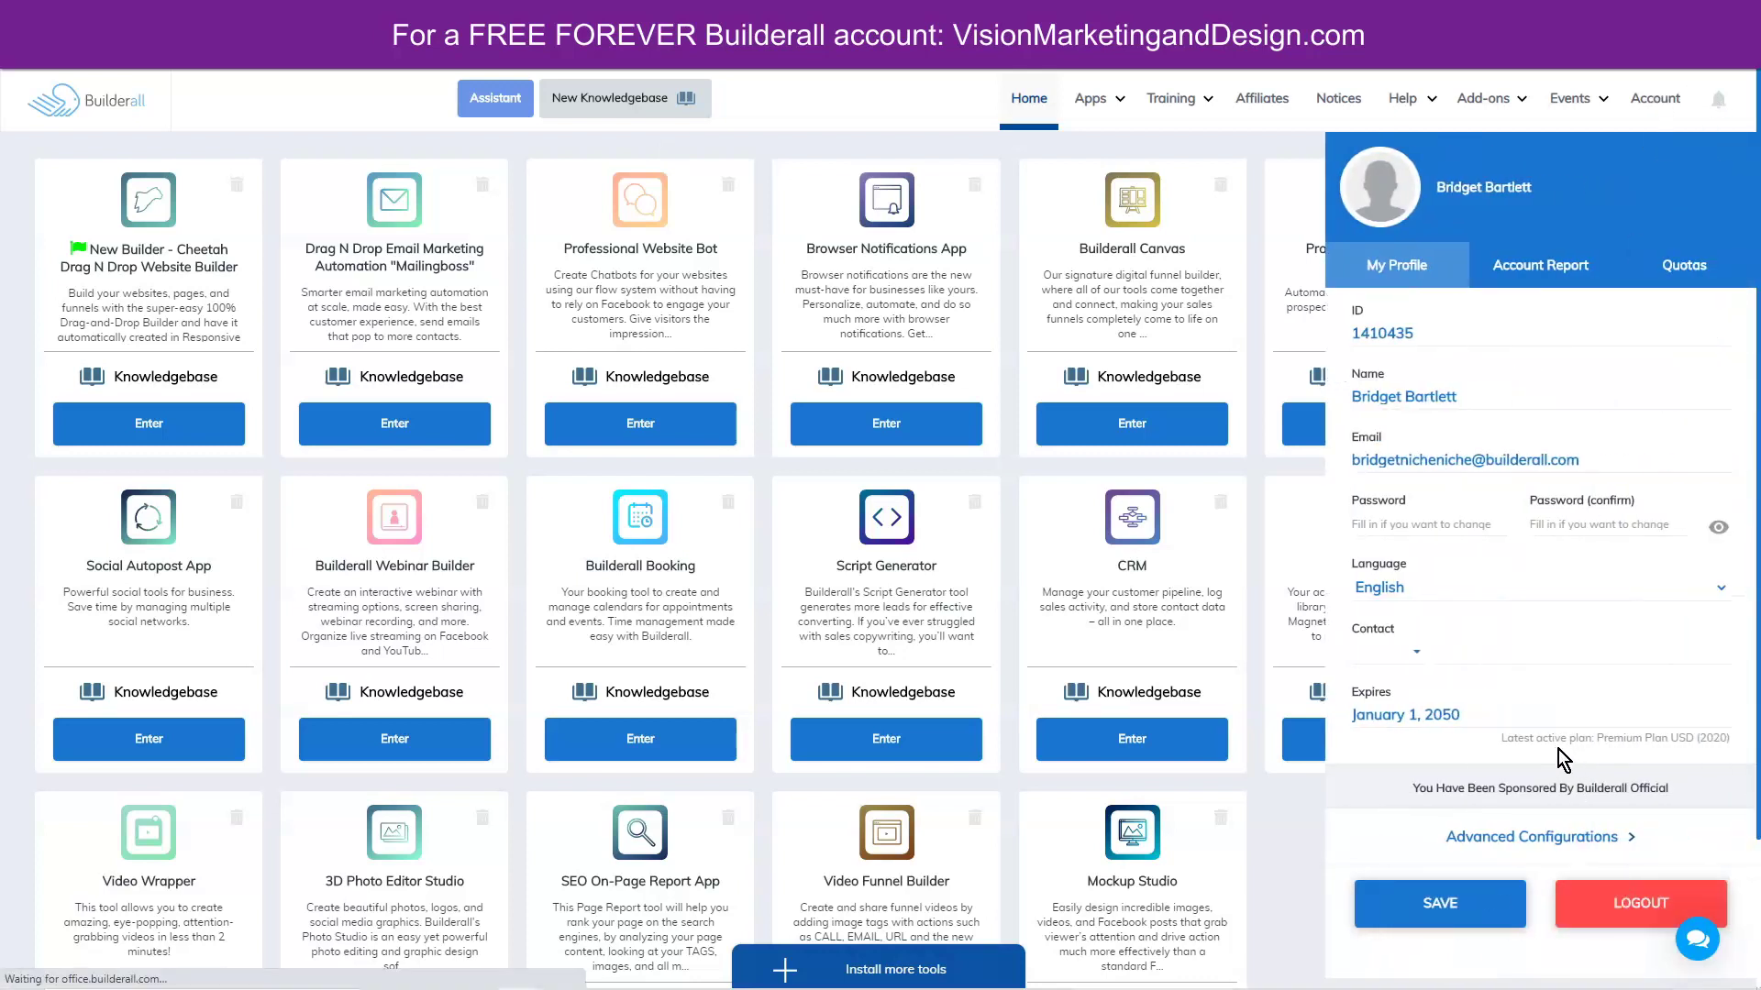
click(1630, 917)
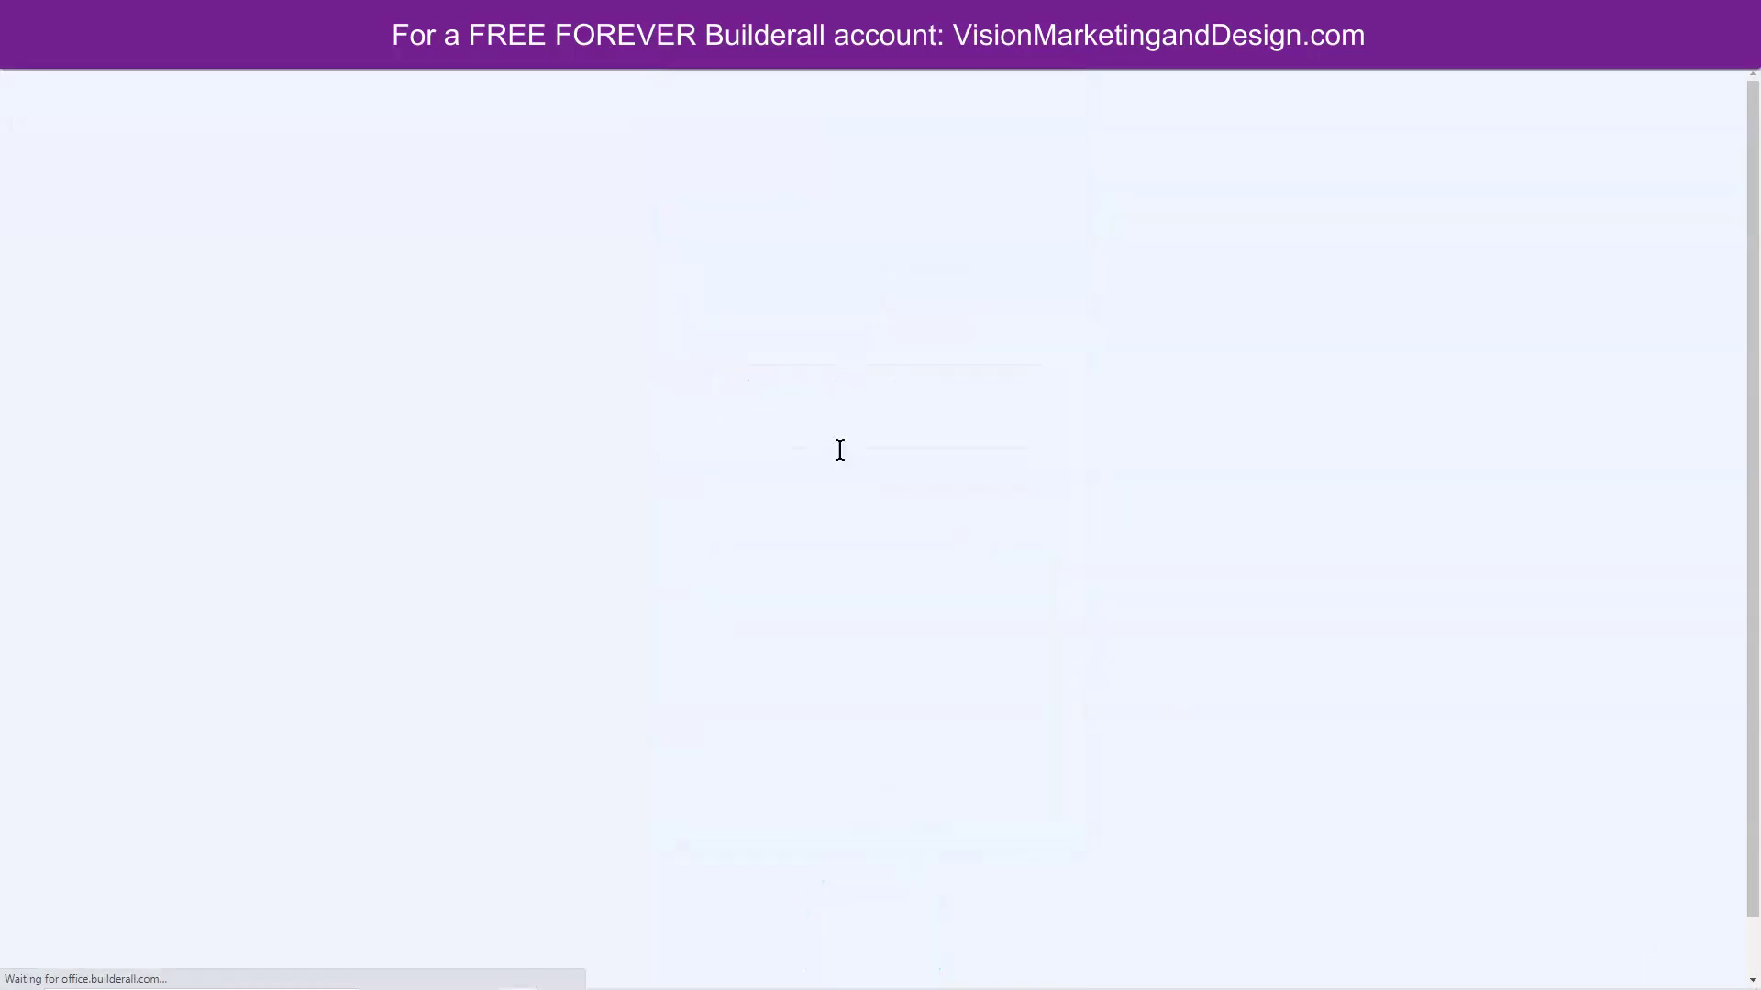
click(876, 446)
click(854, 545)
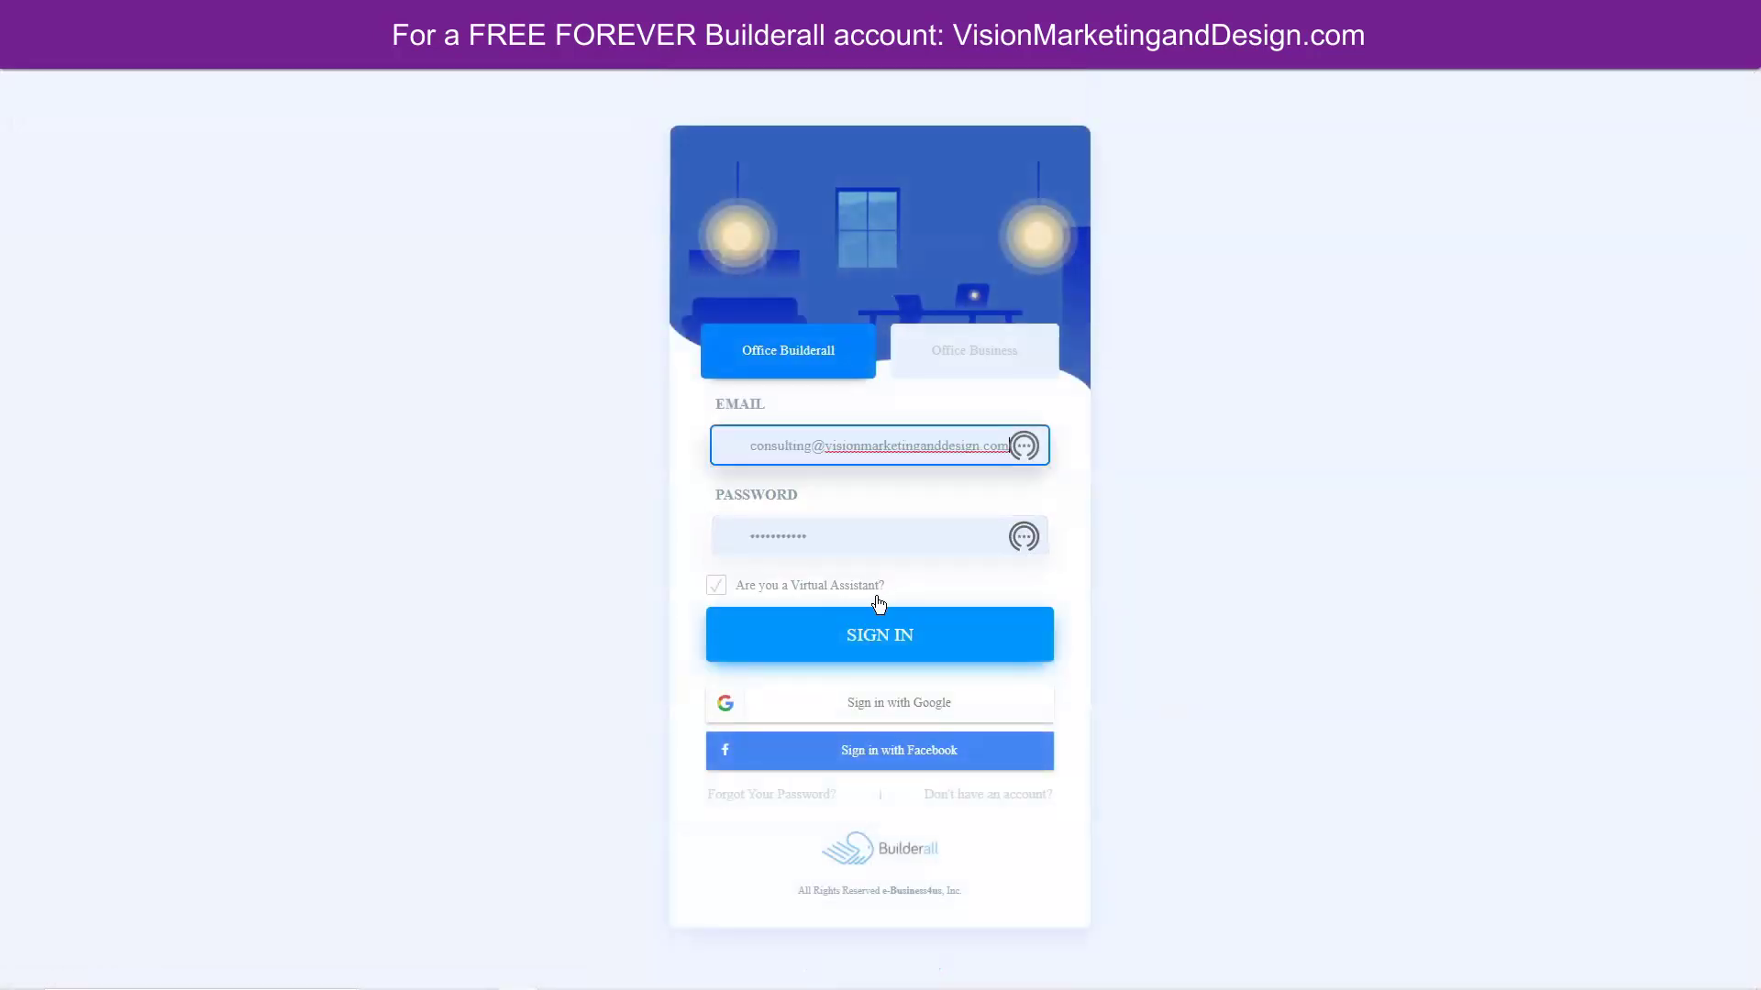
click(876, 635)
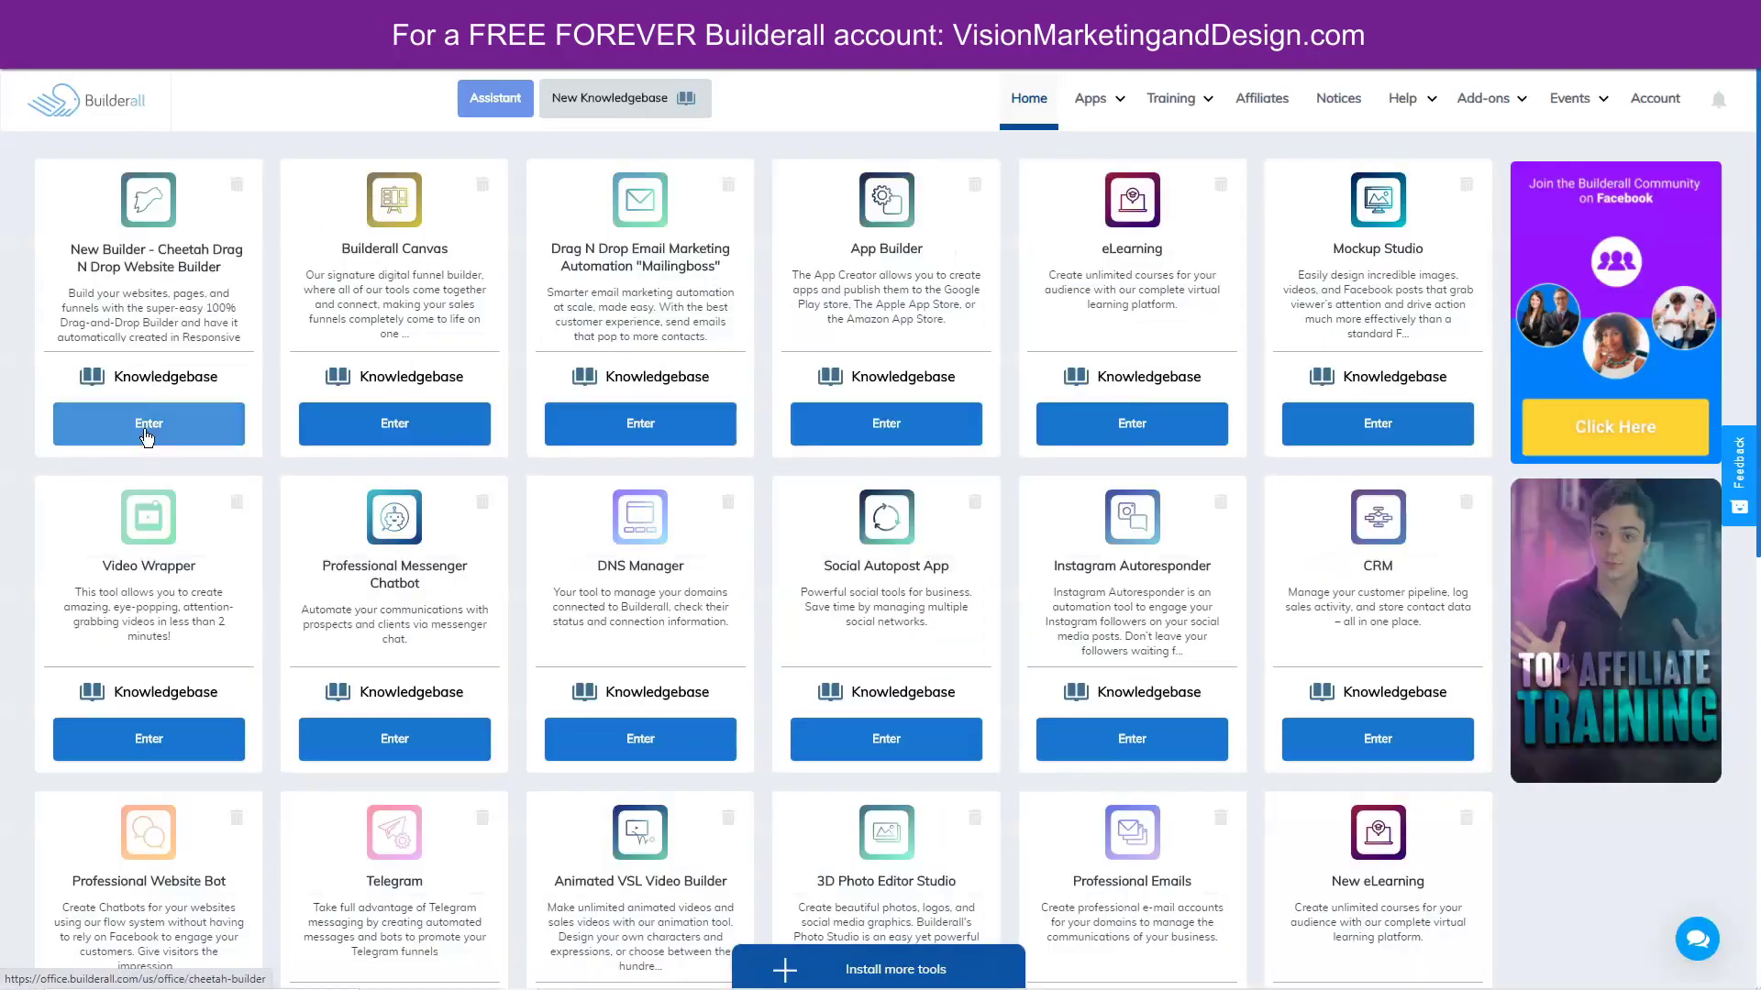
Step: Open the Home page of the Vision Marketing and Design site in the Cheetah website builder and skip the tour
click(144, 424)
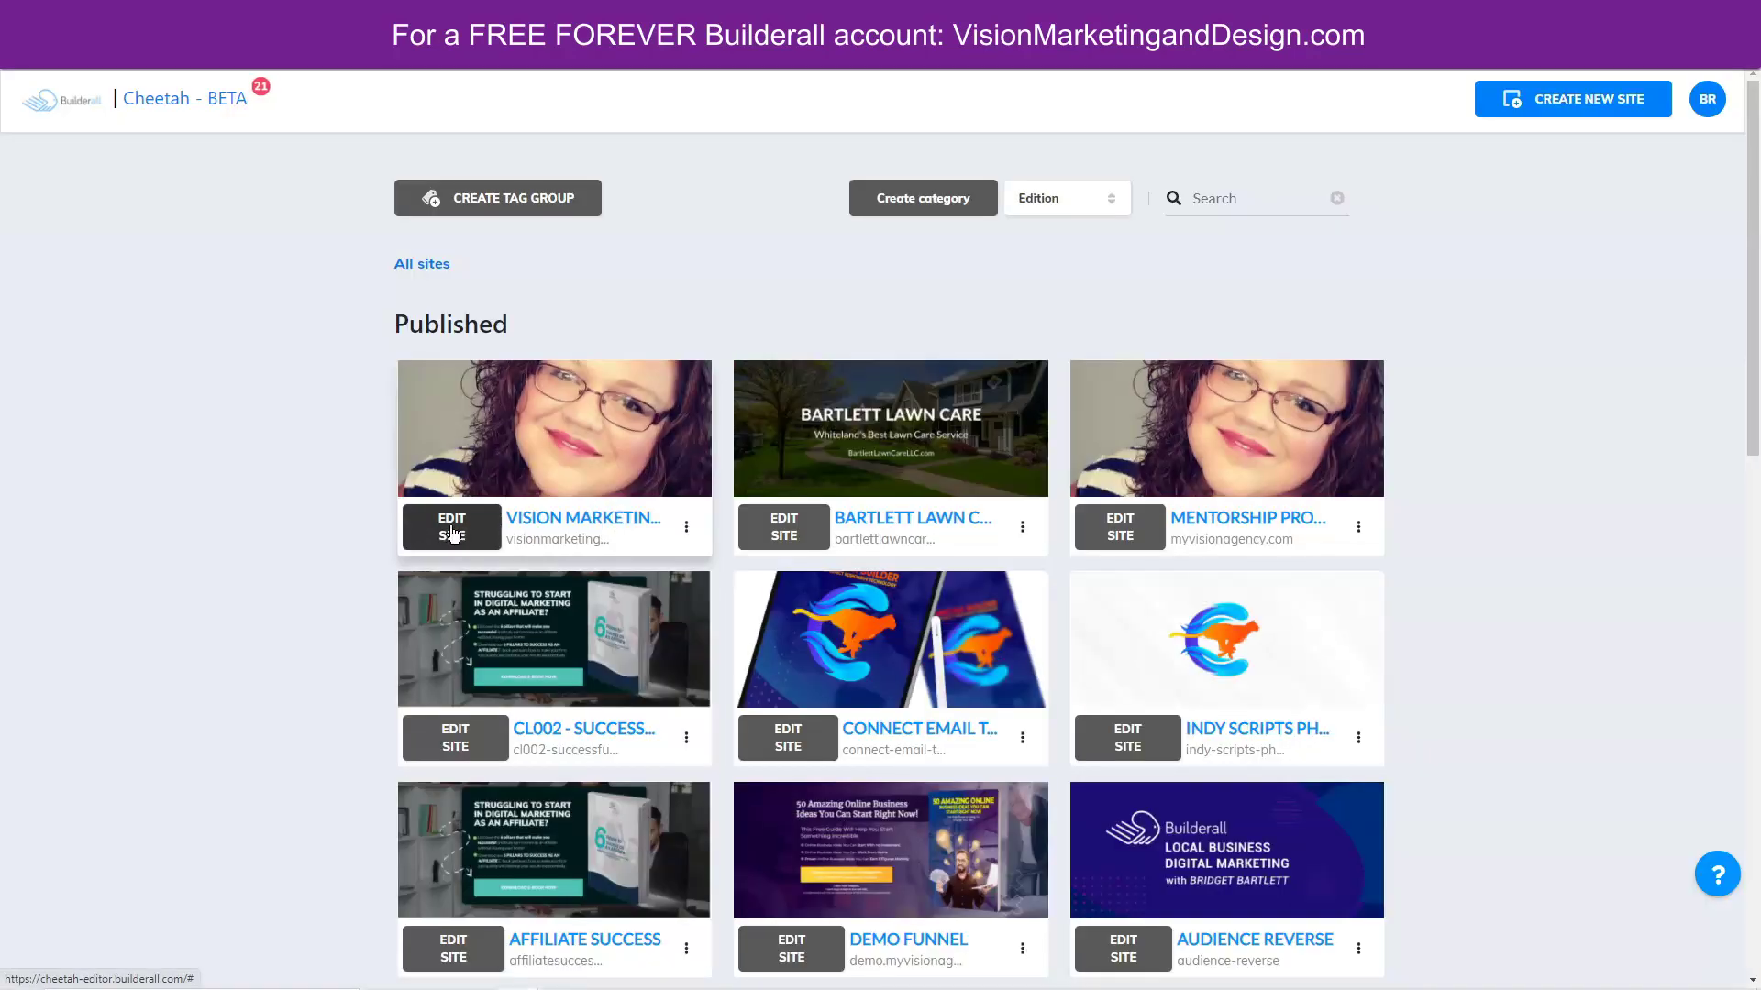
click(452, 532)
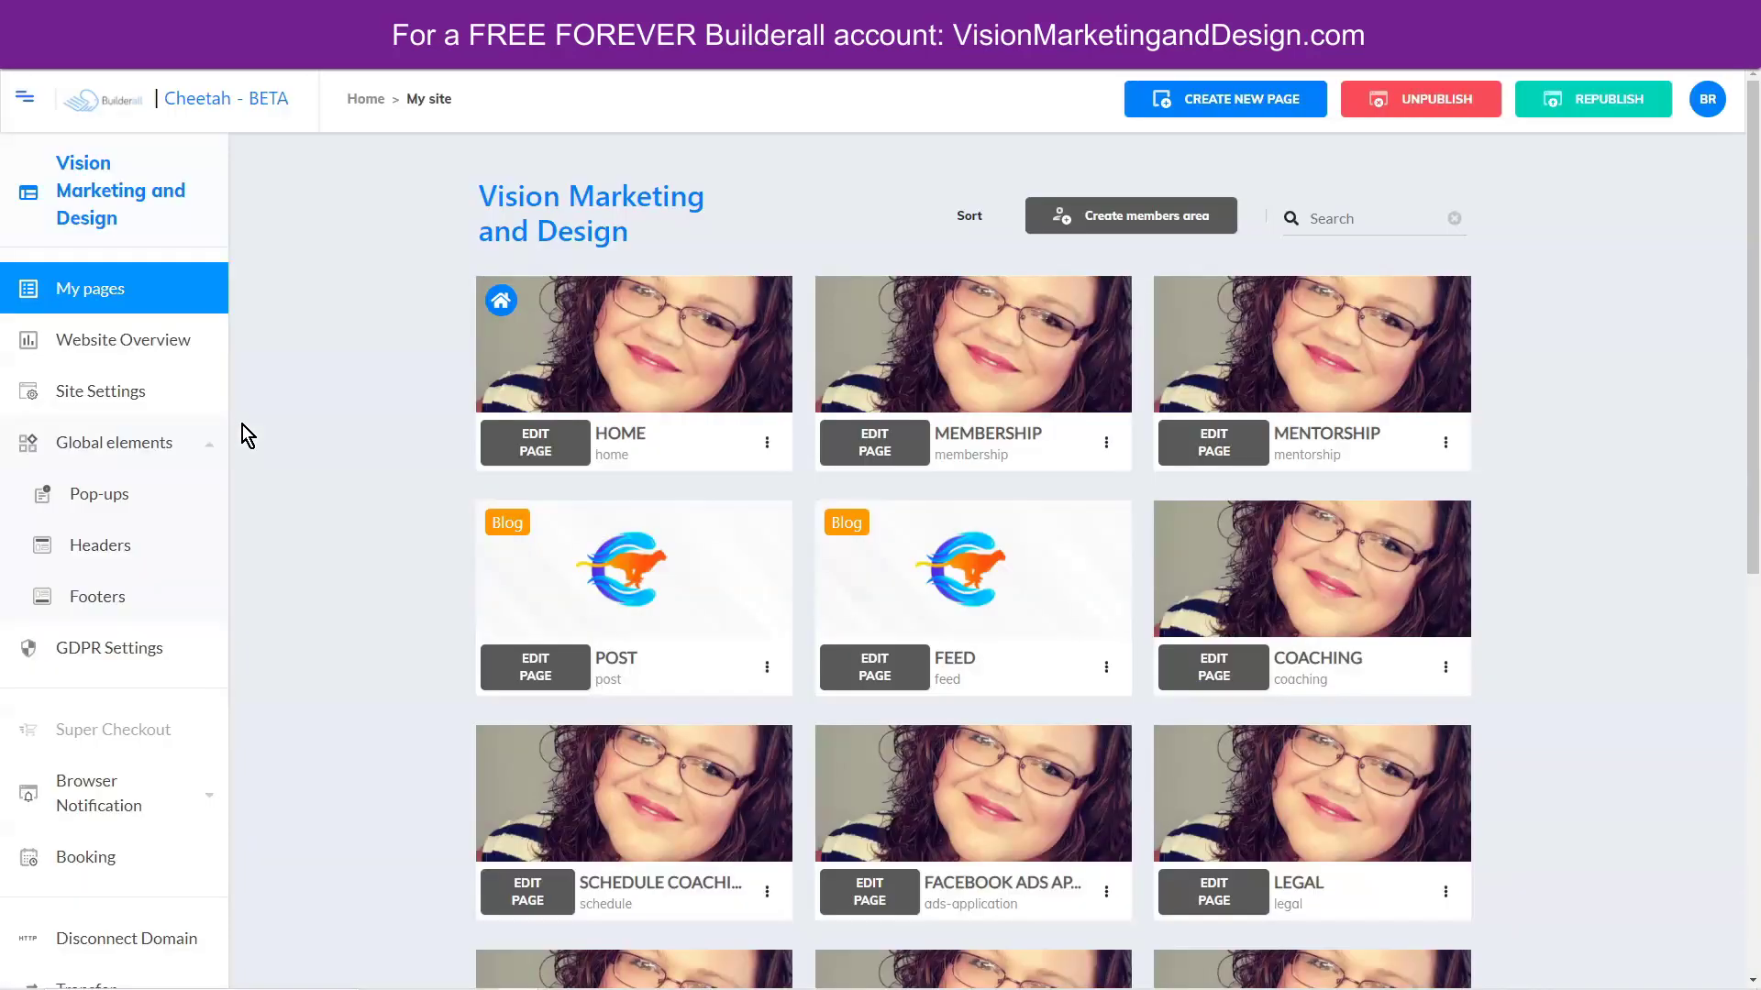
click(523, 441)
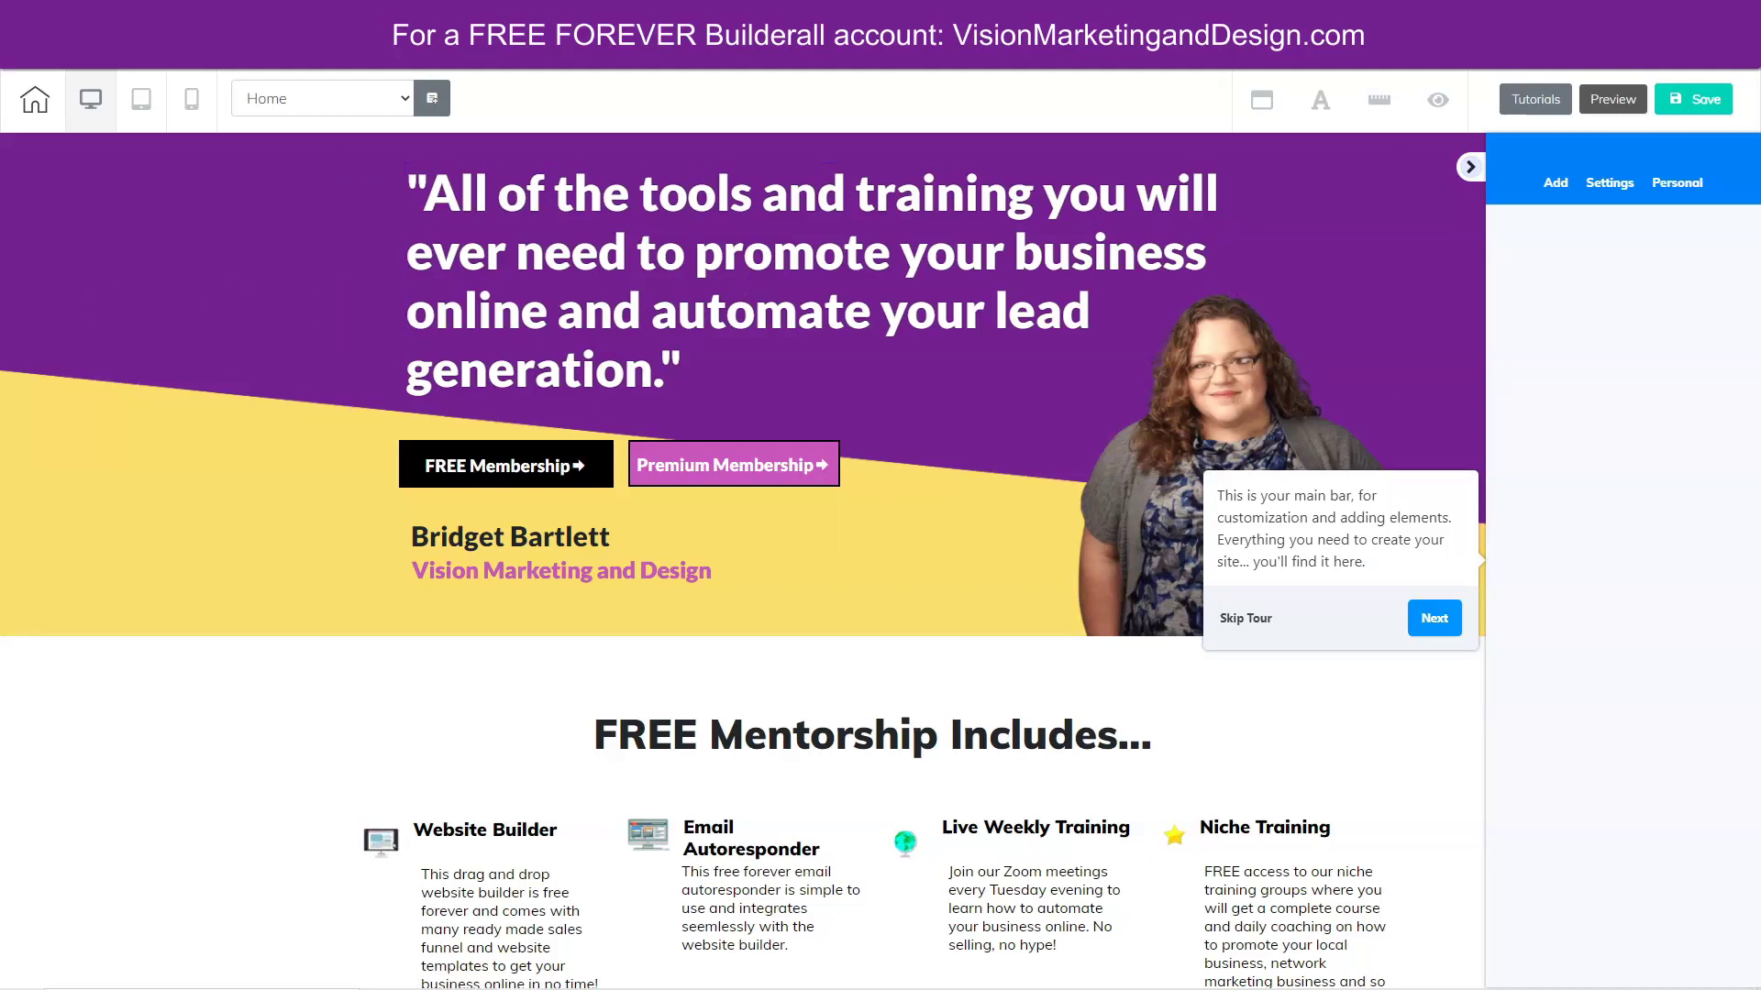
click(1244, 625)
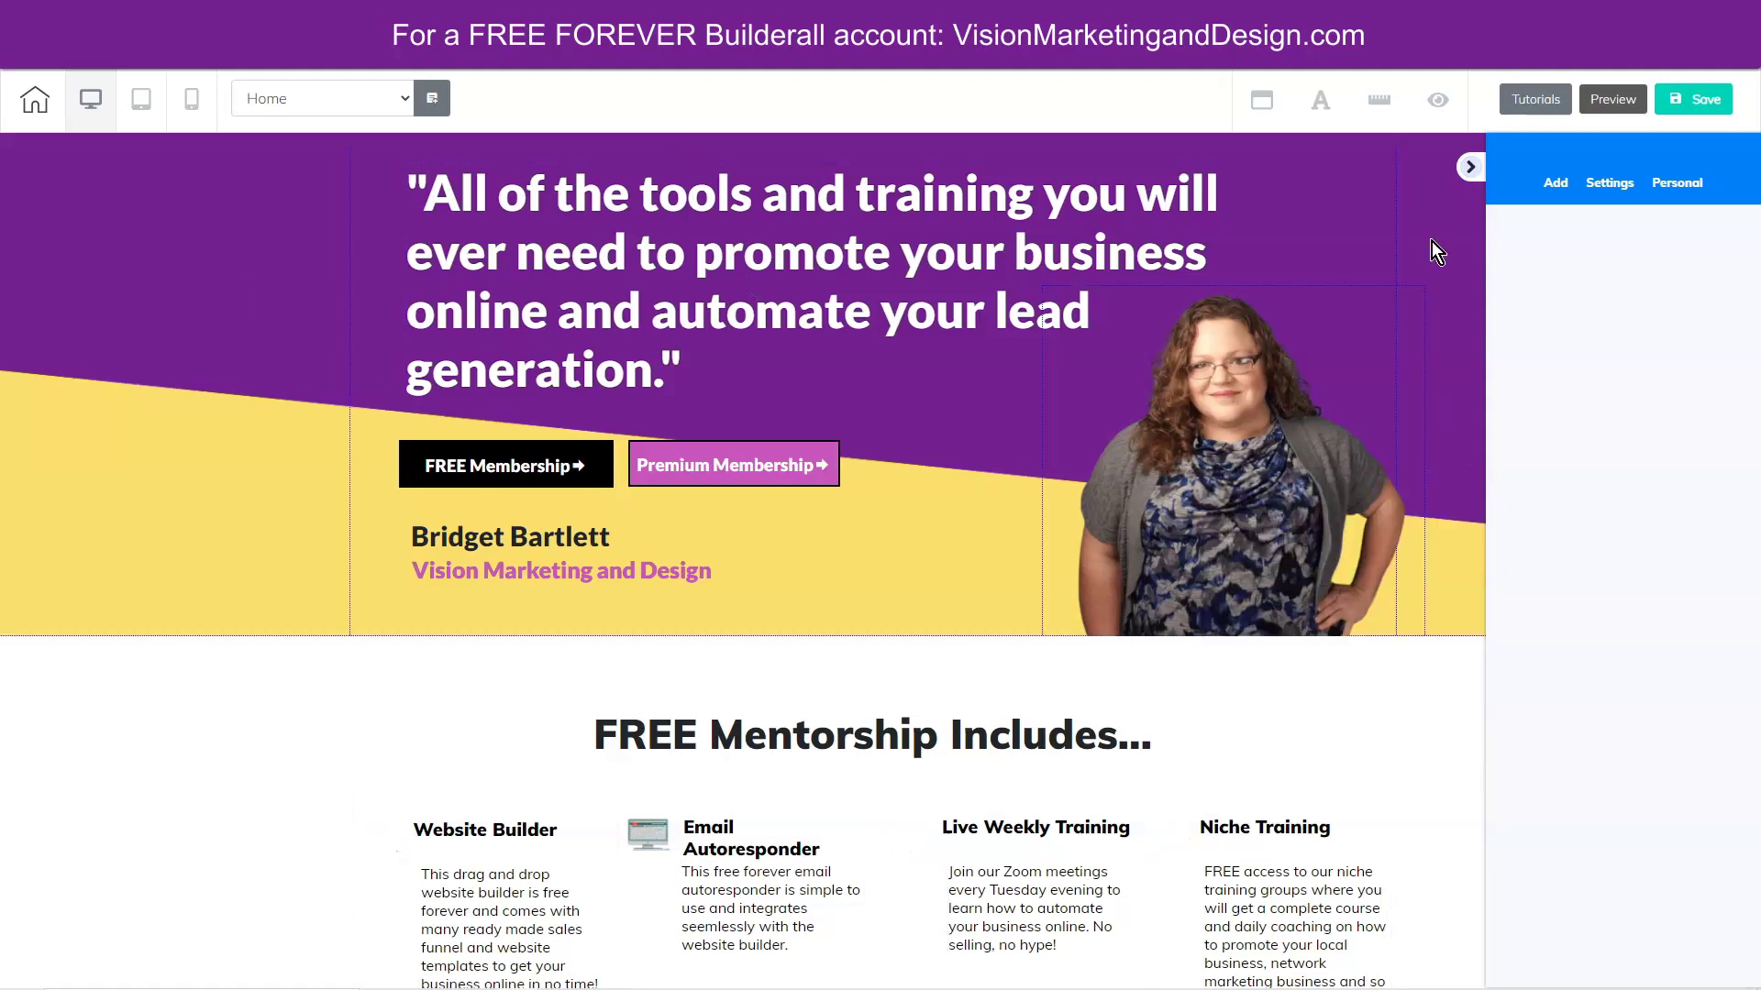
Step: Add a white box element with a soft shadow at the left edge of the Home page's hero section
click(1554, 185)
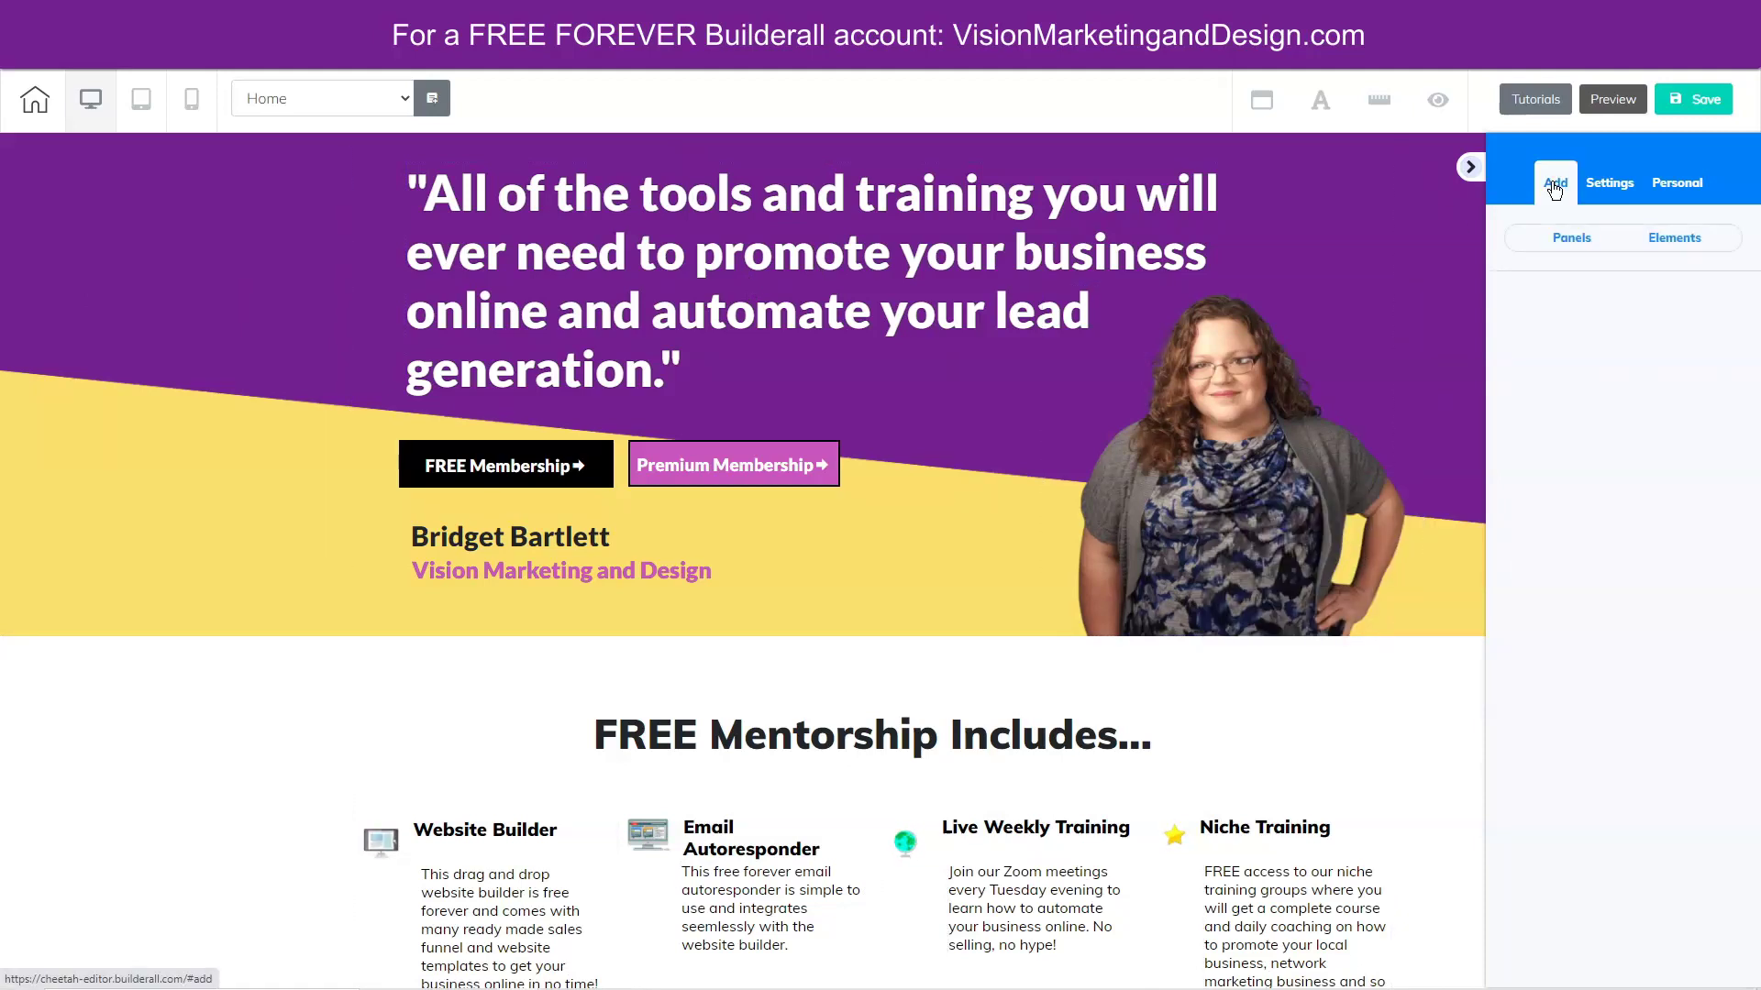
click(1676, 241)
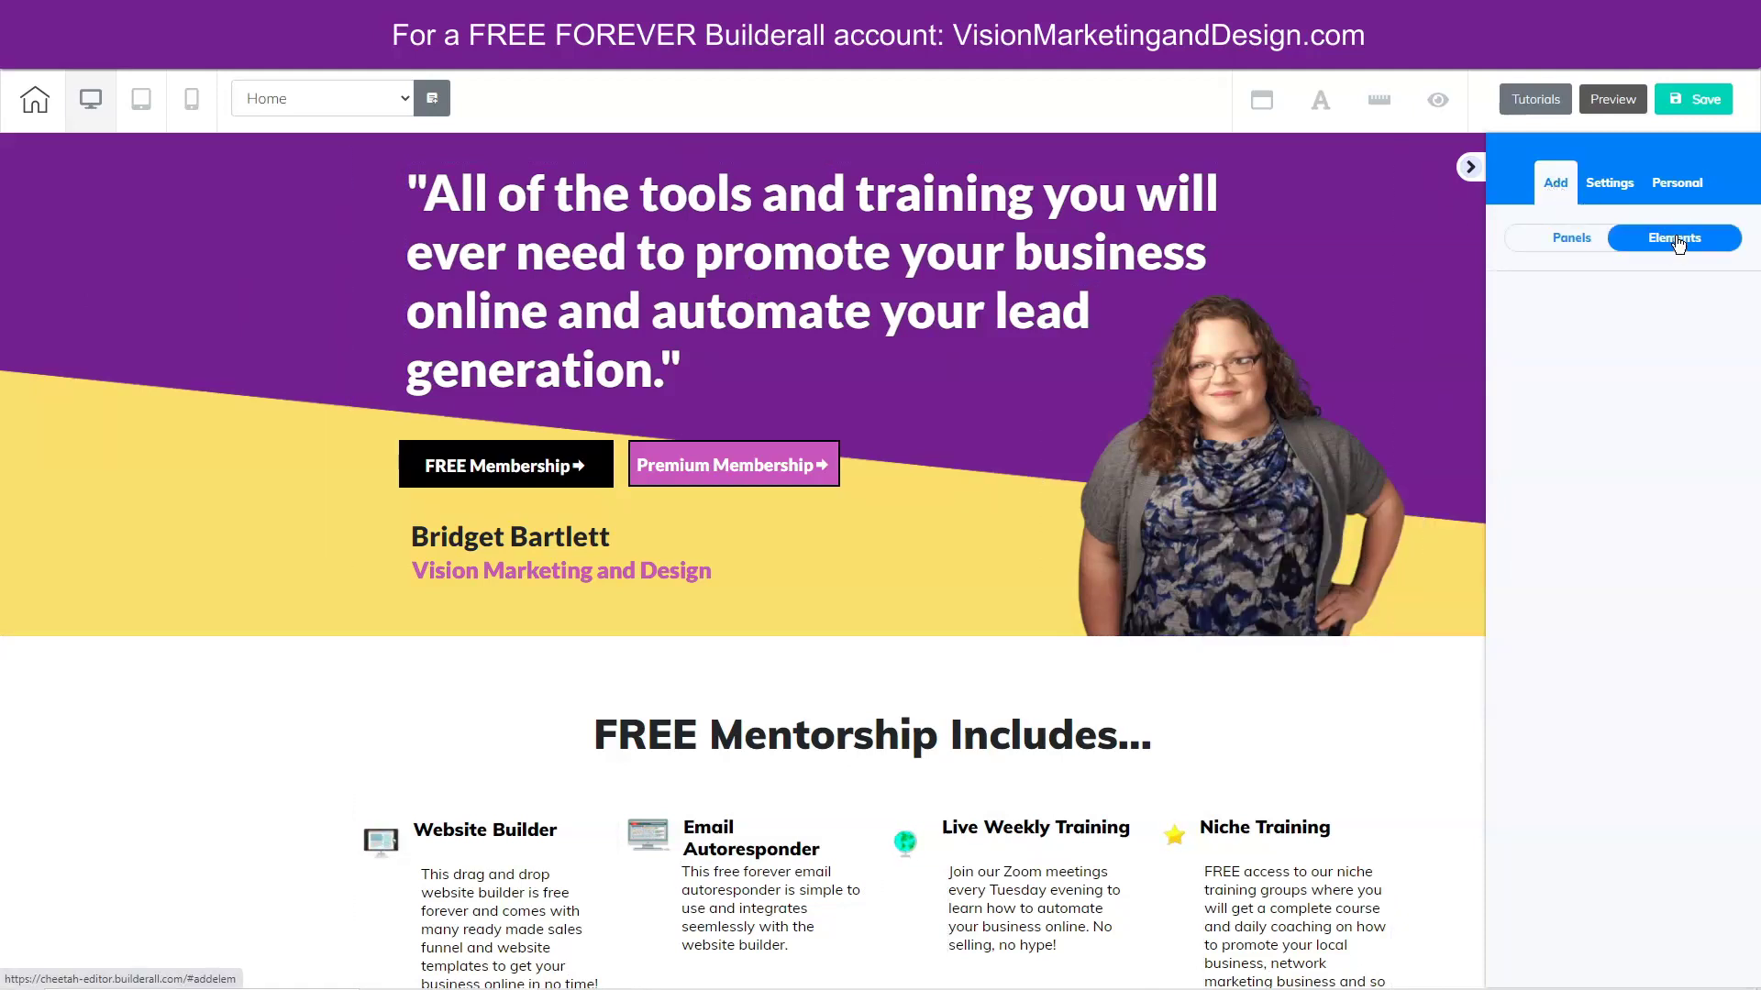
click(1676, 237)
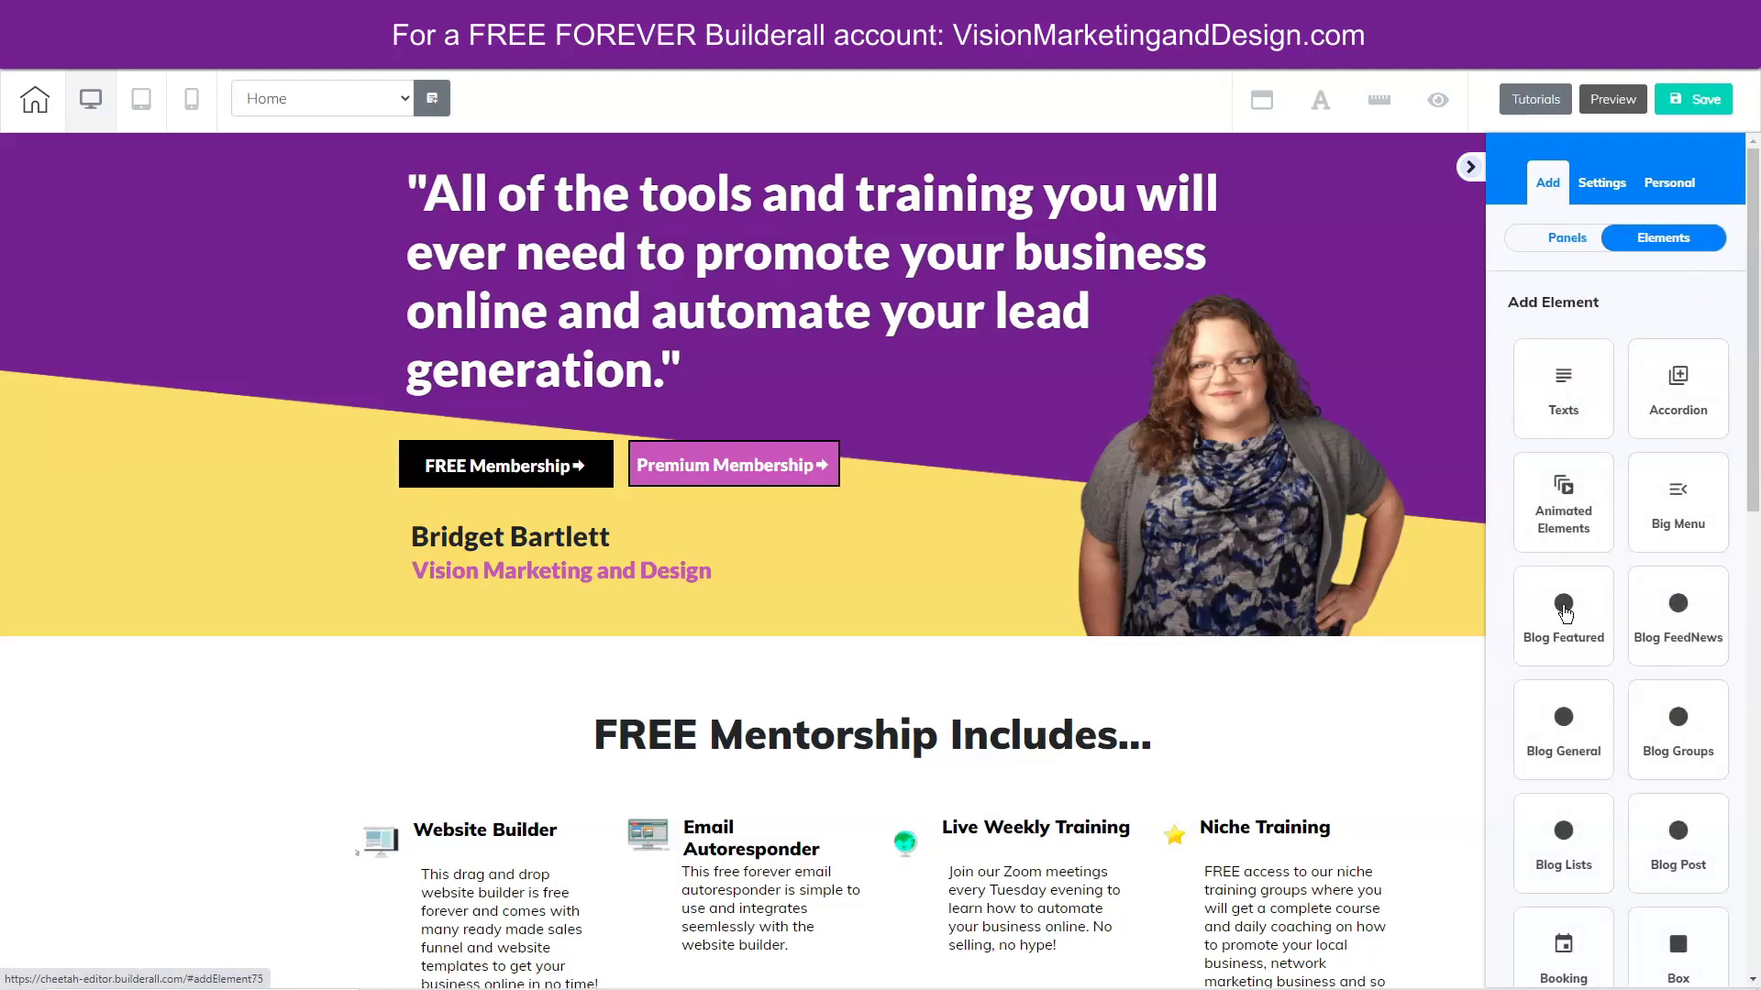
scroll(1559, 748, down, 4)
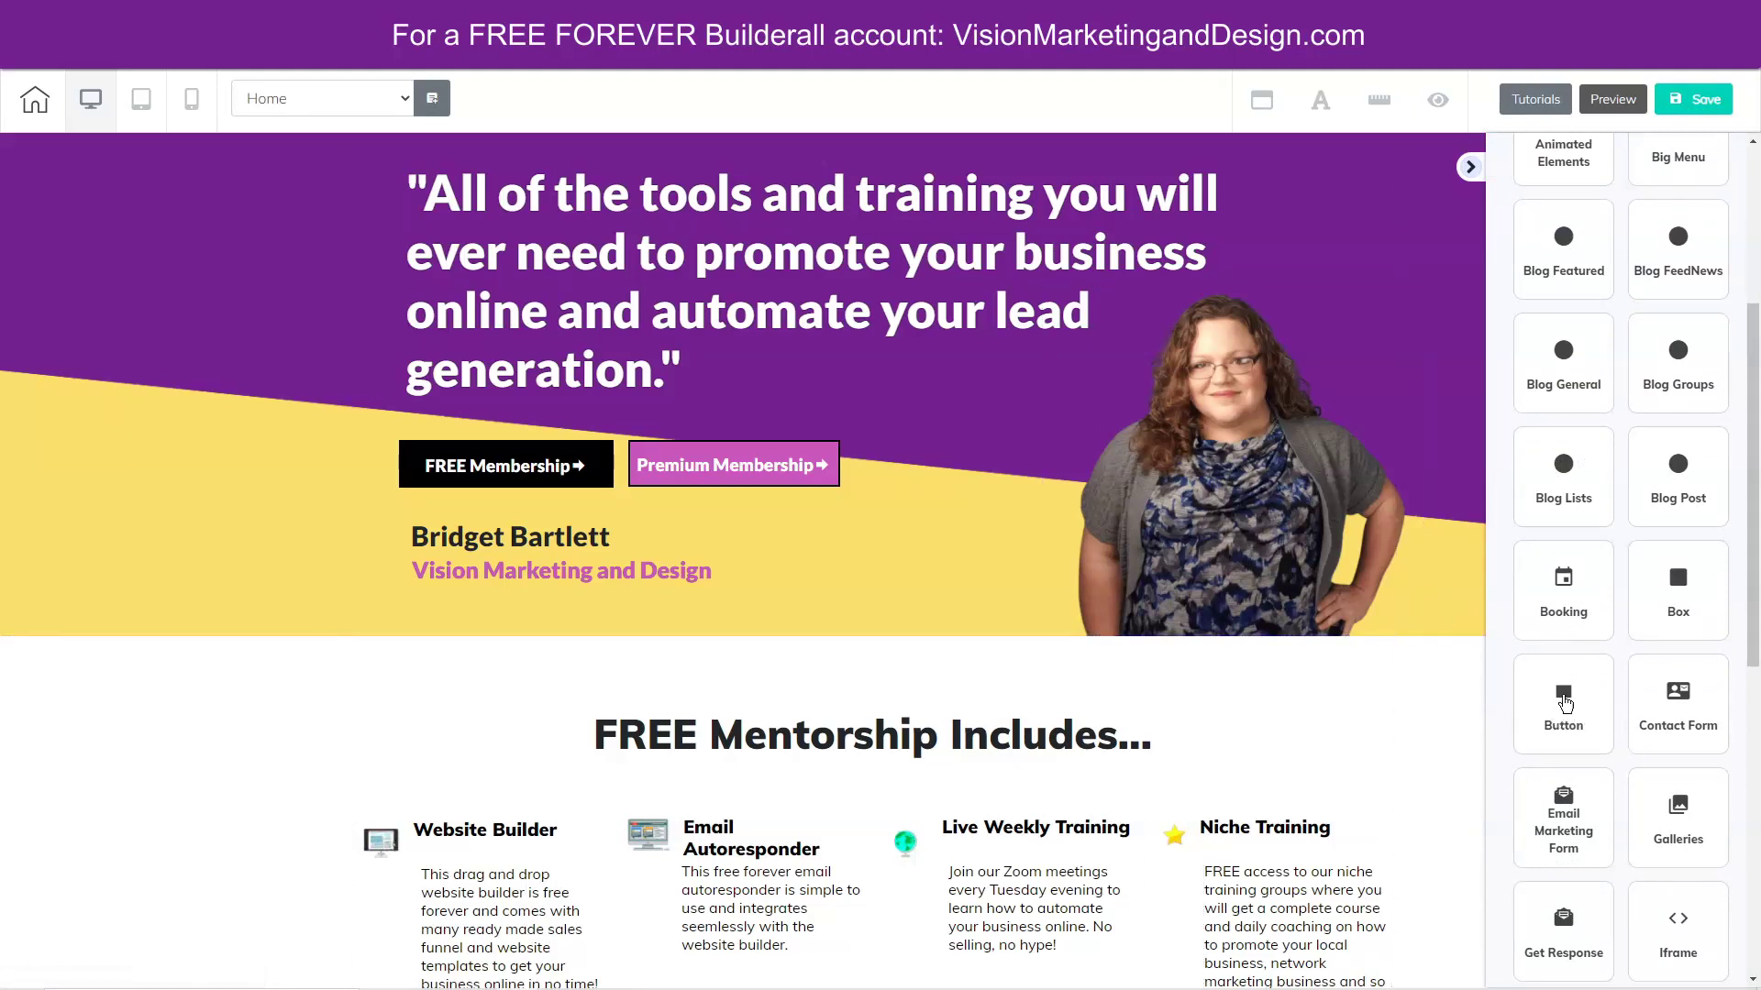
scroll(1670, 610, down, 1)
click(1682, 513)
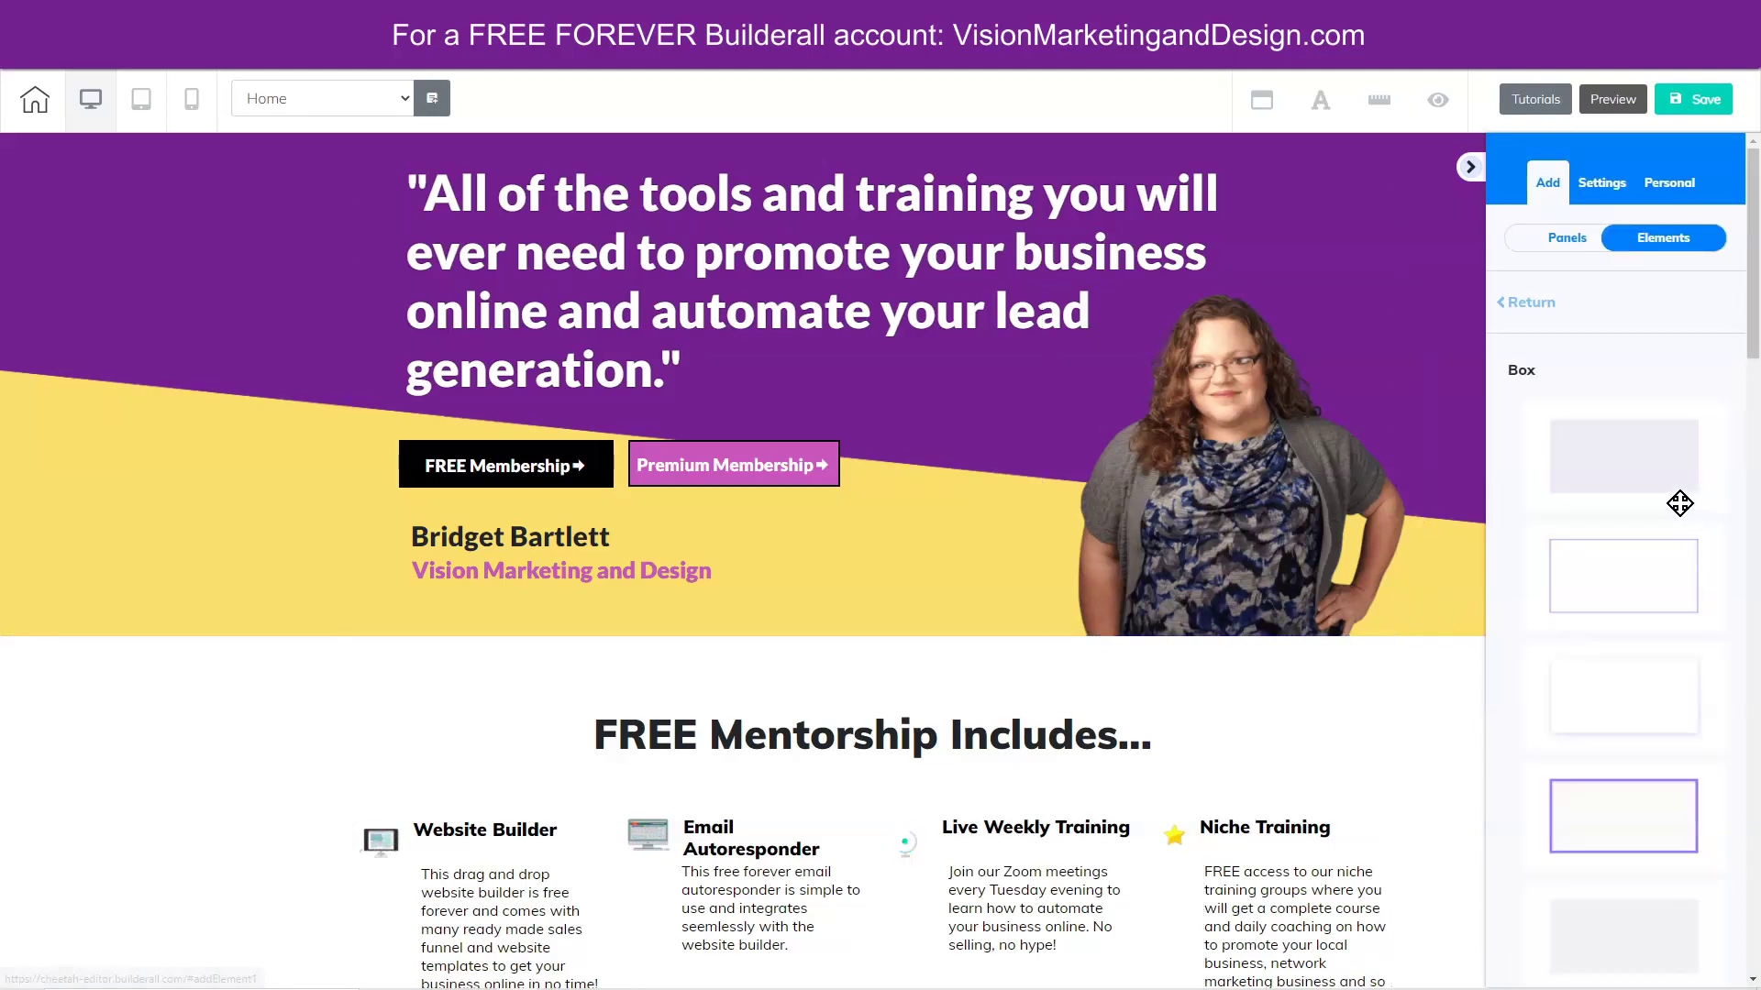
drag(1623, 707, 22, 374)
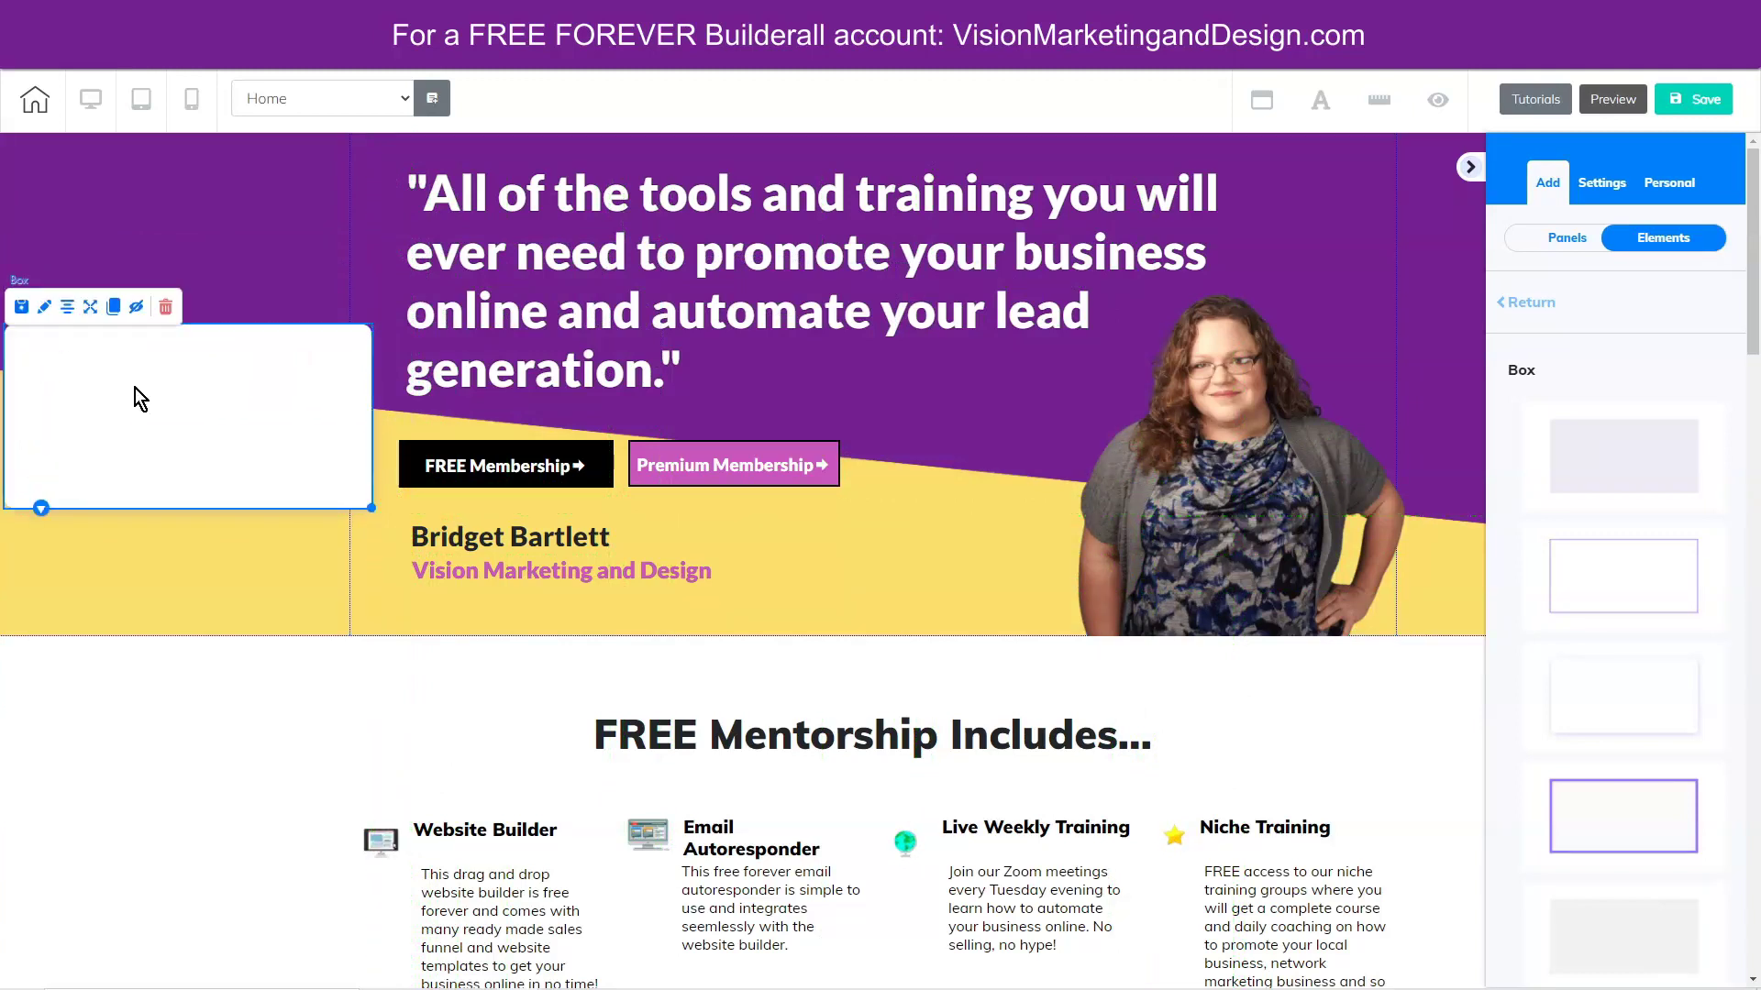
Step: Add an Iframe element and position it inside the white box
click(1535, 307)
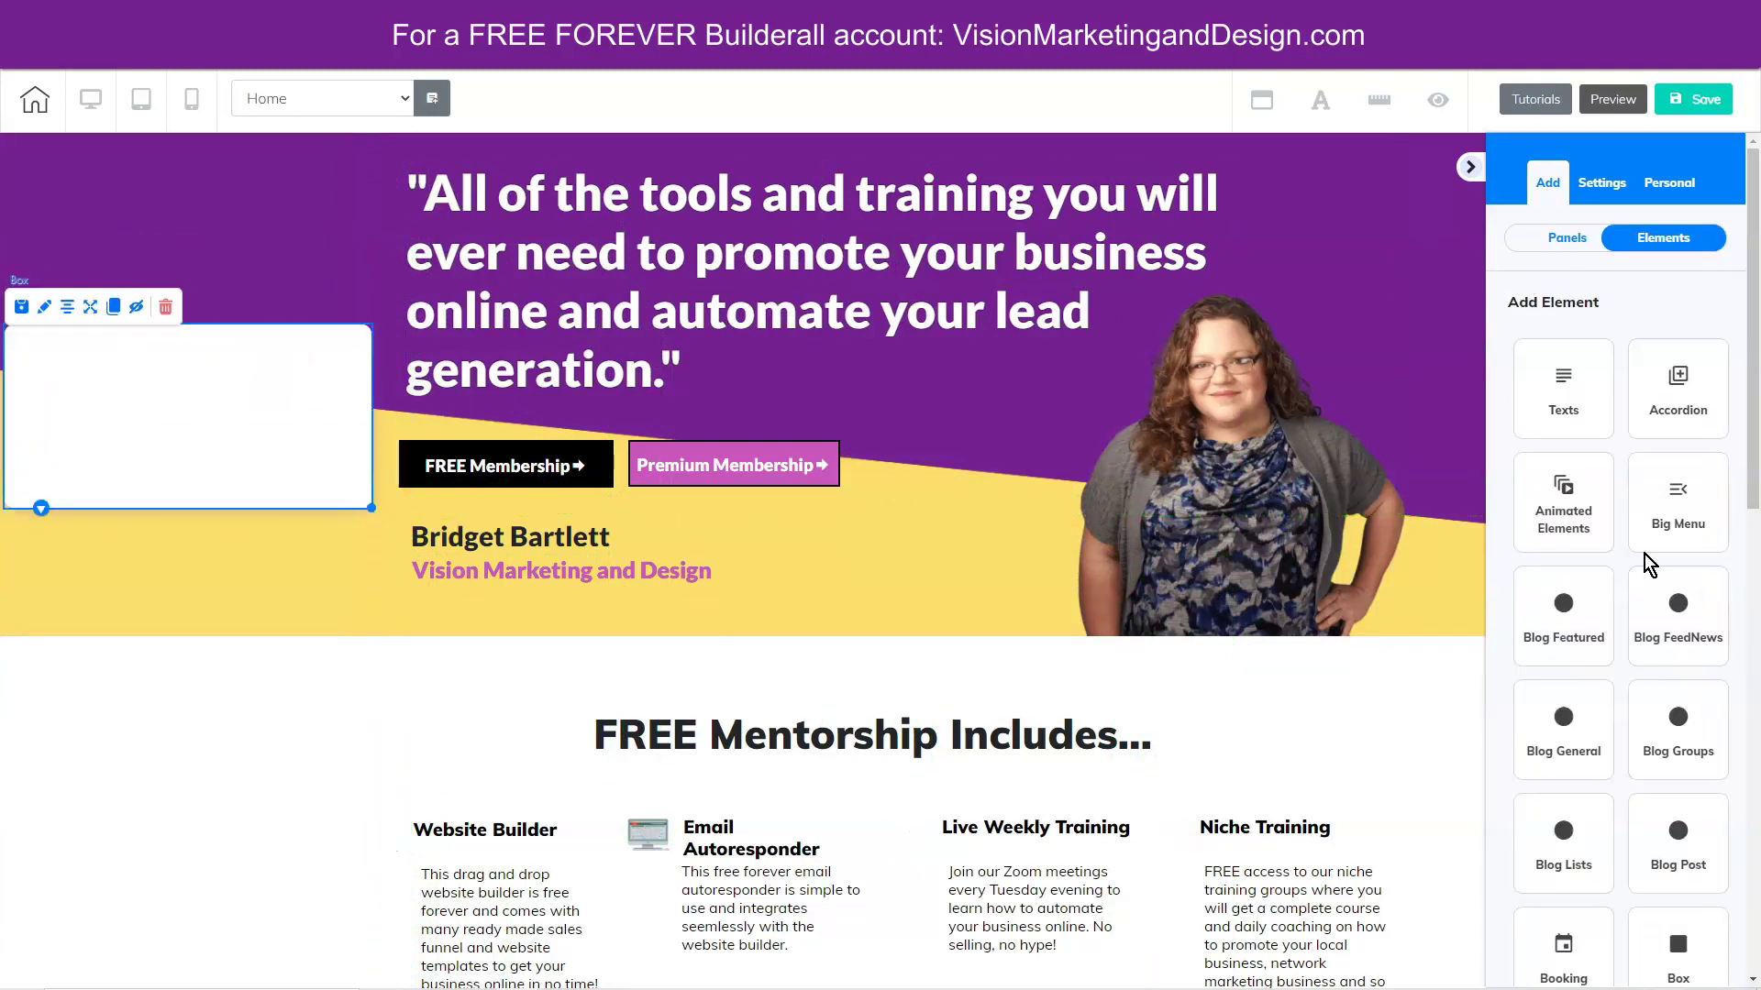
scroll(1648, 568, down, 6)
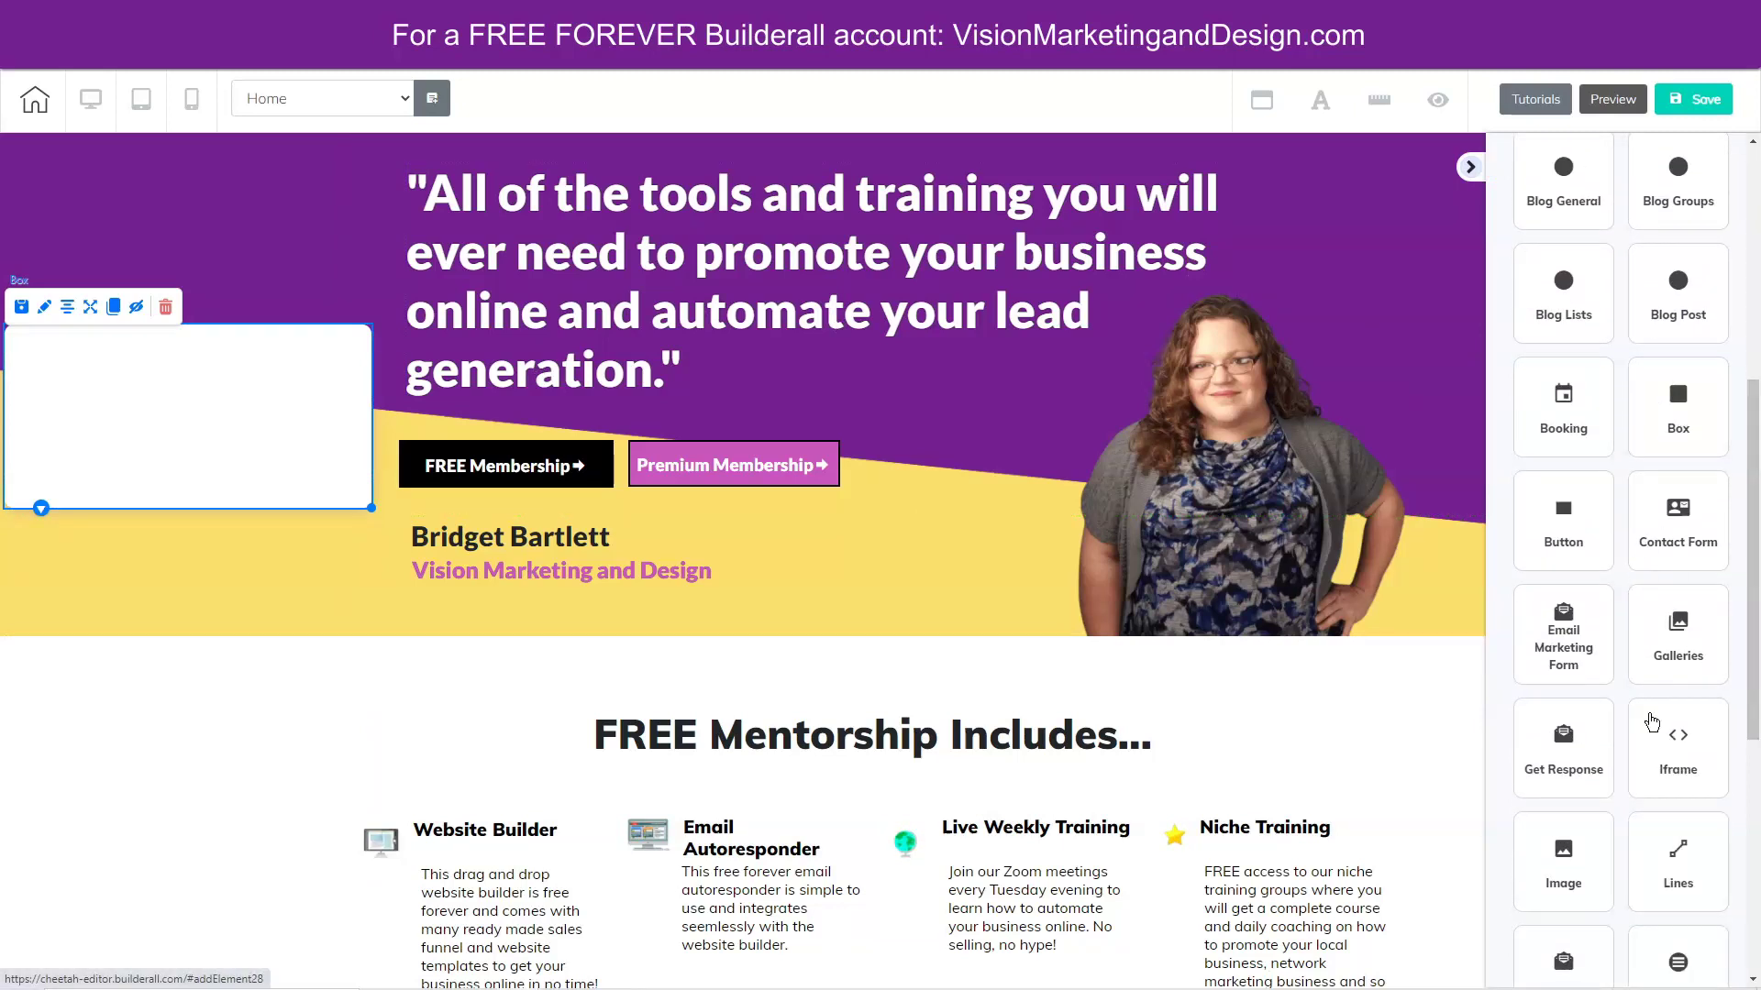
click(1676, 741)
drag(1642, 464, 155, 402)
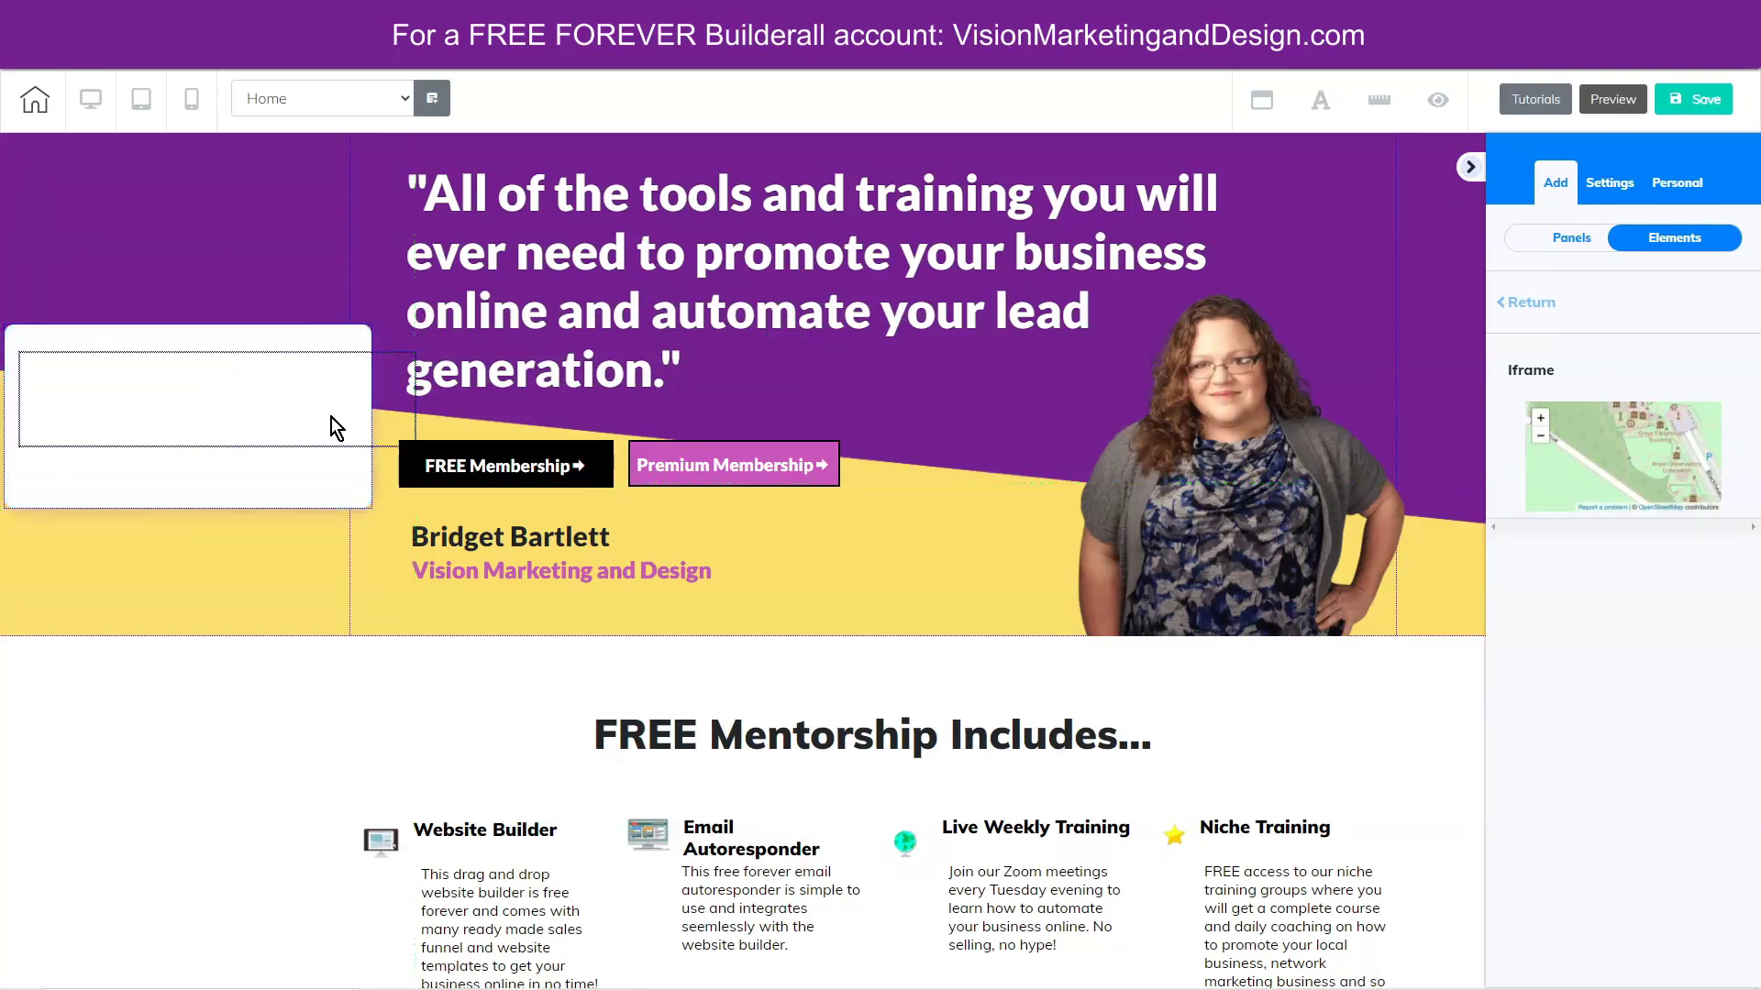
click(359, 426)
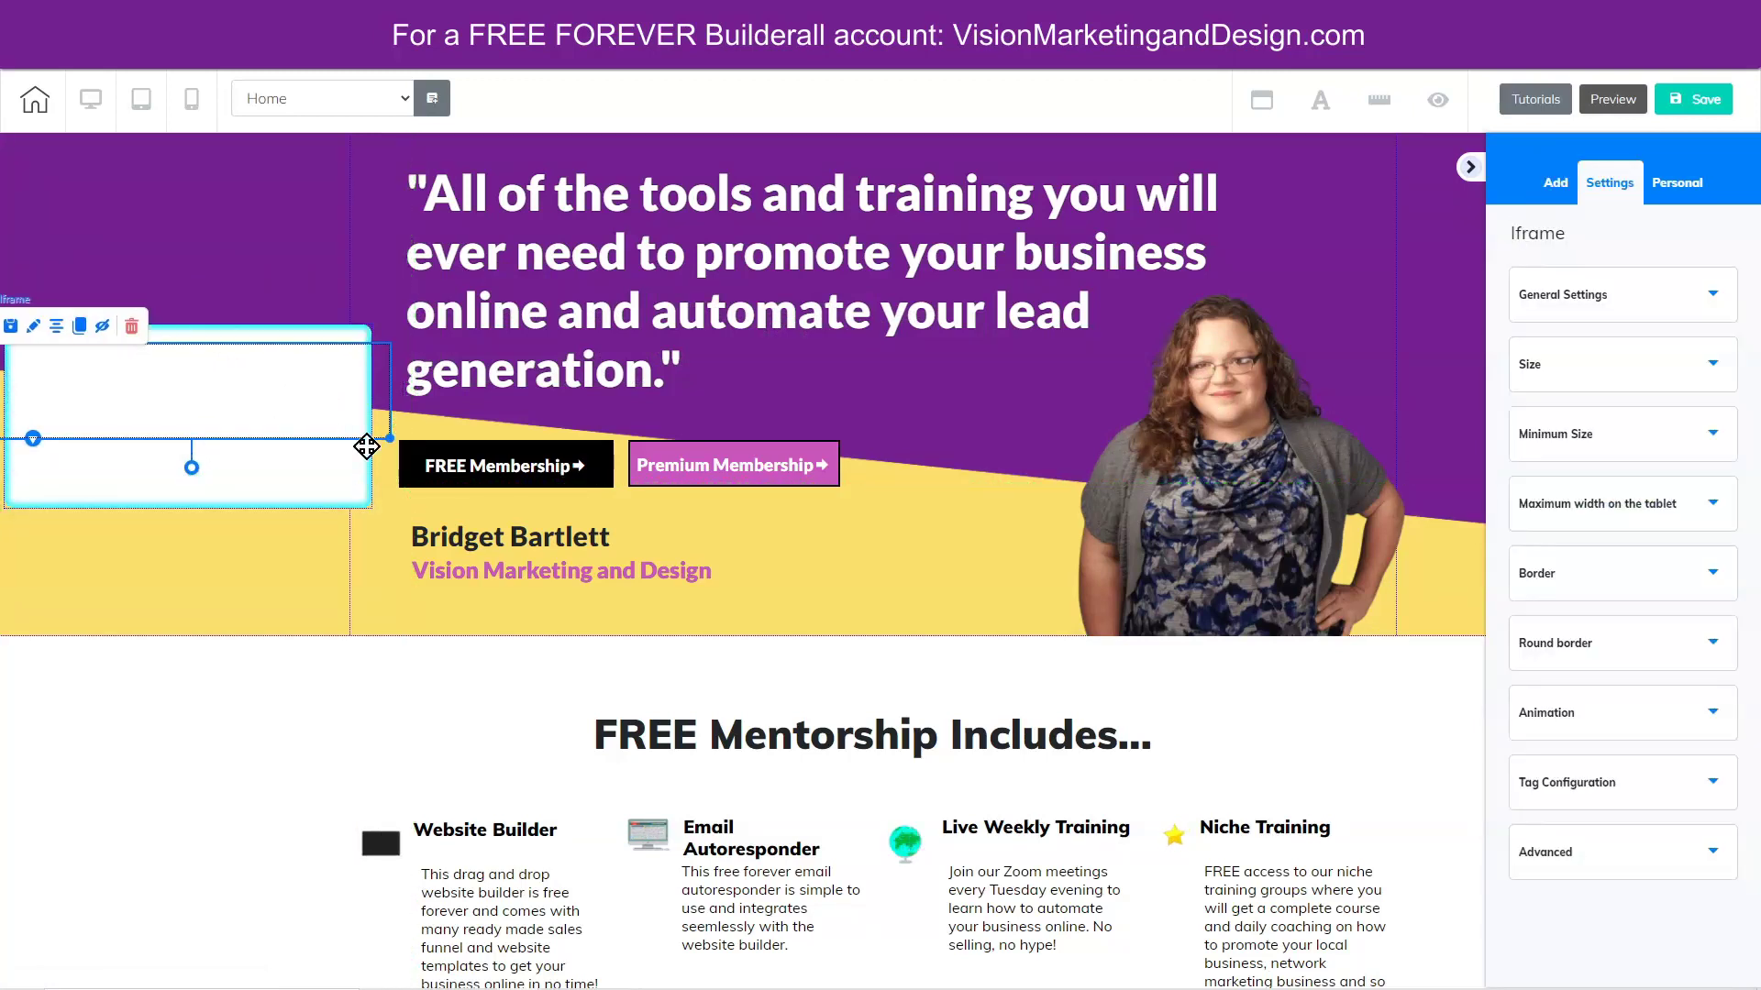
drag(380, 424, 157, 411)
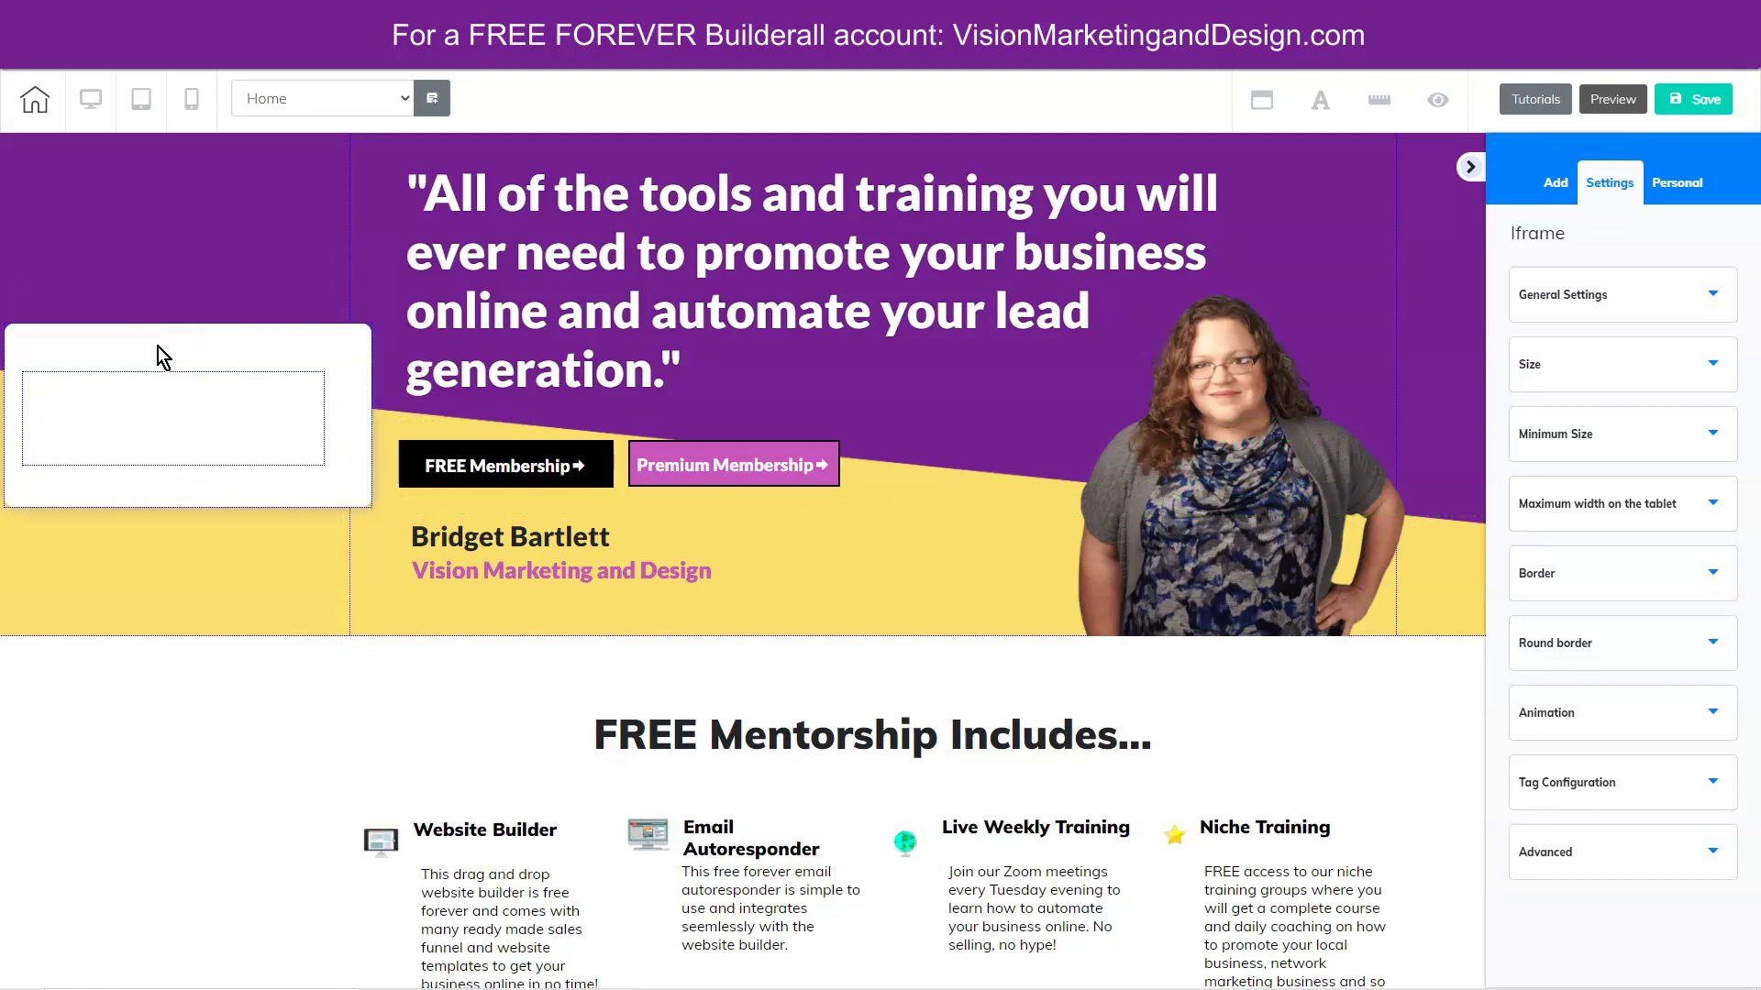
Step: Pin the white box containing the iframe to the bottom-right corner of the page
click(158, 347)
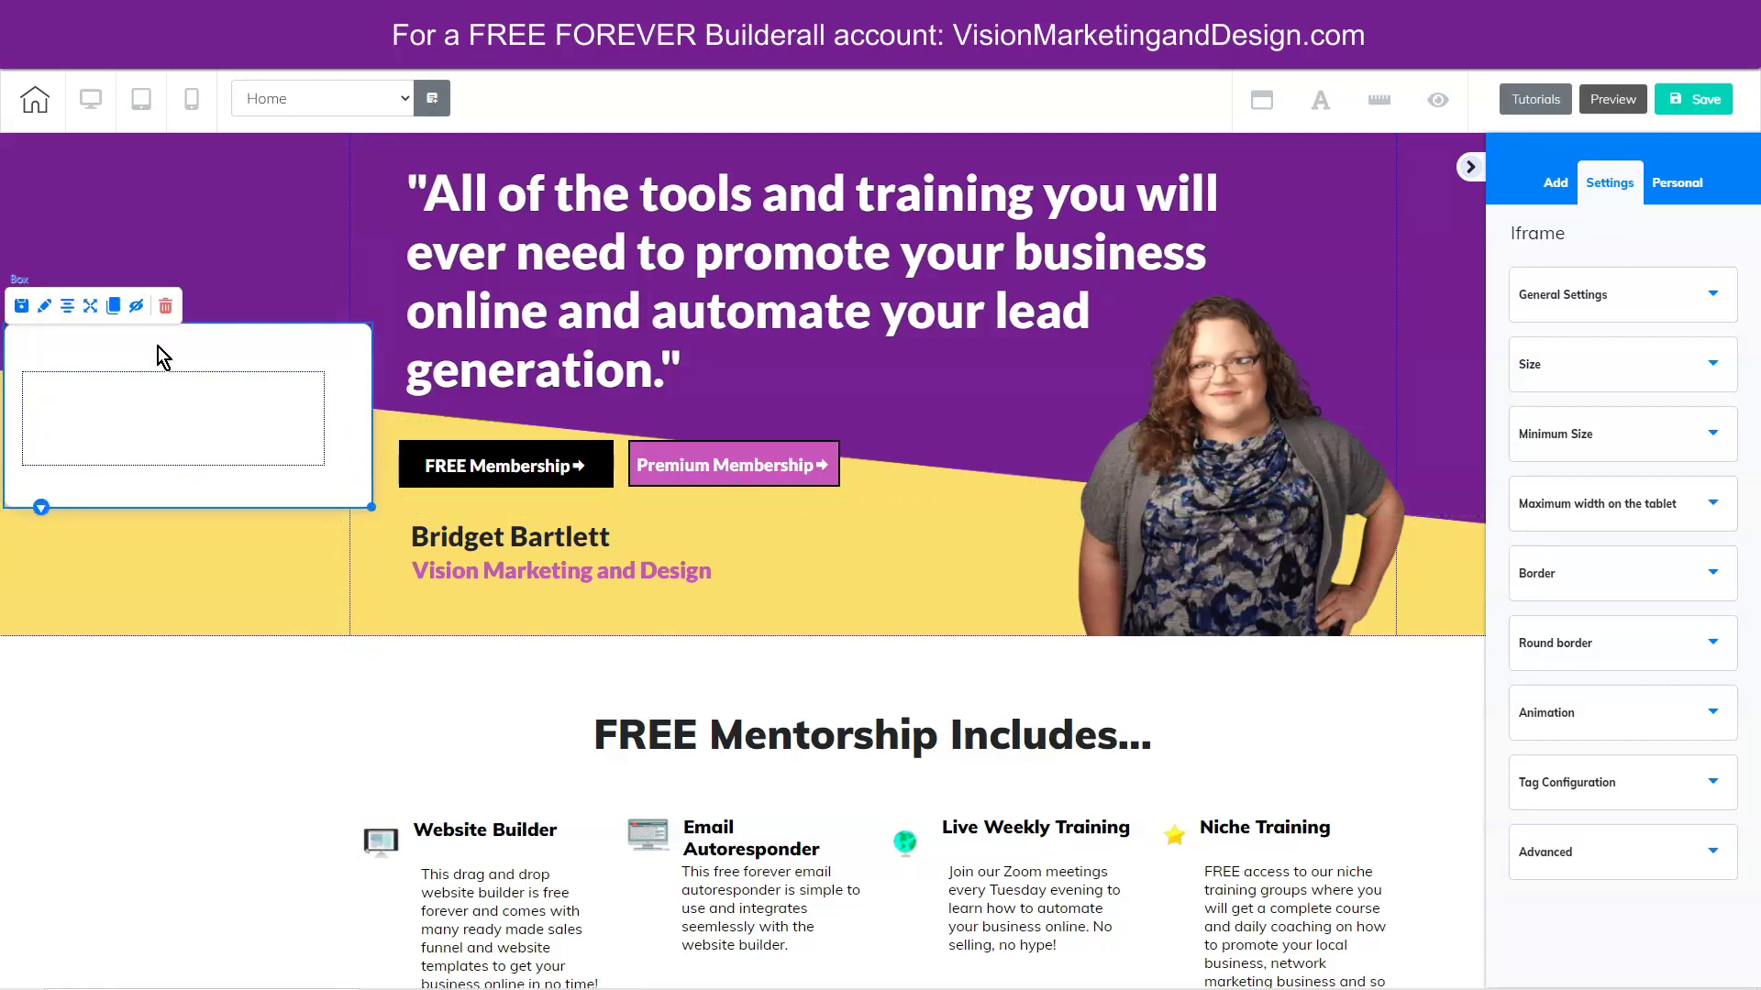
click(90, 308)
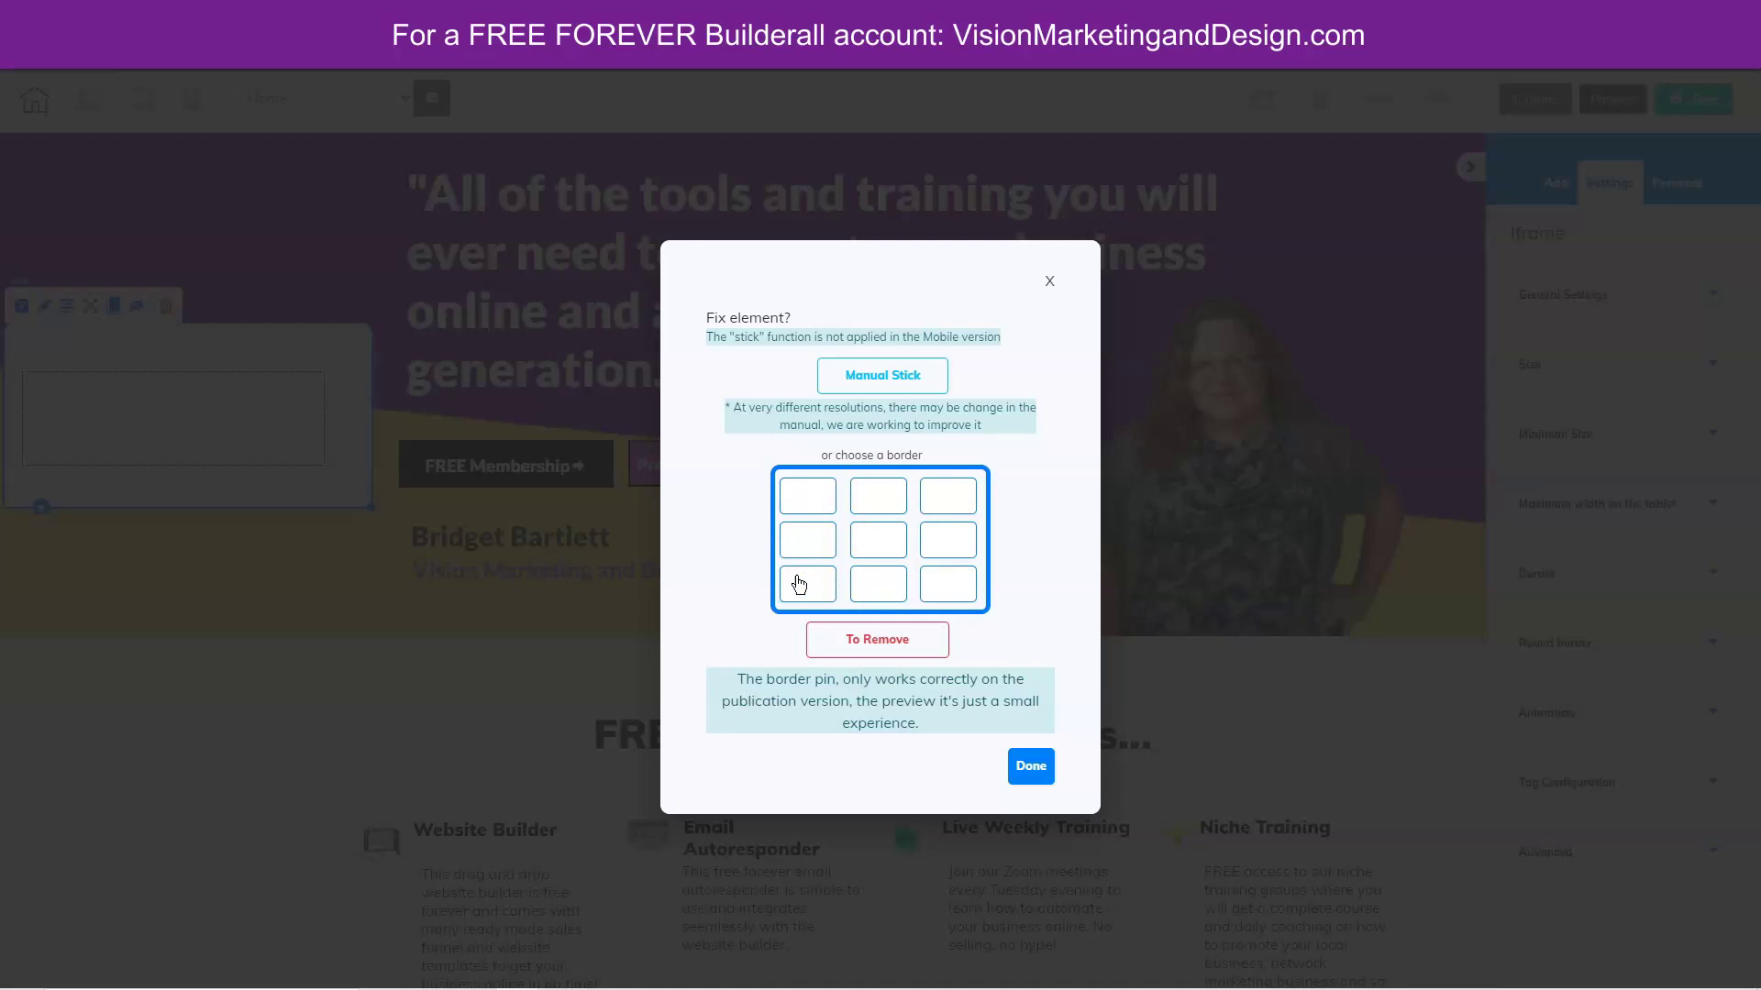
click(954, 587)
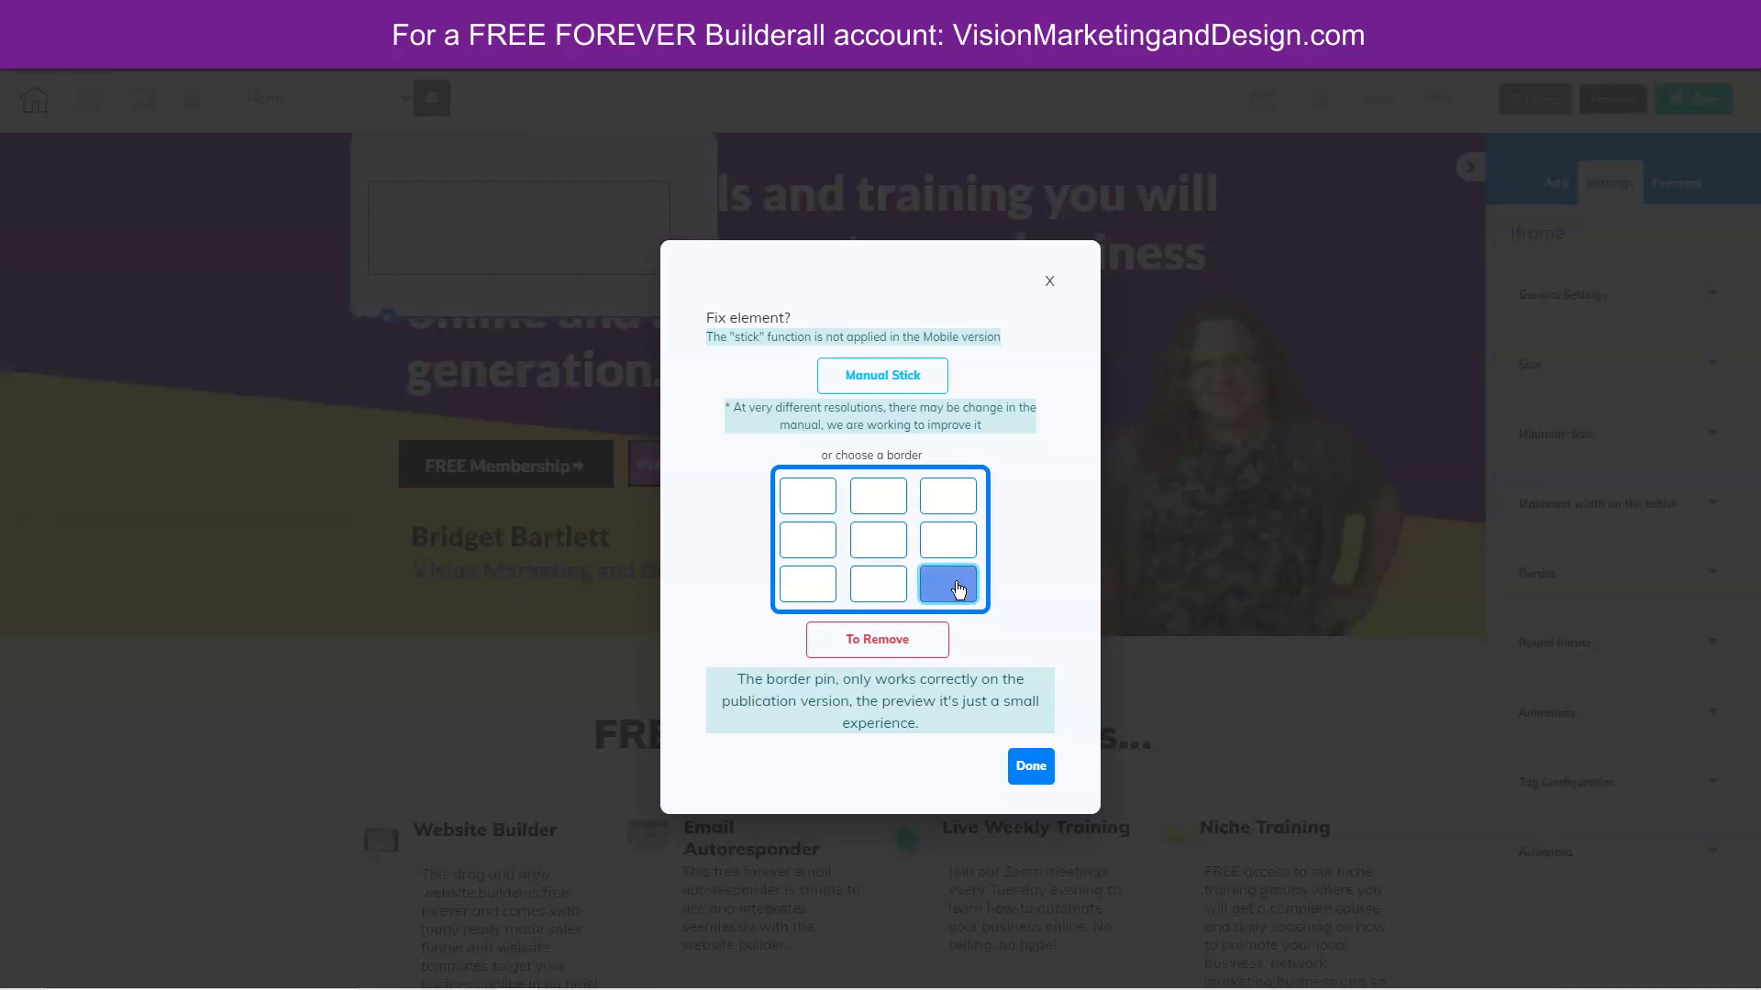
click(1029, 769)
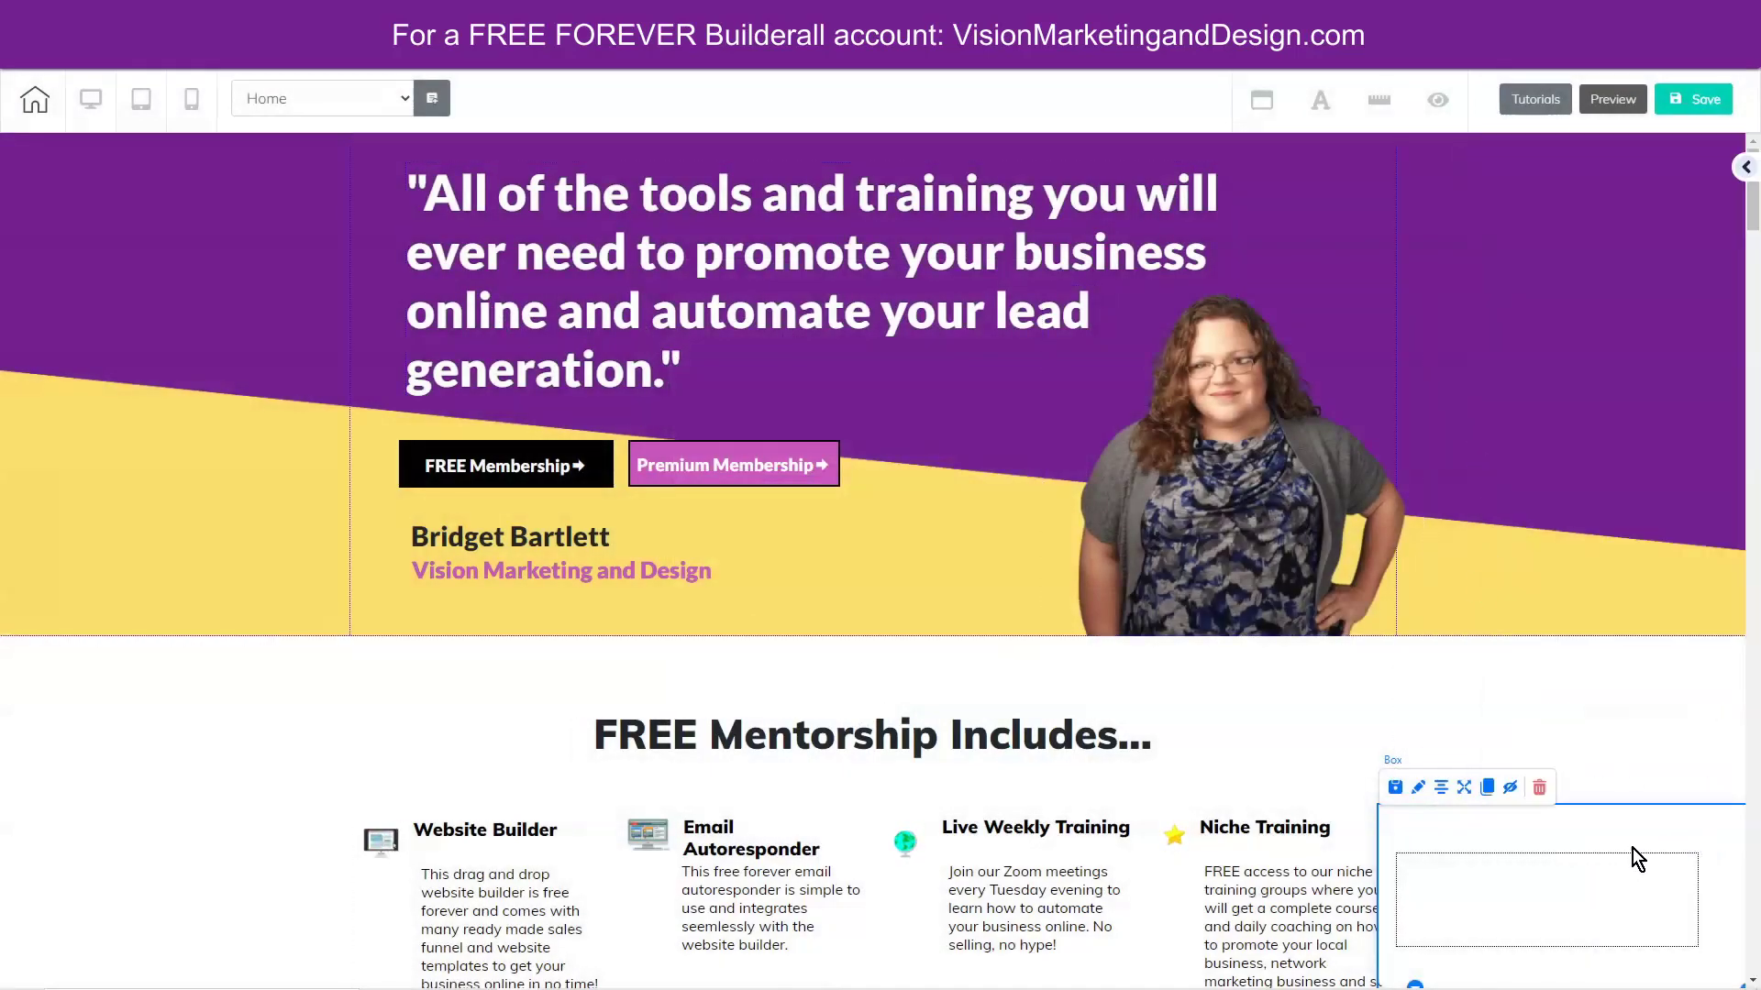
Step: Remove the white box's pinned position and move the box up over the photo in the hero section
drag(1678, 821, 1680, 611)
click(1676, 609)
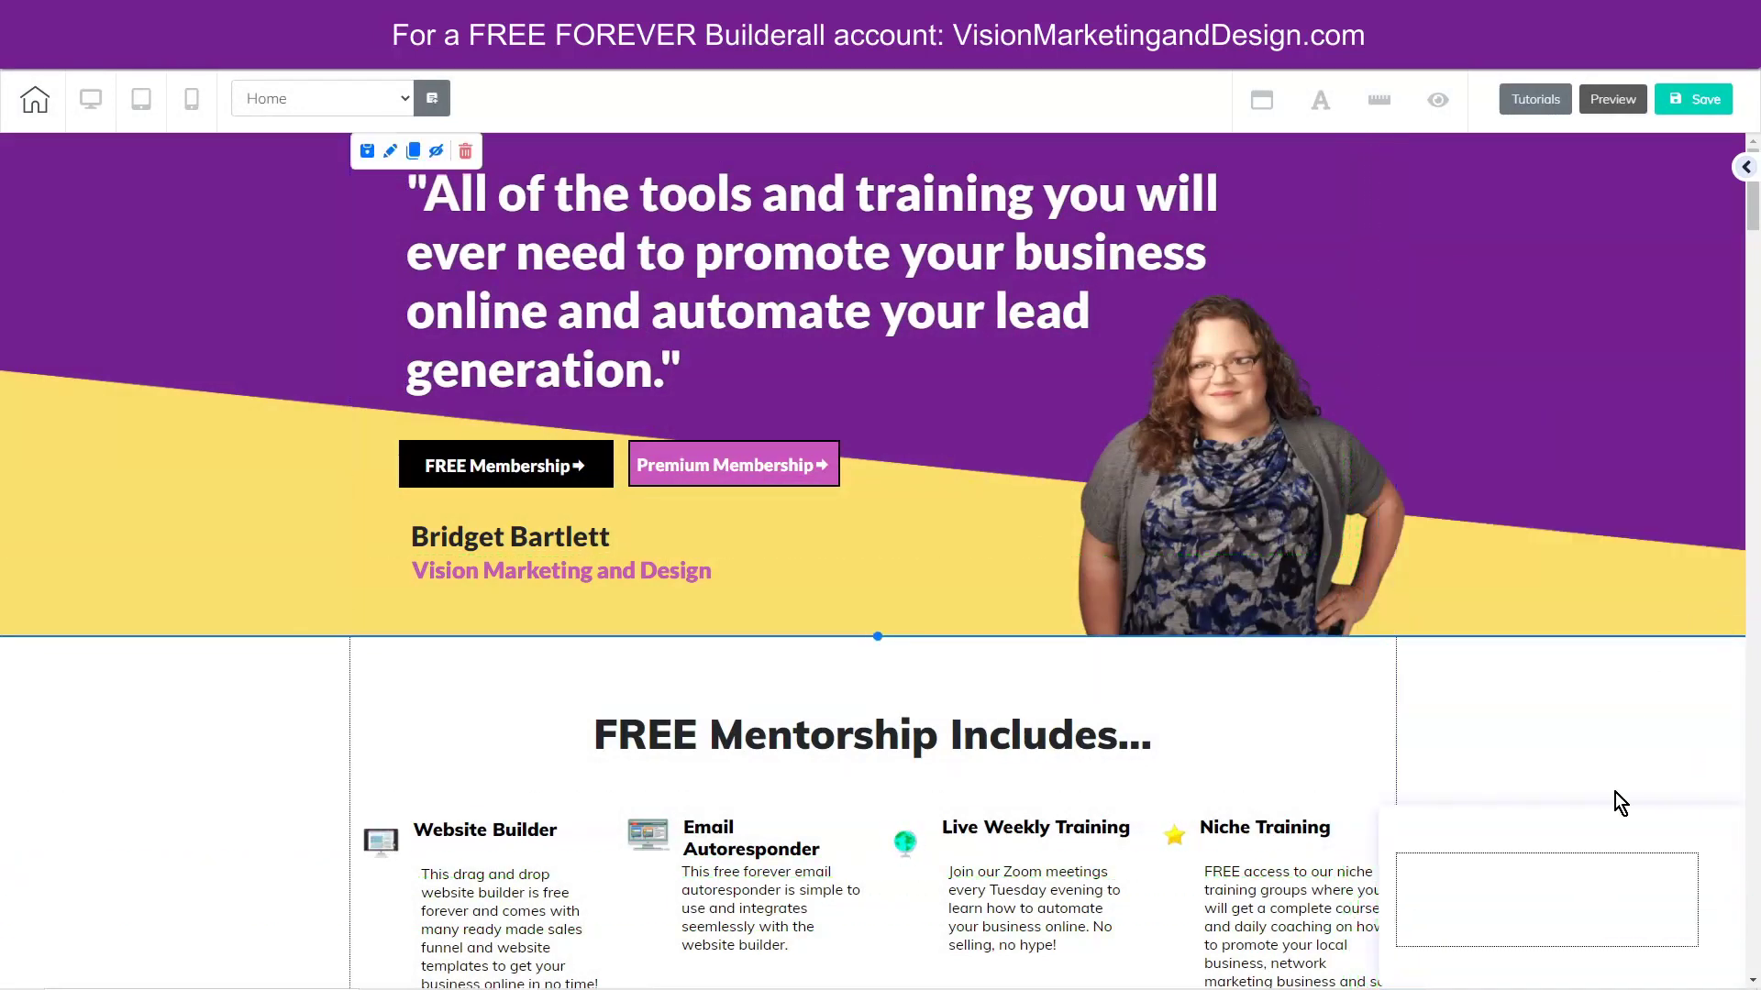
drag(1615, 821, 1505, 542)
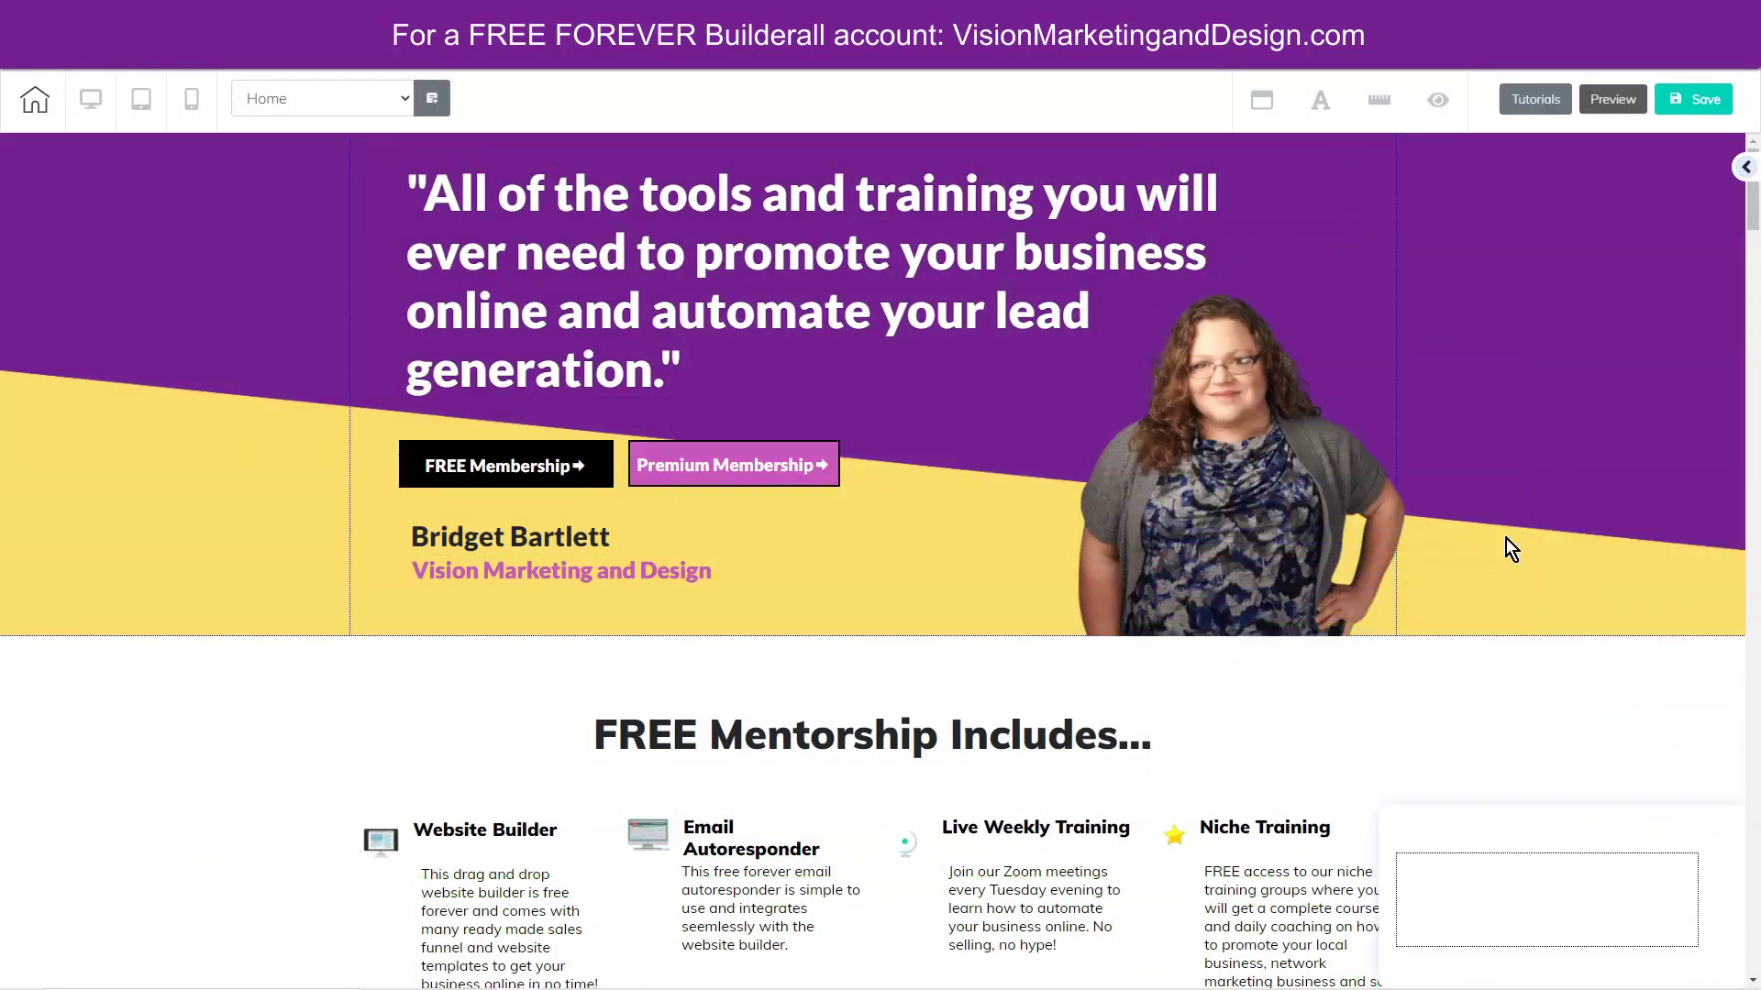
drag(1550, 840, 1470, 838)
click(1465, 833)
click(1466, 794)
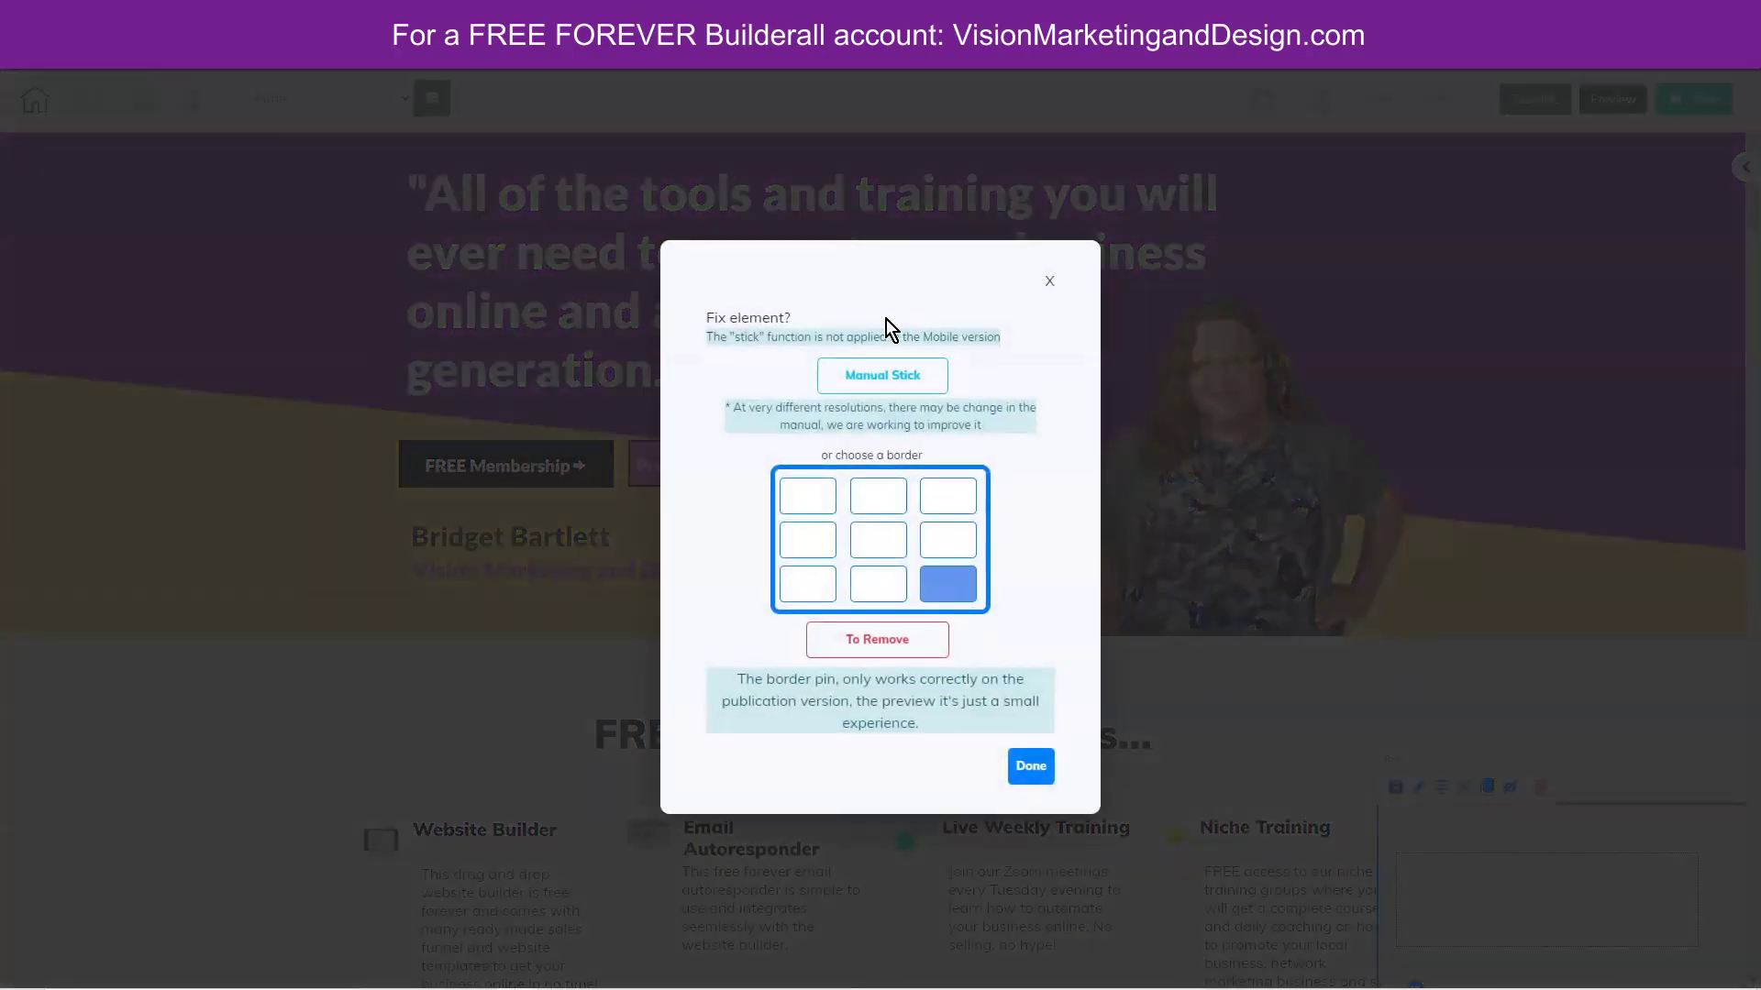
click(867, 646)
drag(1556, 824, 1318, 283)
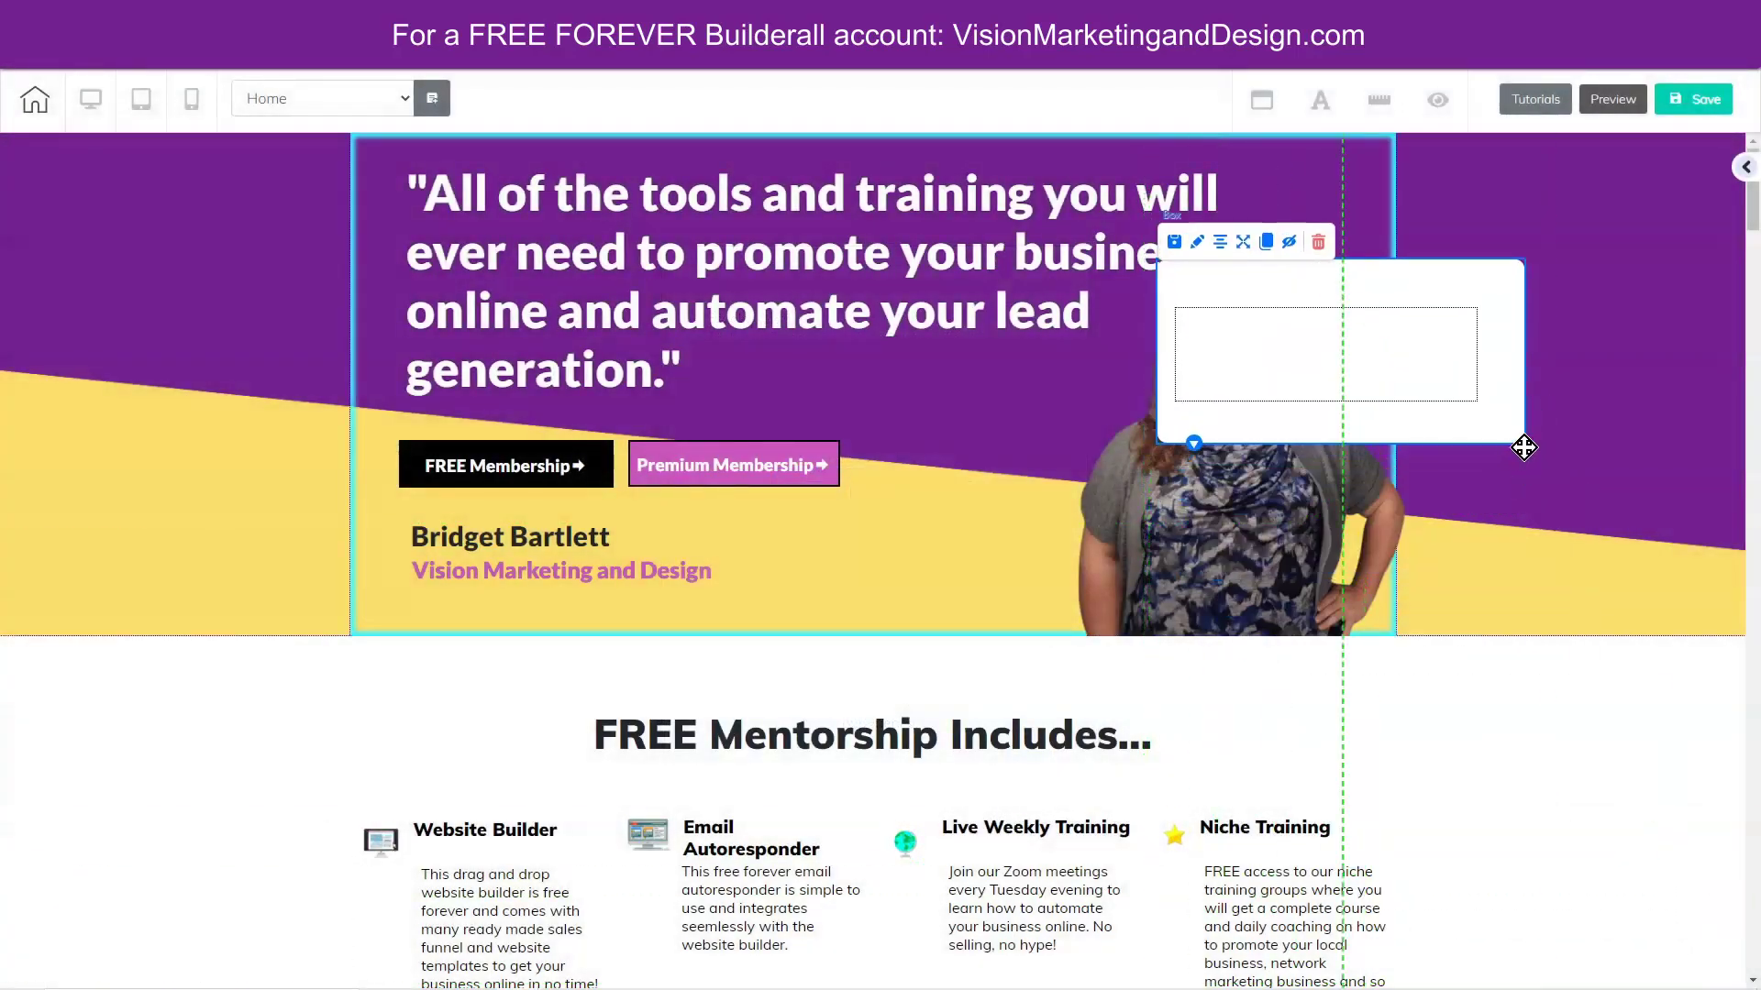
Step: Enlarge the white box downward past the hero section and stretch the iframe to nearly fill it
drag(1522, 438, 1522, 730)
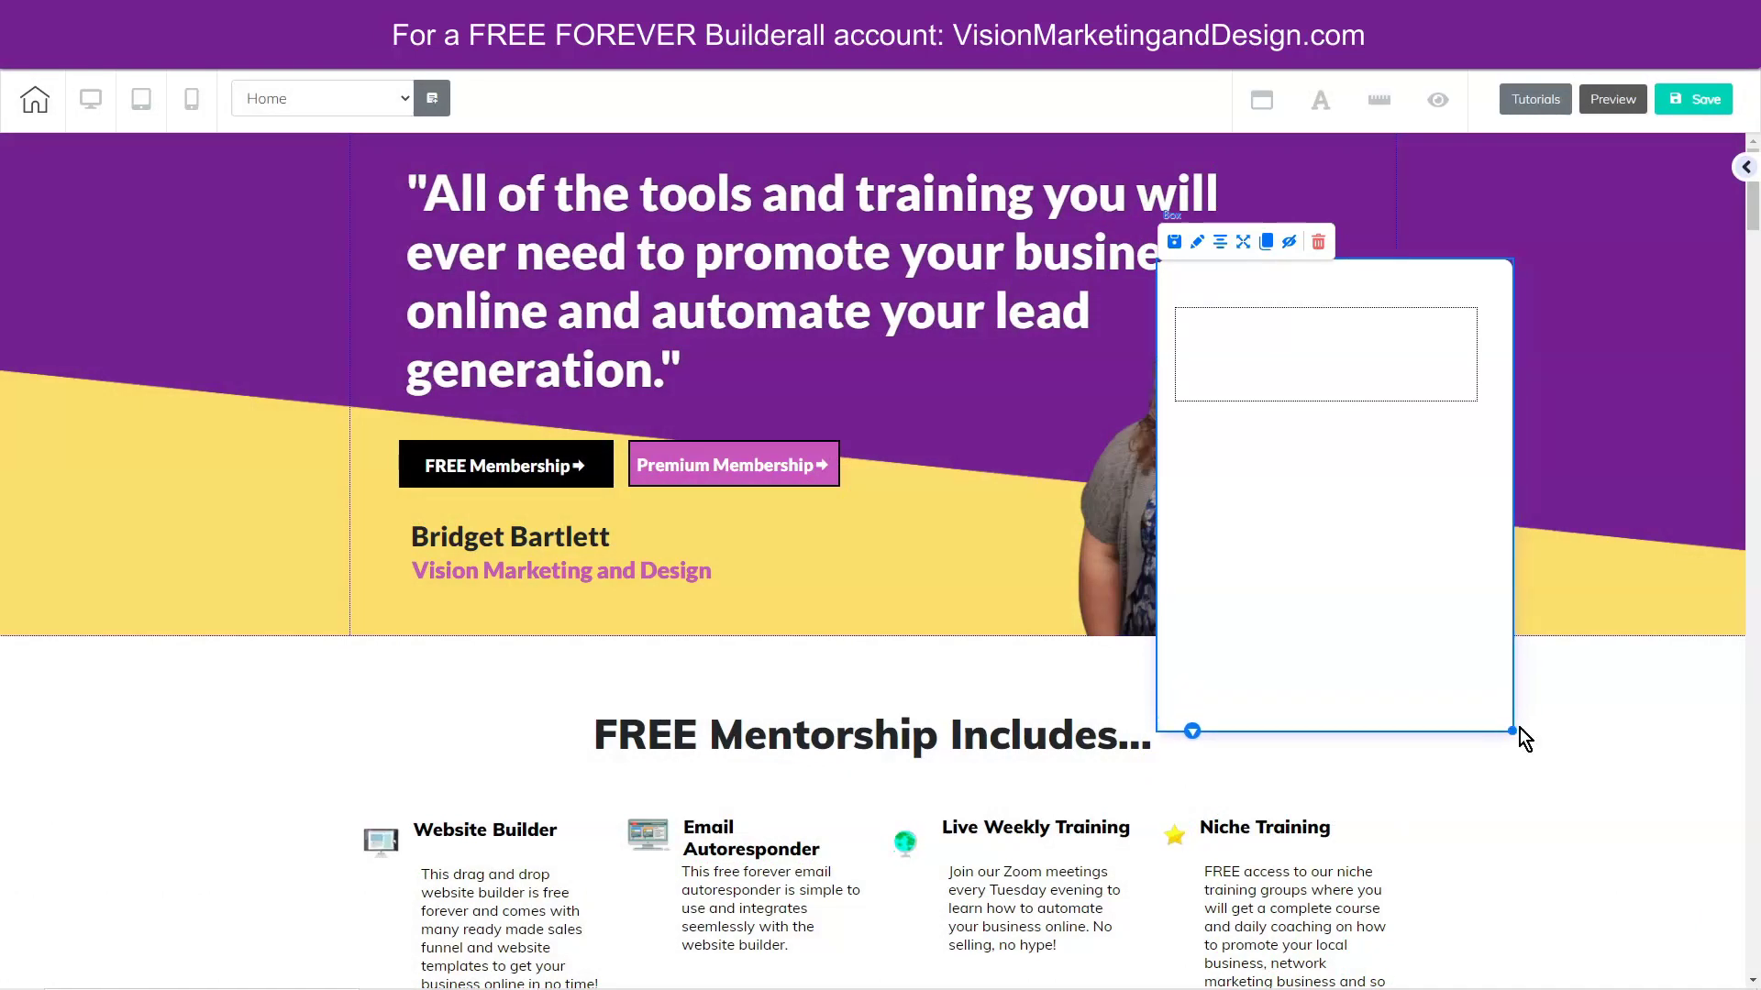
drag(1348, 322, 1359, 348)
click(1359, 349)
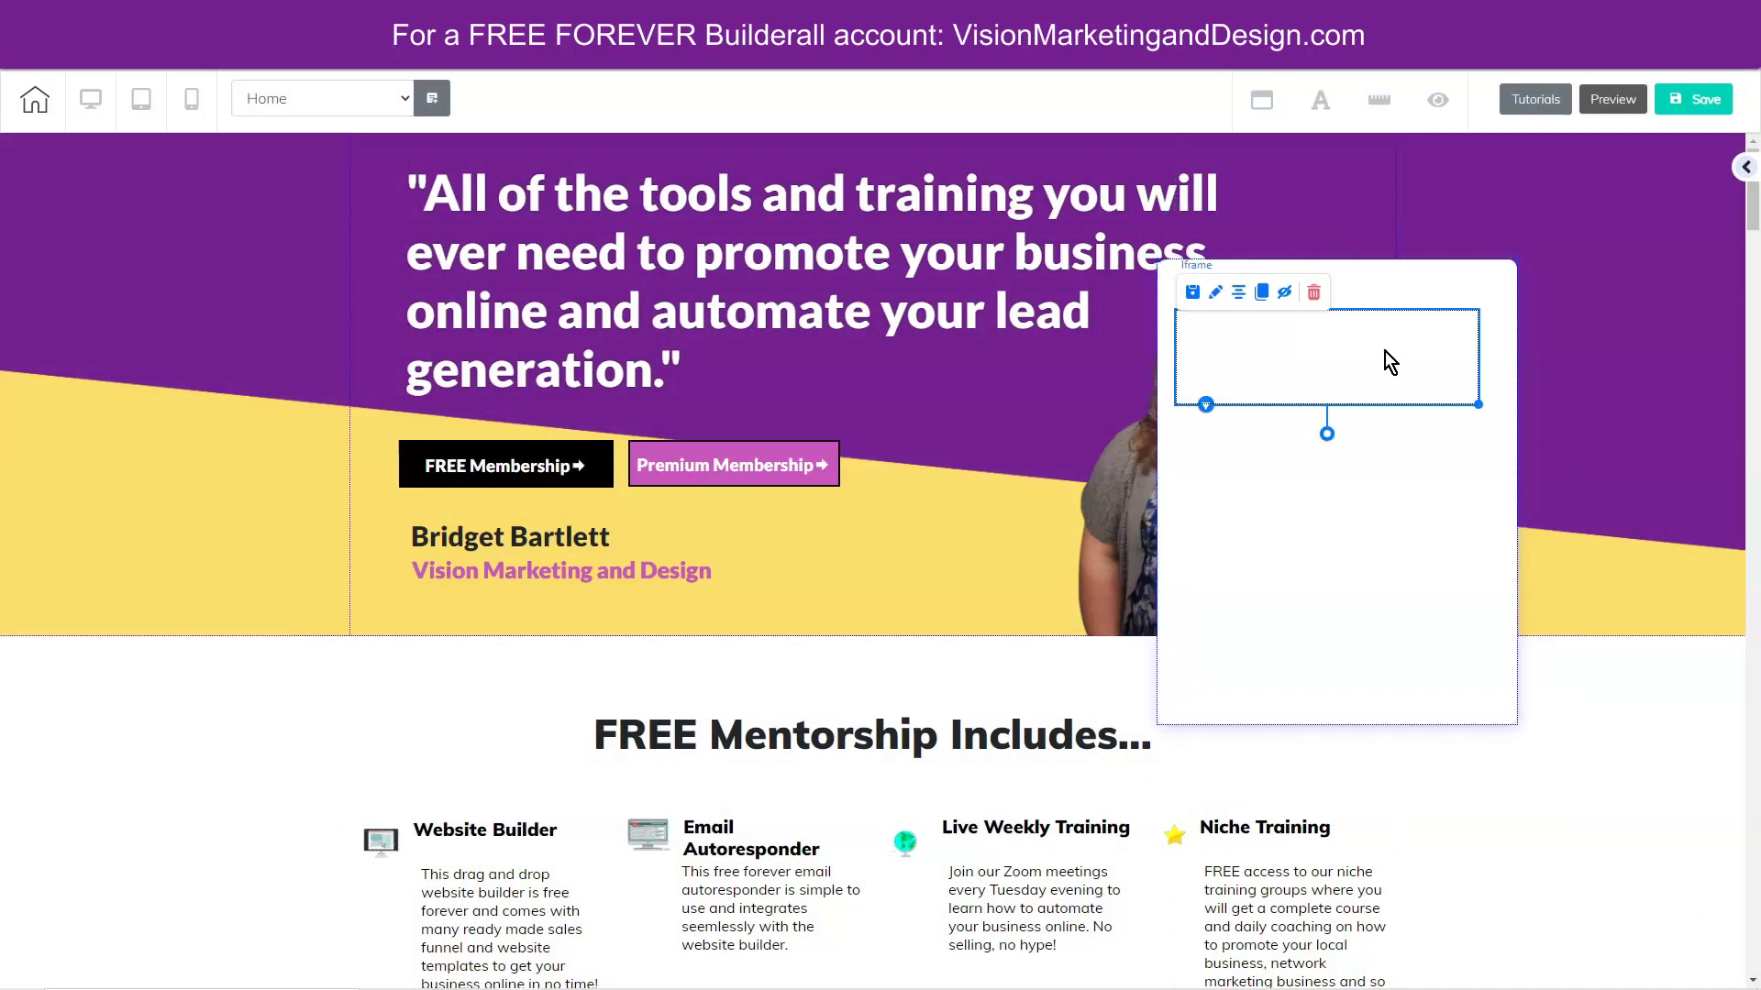
mouse_move(1476, 403)
mouse_down()
mouse_move(1460, 607)
mouse_move(1486, 690)
mouse_move(1486, 658)
mouse_up()
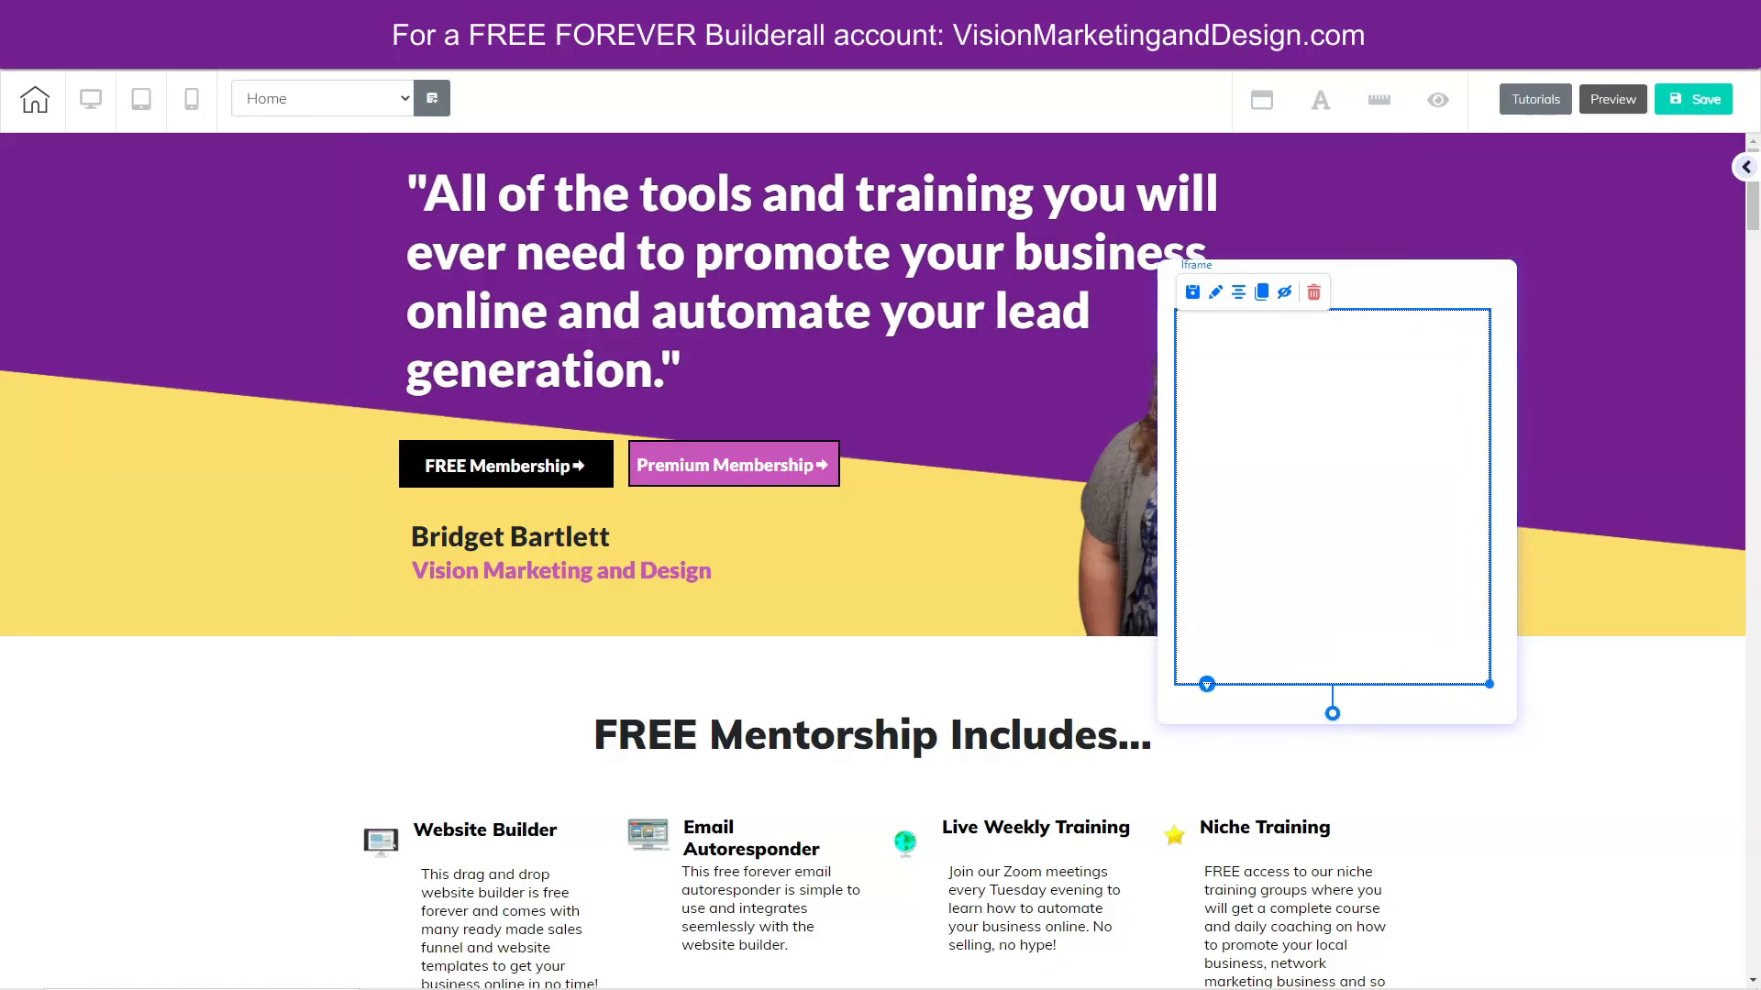
Step: Paste the copied Chat Plugin code into the iframe's Embed Doc setting and apply it
click(1216, 293)
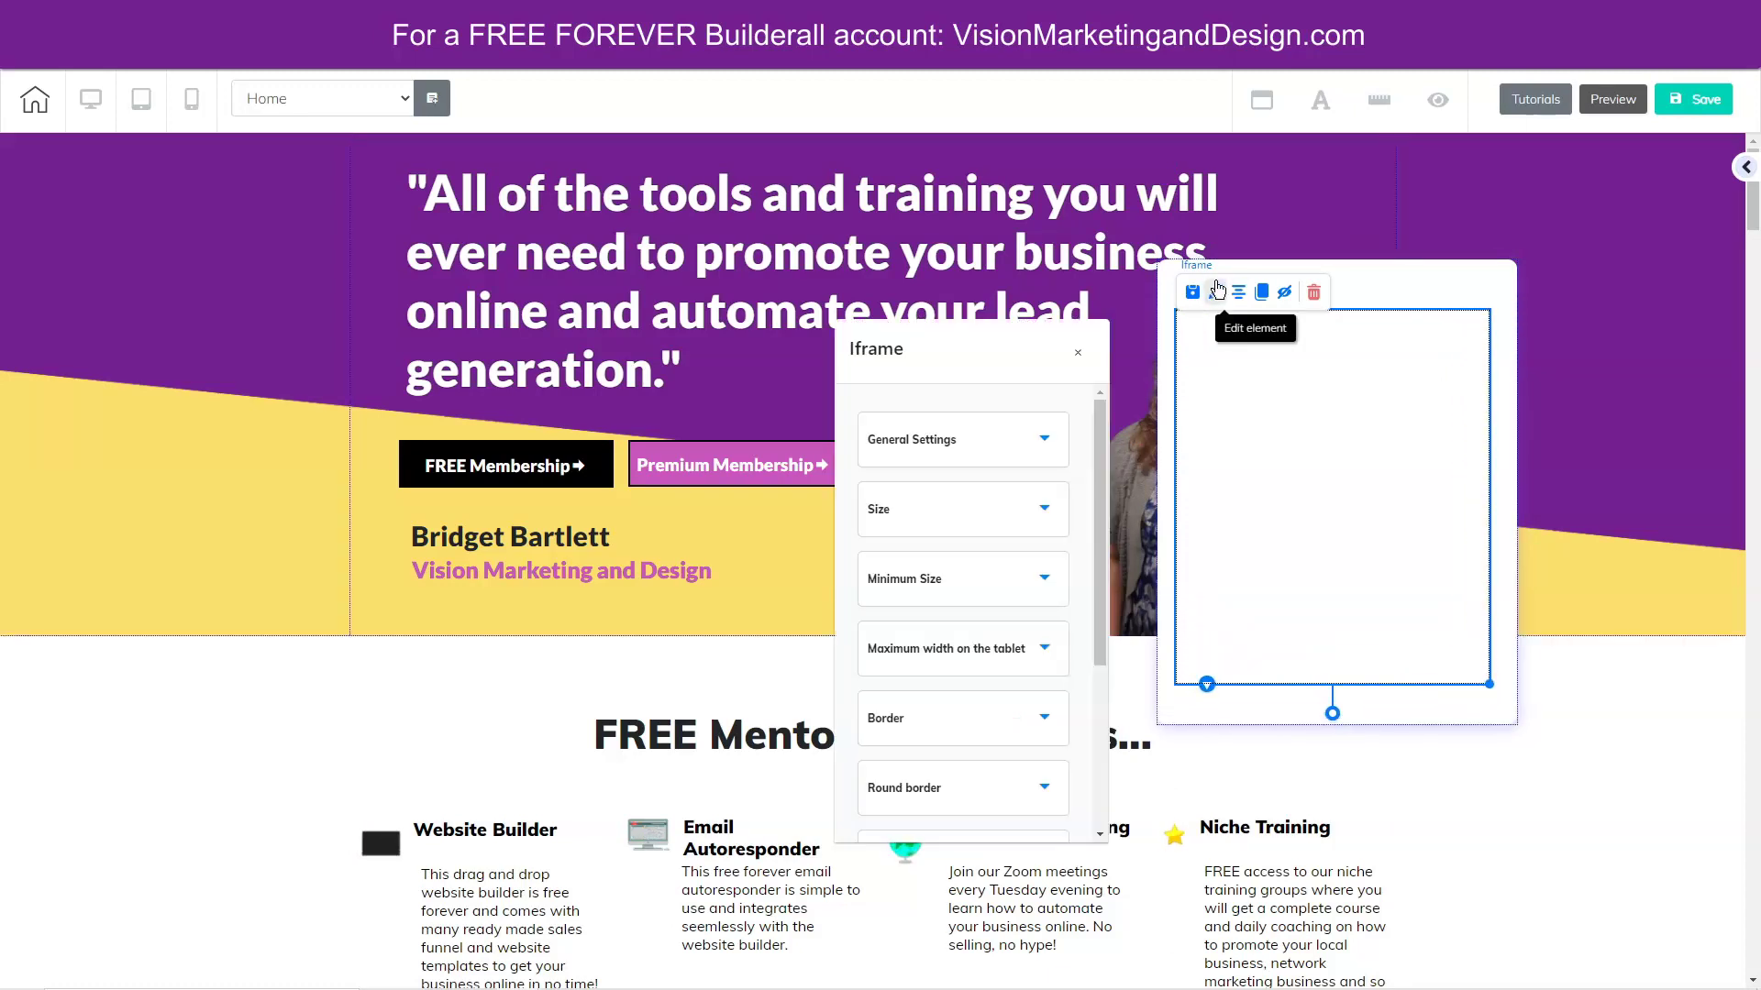
click(928, 444)
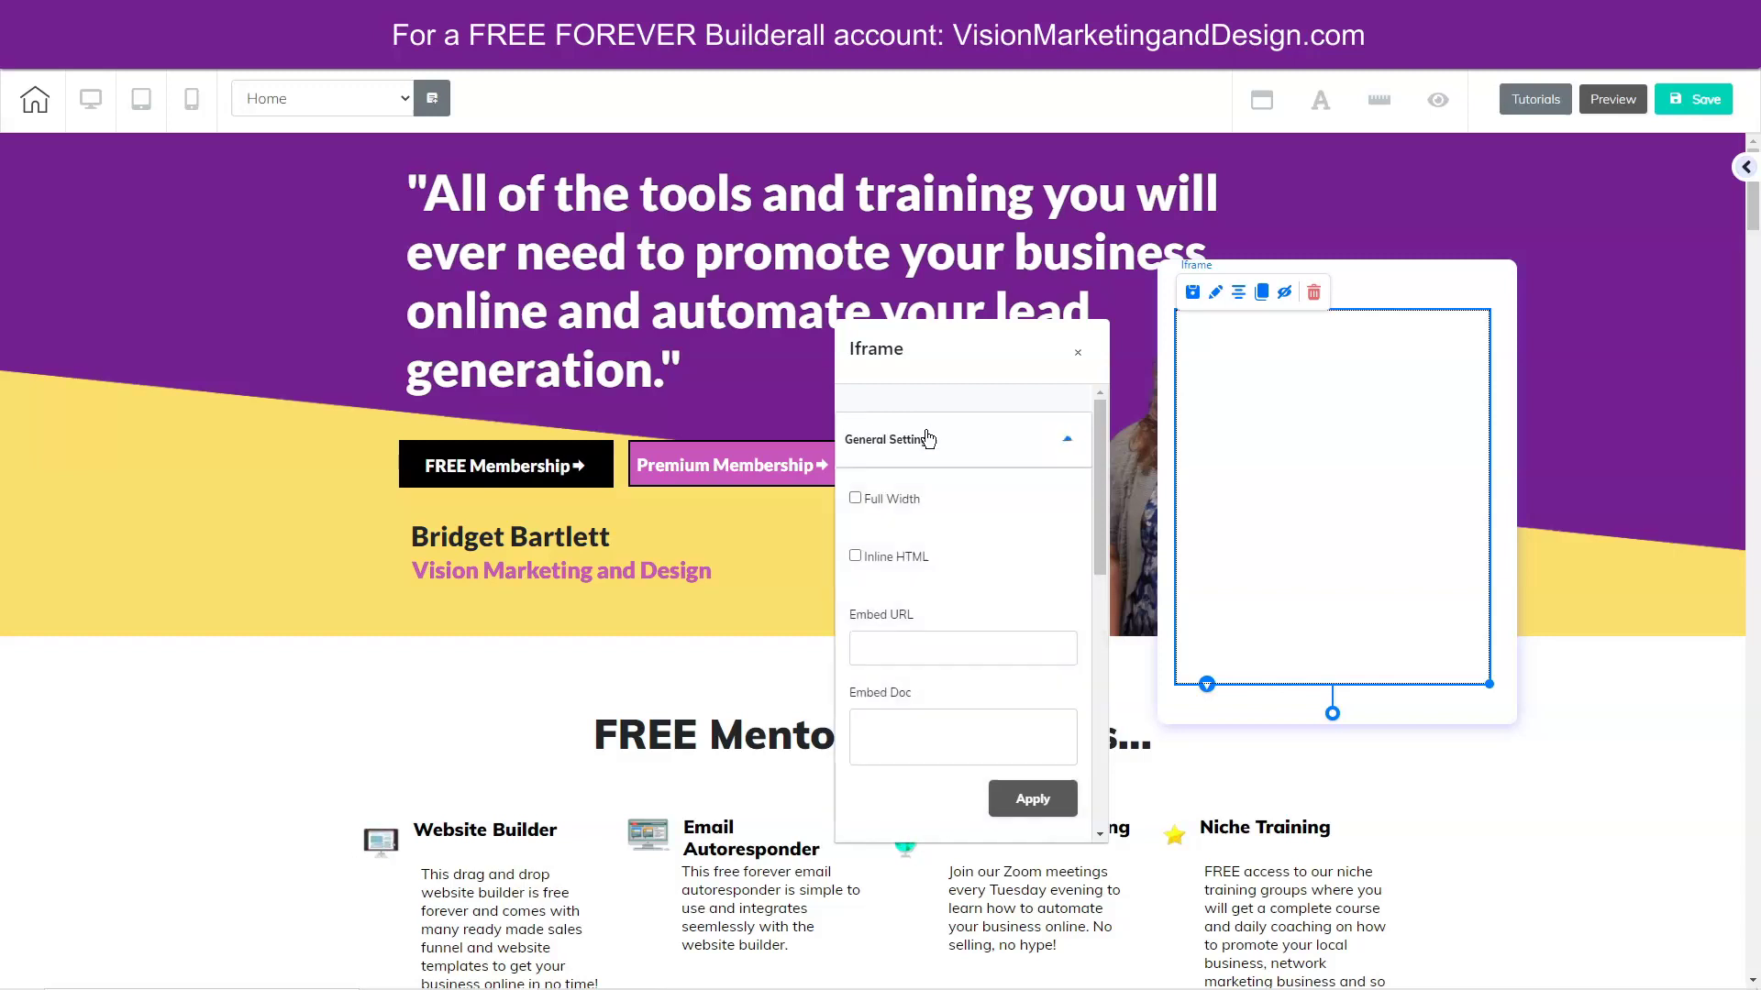
click(868, 728)
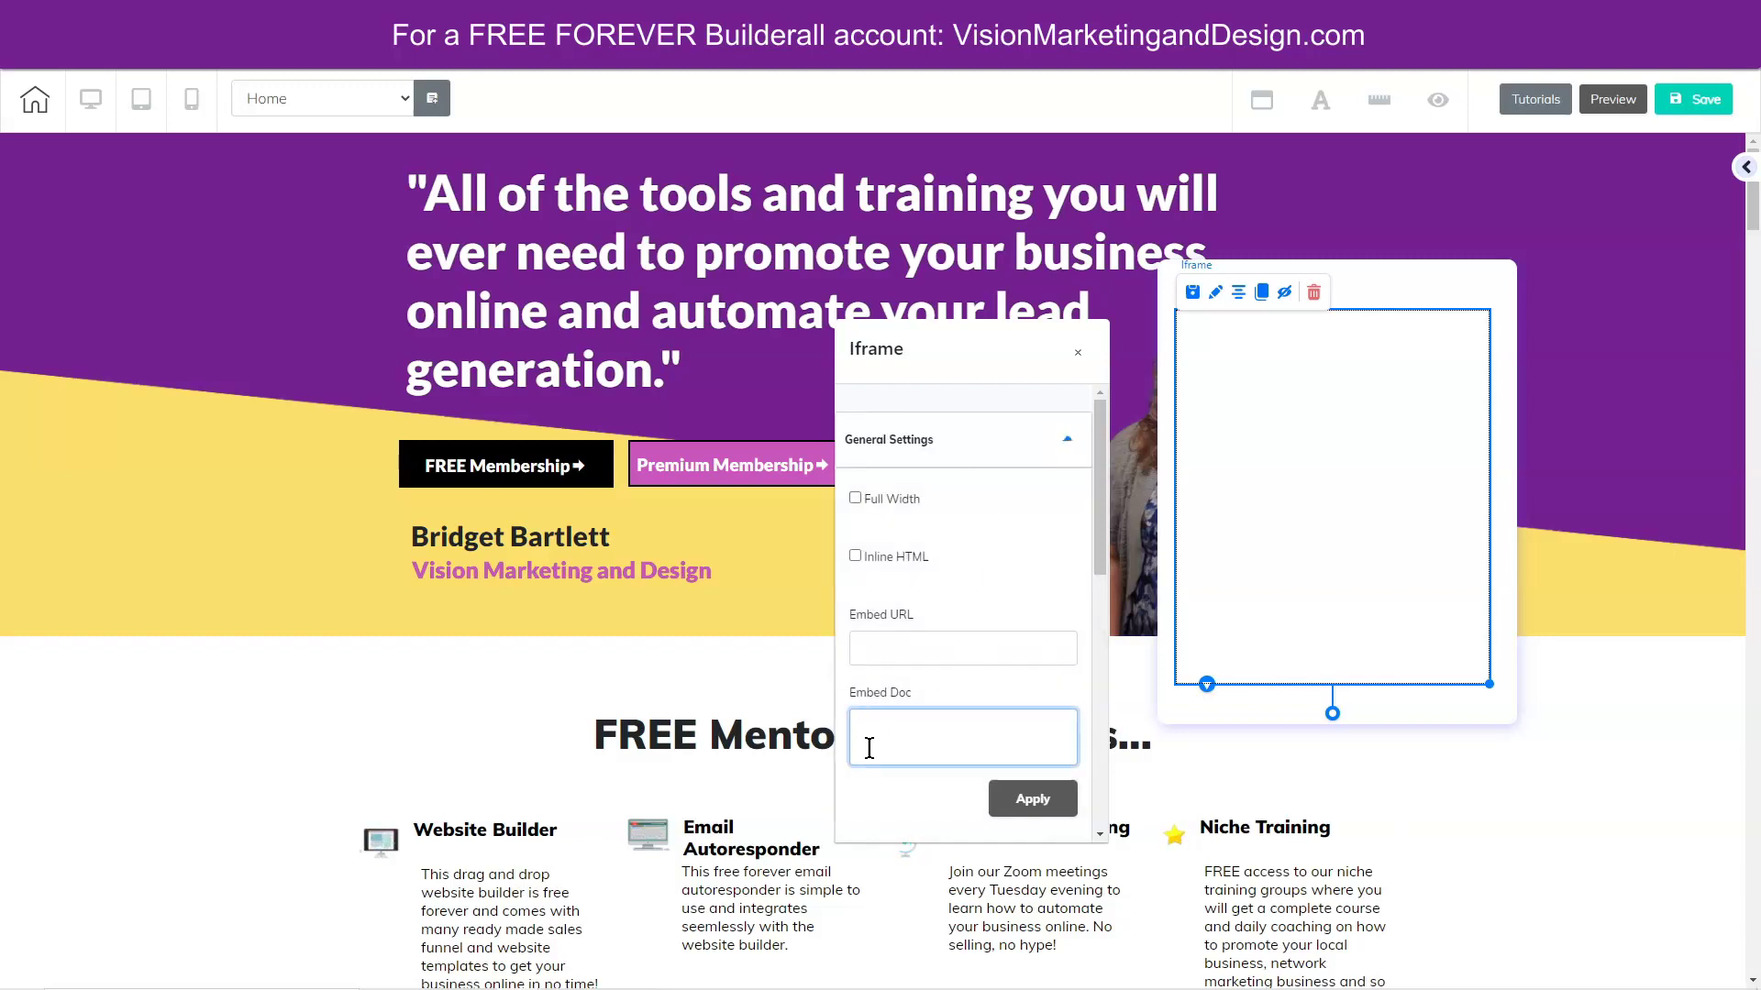
key(ctrl+v)
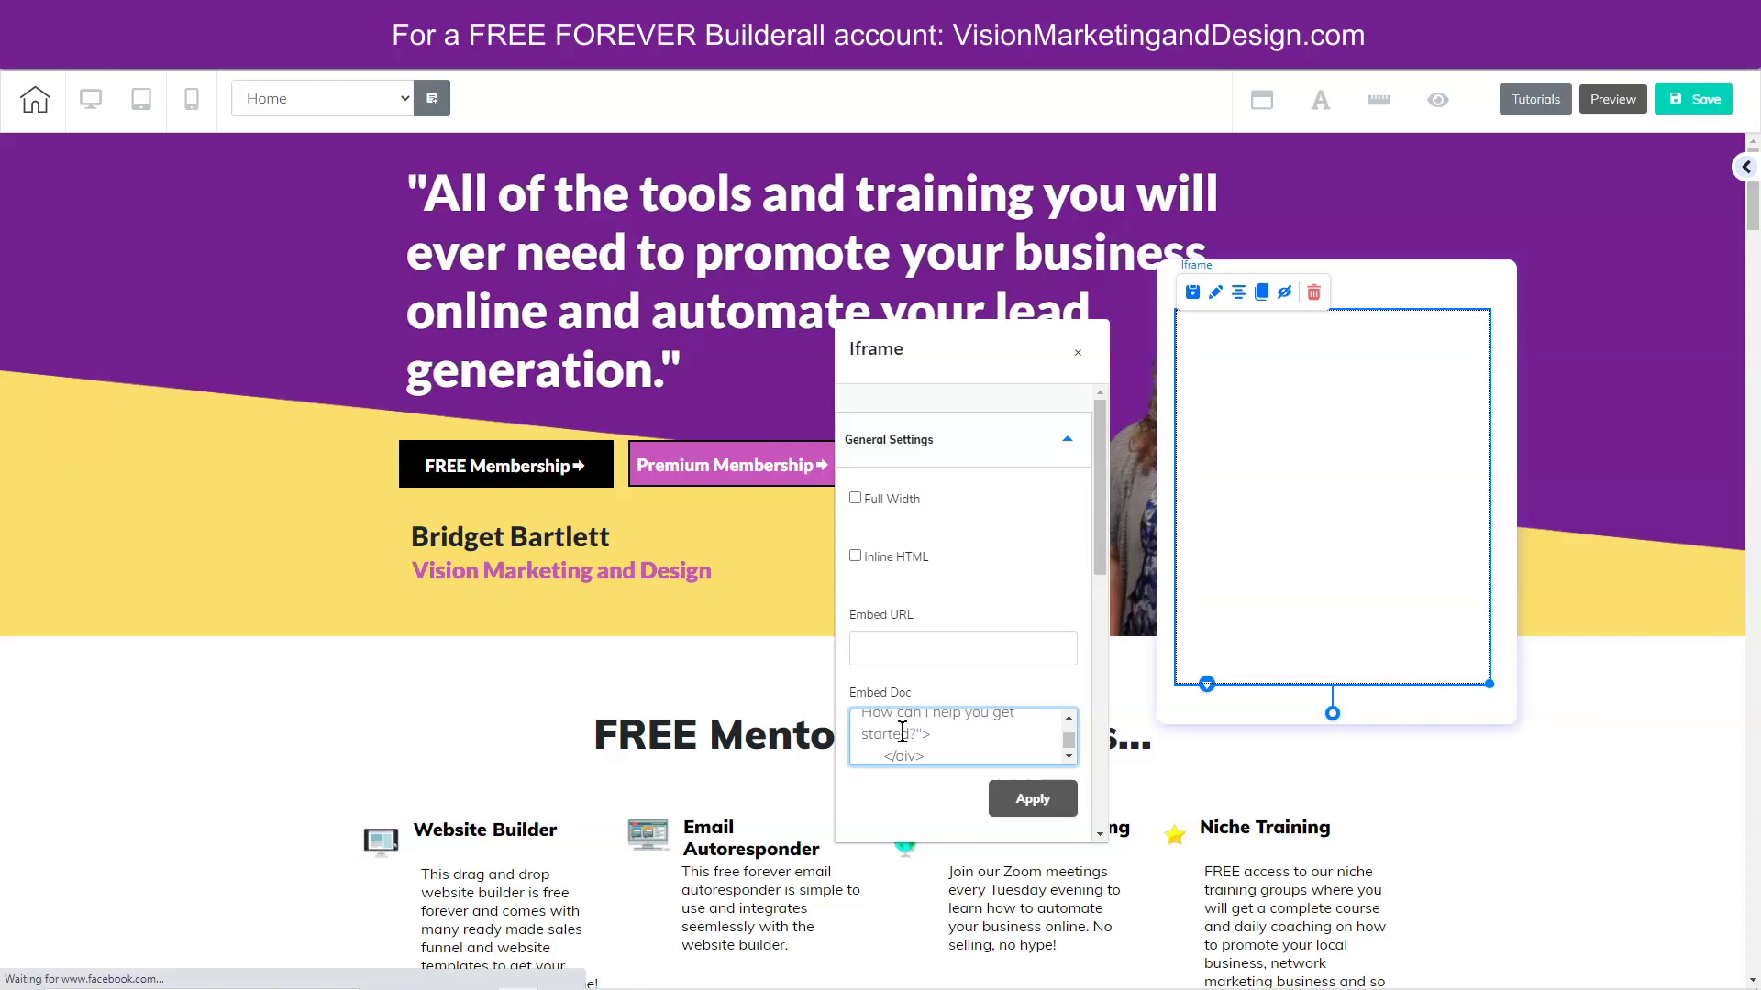
click(1034, 802)
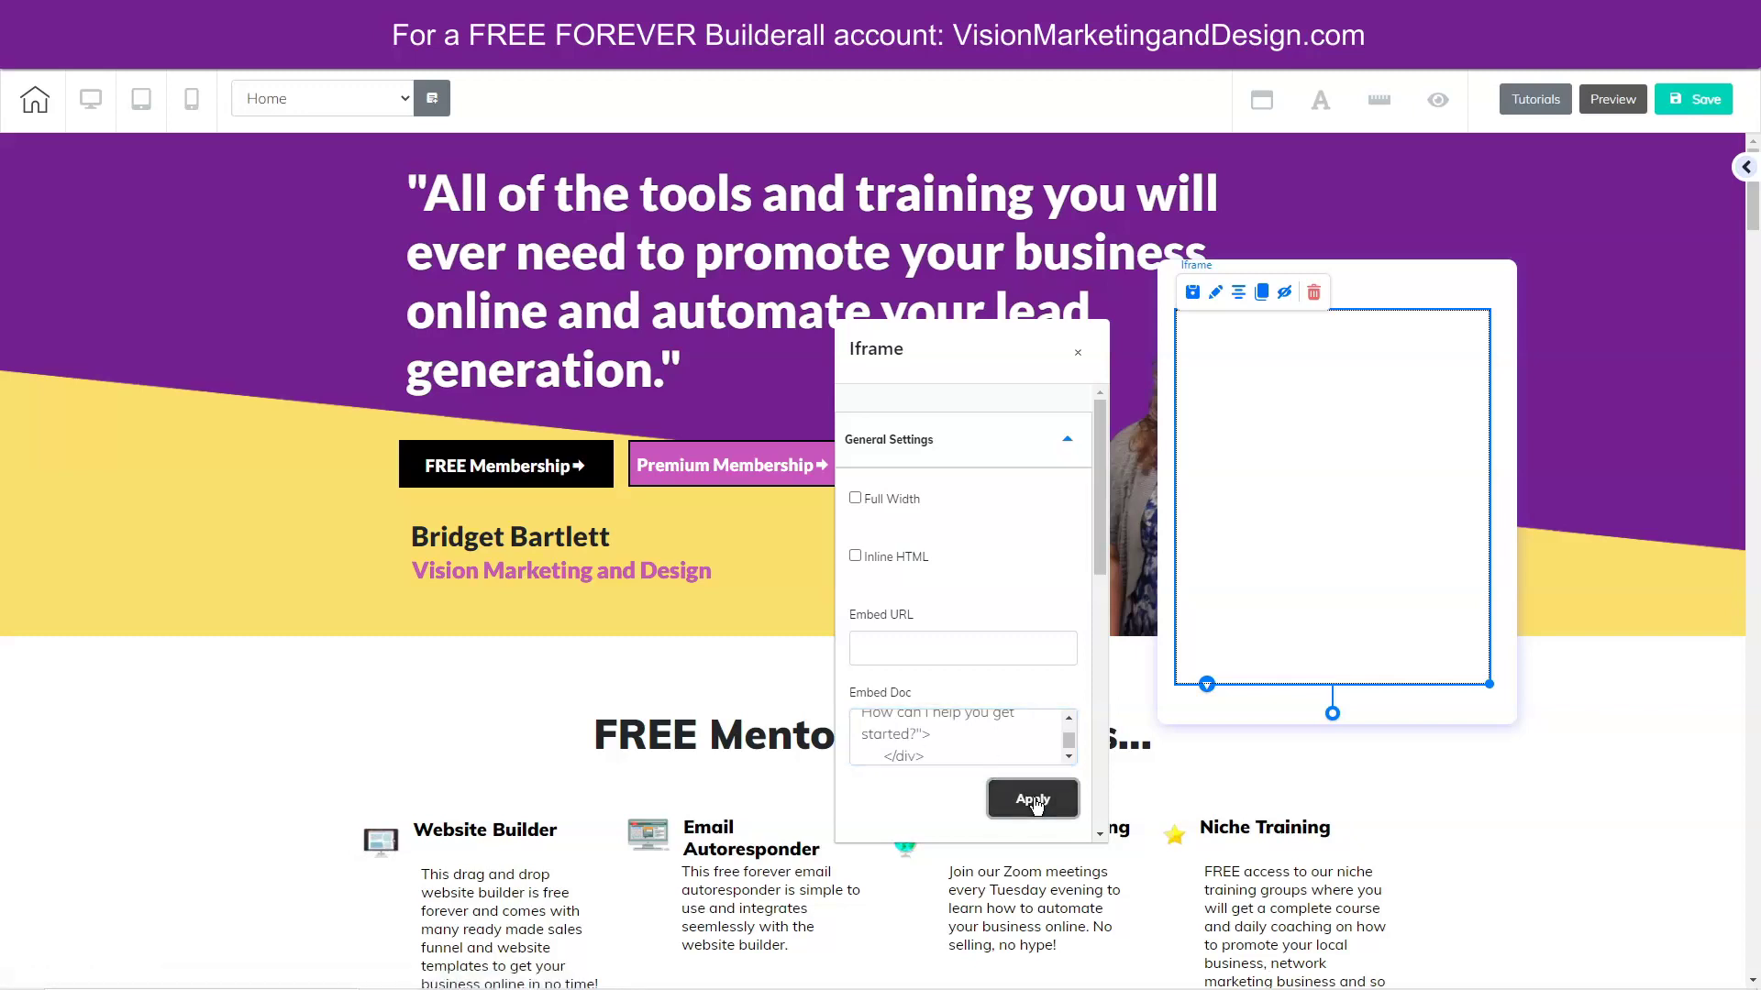
click(1034, 801)
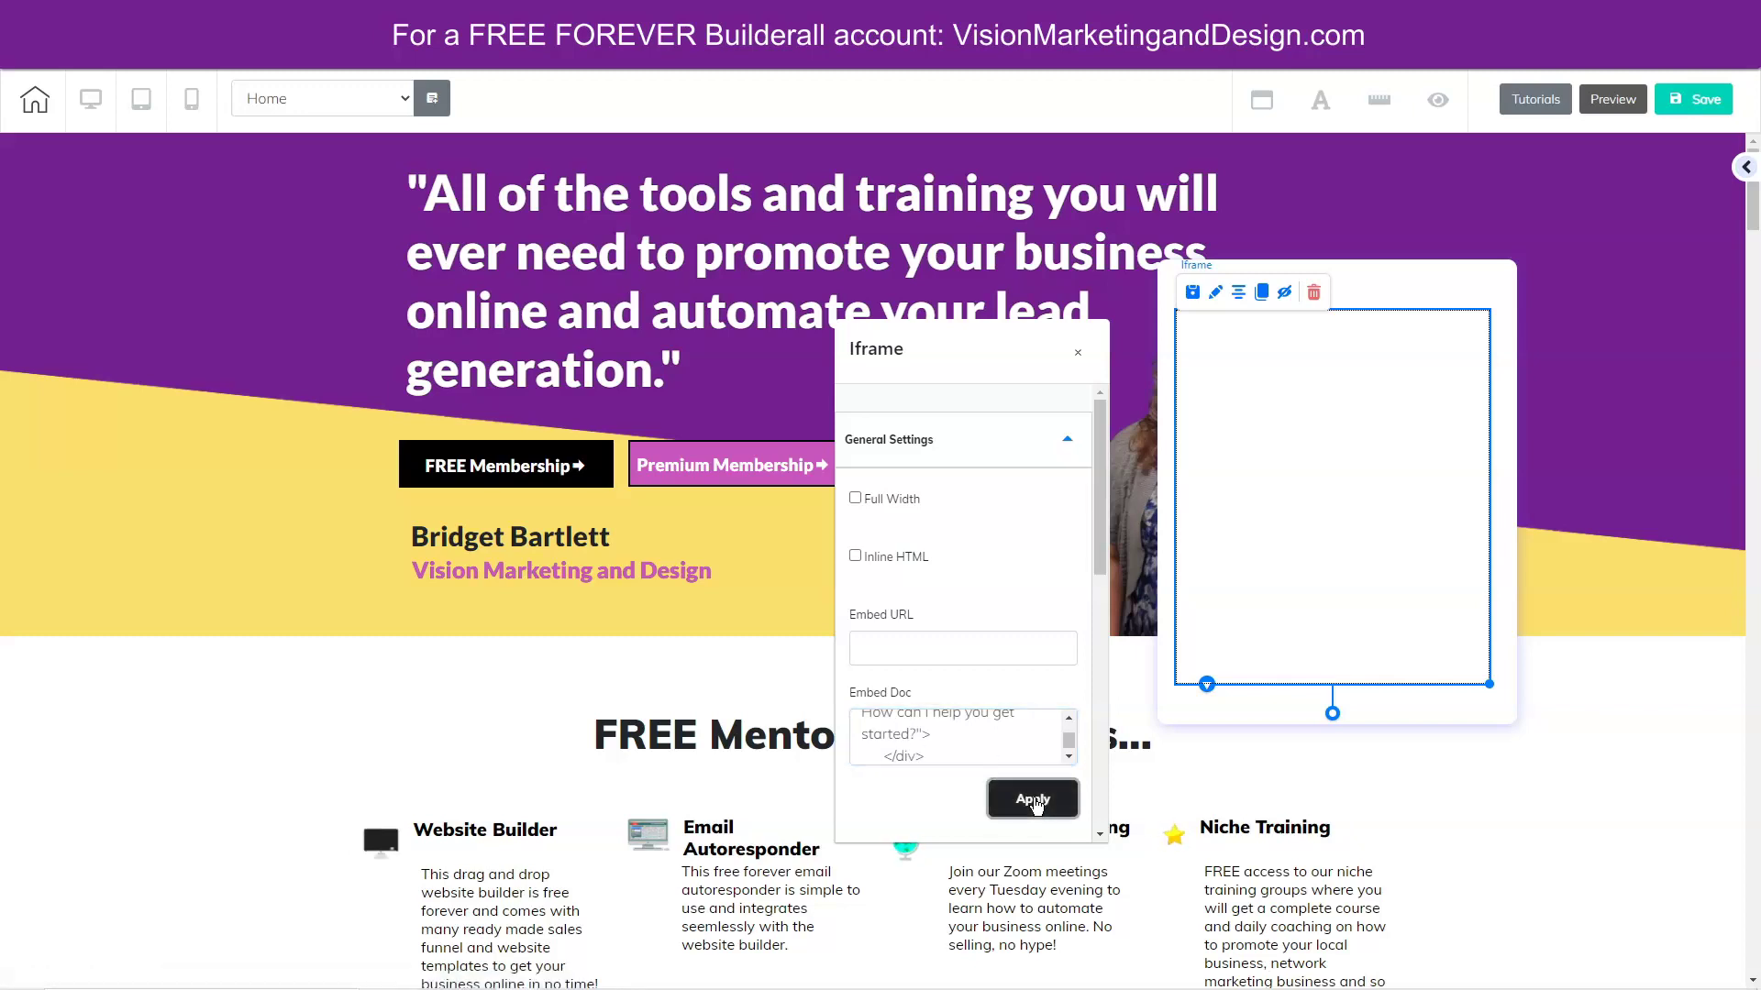
drag(1095, 498, 1087, 618)
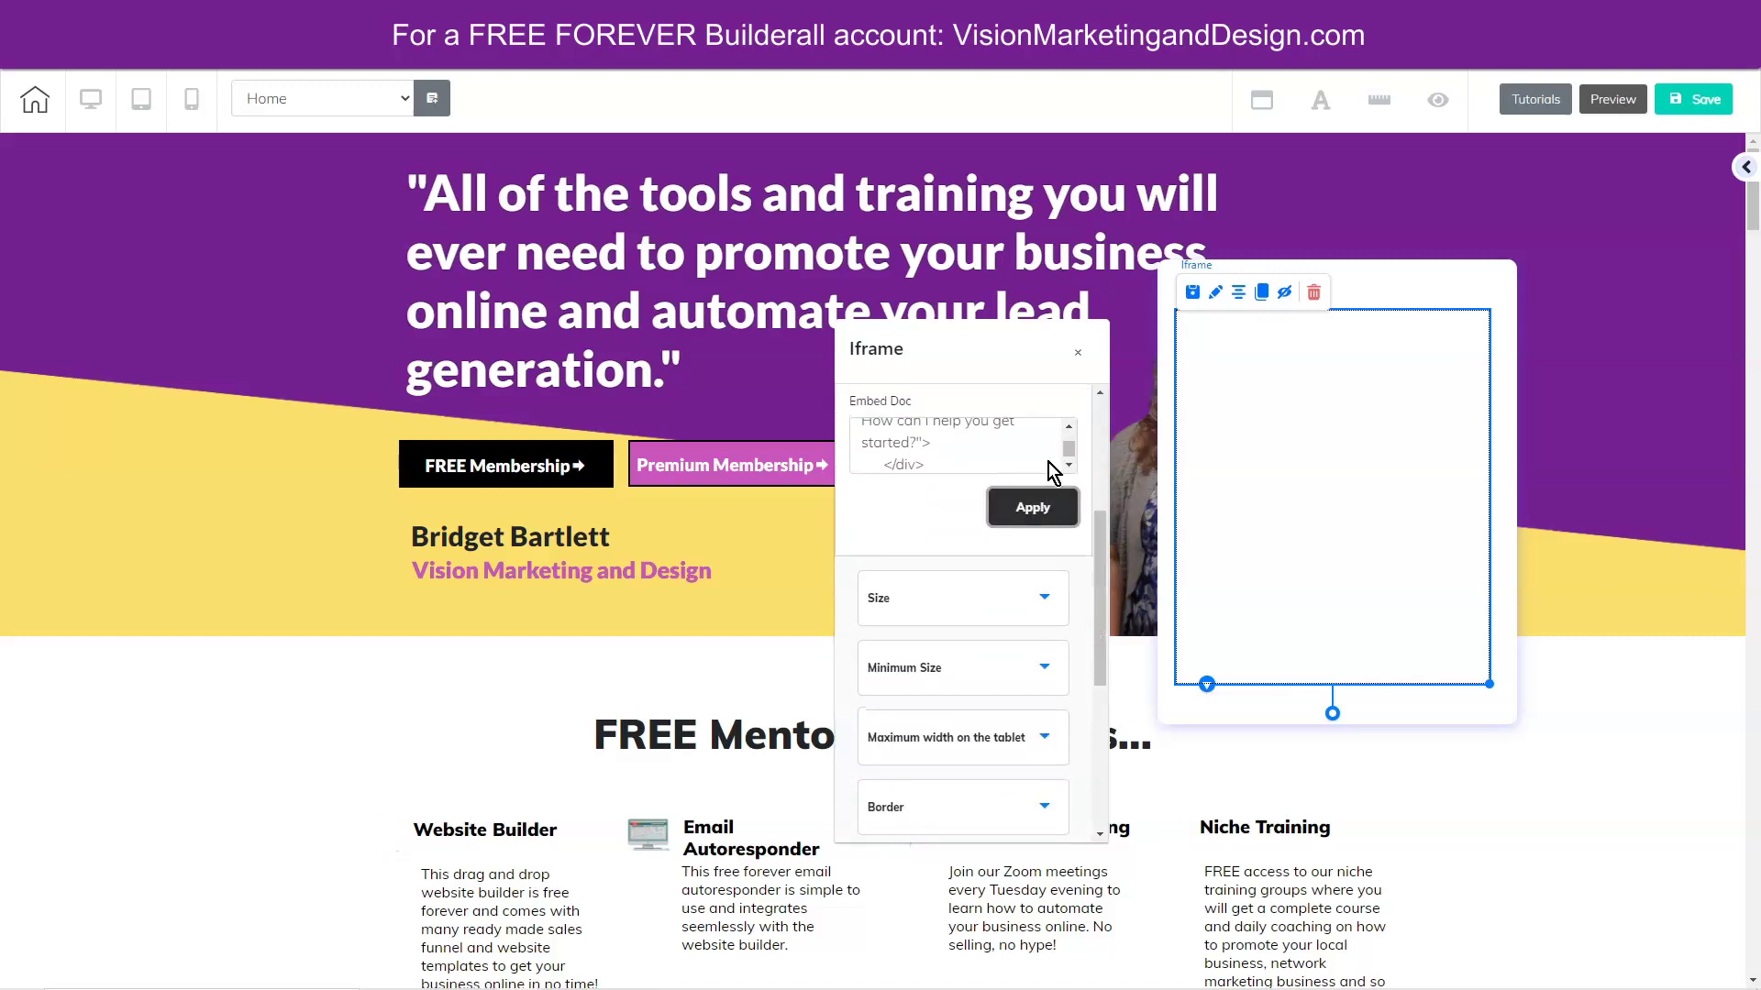
click(1079, 353)
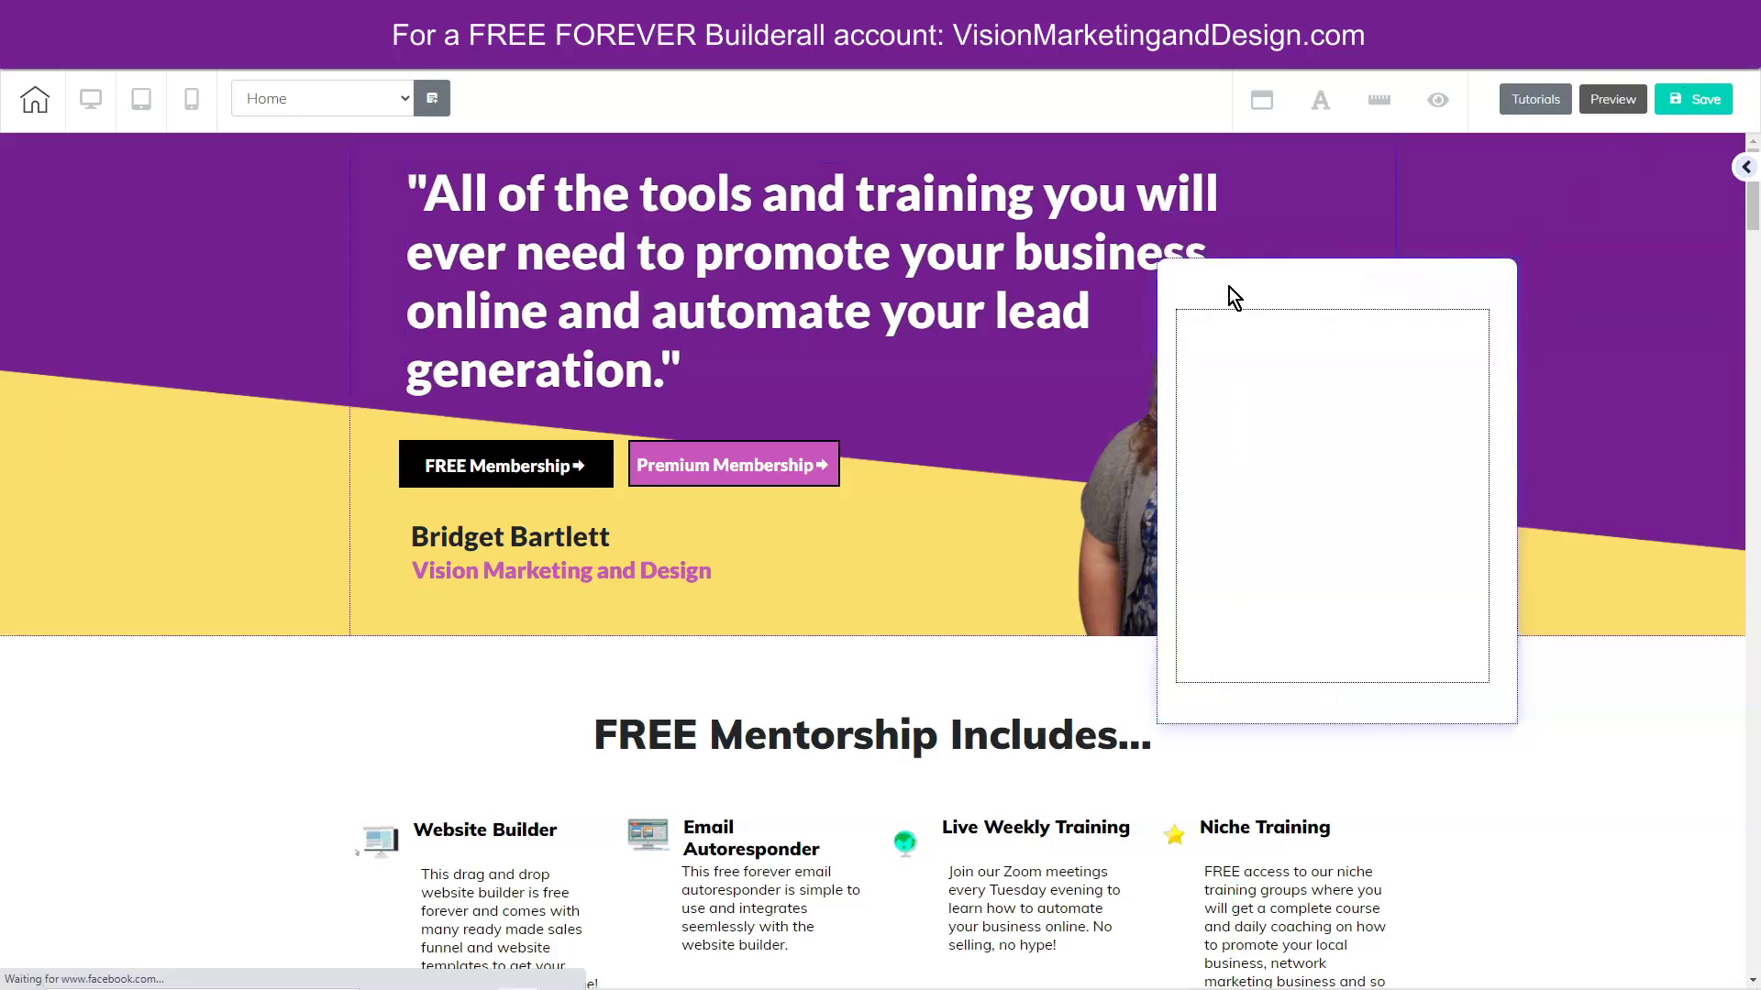
Step: Pin the white box containing the iframe to the page's bottom-right corner
drag(1247, 292, 1247, 289)
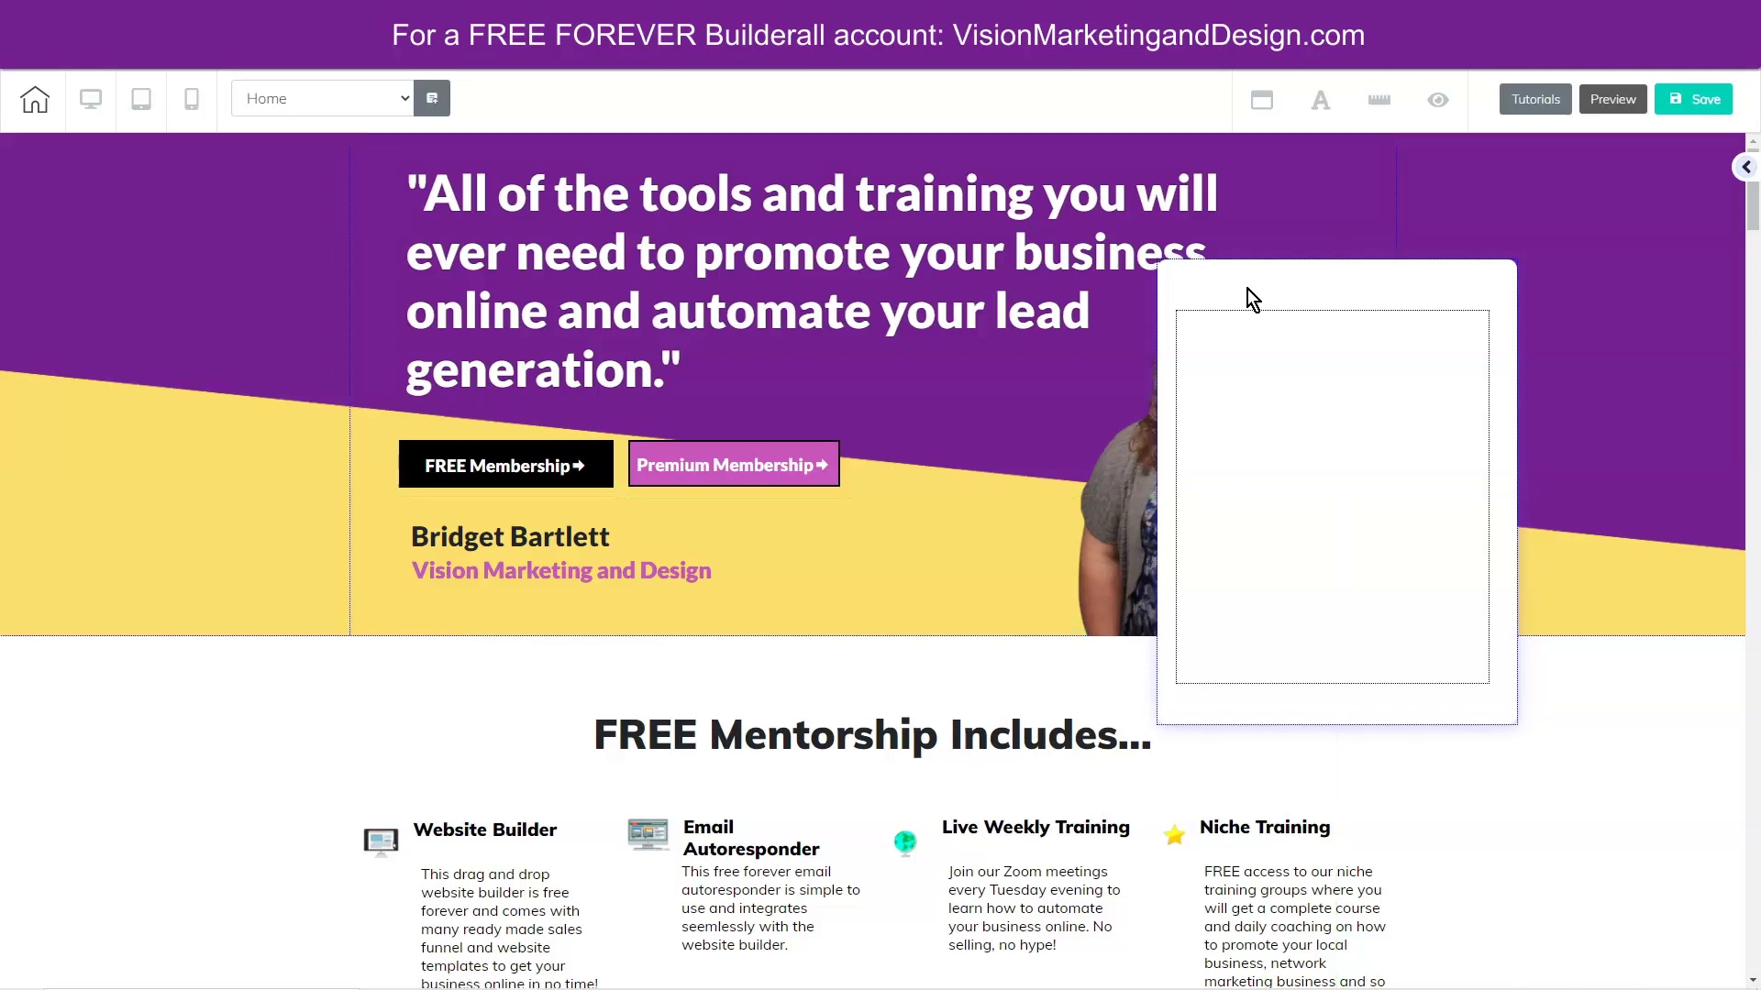
click(1242, 242)
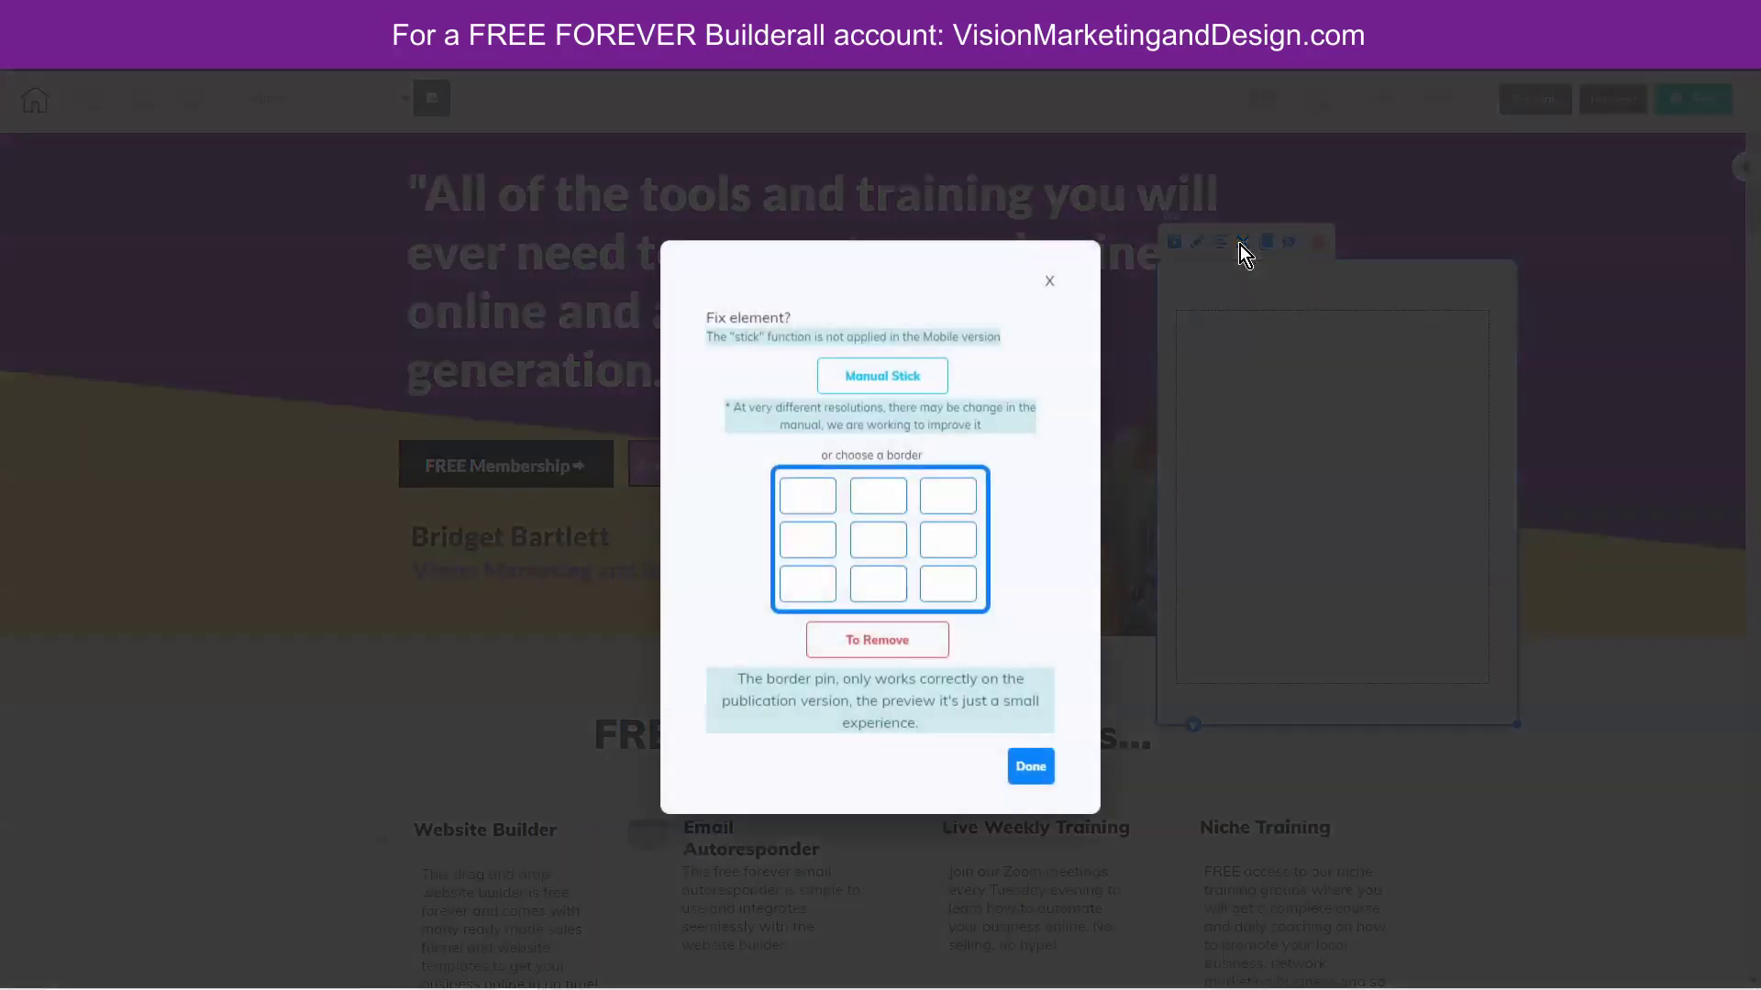
click(945, 584)
click(1027, 766)
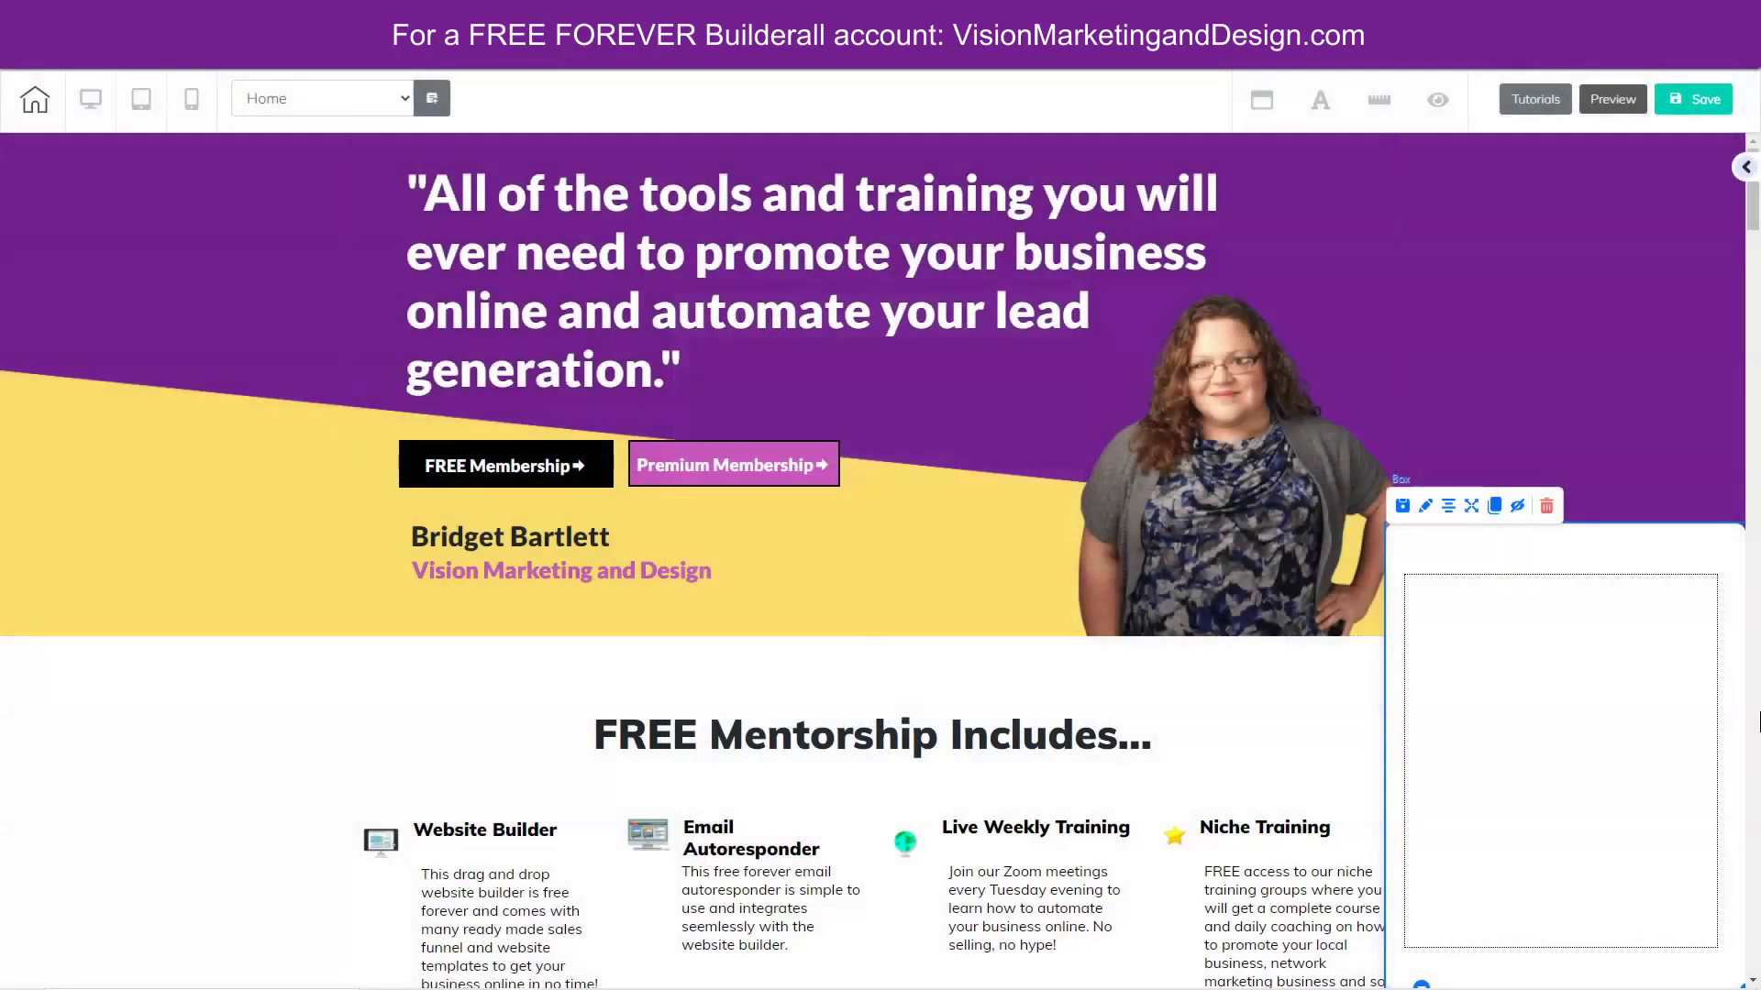
Step: Move the iframe toward the pinned white box's upper edge and stretch it to nearly fill the box
drag(1486, 696, 1641, 842)
click(1641, 842)
drag(1714, 918, 1735, 961)
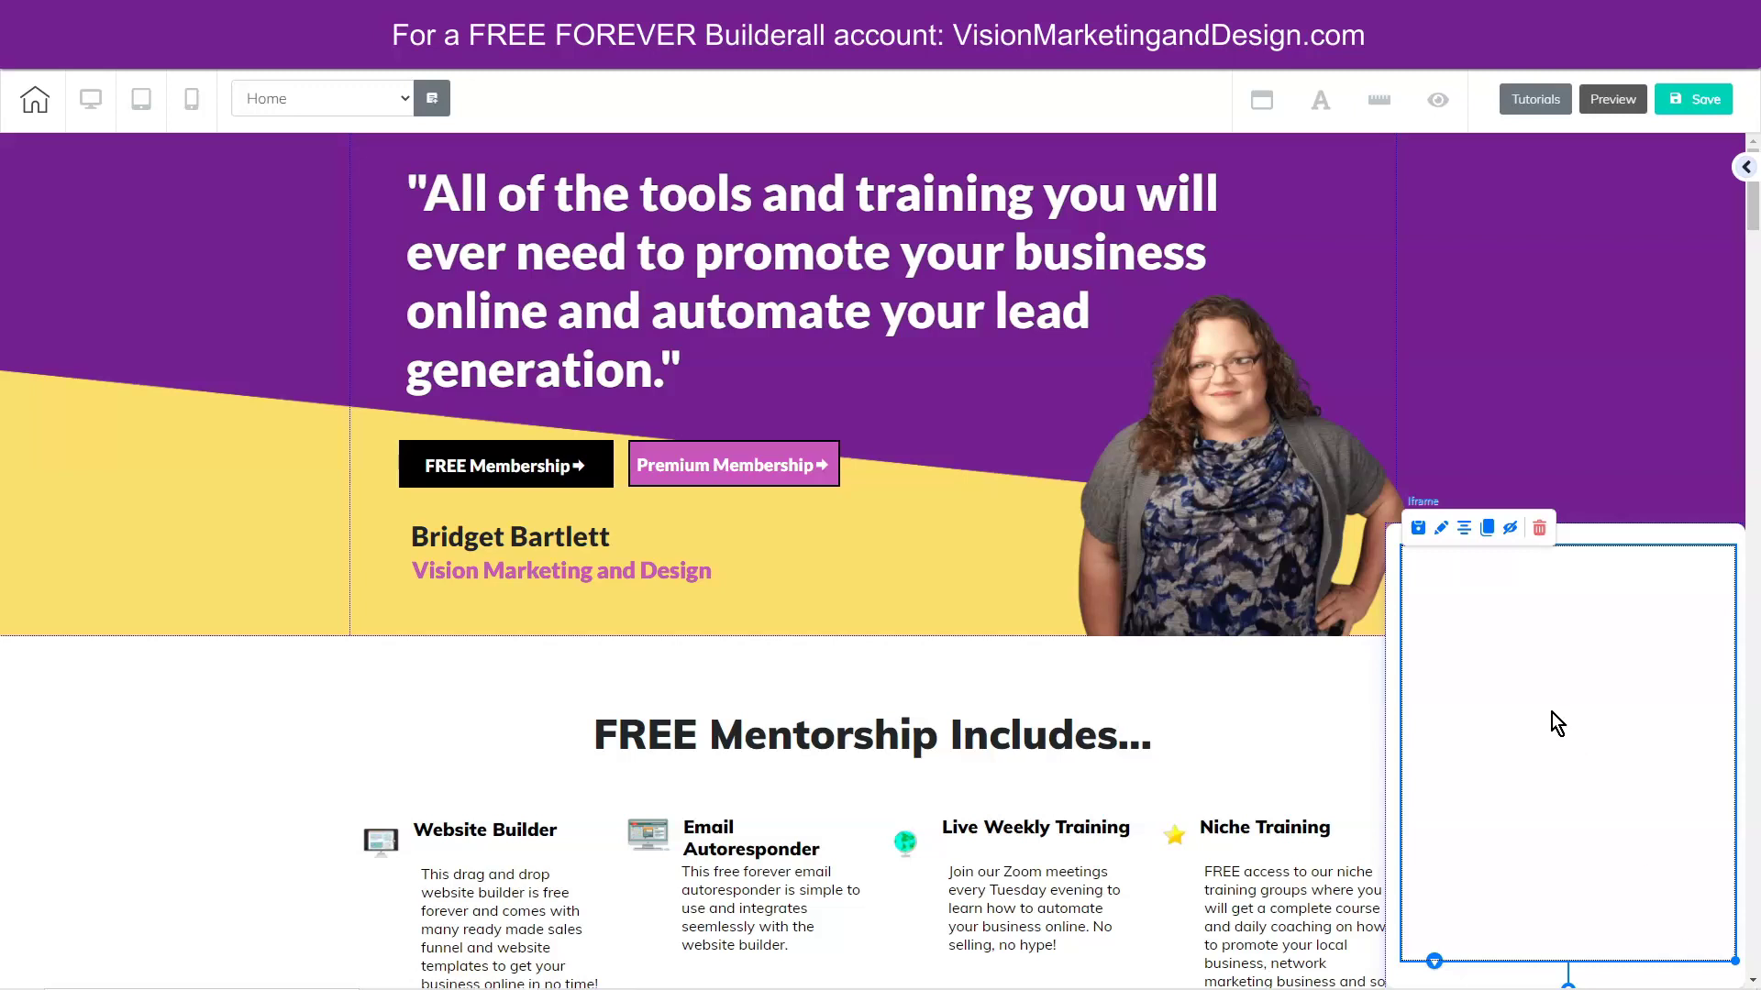
Step: Set the iframe's border shape to none
click(1441, 530)
scroll(960, 795, down, 2)
click(929, 770)
scroll(990, 768, down, 3)
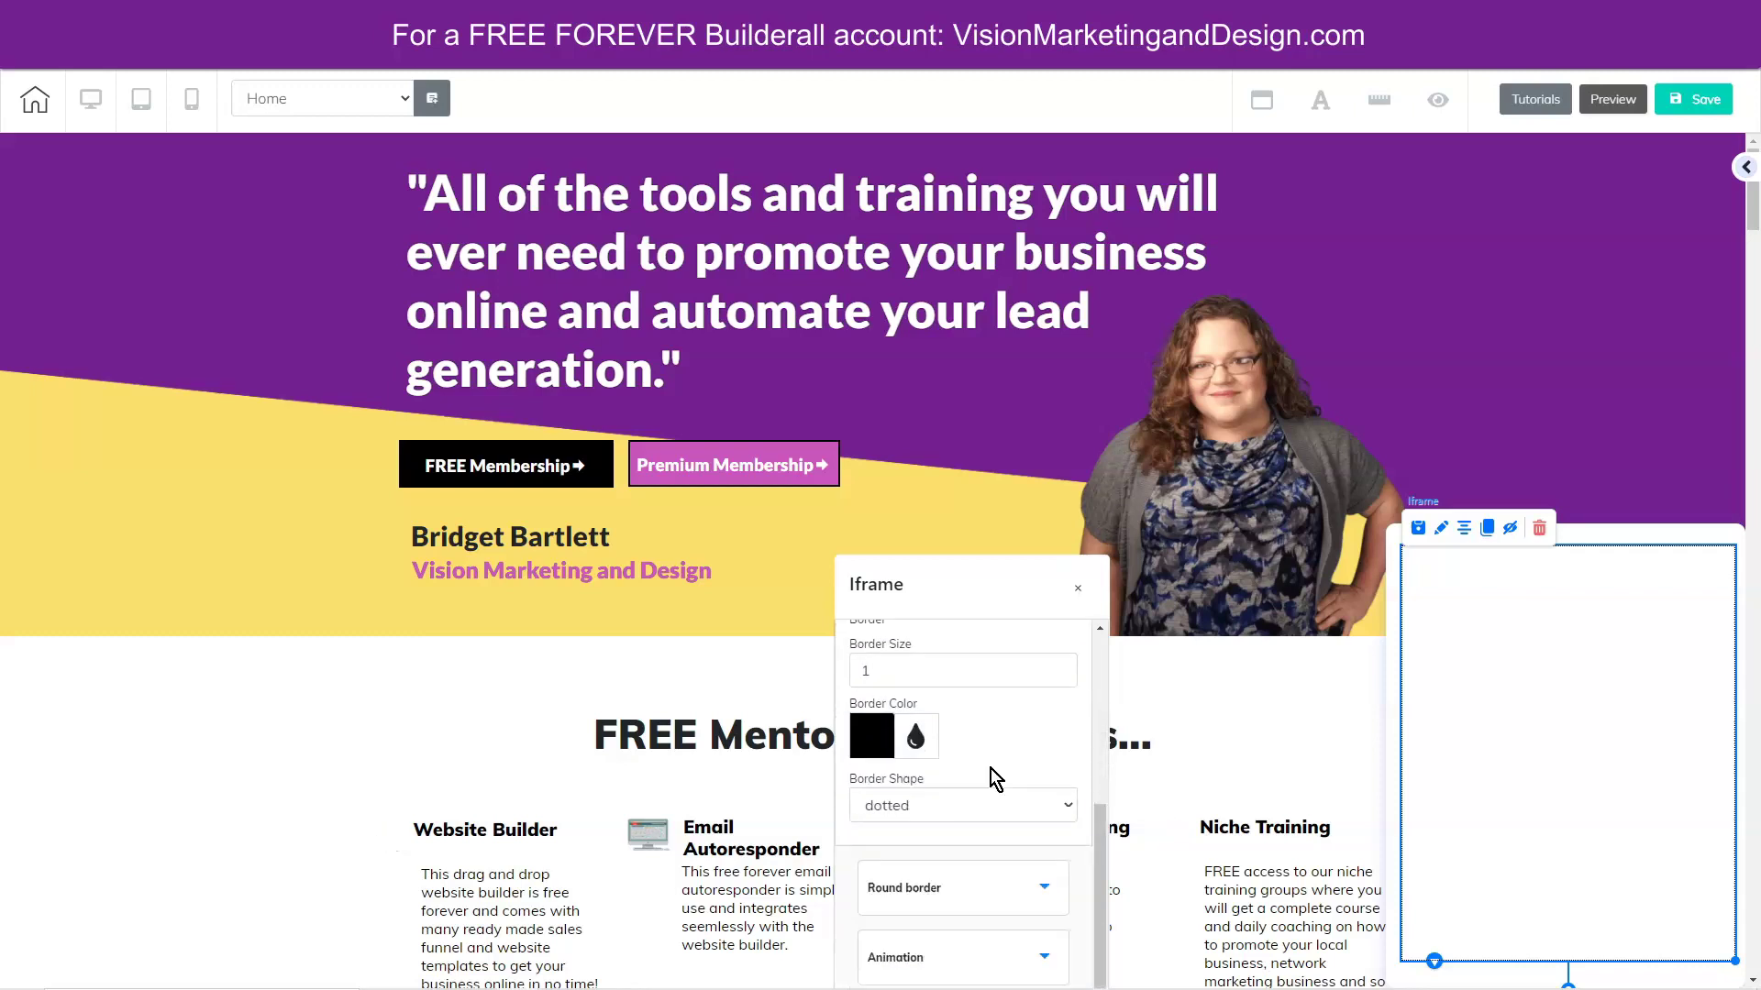
click(903, 741)
click(905, 765)
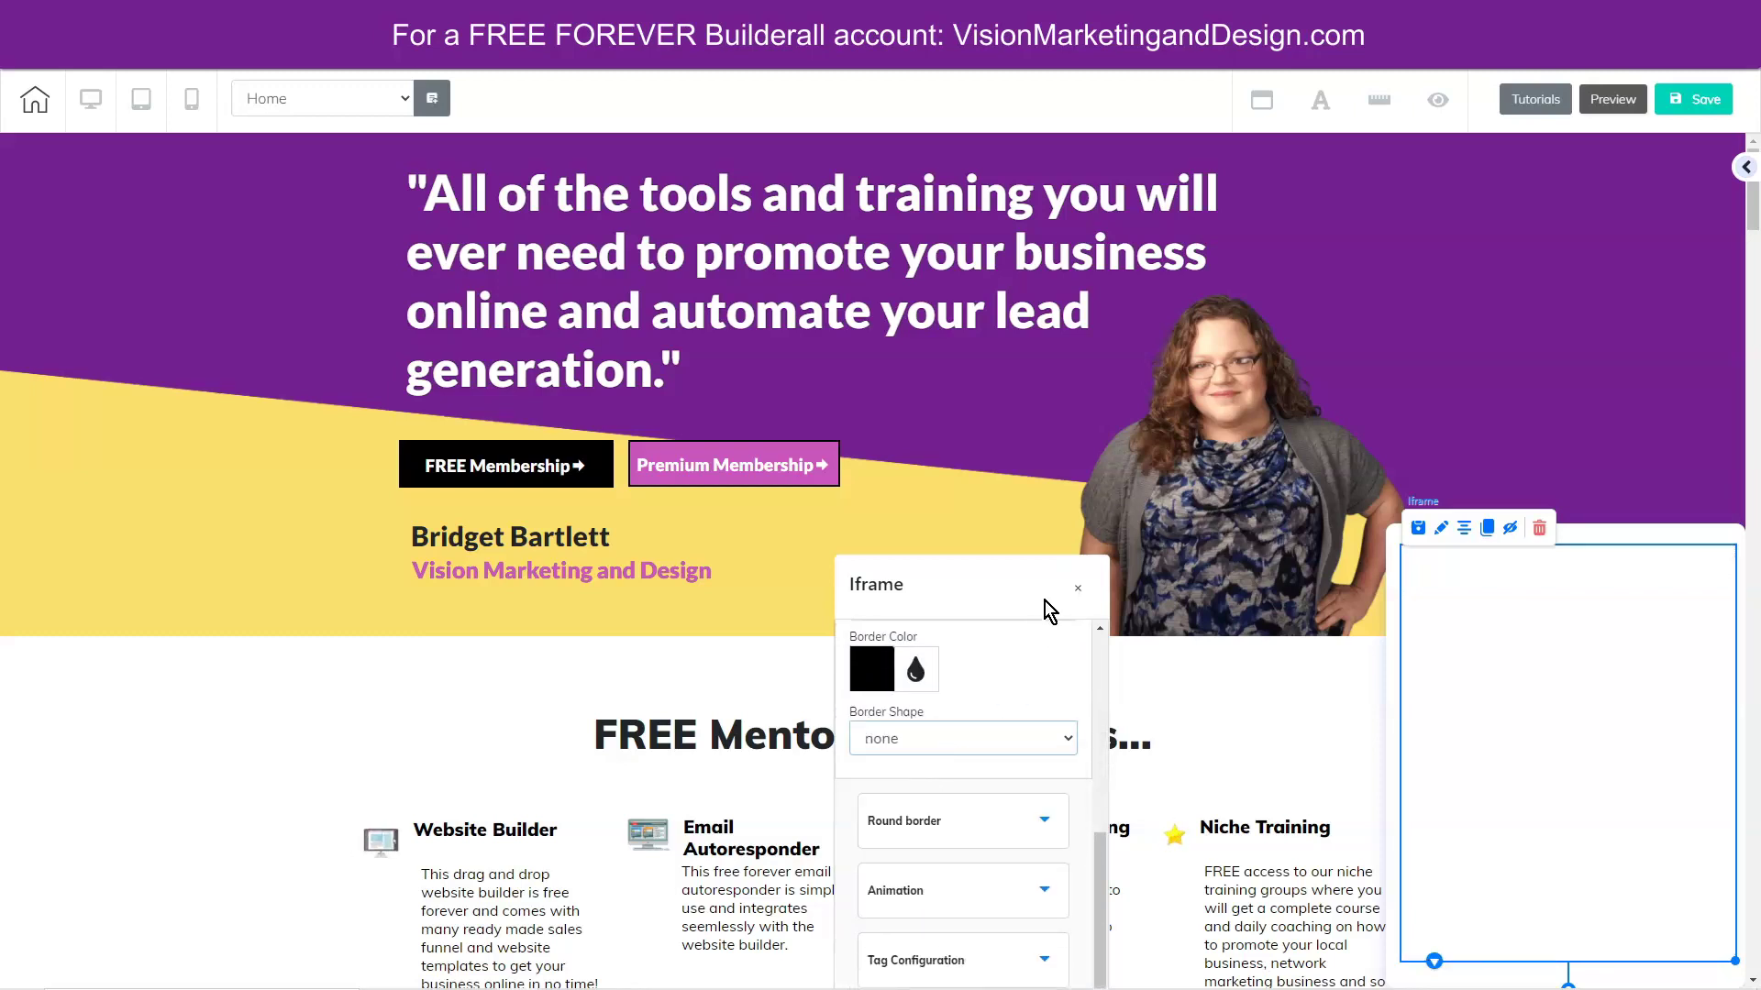
click(1082, 600)
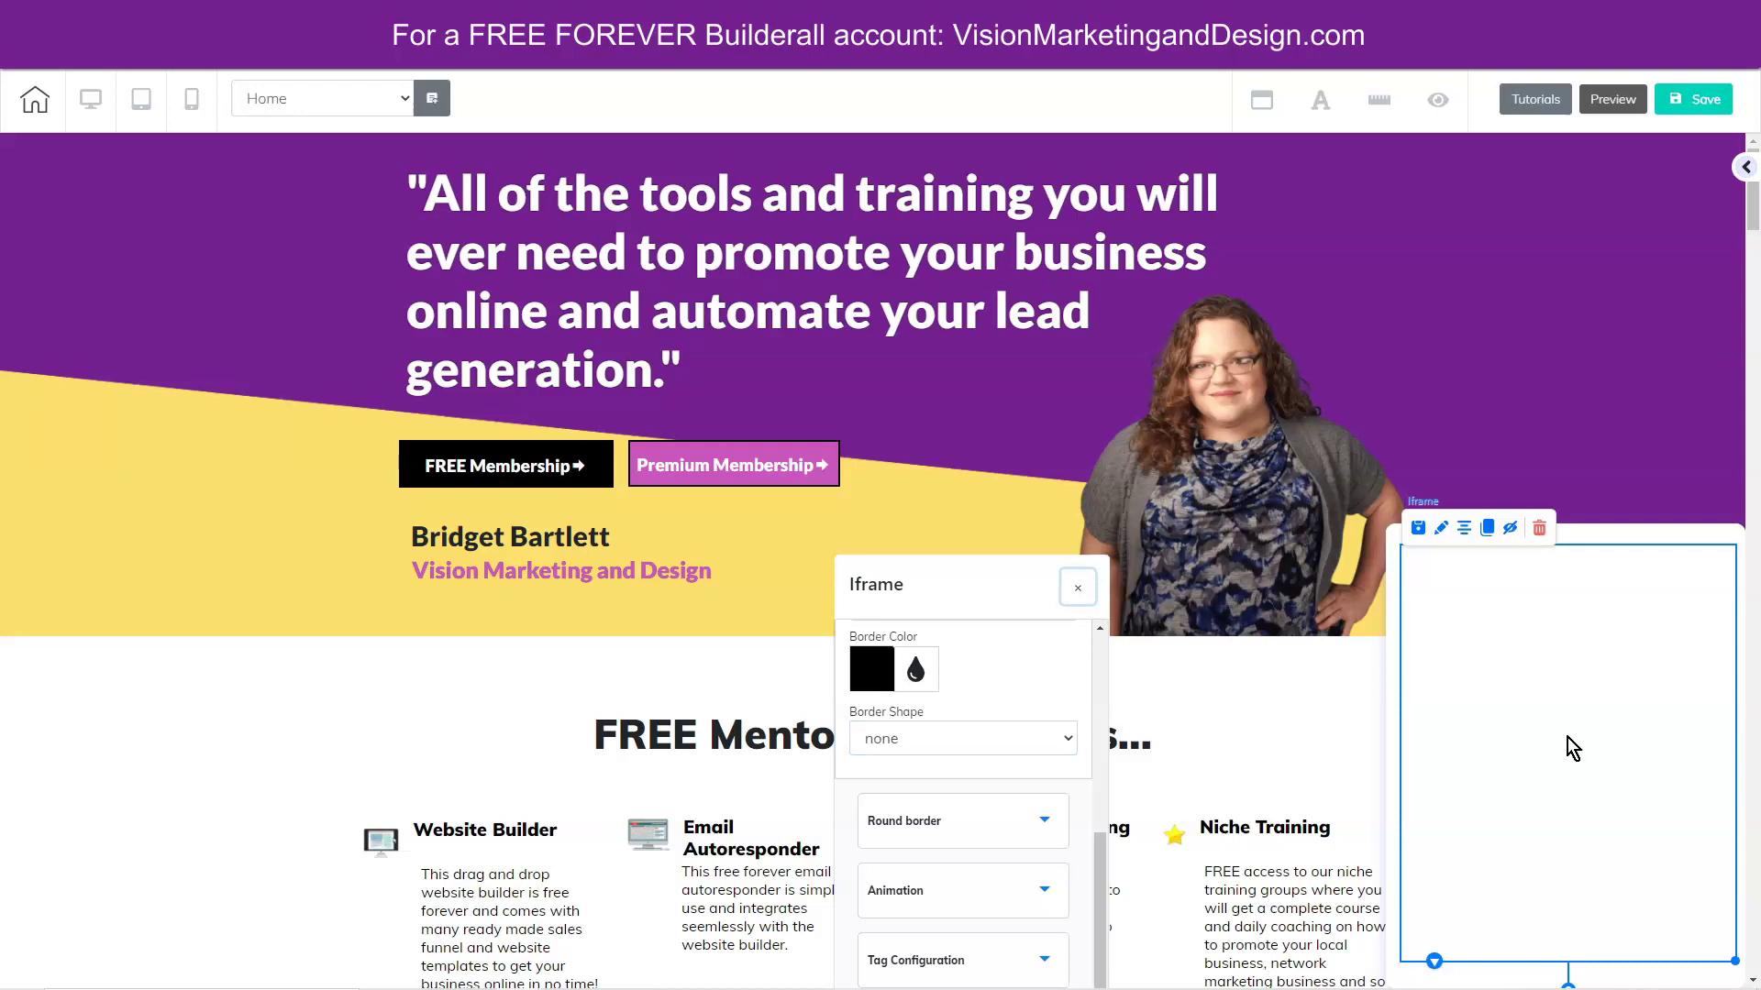
Step: Save and publish the site, and open the live website with its registration popup dismissed
click(1685, 98)
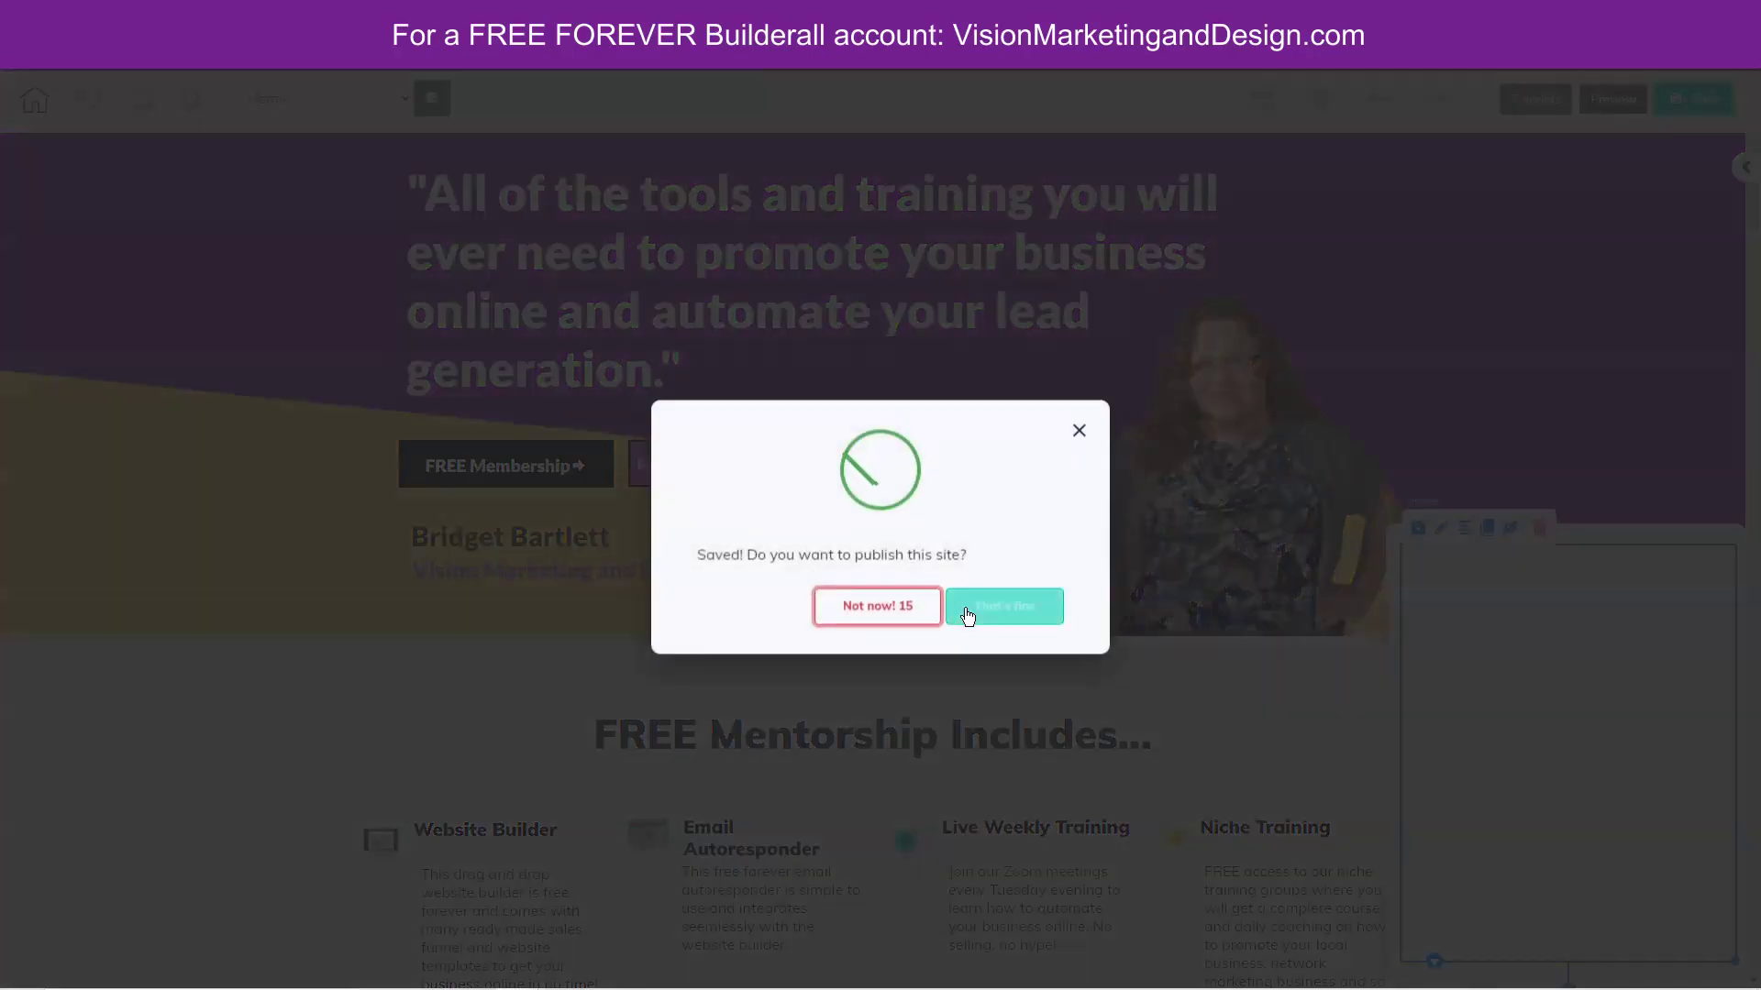
click(1006, 607)
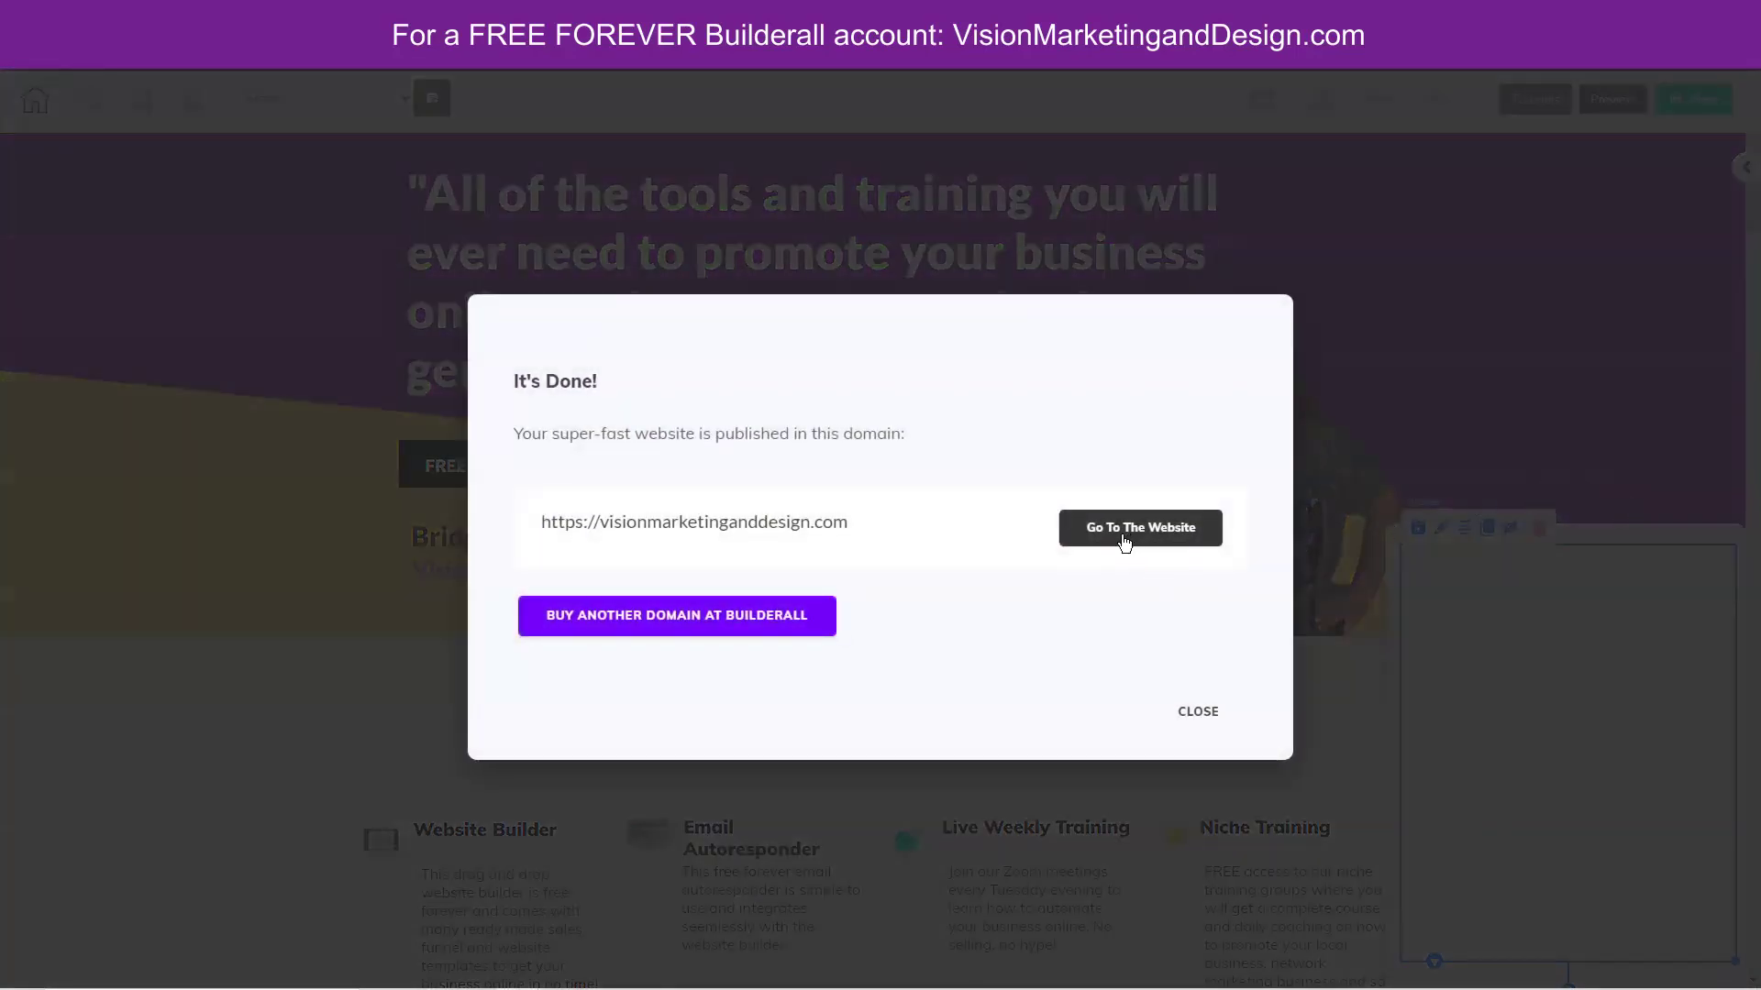
click(1120, 532)
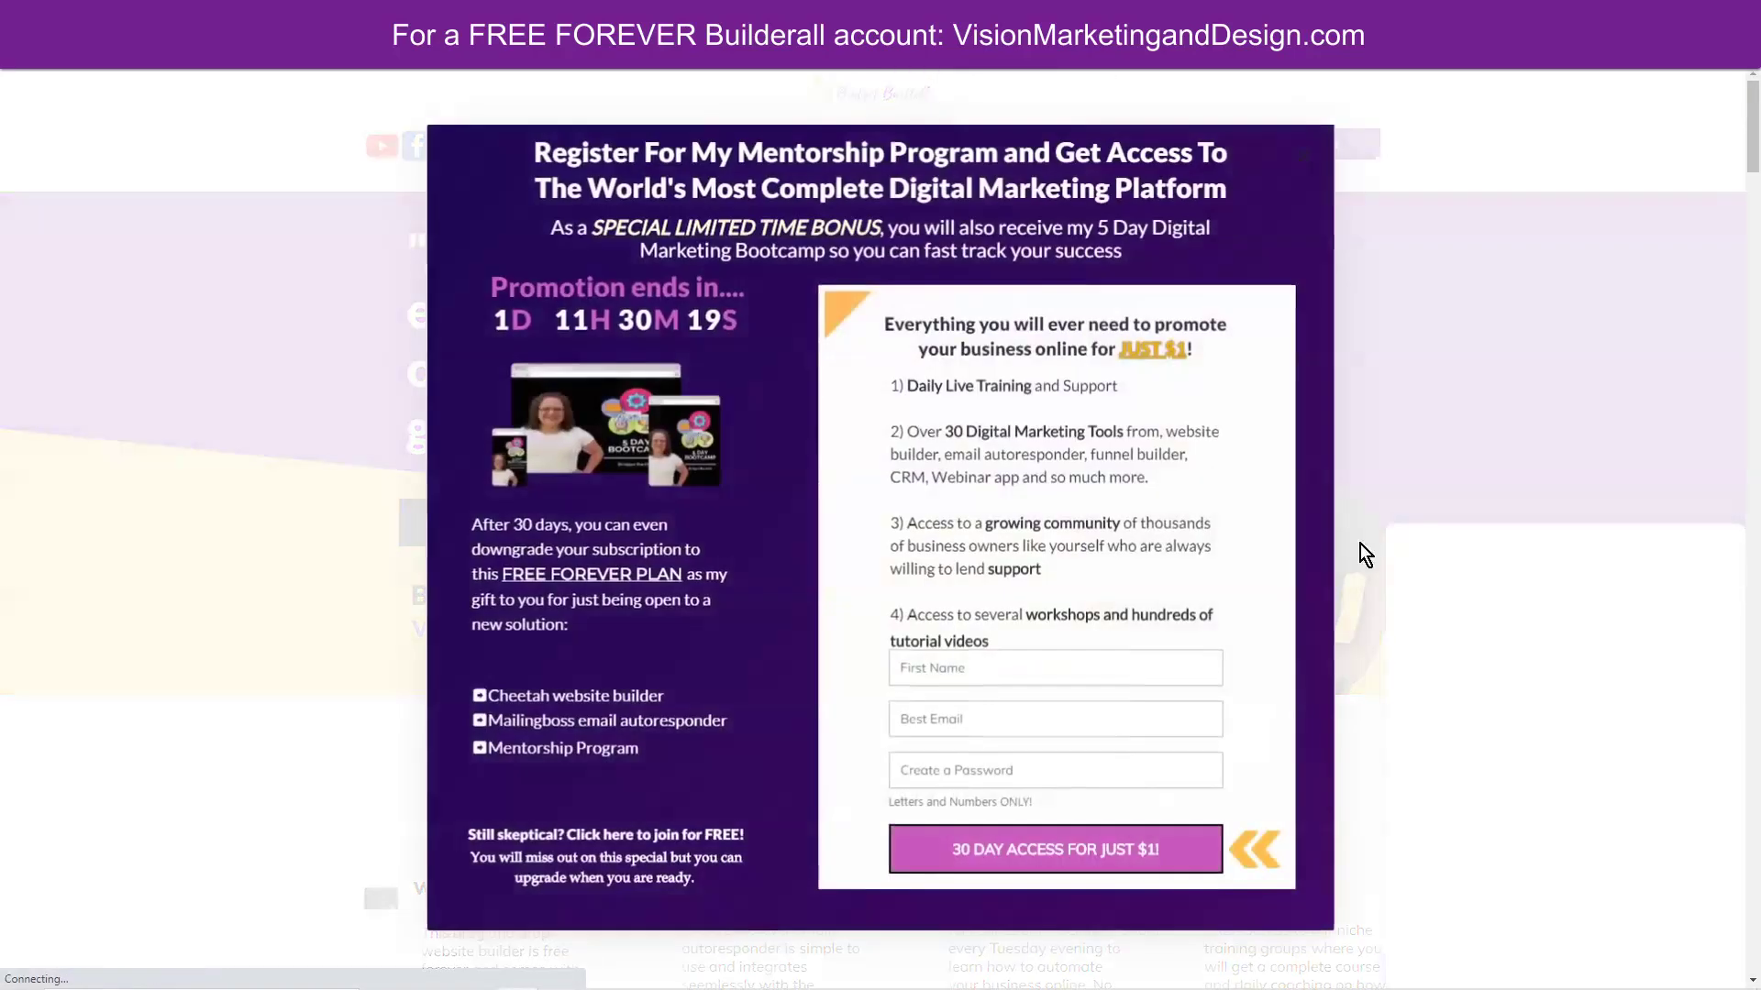
click(1427, 141)
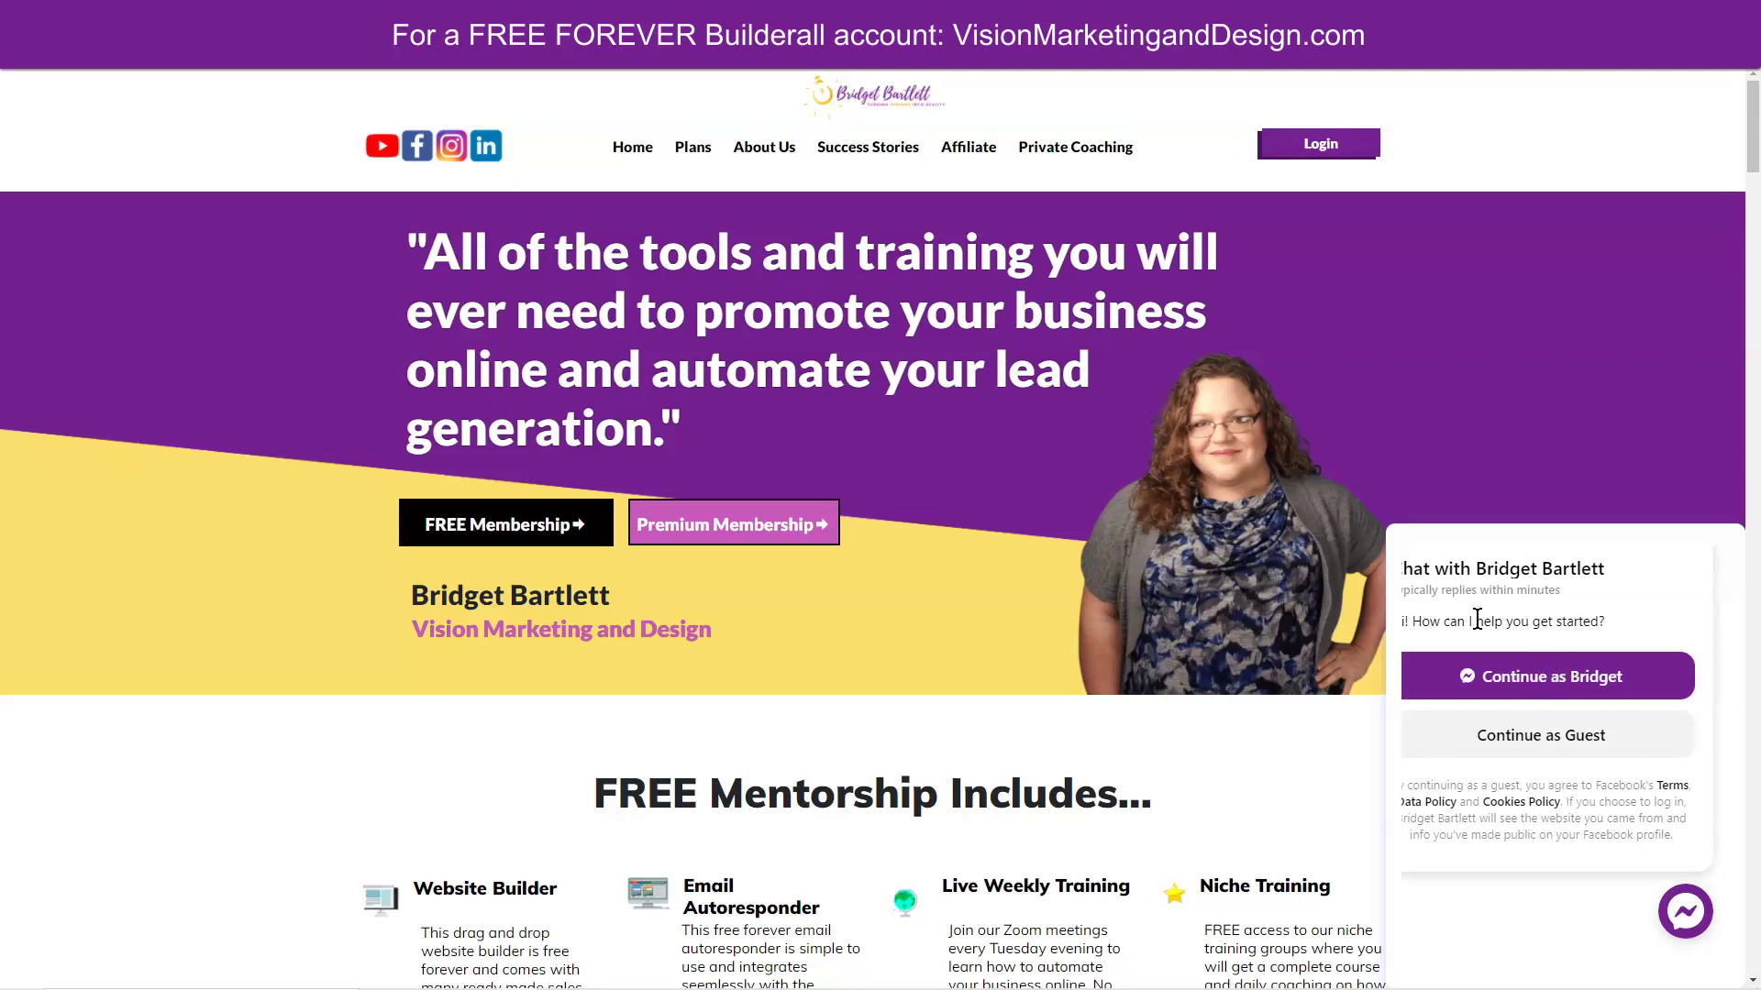
Step: Test the live chat widget by continuing as the logged-in Facebook user and reviewing its messages, and return to the editor
click(1557, 684)
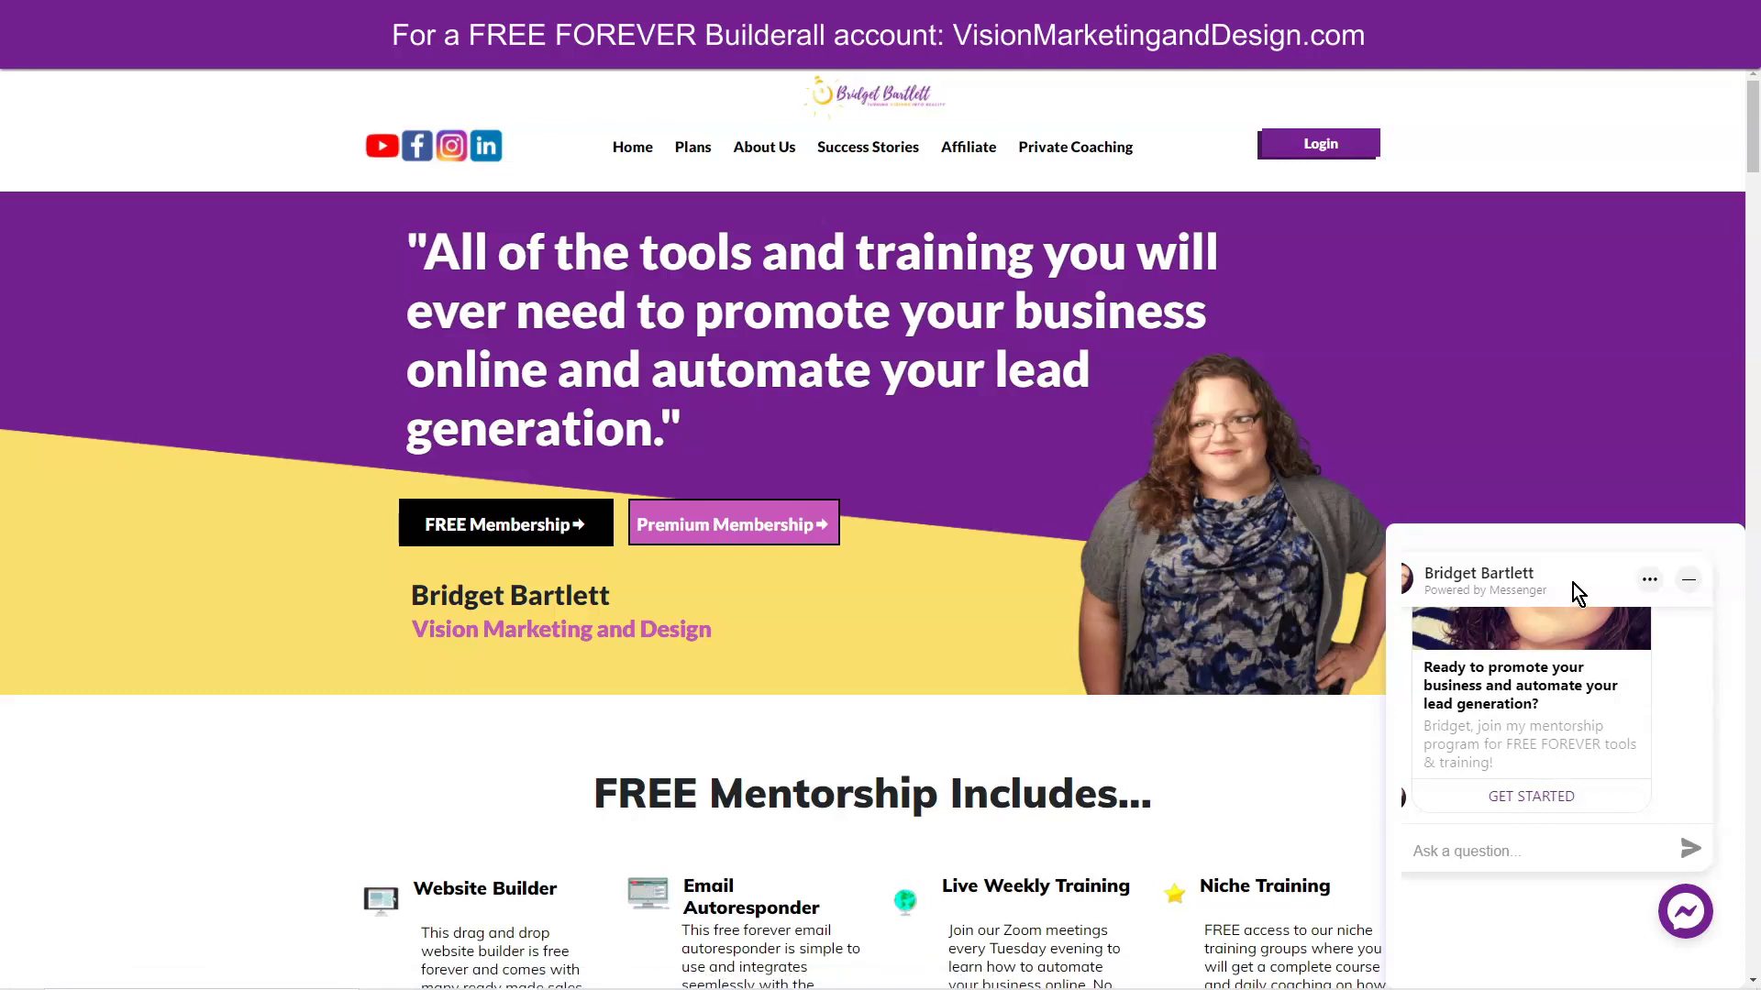
mouse_move(1707, 808)
mouse_down()
mouse_move(1707, 718)
mouse_move(1699, 777)
mouse_up()
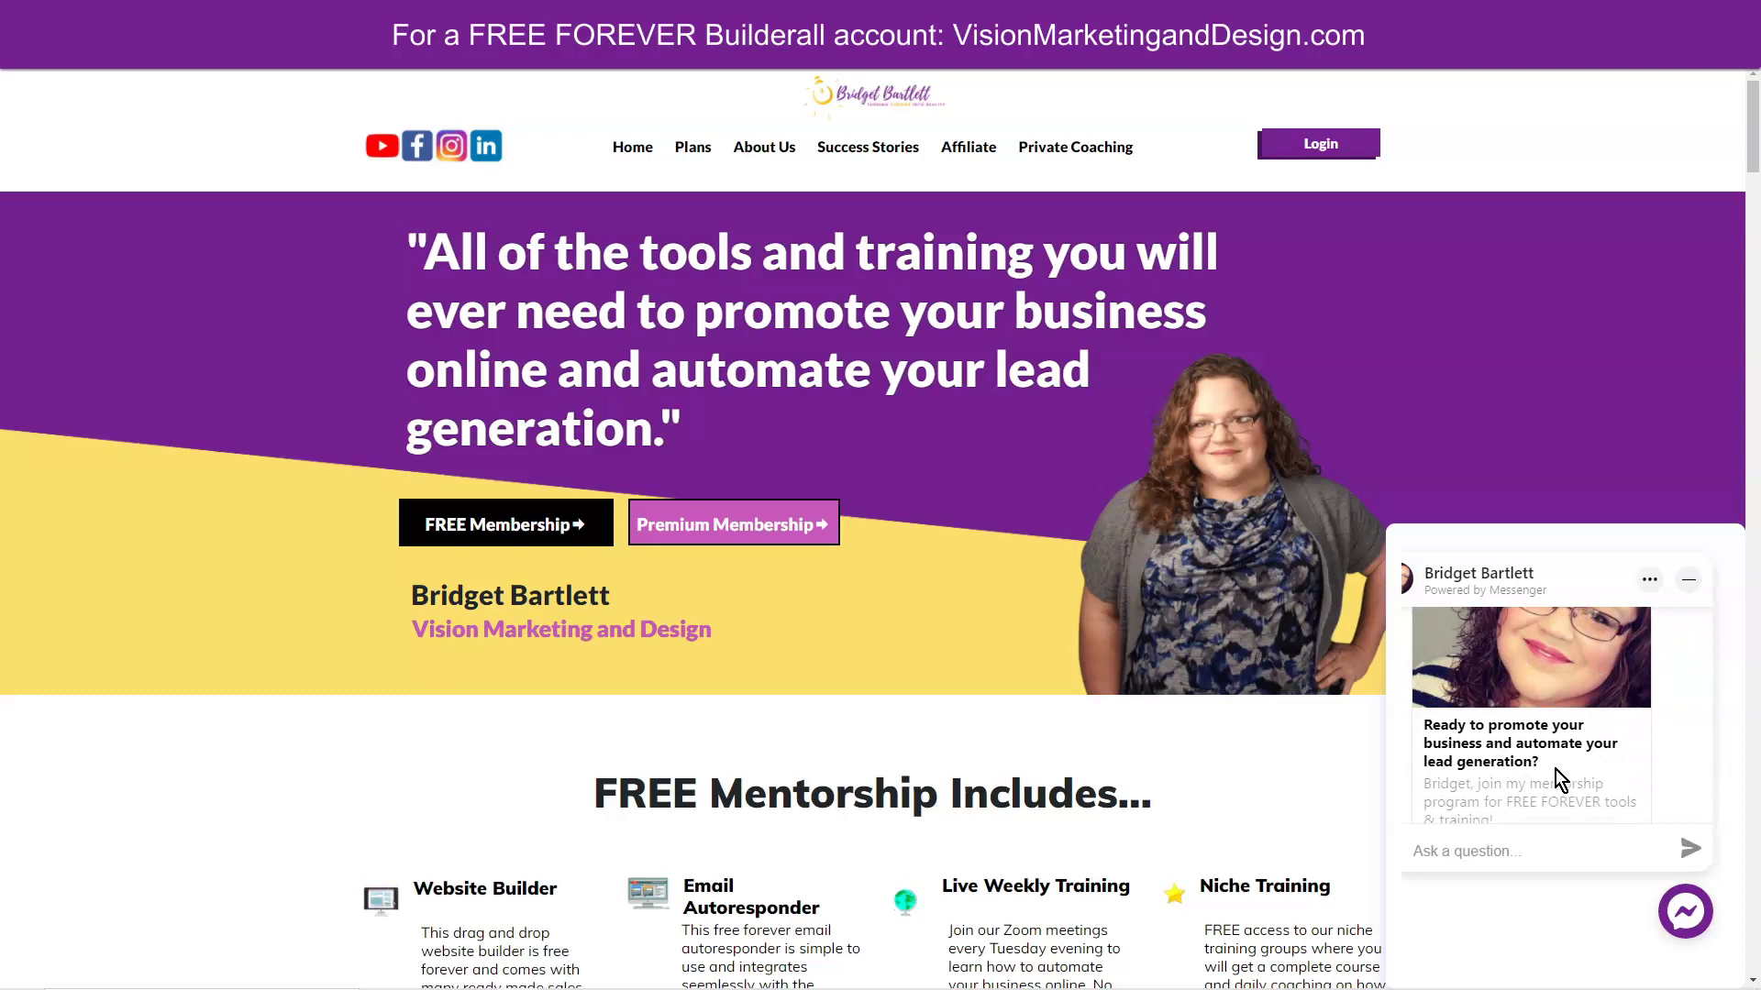
scroll(1578, 749, down, 1)
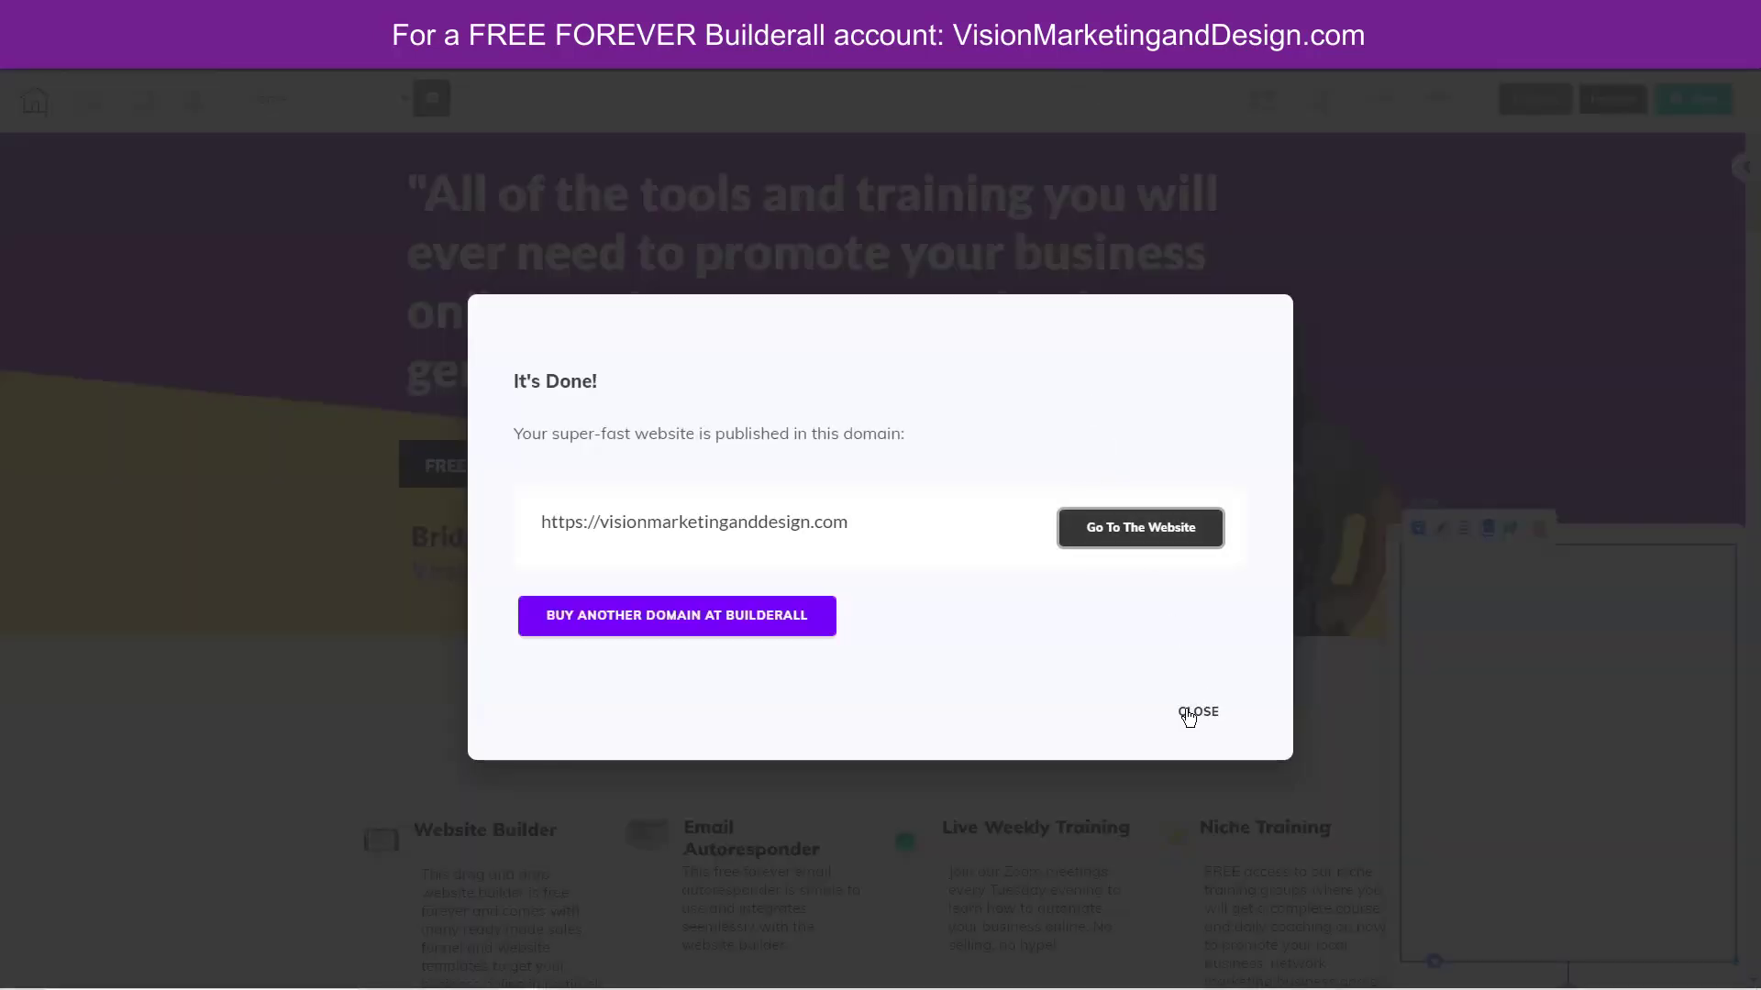
click(1196, 712)
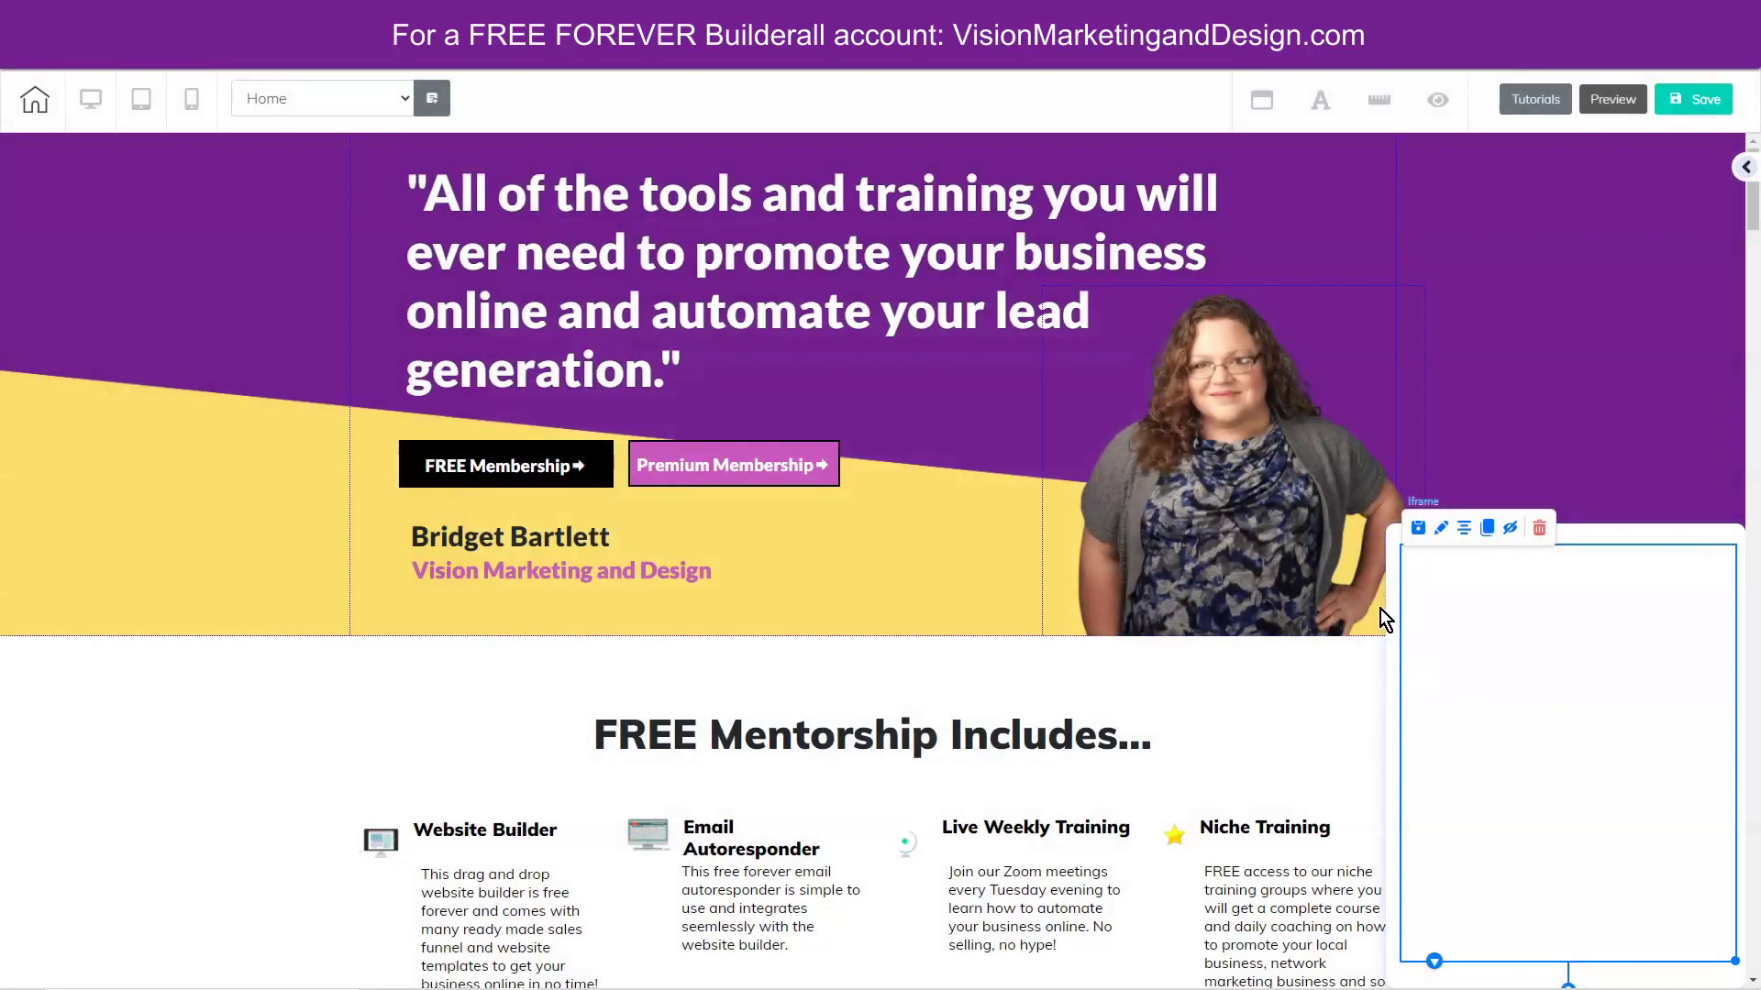
click(1386, 573)
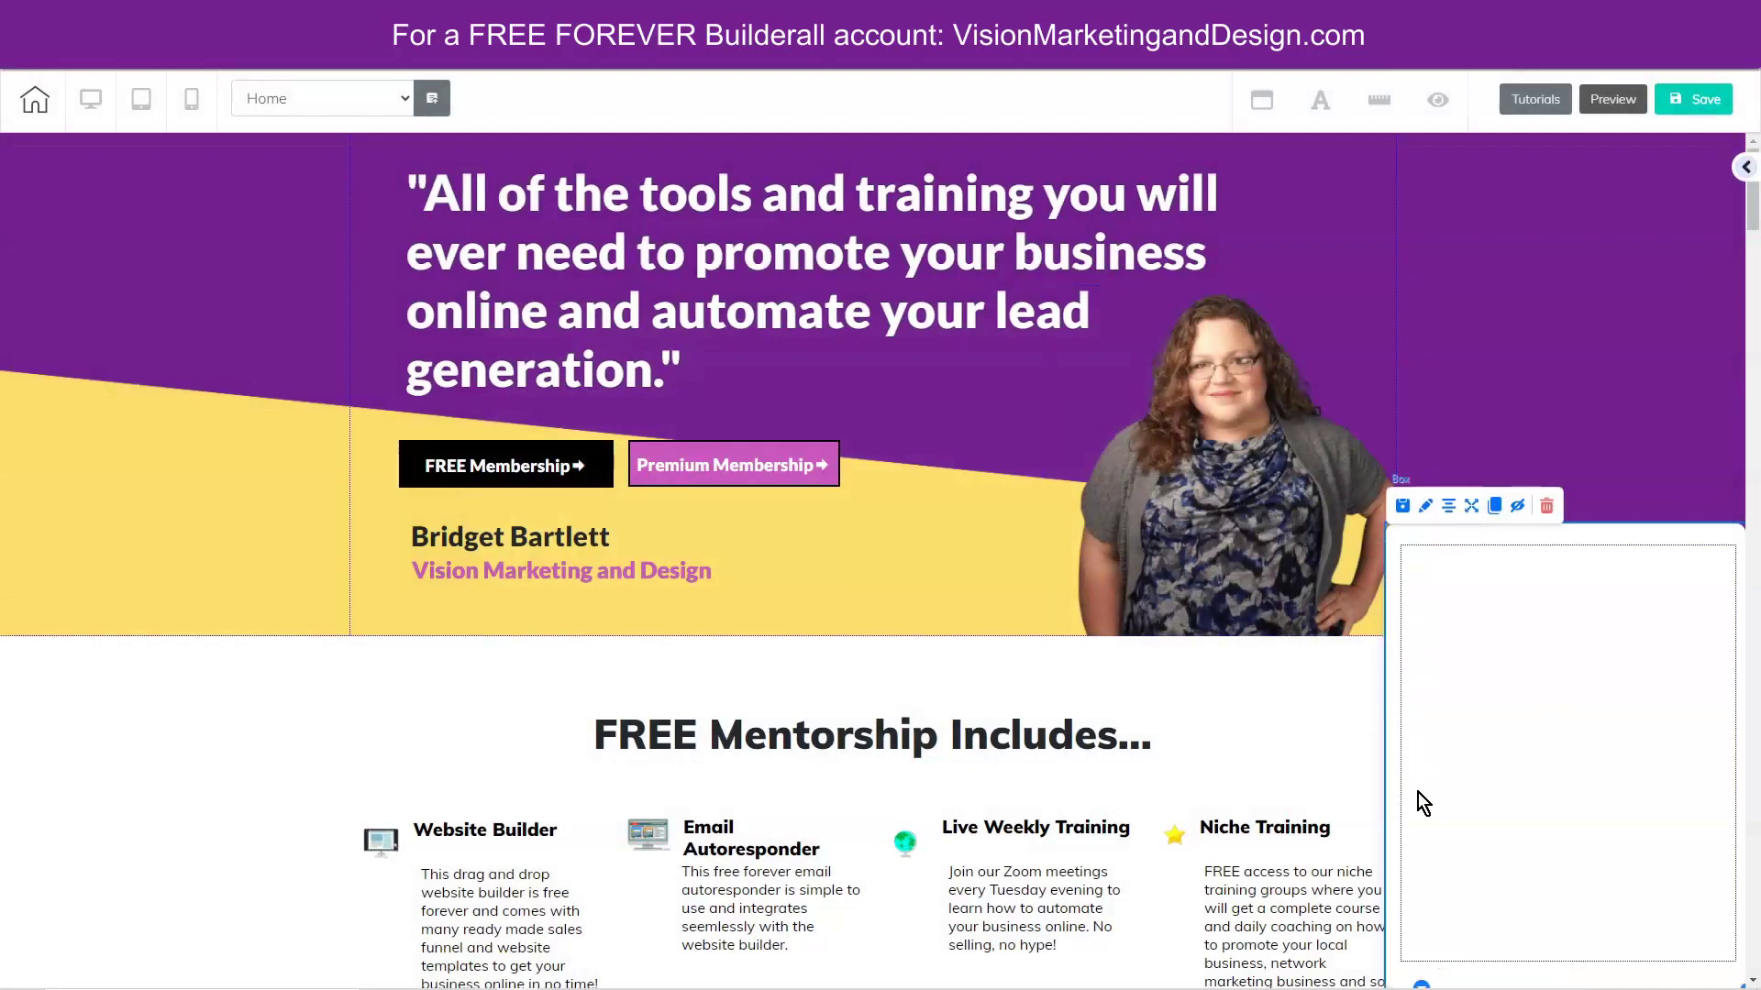
drag(1385, 699, 1310, 616)
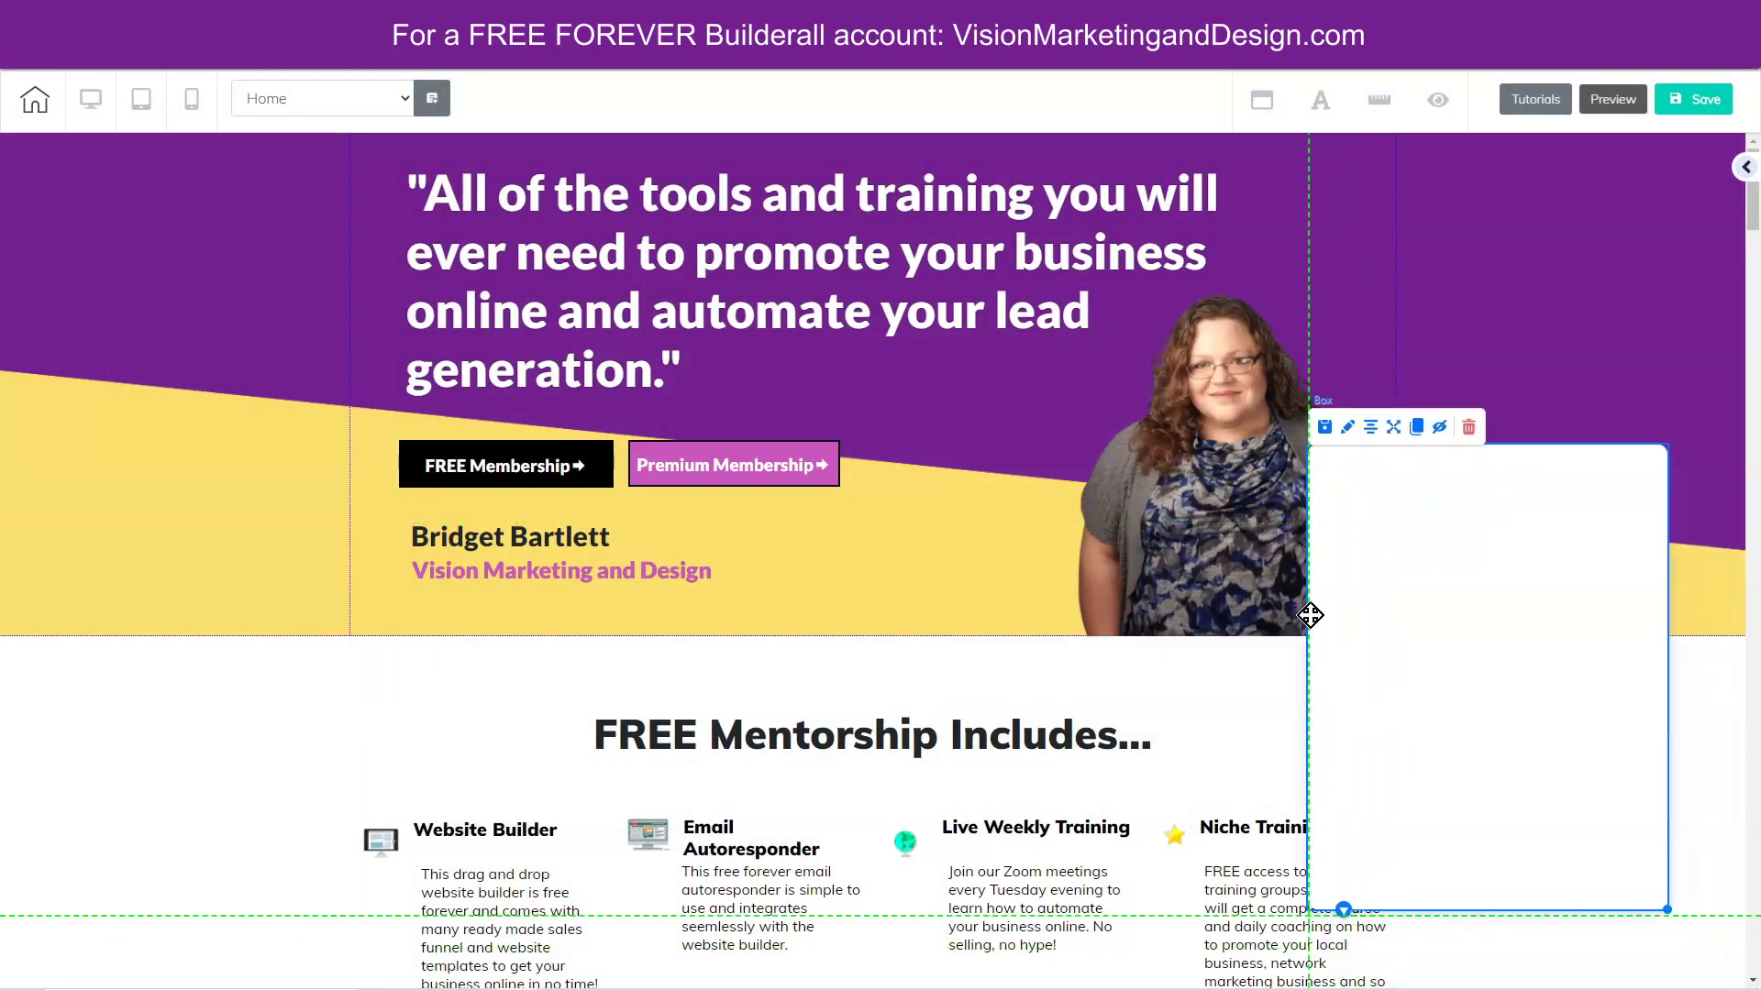
key(ctrl+z)
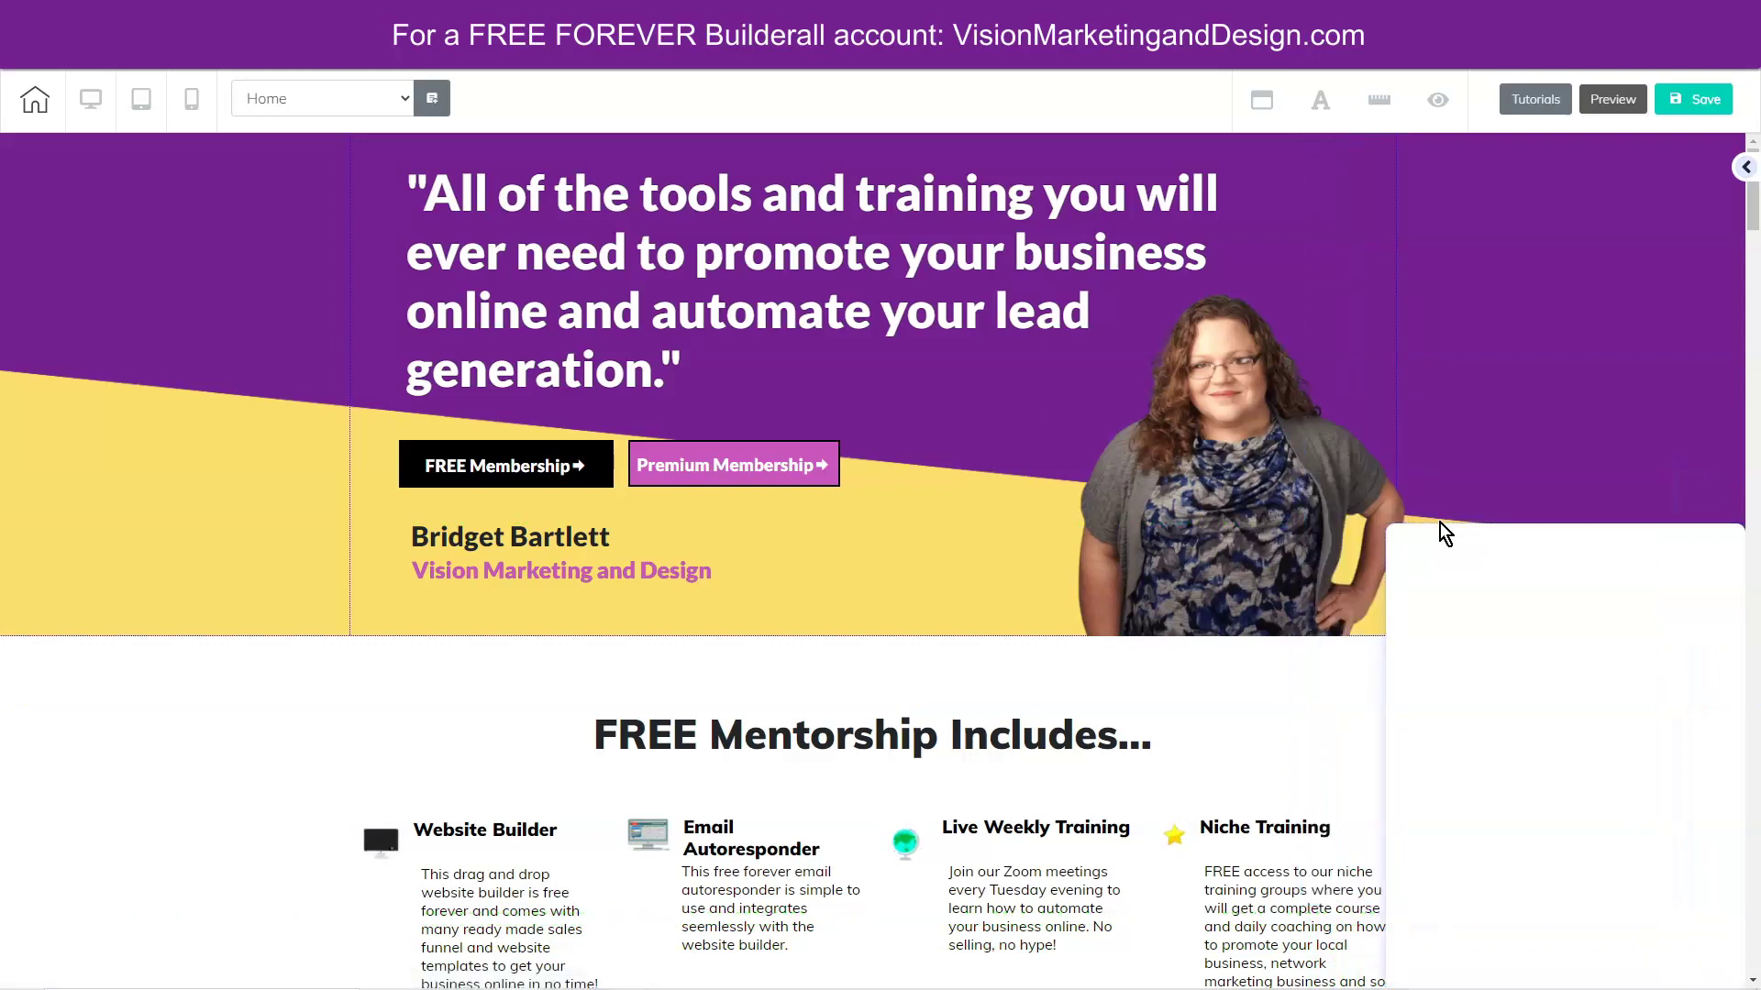
Step: Remove the white box's pinned position and move the box over the photo in the hero section
click(1444, 530)
click(1471, 505)
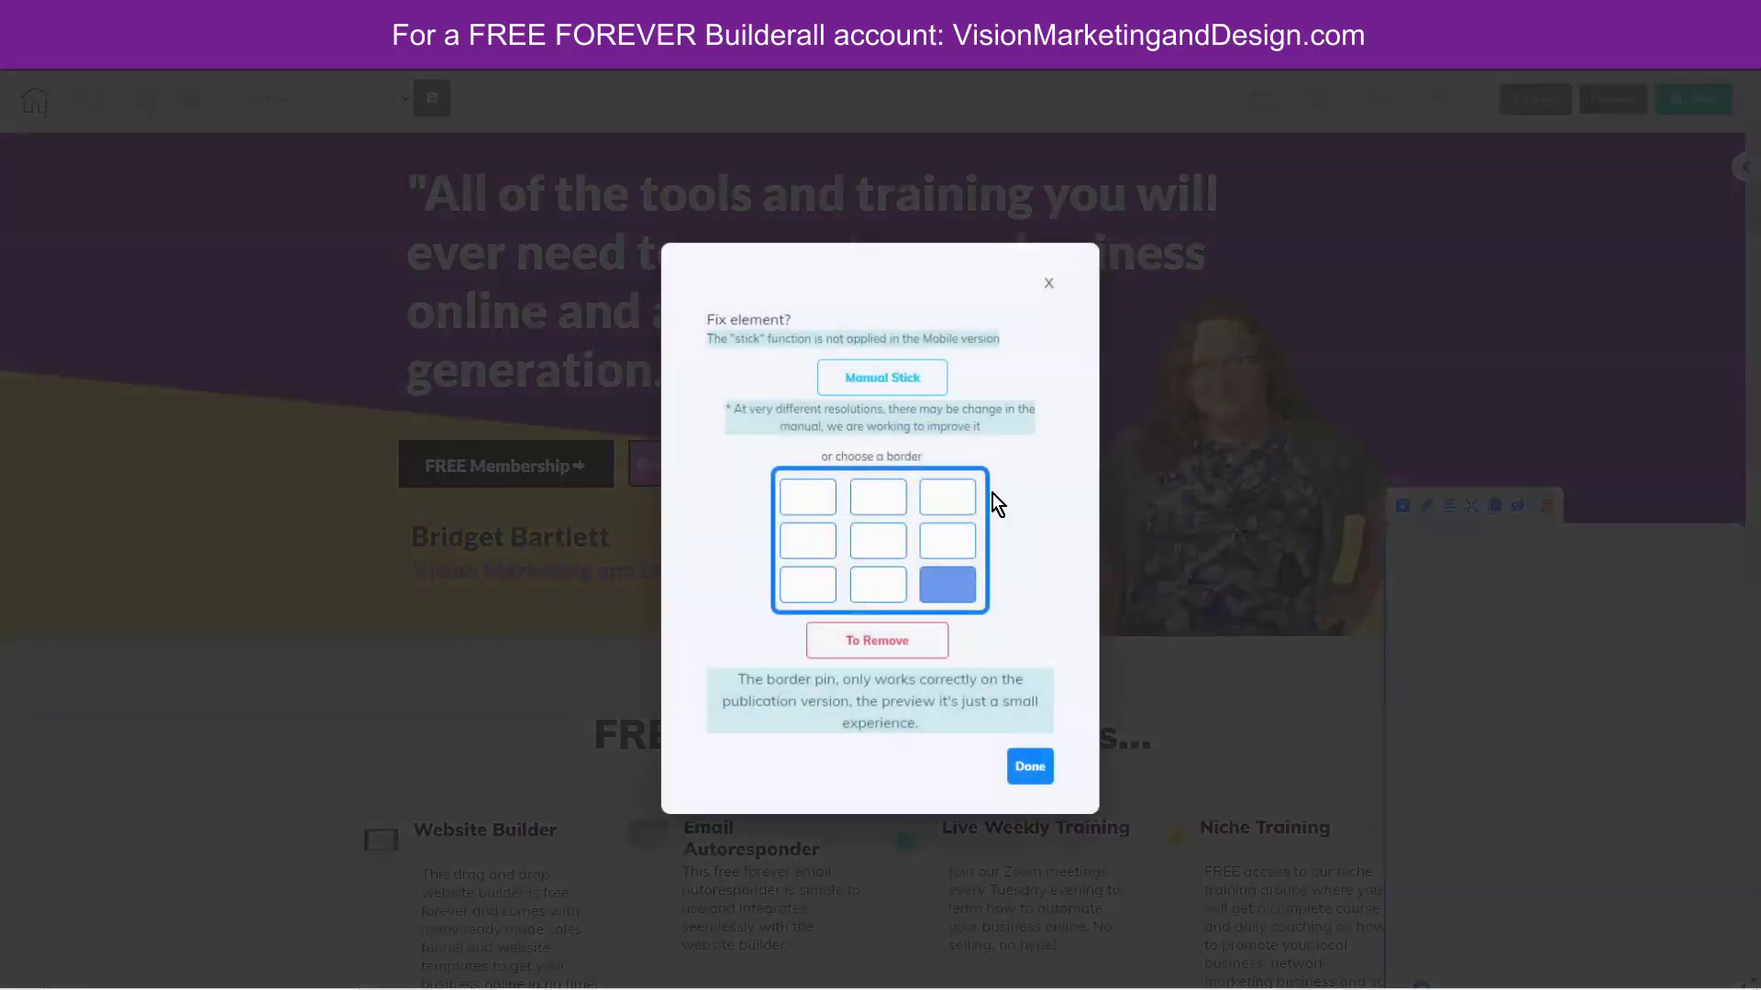
click(873, 642)
drag(1501, 539, 1256, 402)
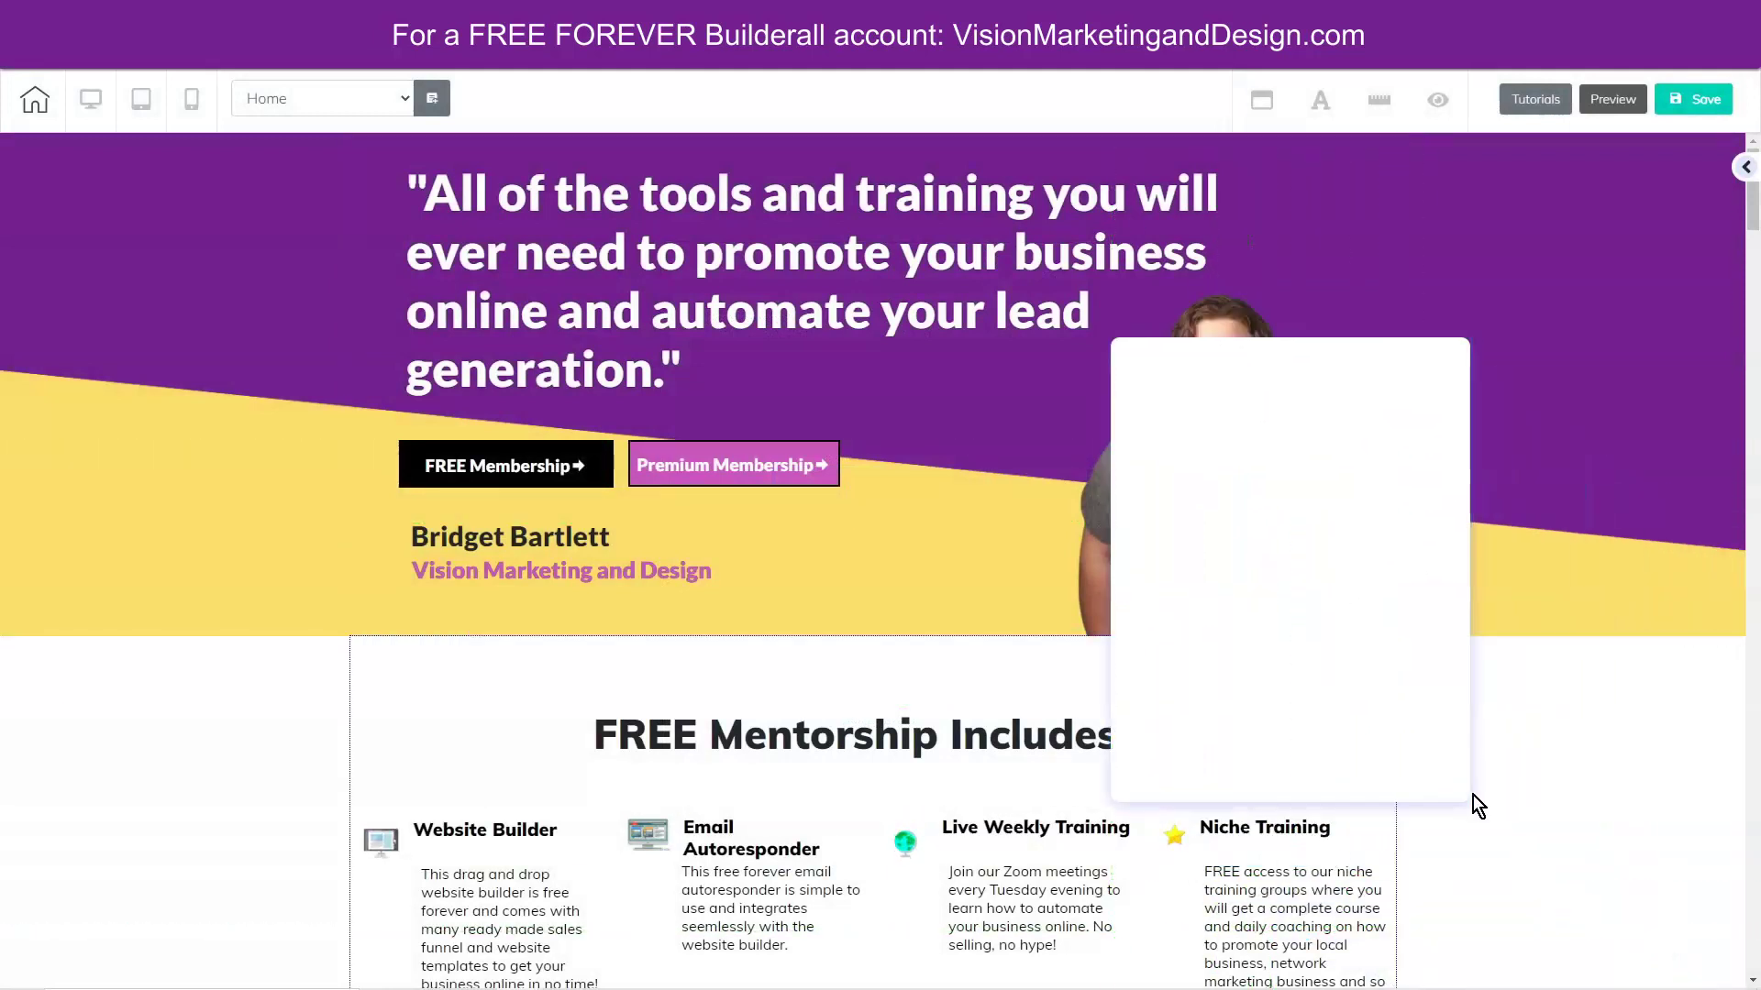
Step: Enlarge the white box in width and height, and stretch the iframe to nearly fill it
click(1449, 775)
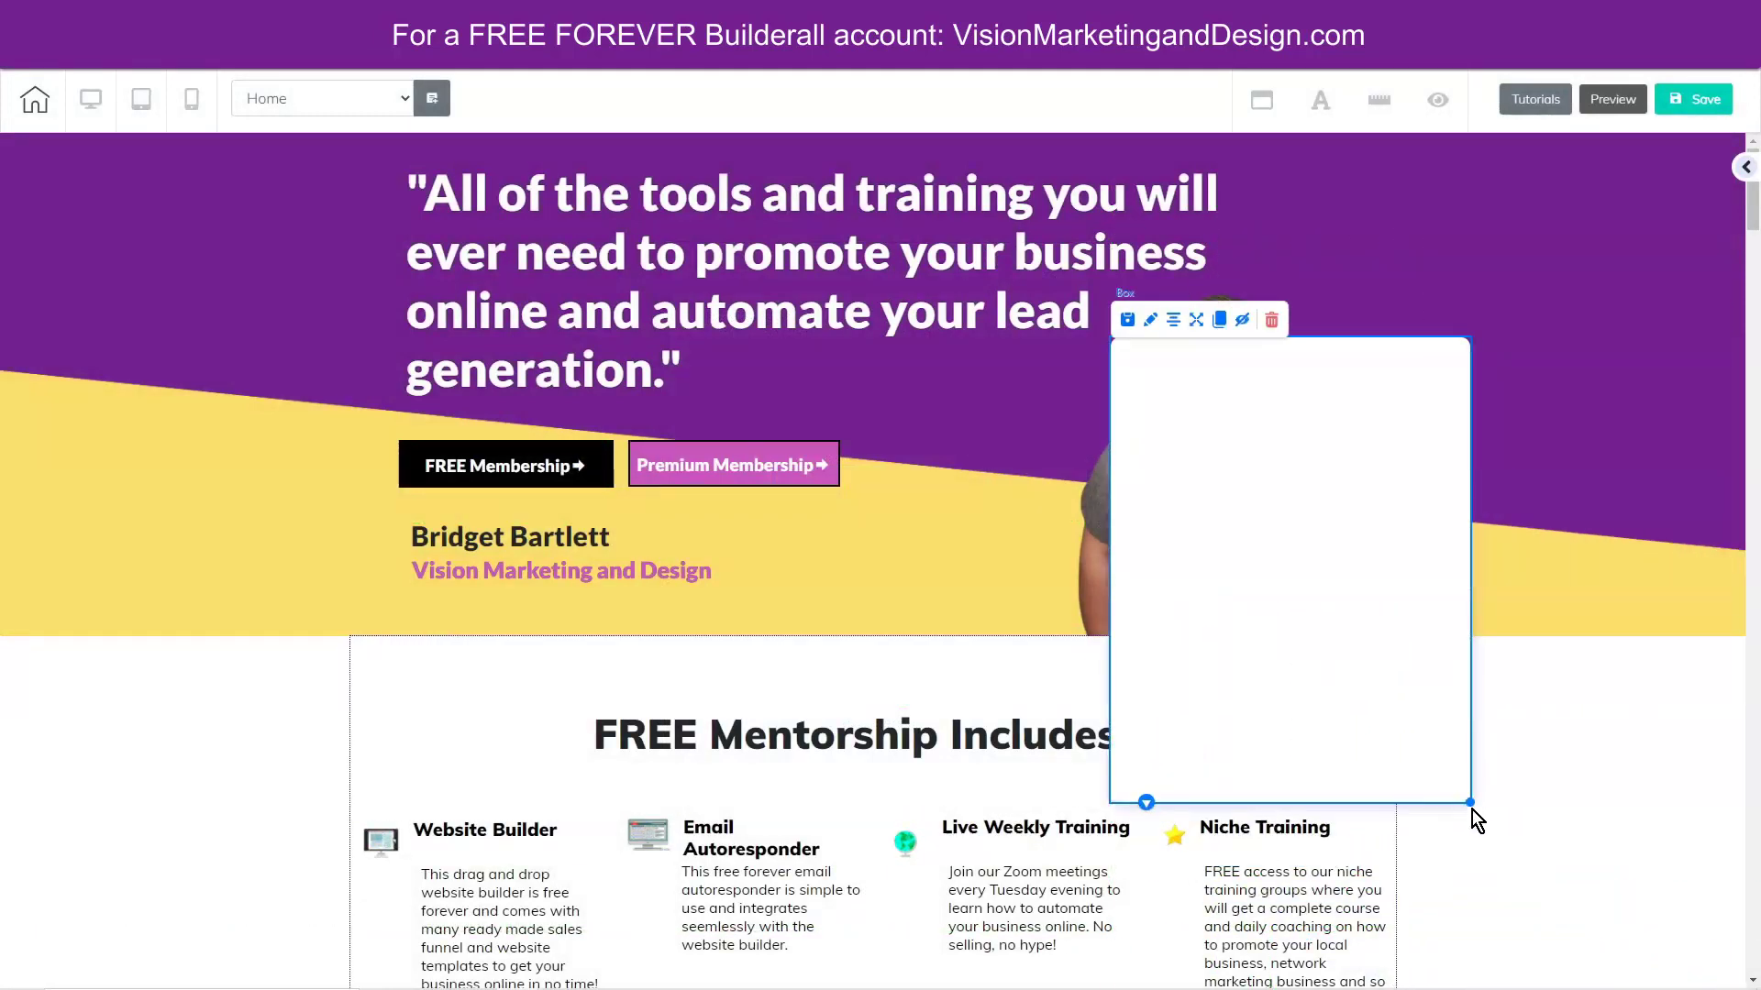
drag(1472, 809, 1600, 914)
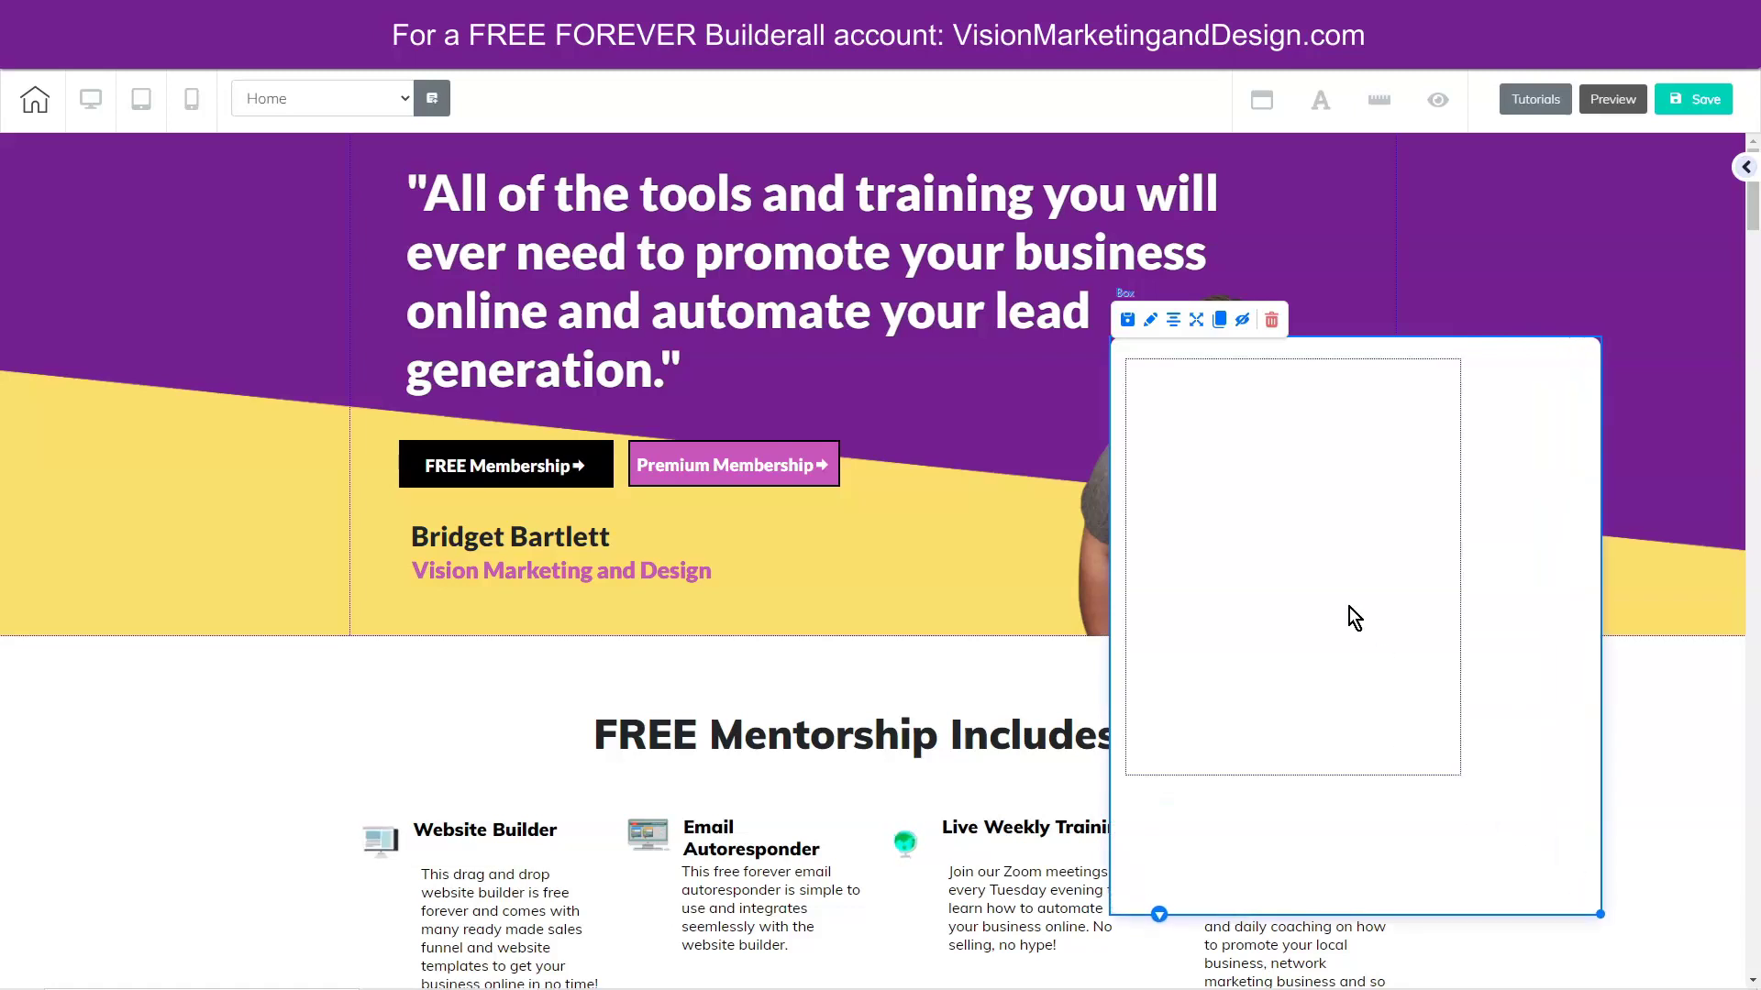
click(1330, 578)
click(1388, 711)
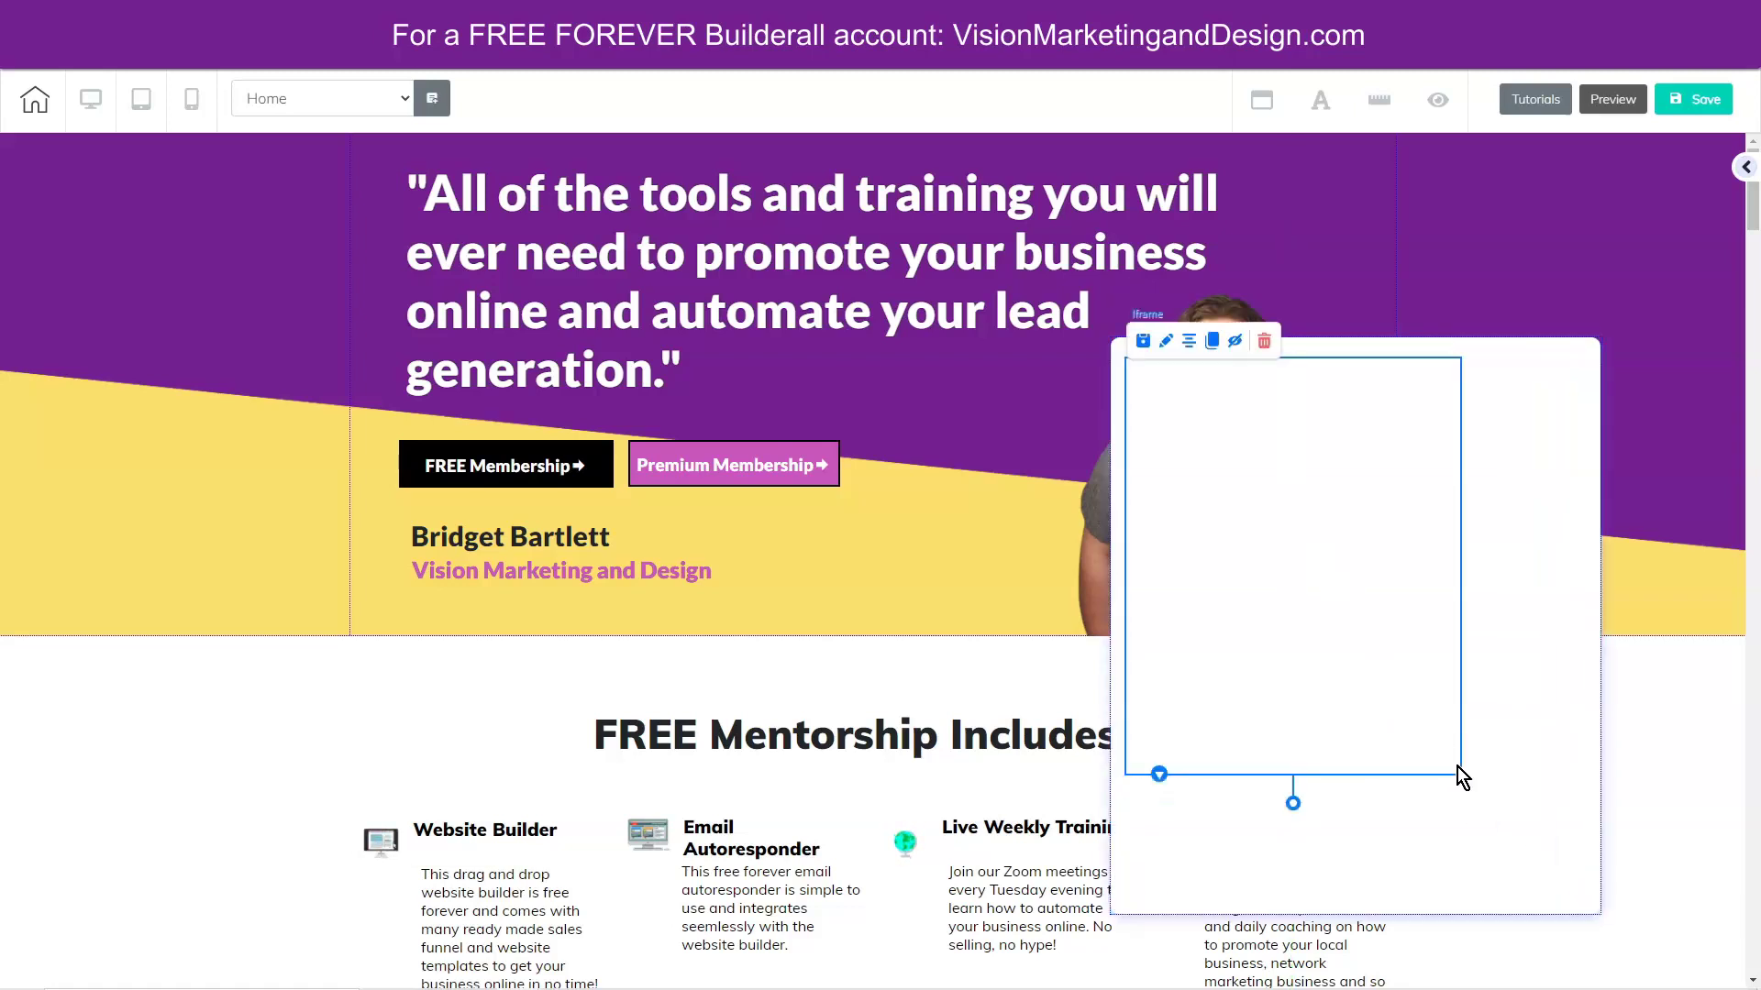
drag(1462, 774, 1582, 888)
click(1449, 770)
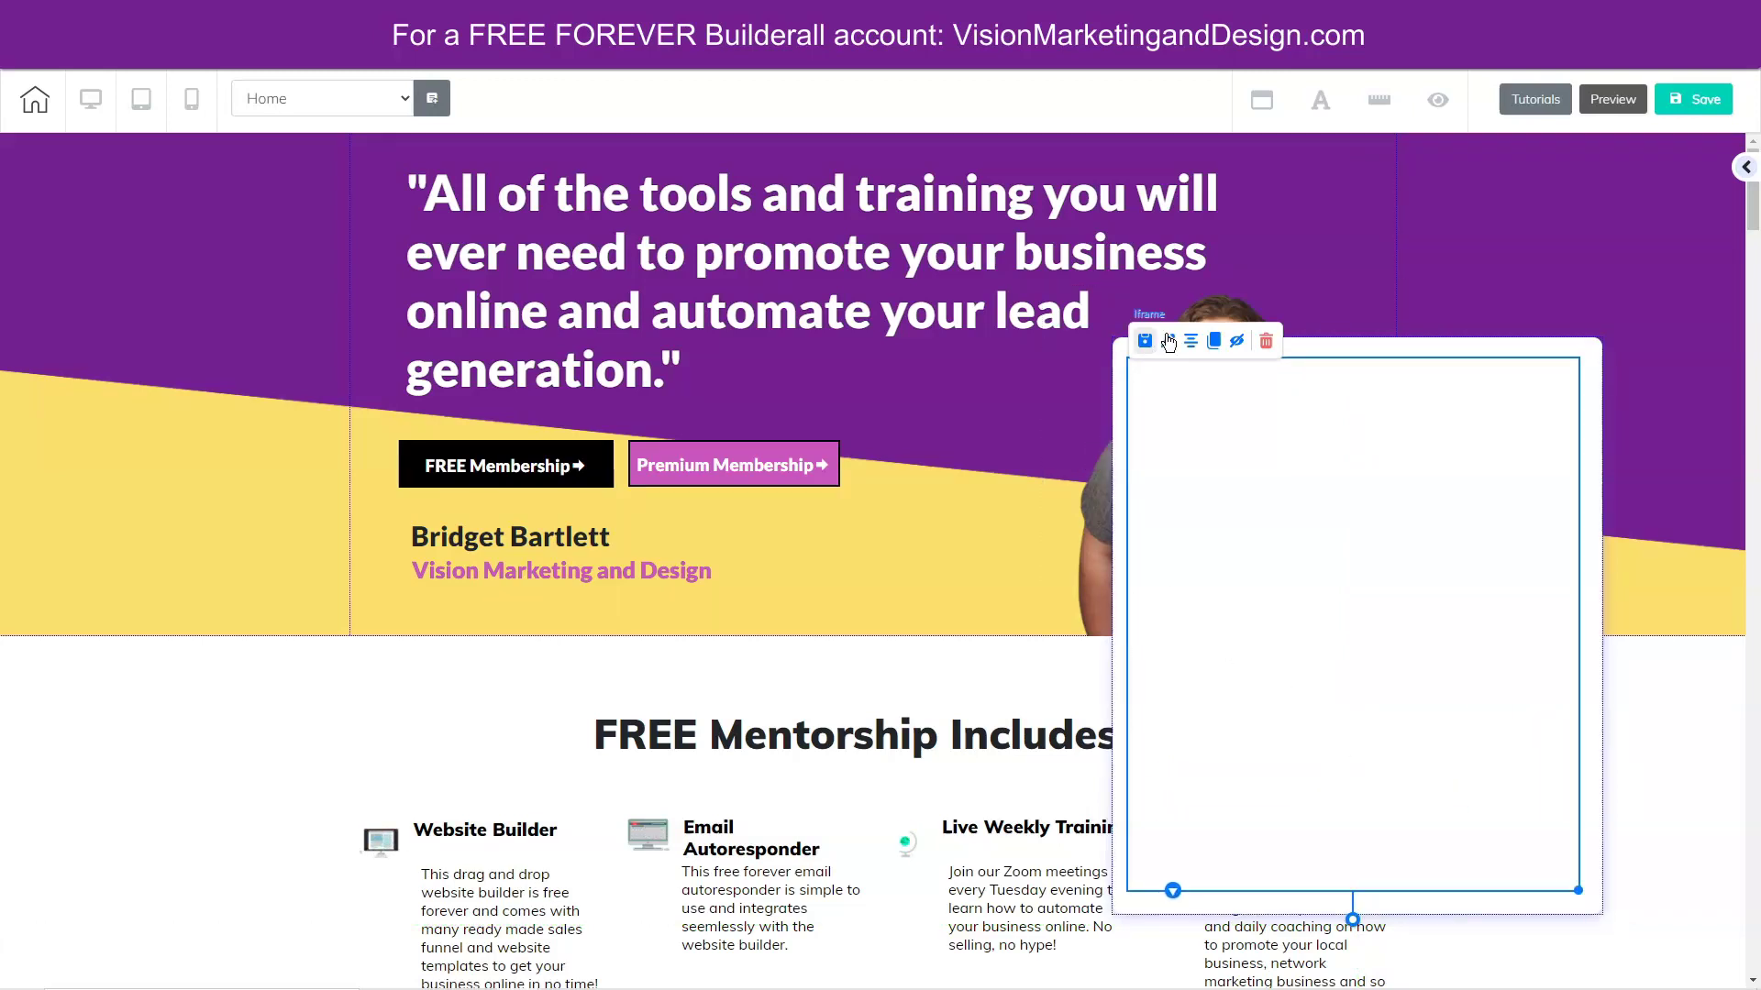
Step: Pin the white box to the bottom-right border cell of the page
click(1118, 397)
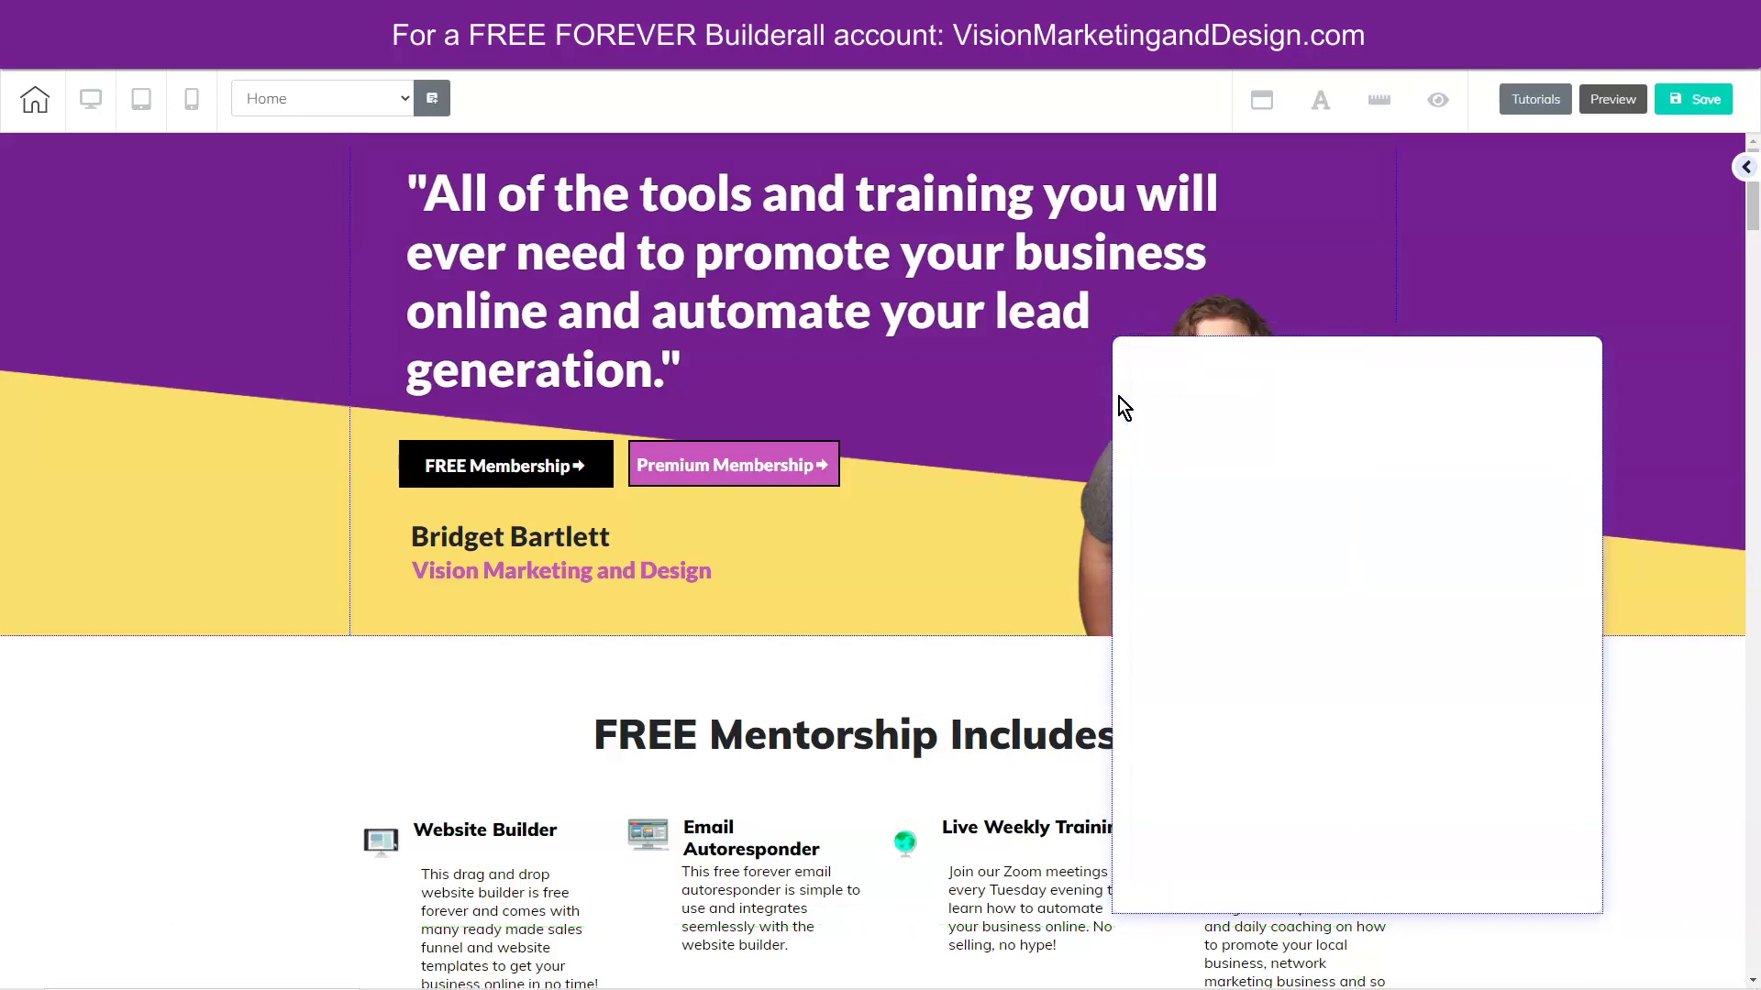
click(1218, 319)
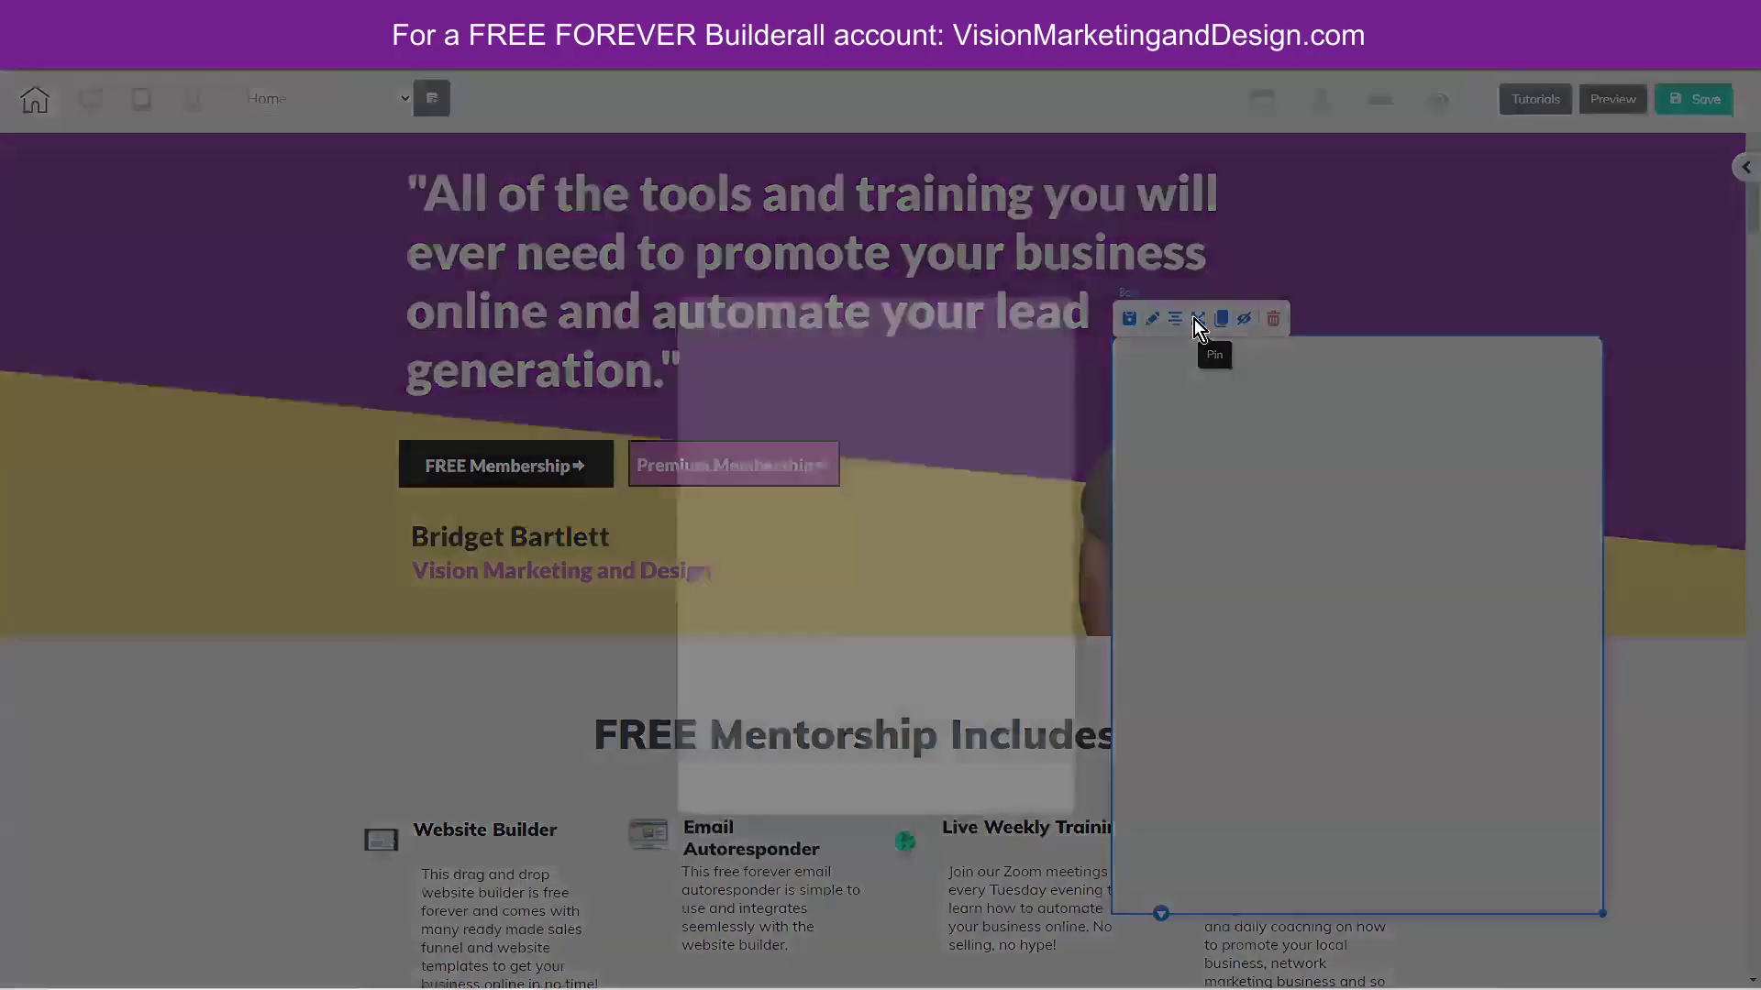
click(950, 586)
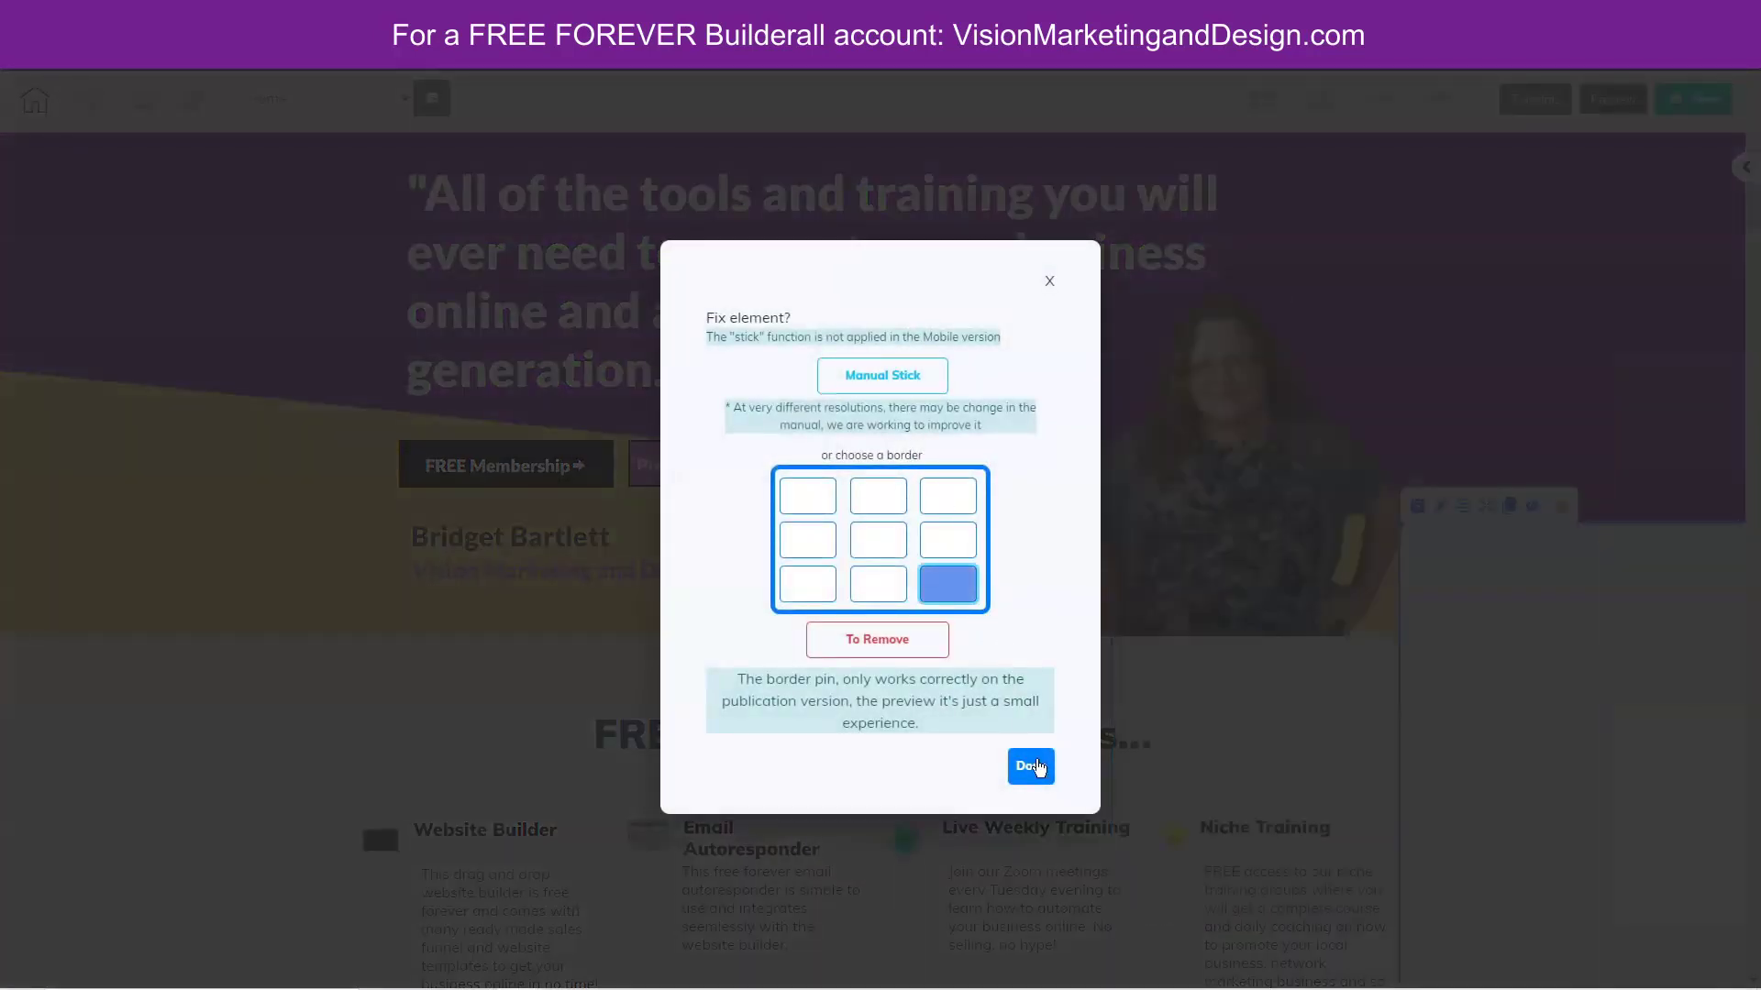
click(1031, 766)
Step: Save and publish the site, open the live website, dismiss its registration popup, and reload the page to check the chat widget
click(1679, 105)
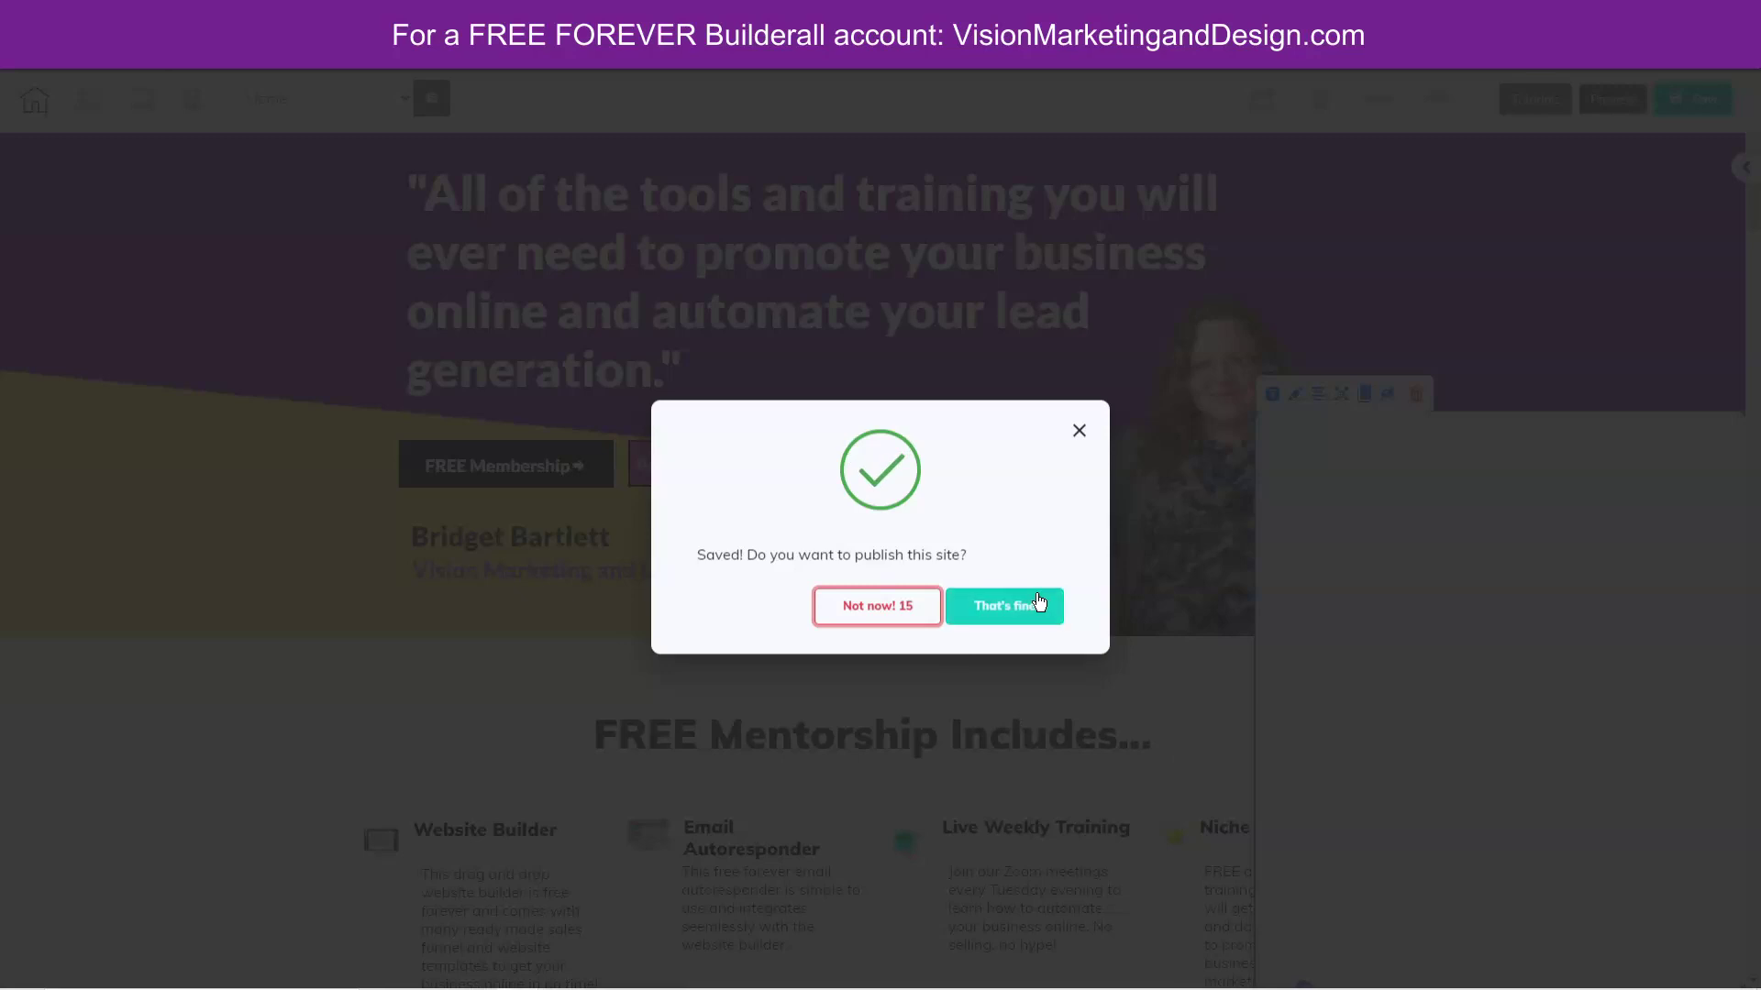
click(1039, 601)
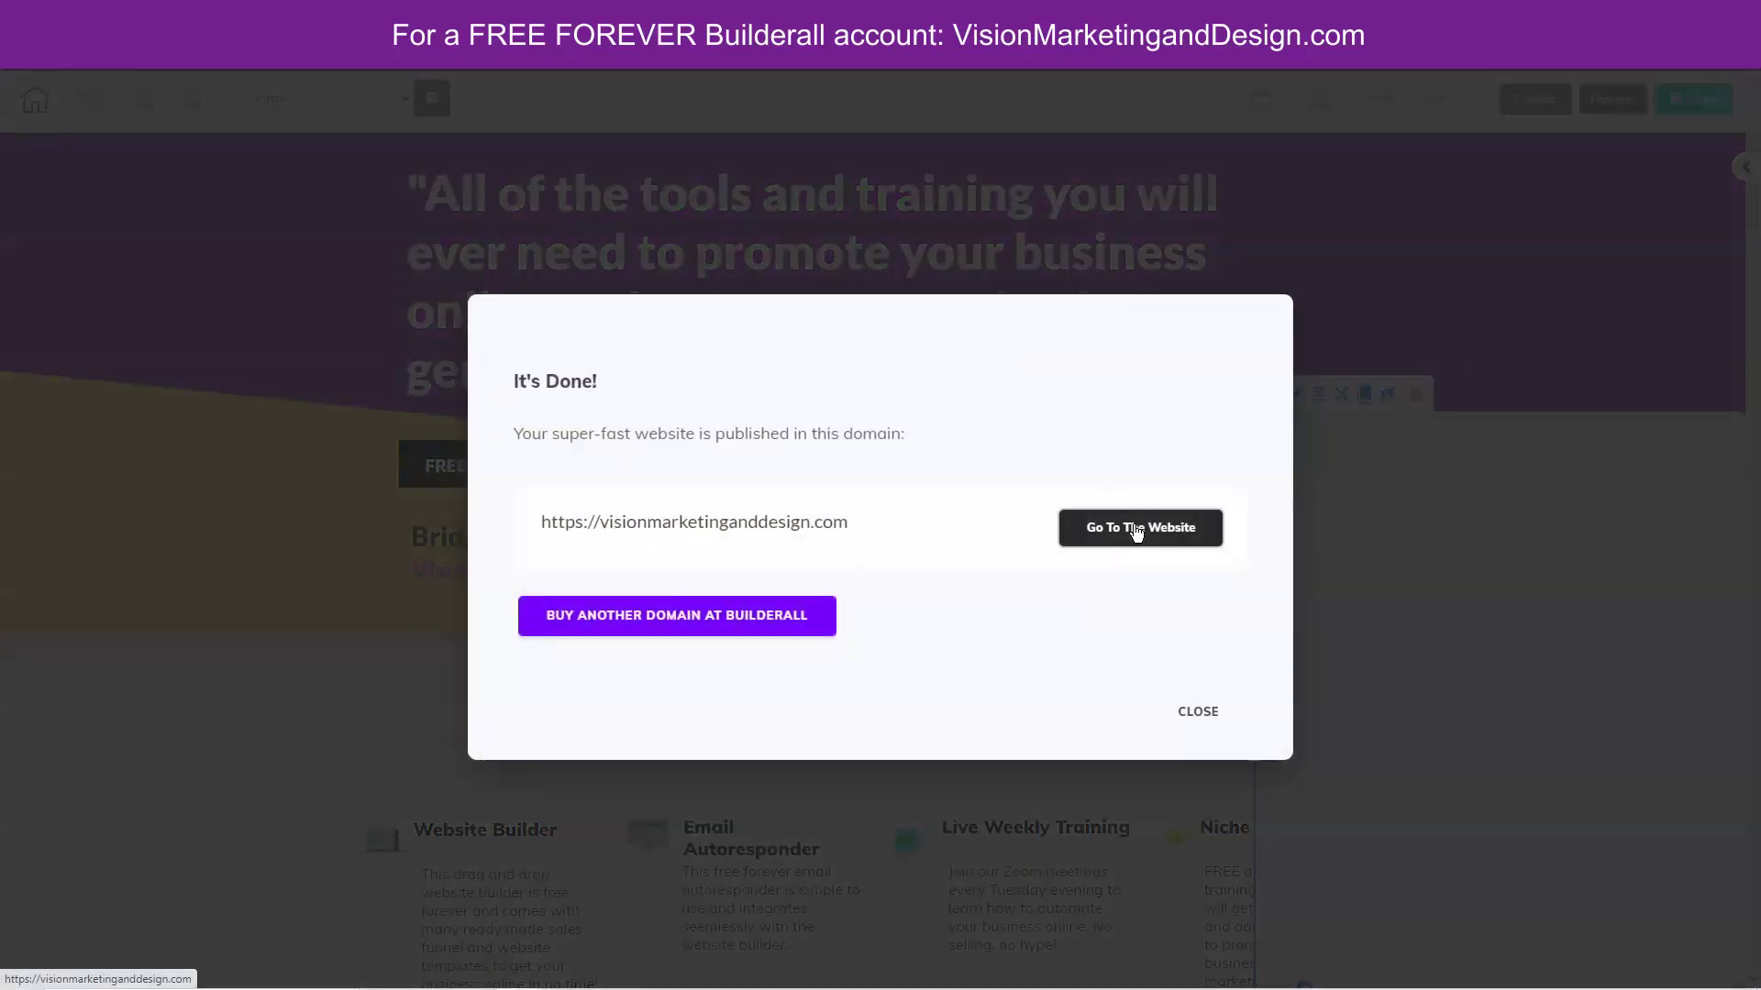
click(1132, 524)
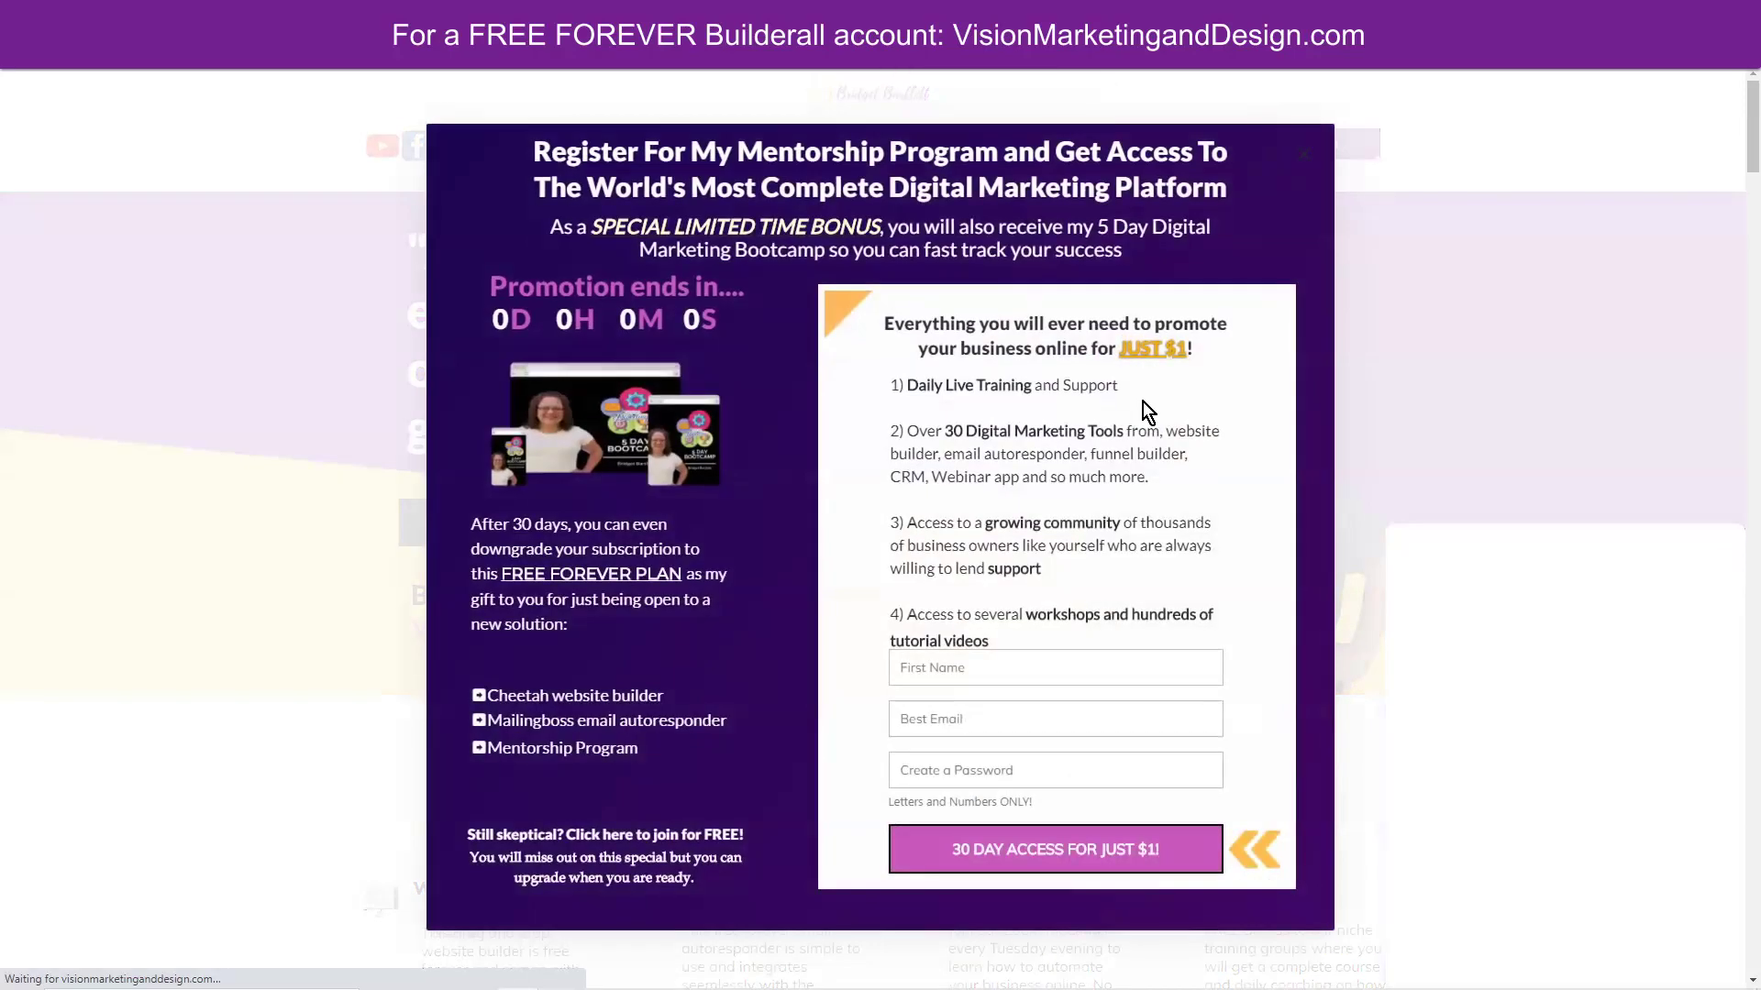
click(1482, 222)
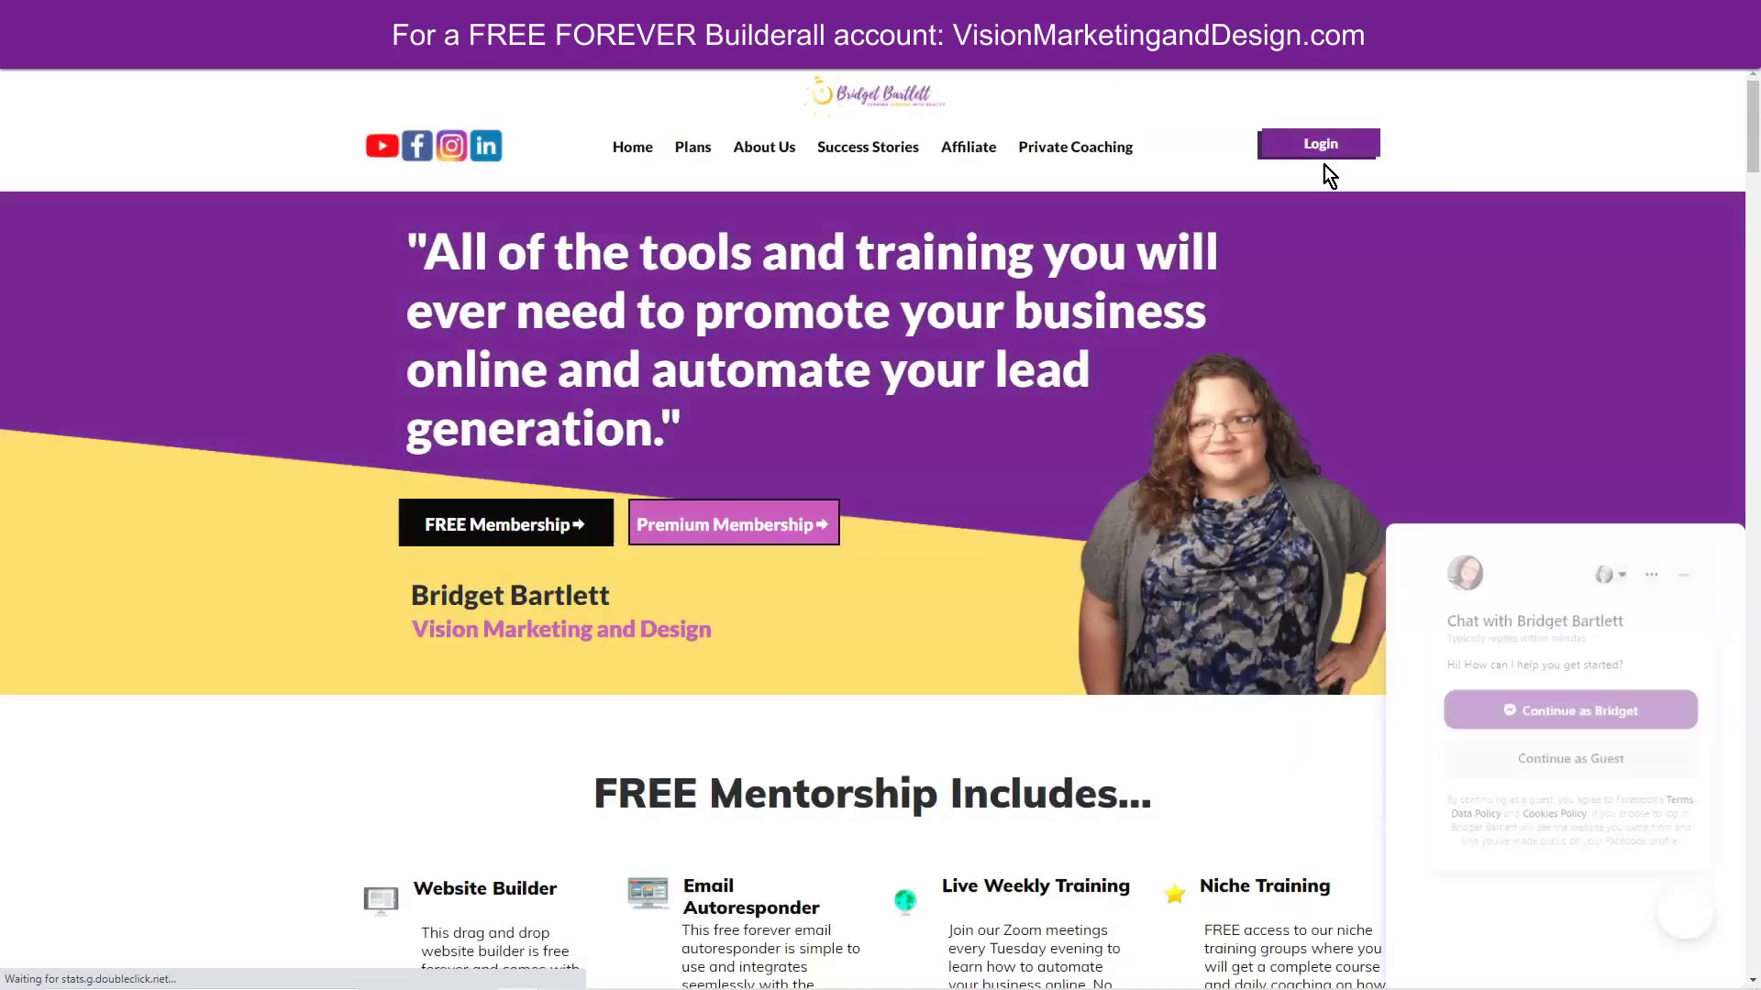
key(F5)
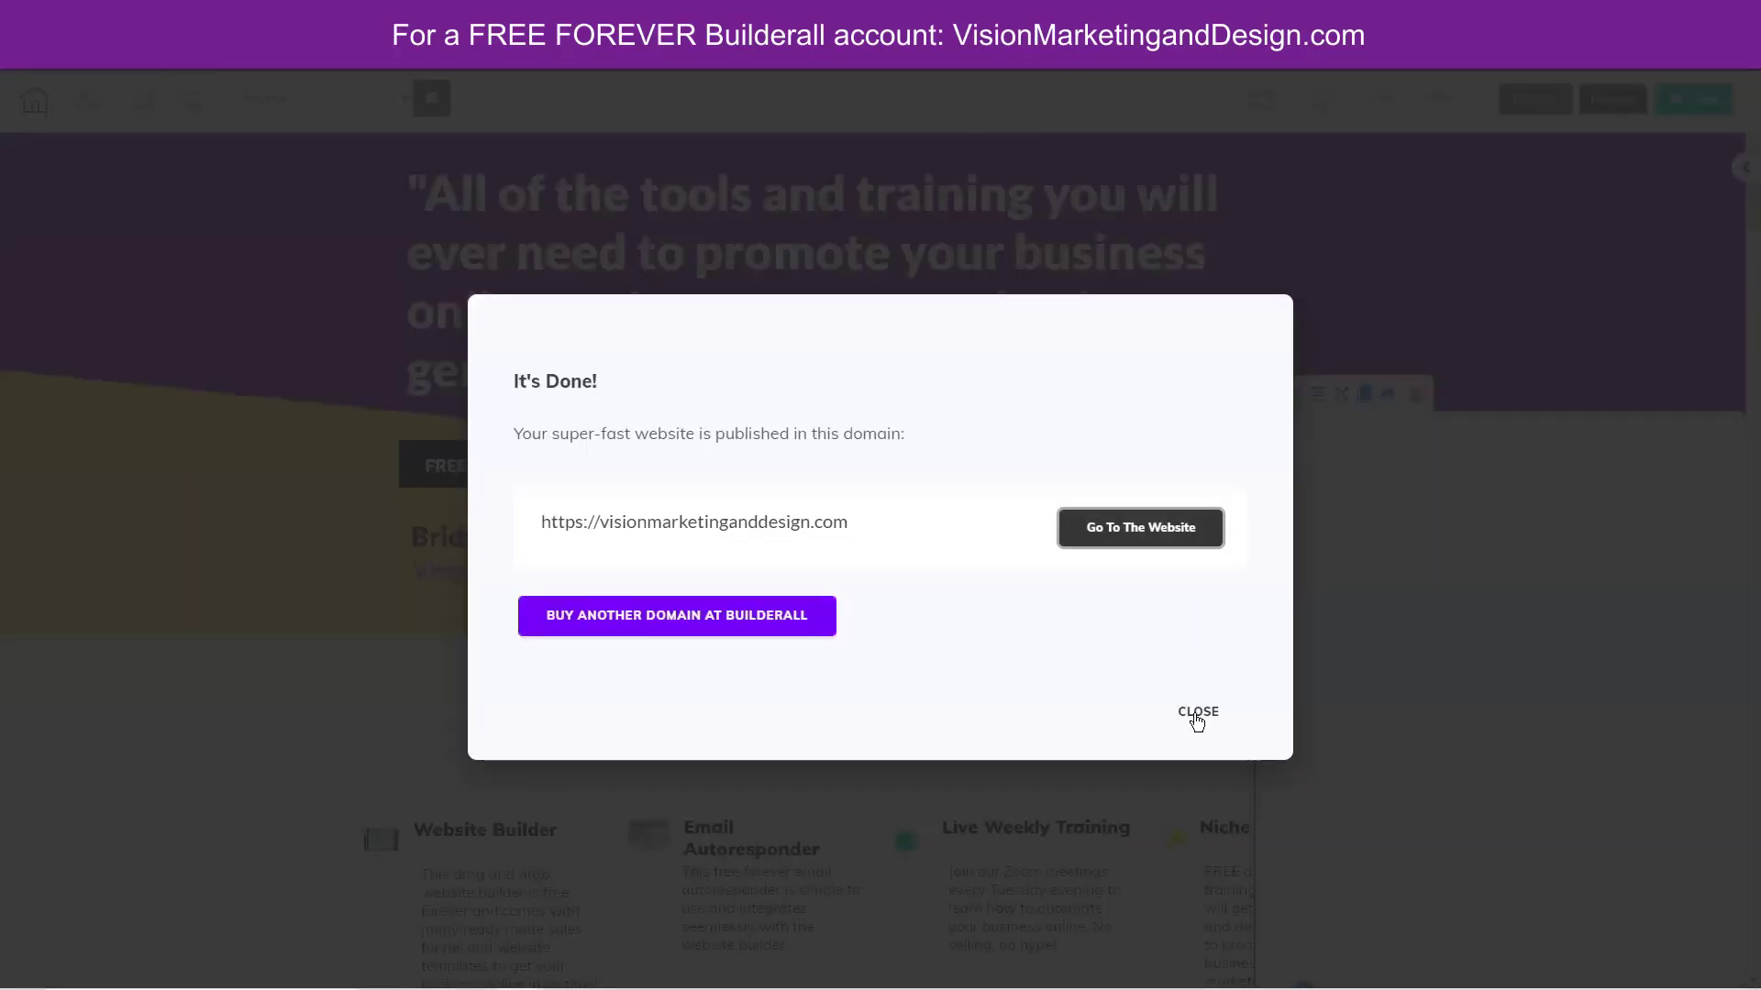
Step: Close the publishing confirmation, move the iframe up to the box's top edge, and stretch it to nearly fill the box
click(1196, 722)
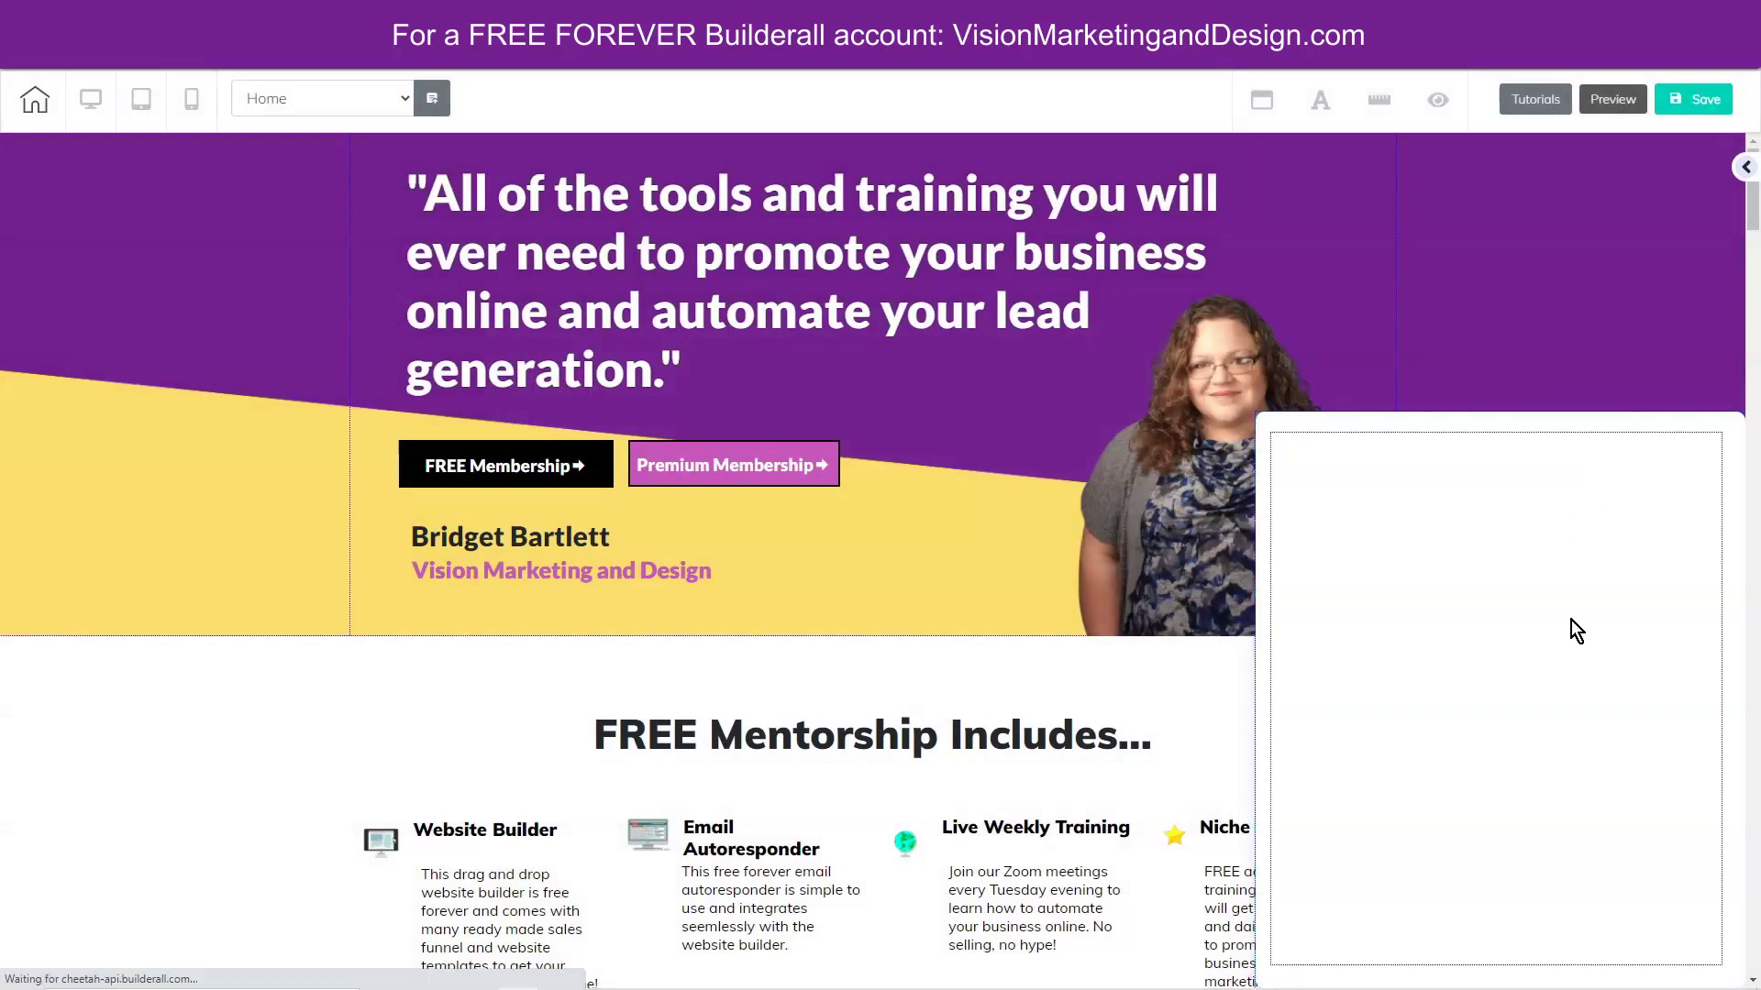
drag(1523, 586, 1523, 572)
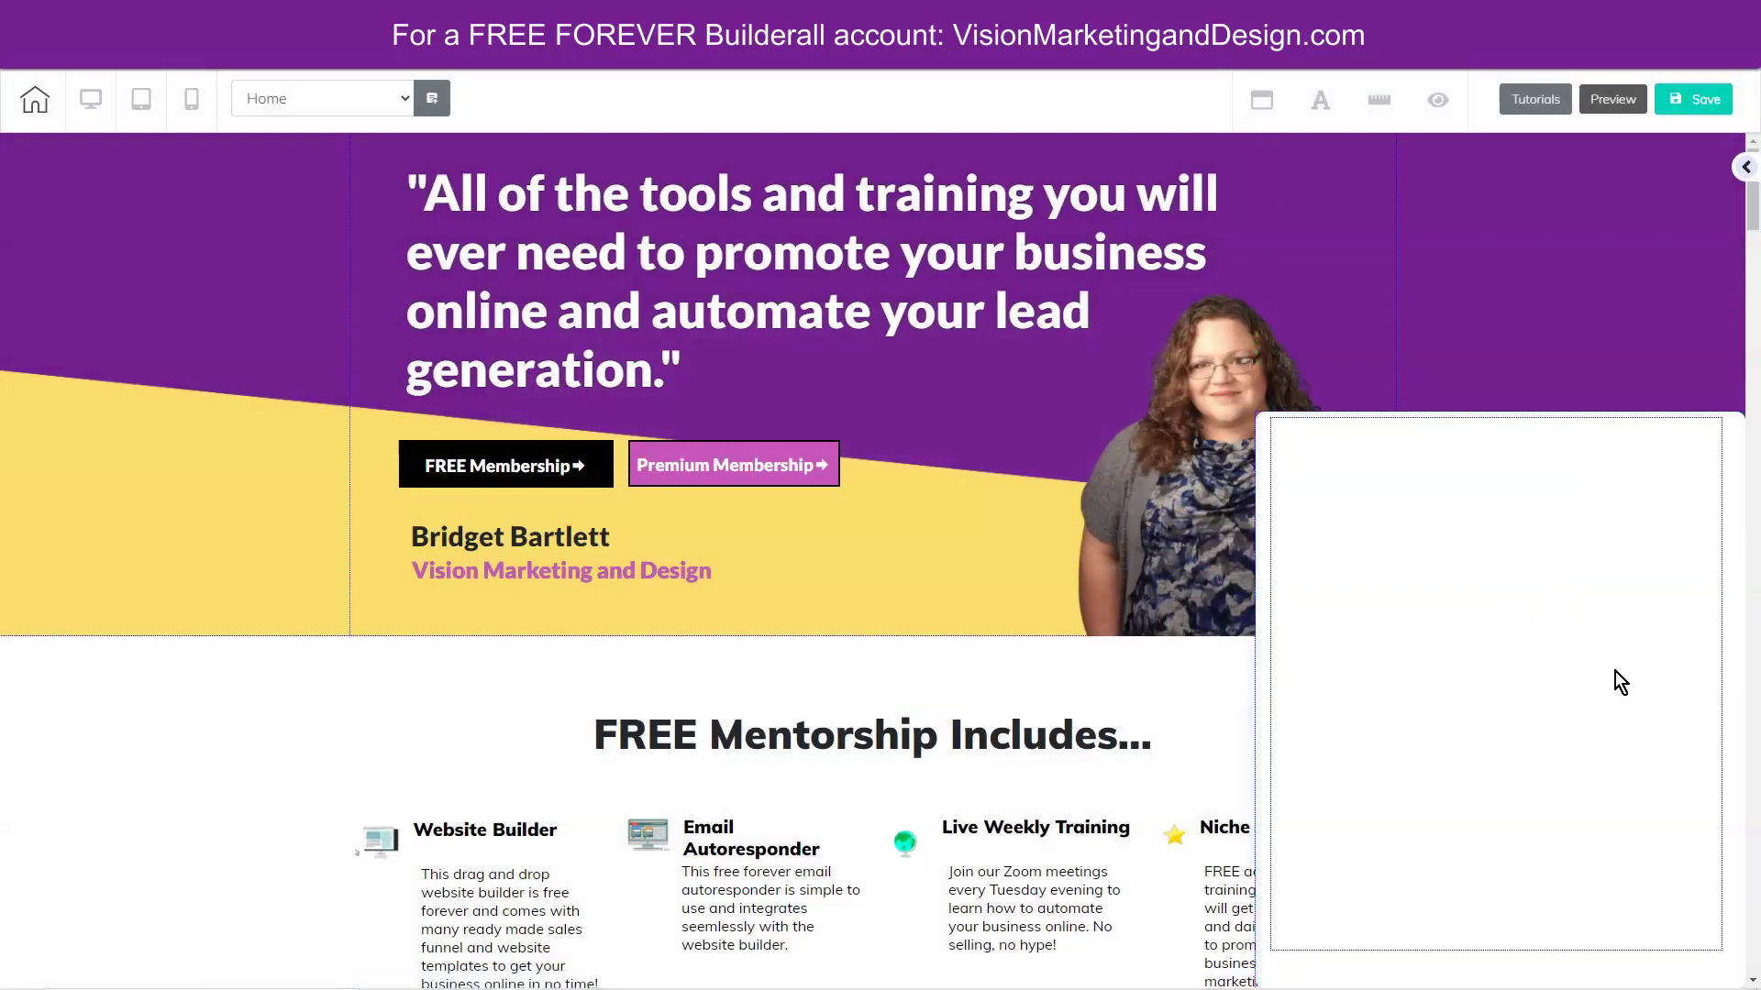
drag(1720, 947, 1730, 979)
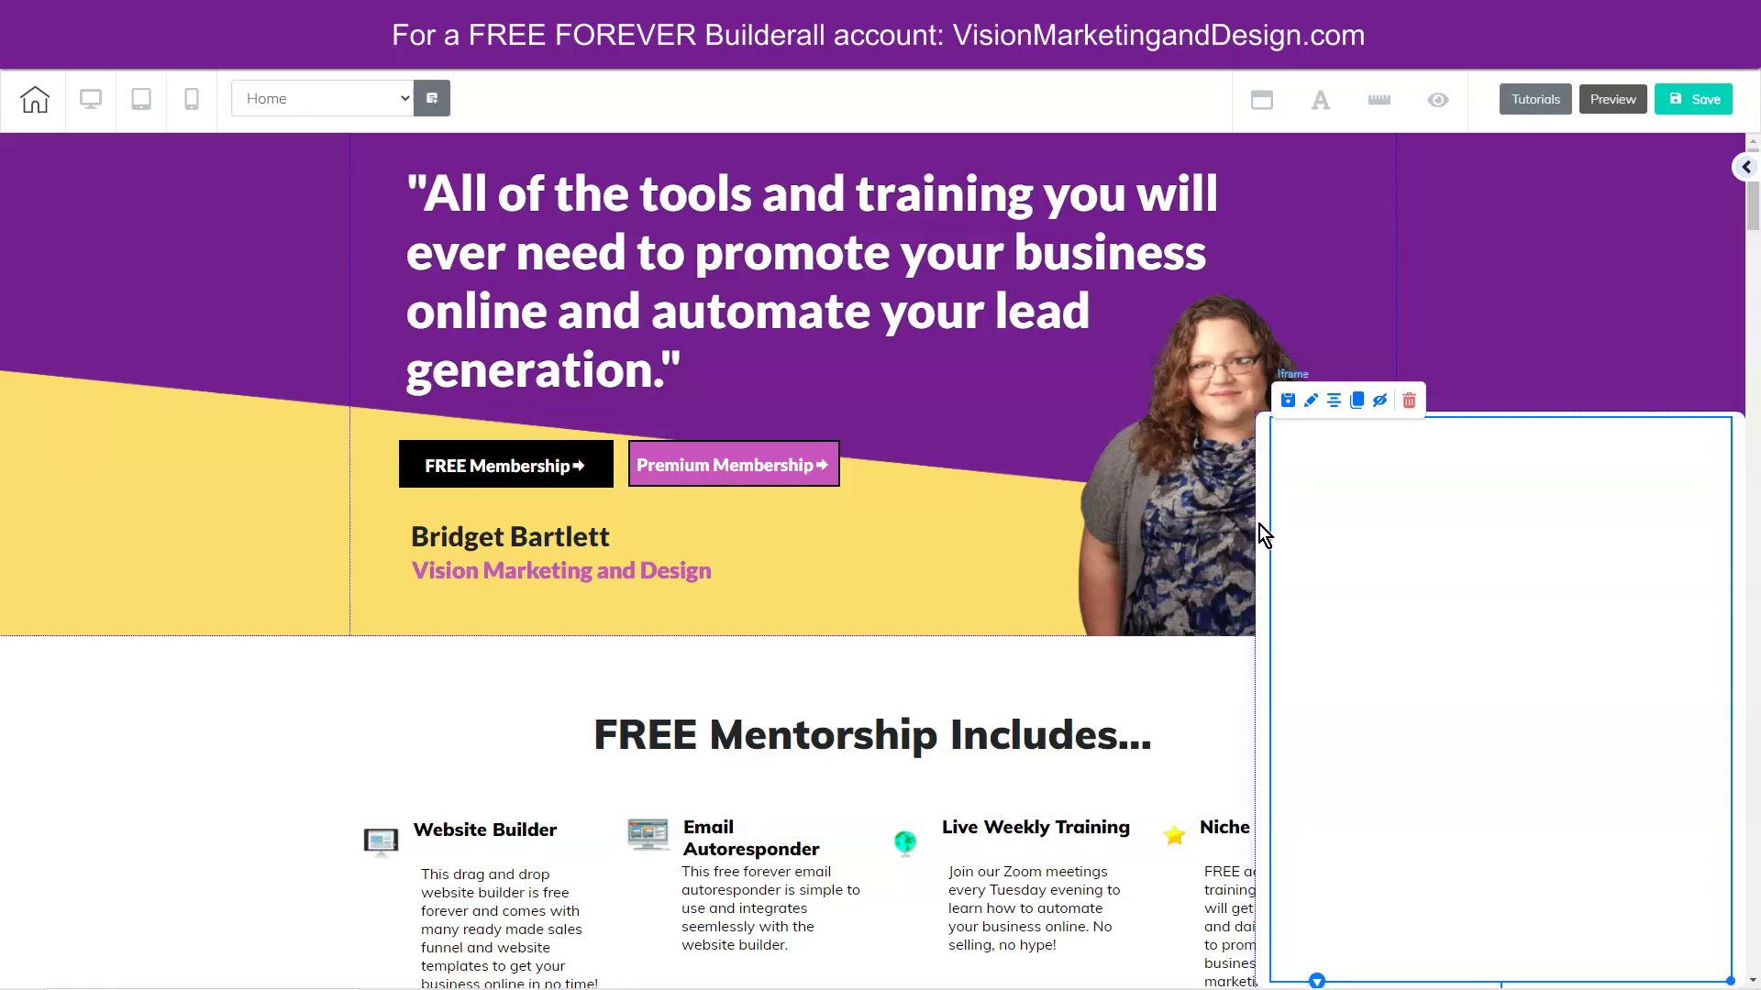
Step: Make the box's solid white background fully transparent by setting its color alpha to 0
click(1258, 525)
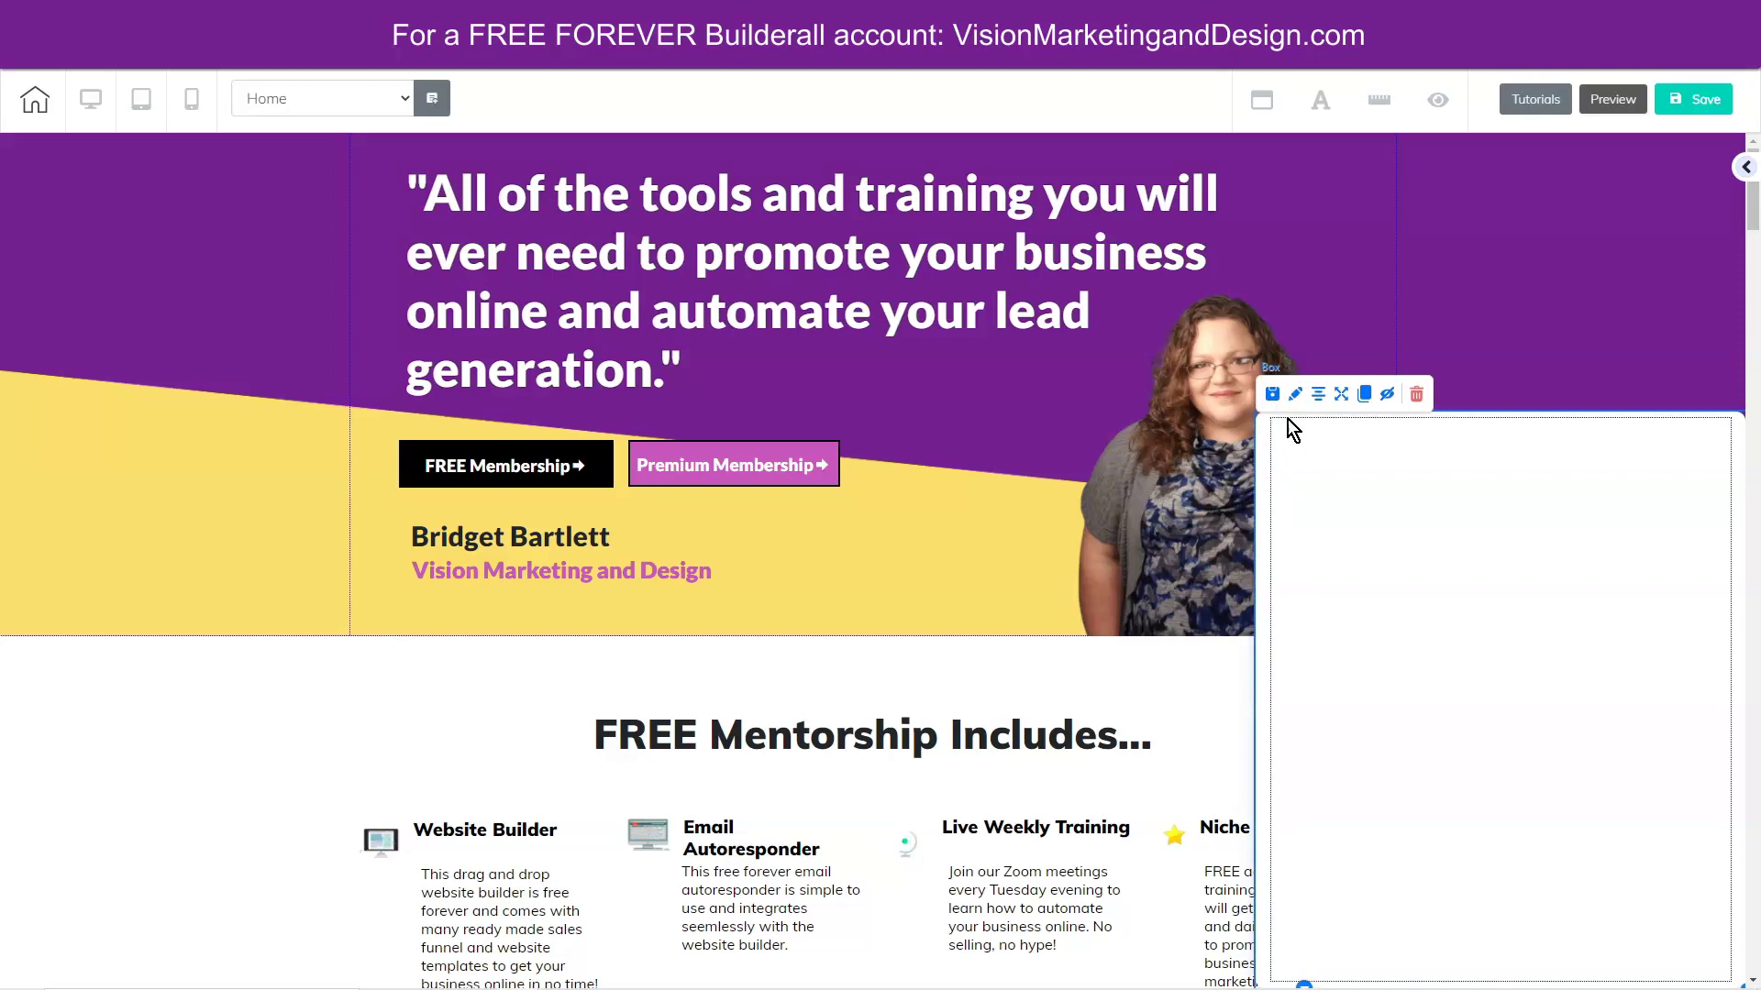
click(1295, 397)
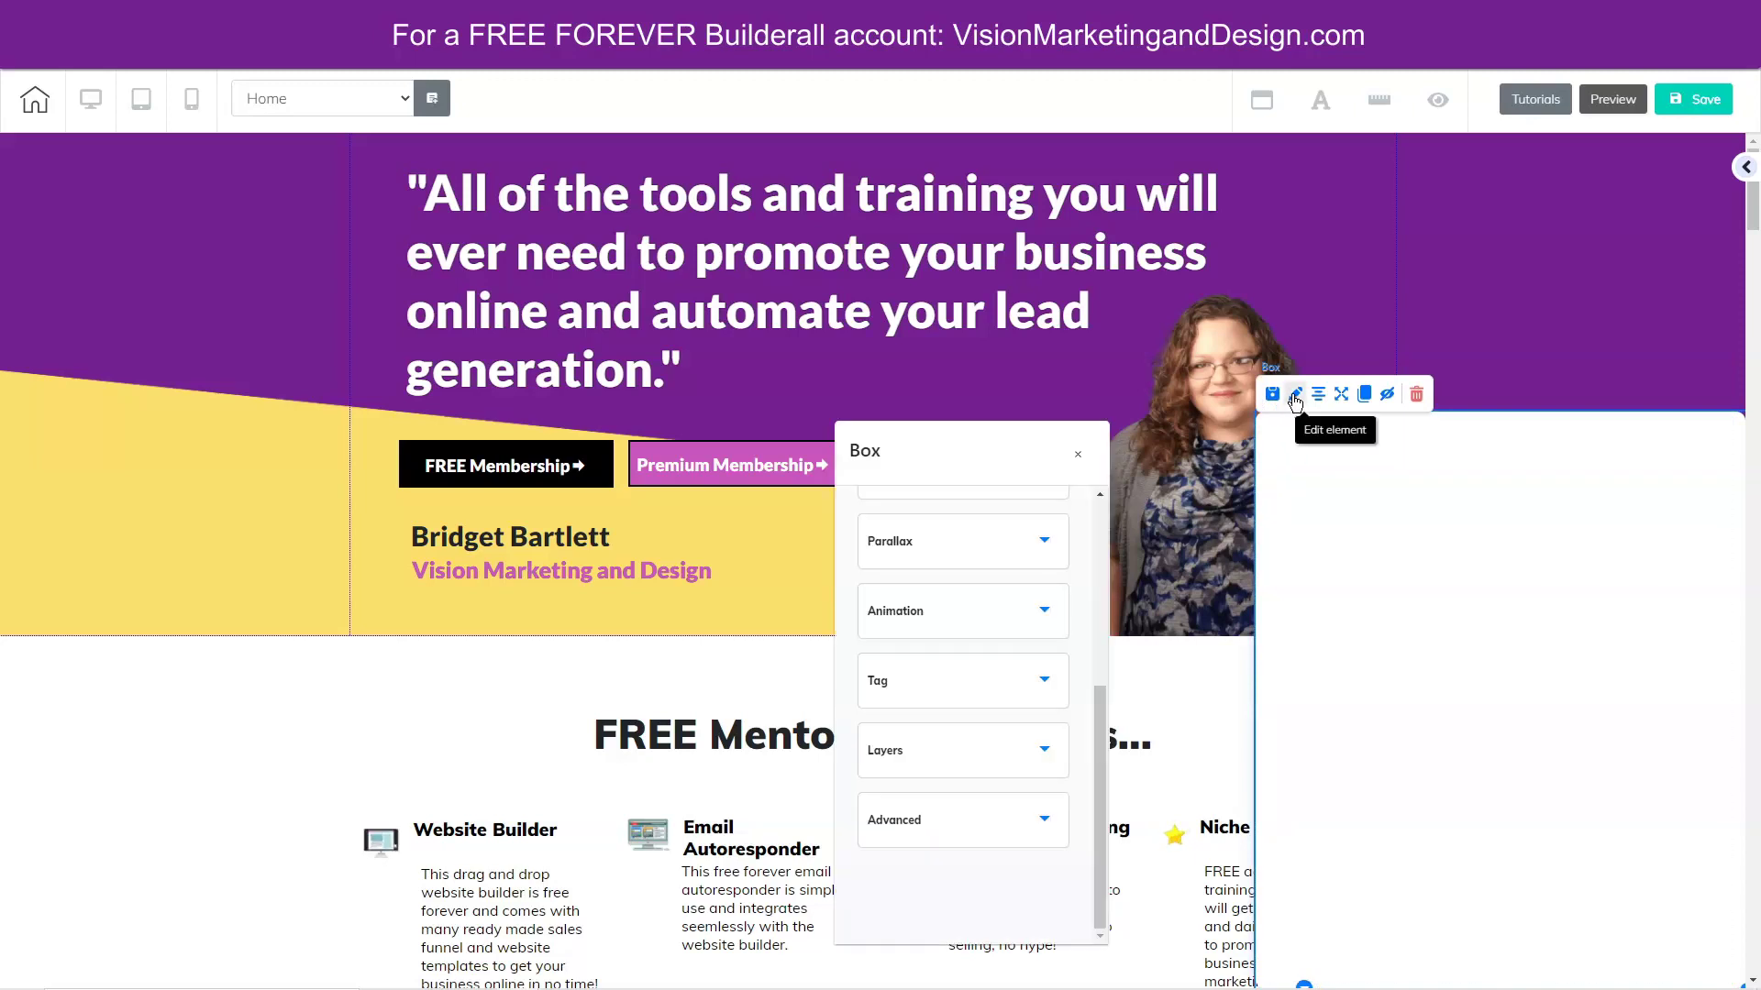
scroll(963, 674, up, 5)
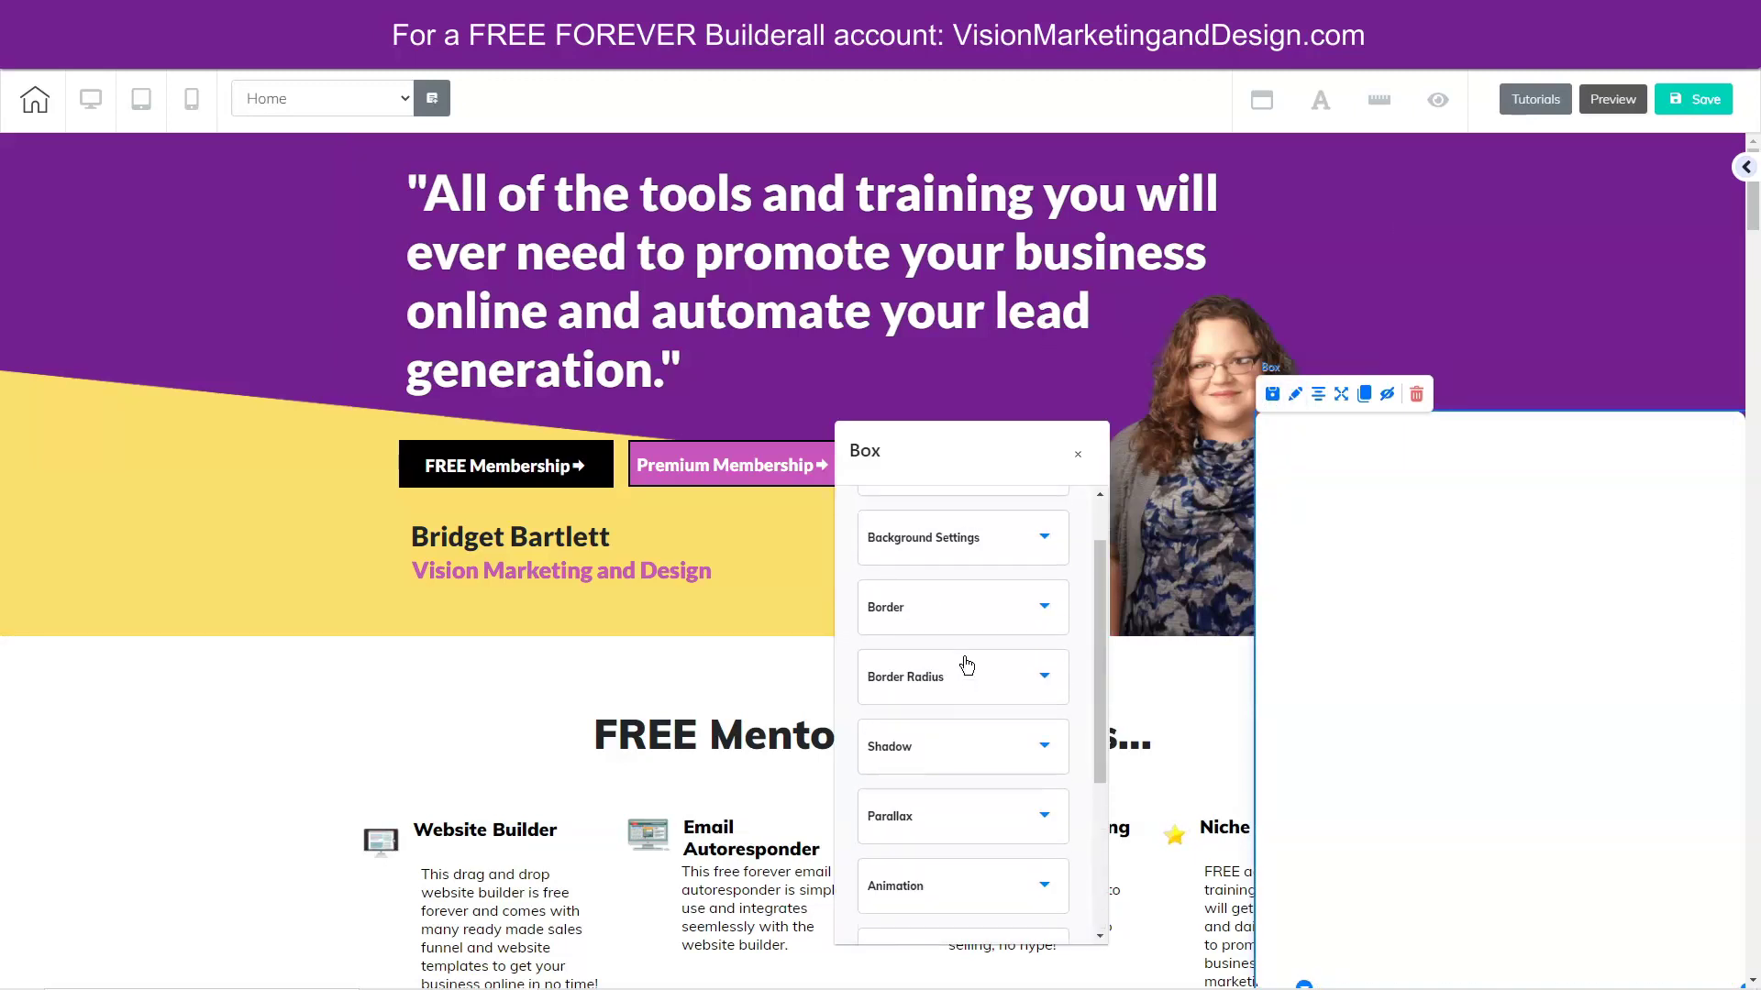
click(962, 619)
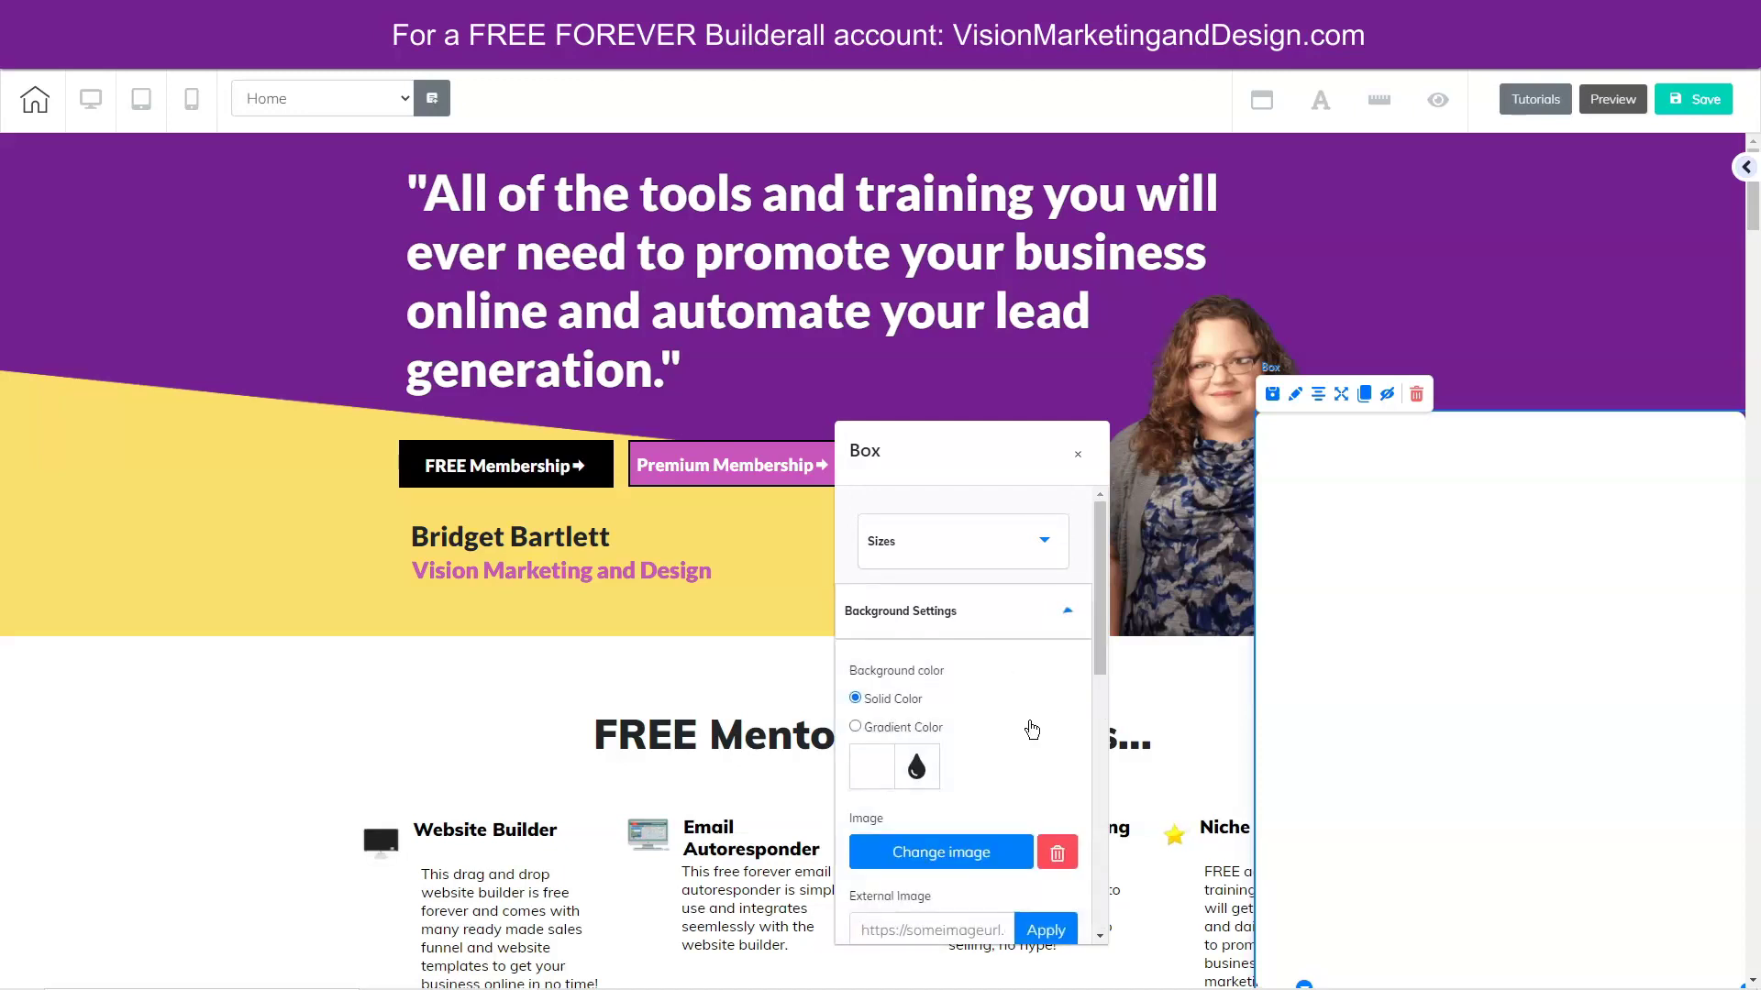
scroll(1018, 716, down, 2)
scroll(999, 697, up, 2)
scroll(995, 689, up, 1)
click(872, 761)
scroll(1086, 717, down, 3)
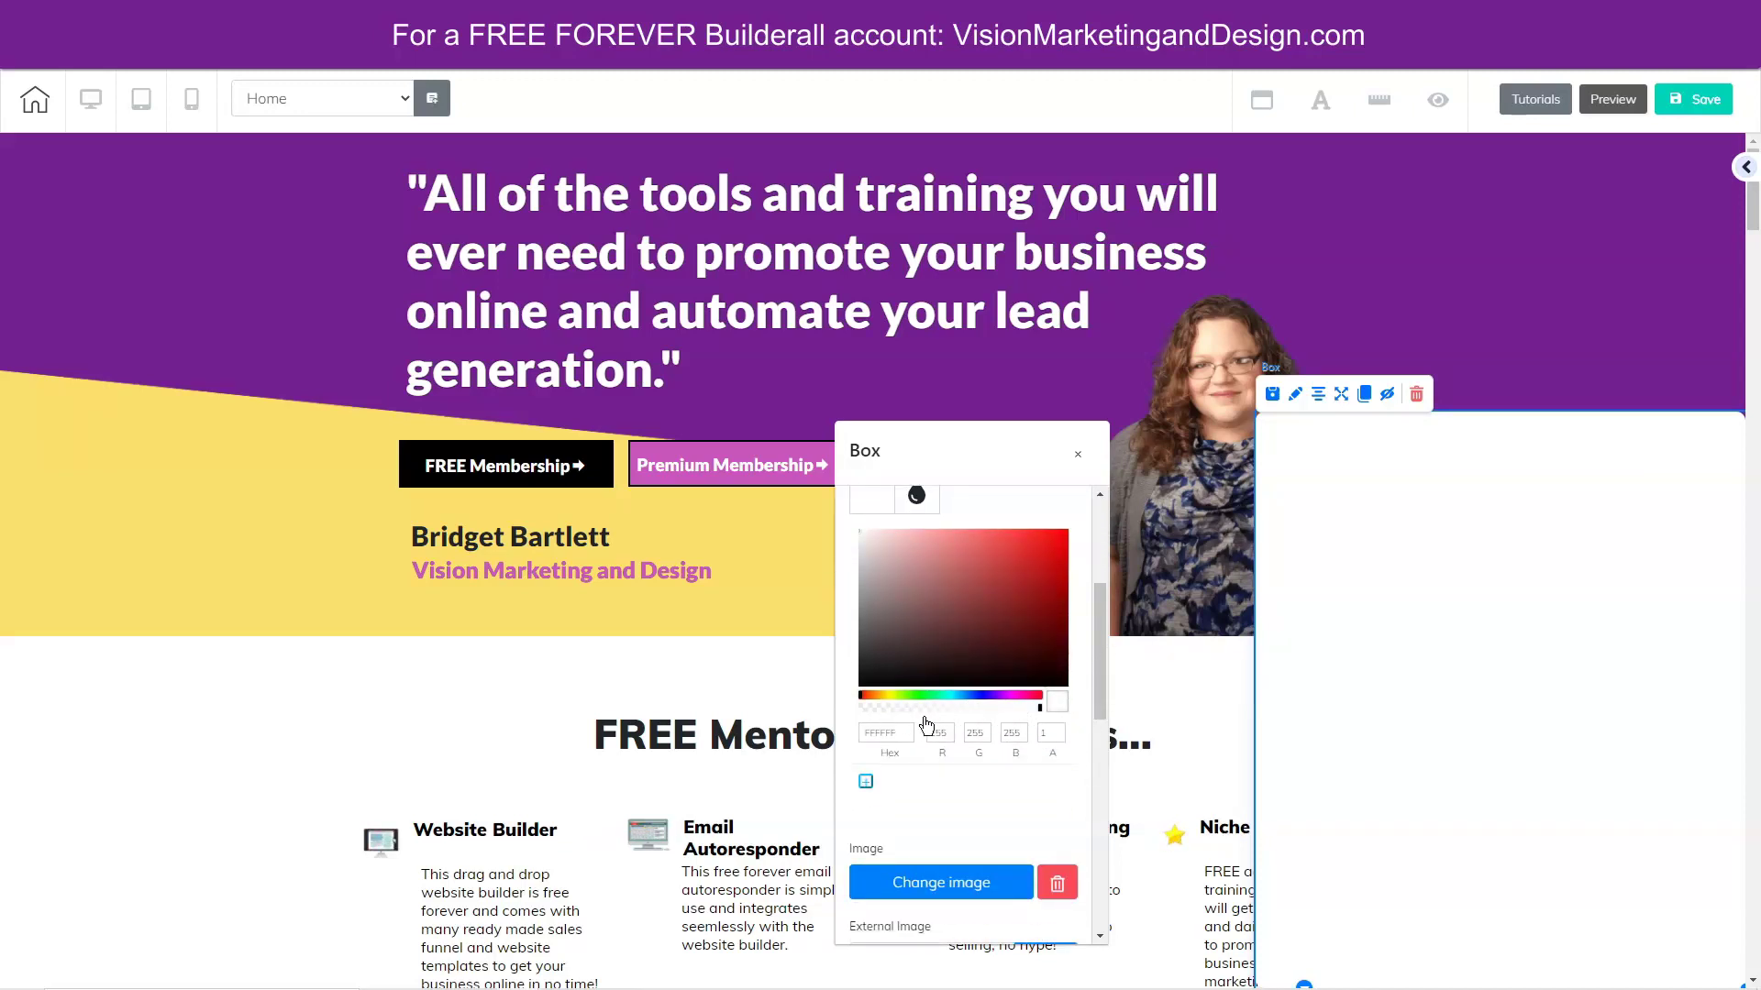
drag(1043, 715, 845, 708)
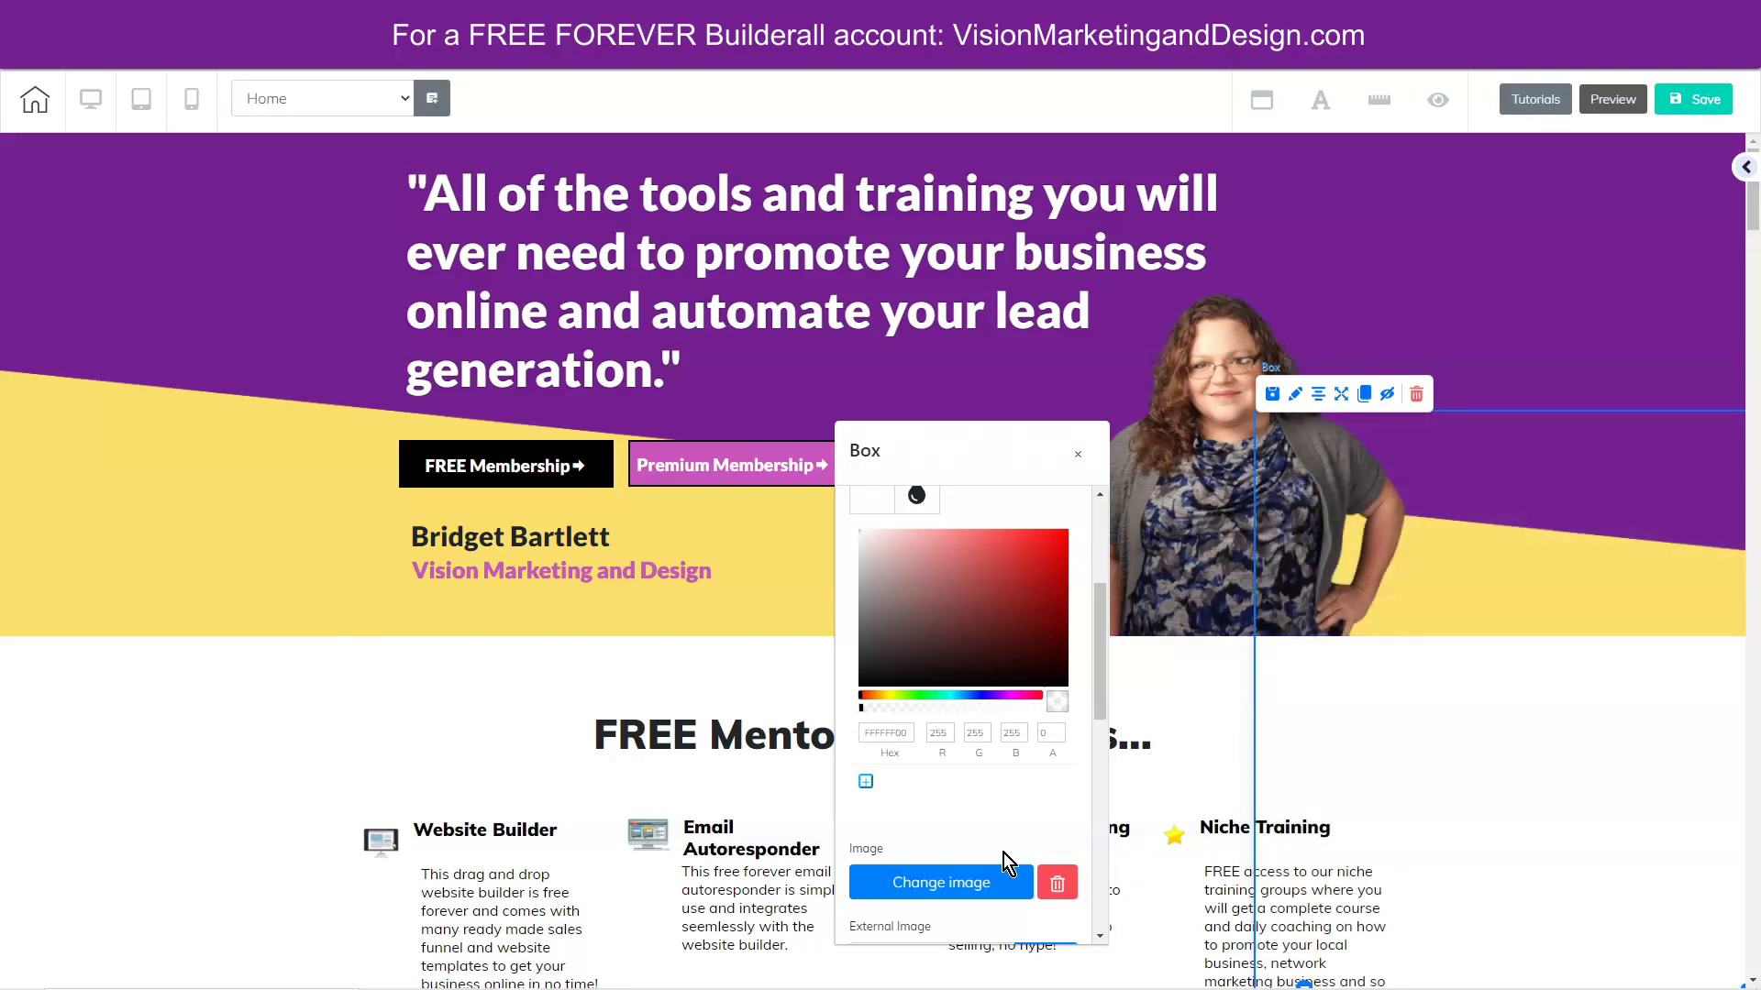
Step: Save and publish the site, check the chat widget on the live website without the registration popup, and return to editing
click(1694, 99)
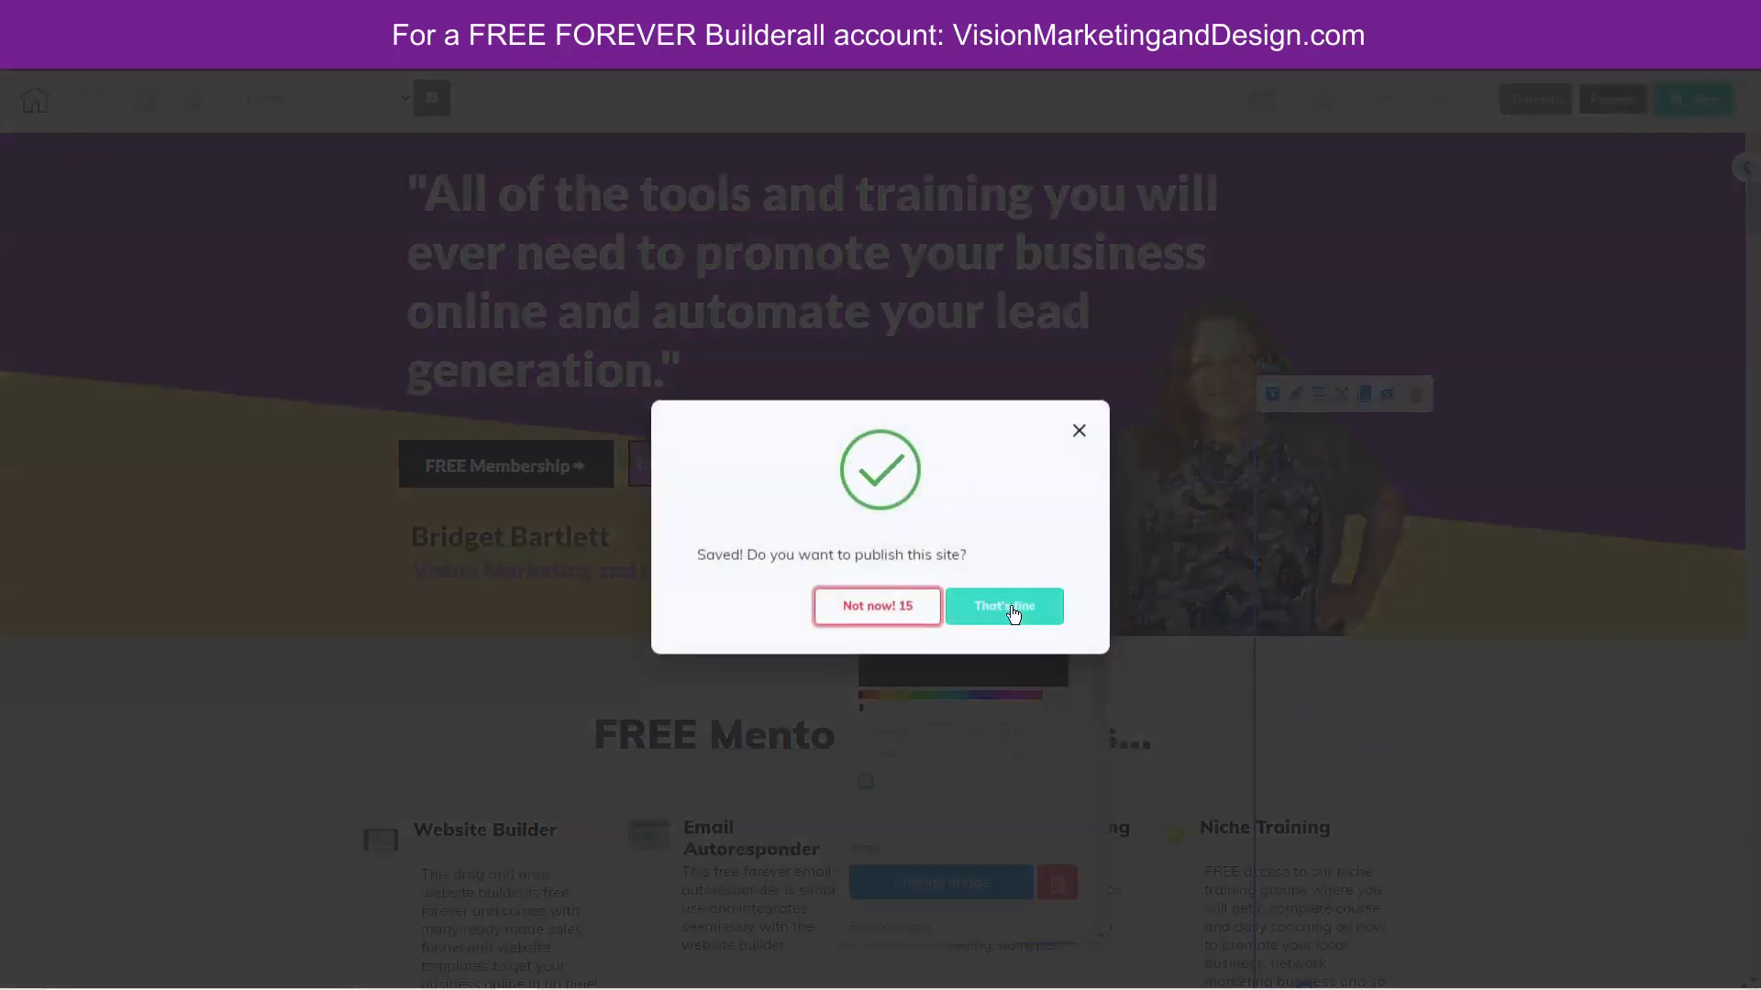
click(1013, 613)
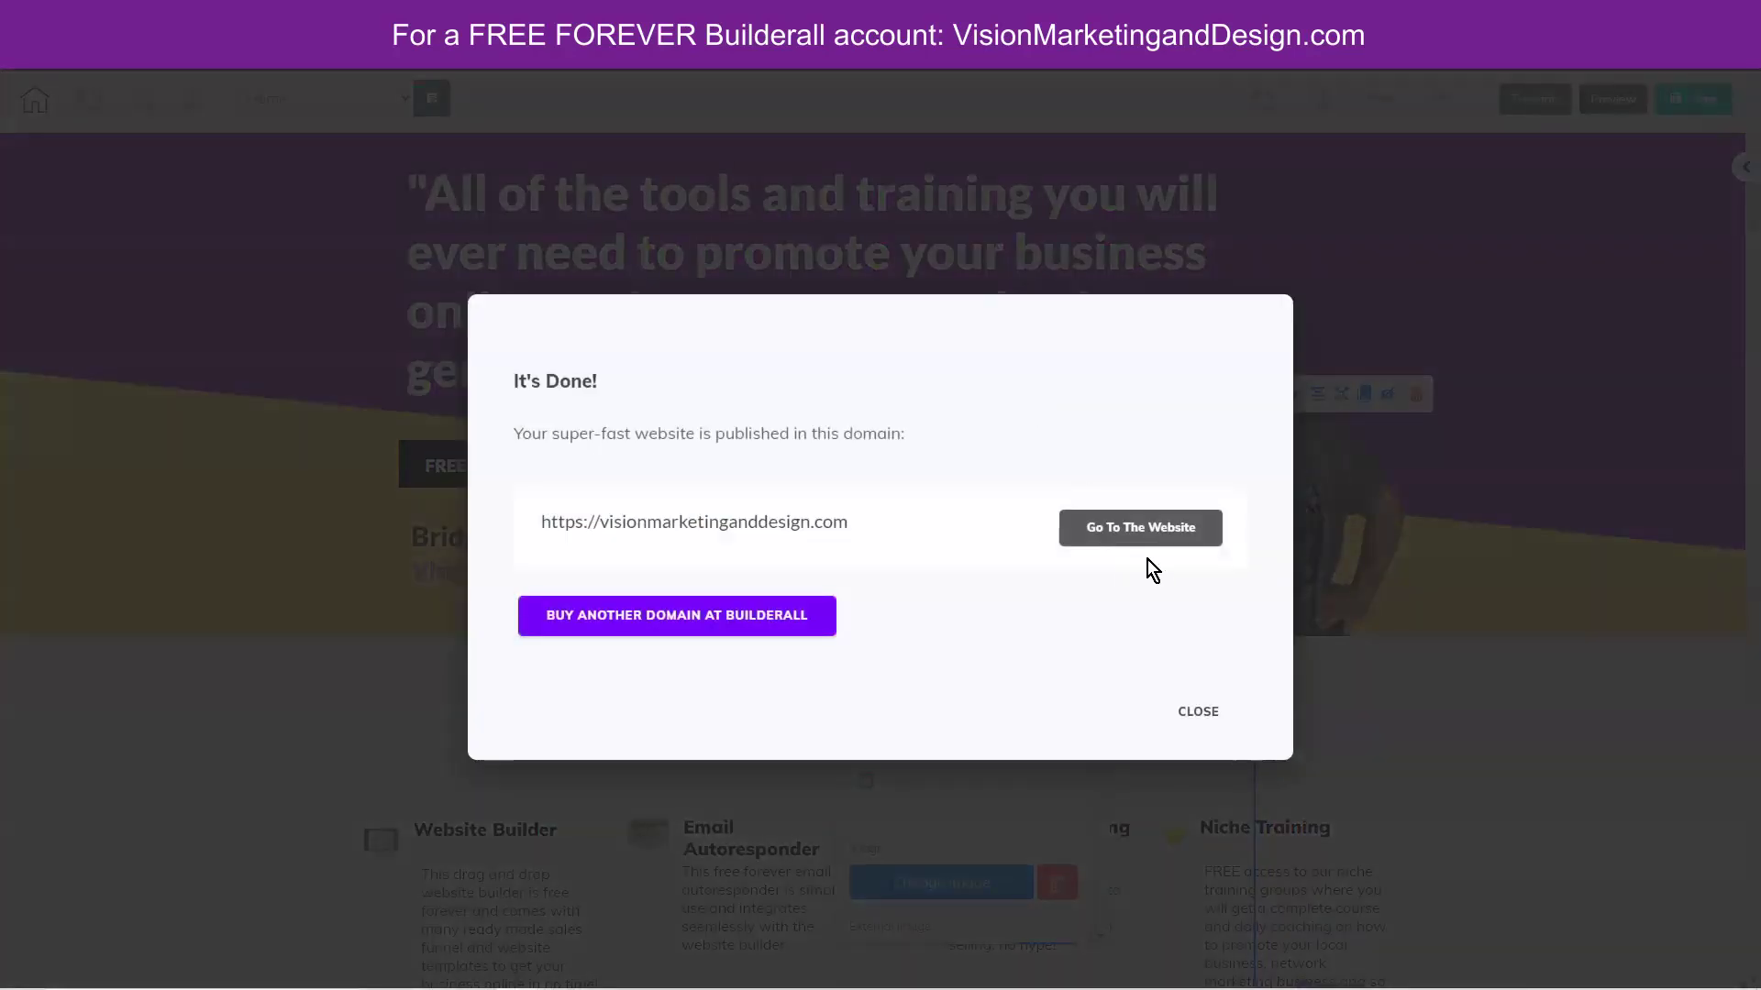
click(1133, 527)
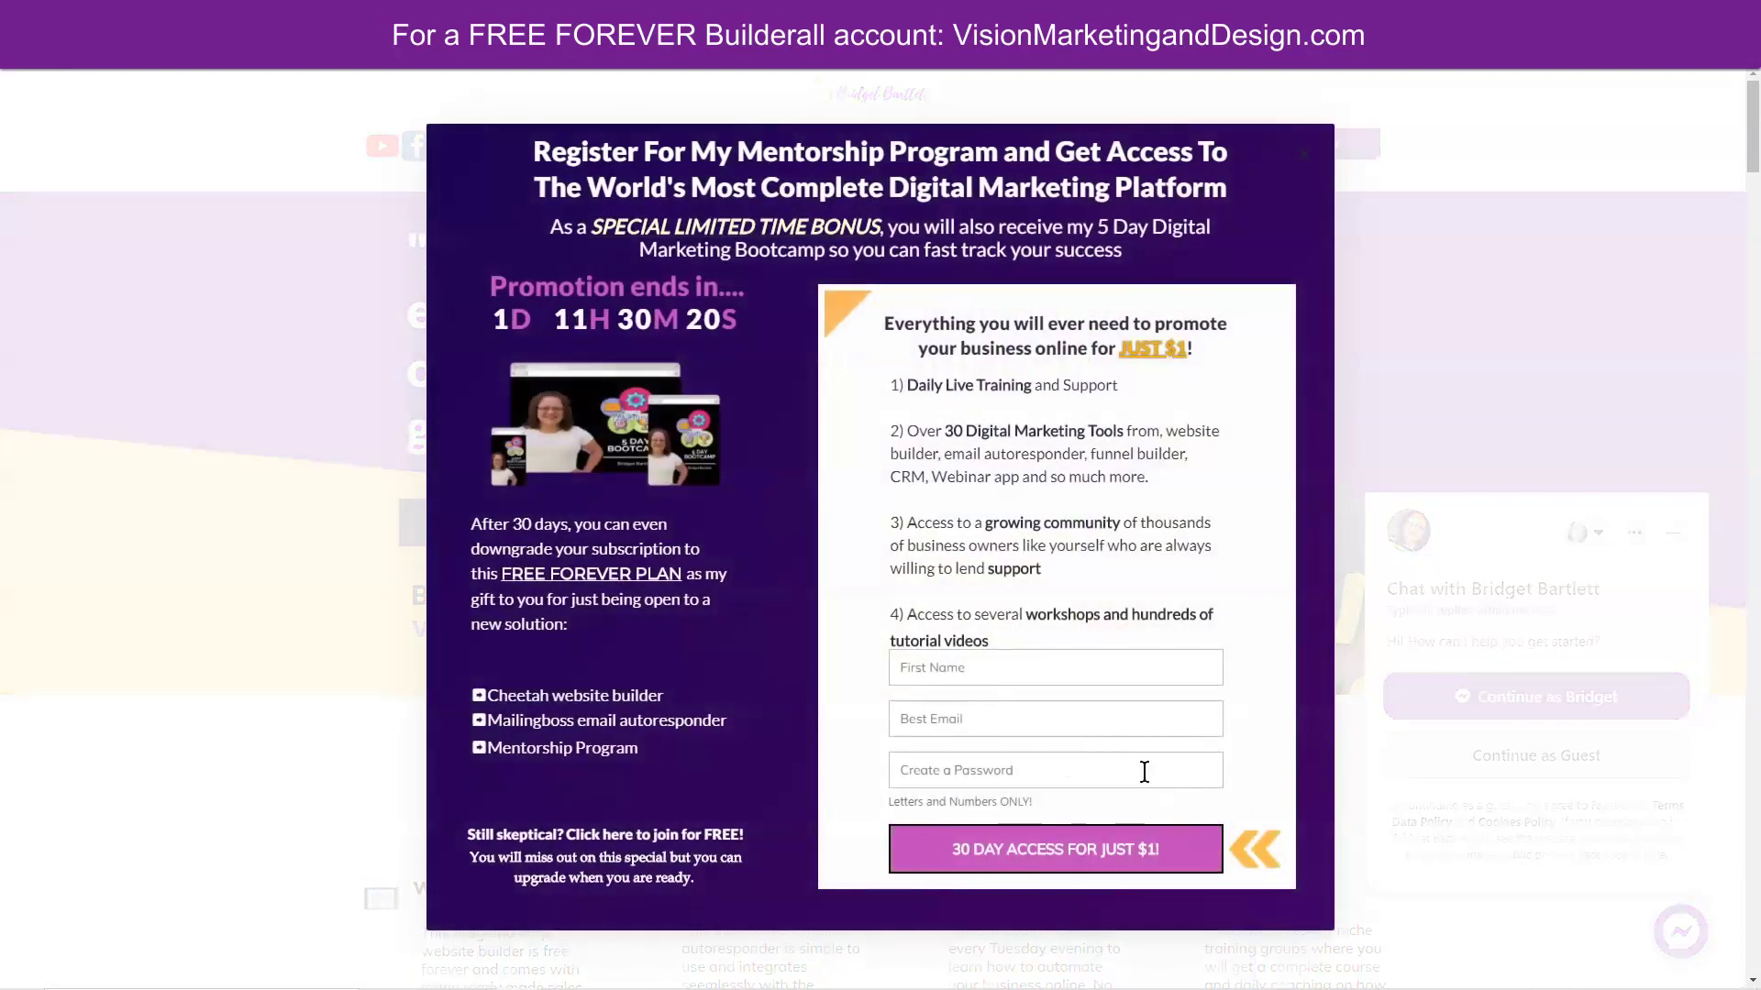
click(1310, 151)
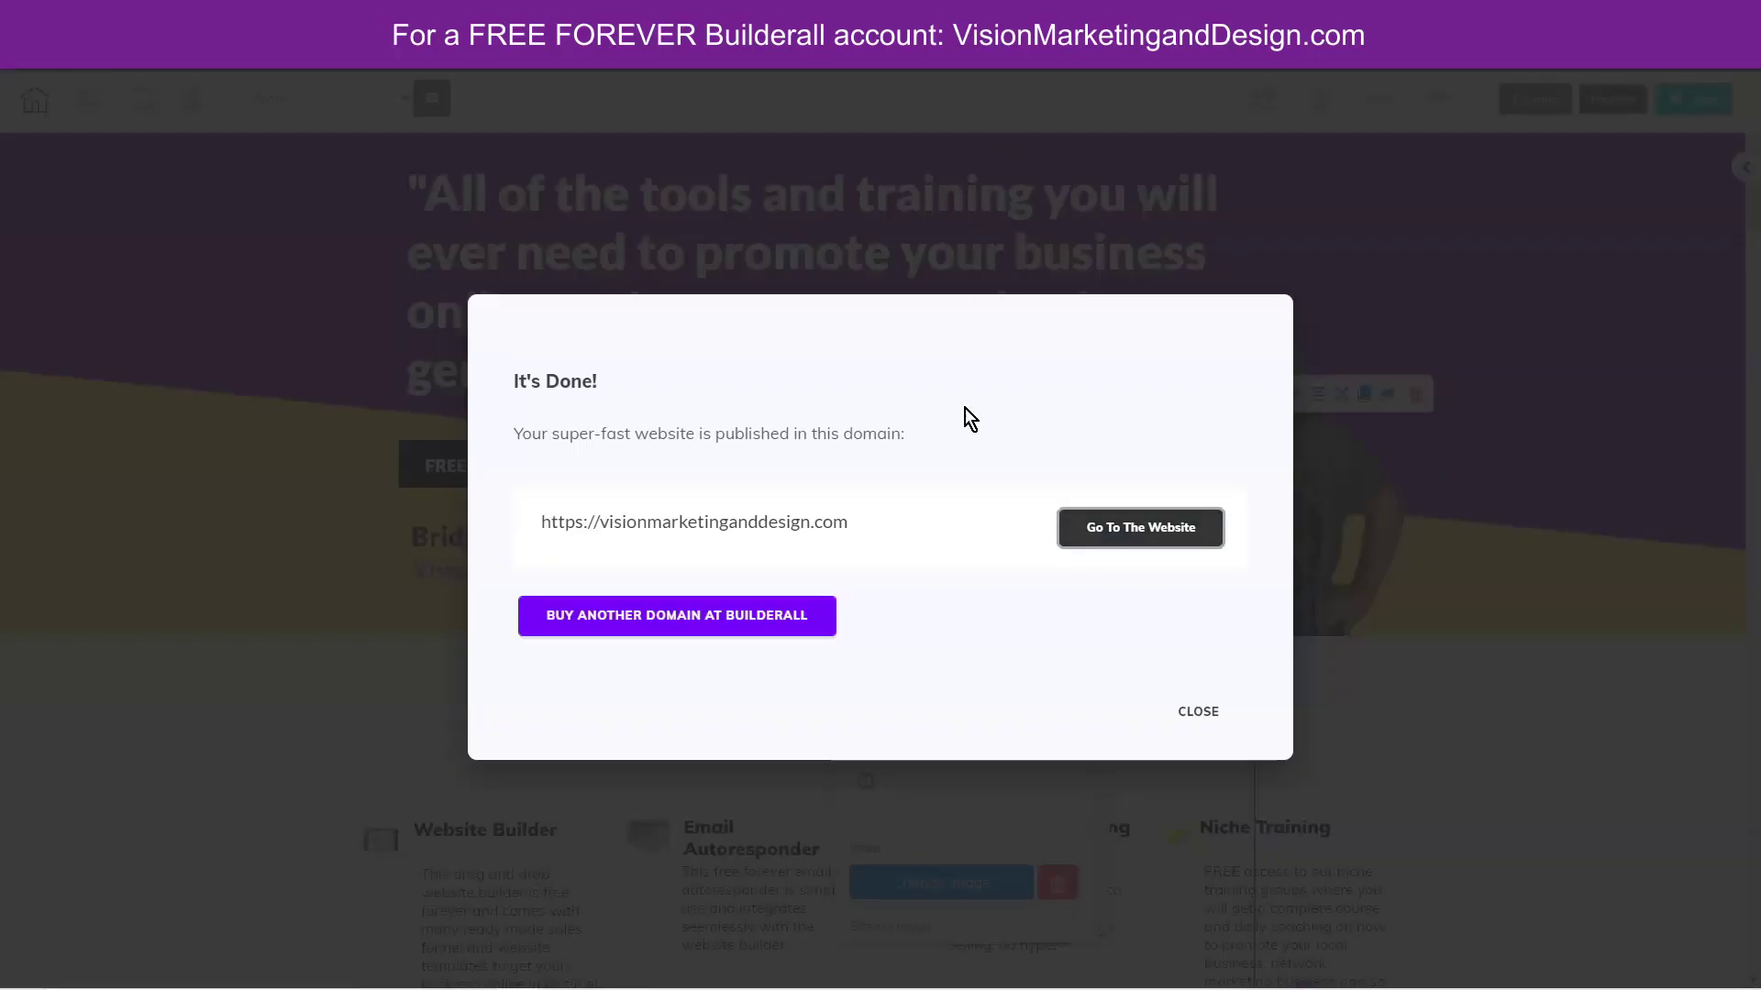
click(1201, 714)
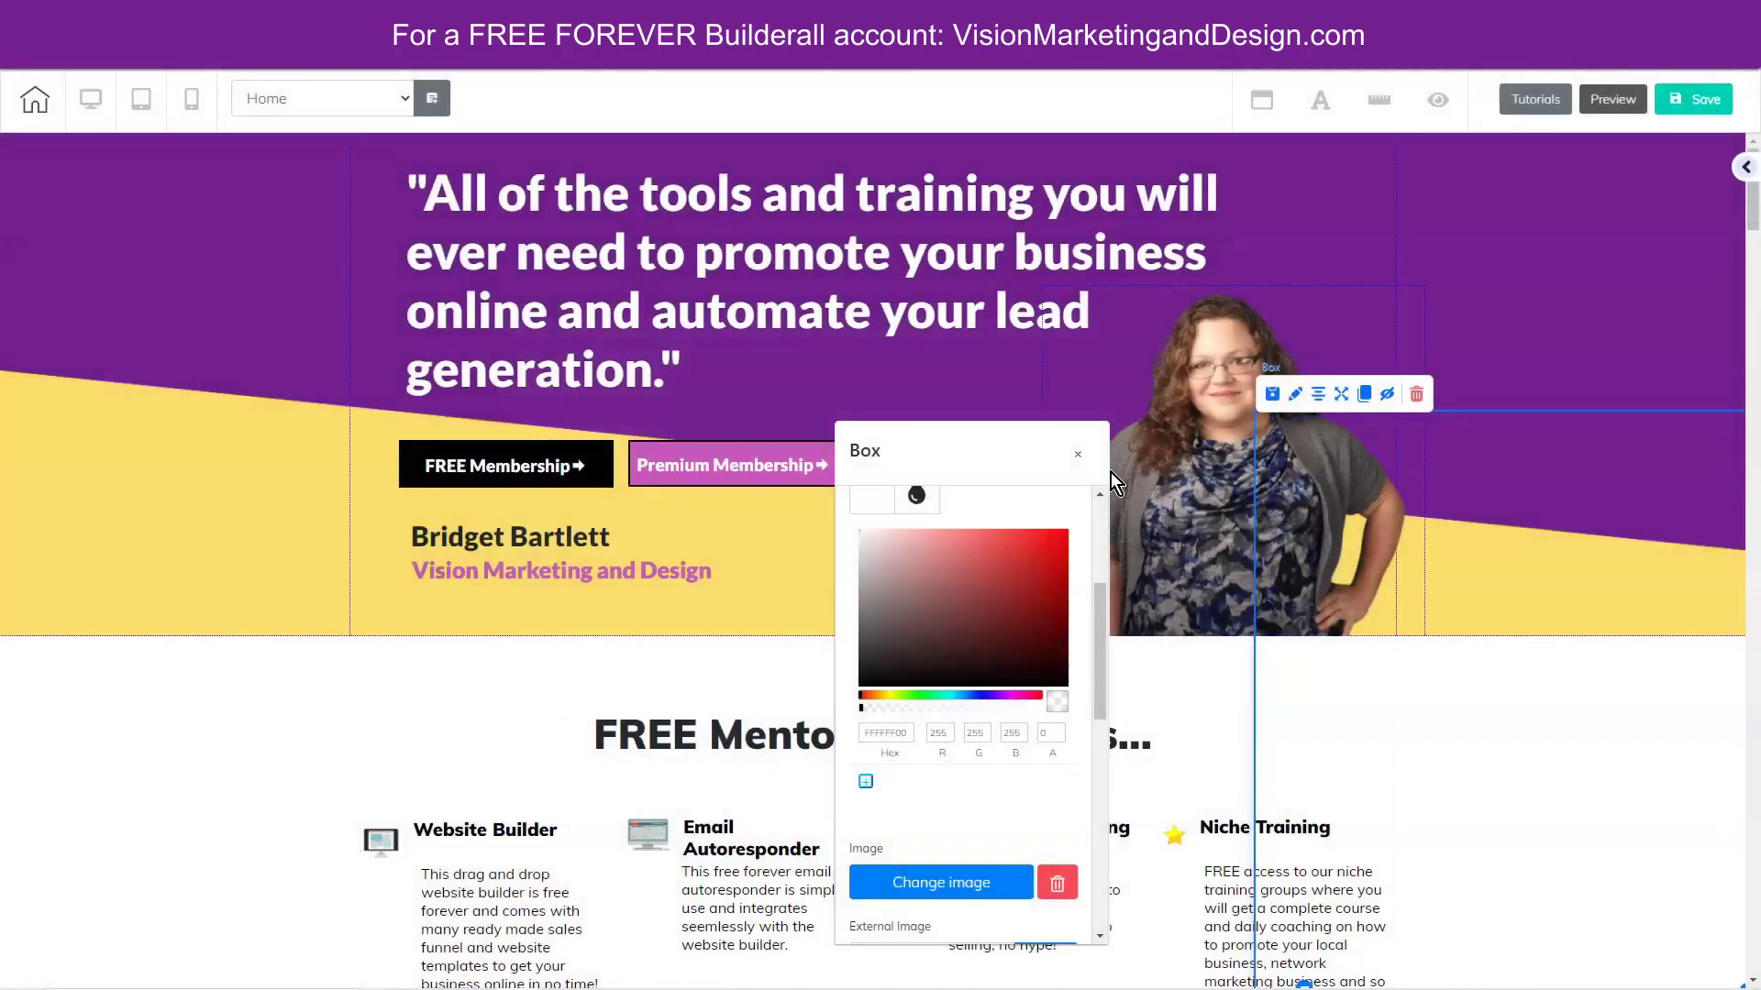
Step: Make the box's shadow color fully transparent with alpha 0, recheck the background color, and close the box settings
scroll(1008, 820, down, 2)
scroll(1009, 820, down, 4)
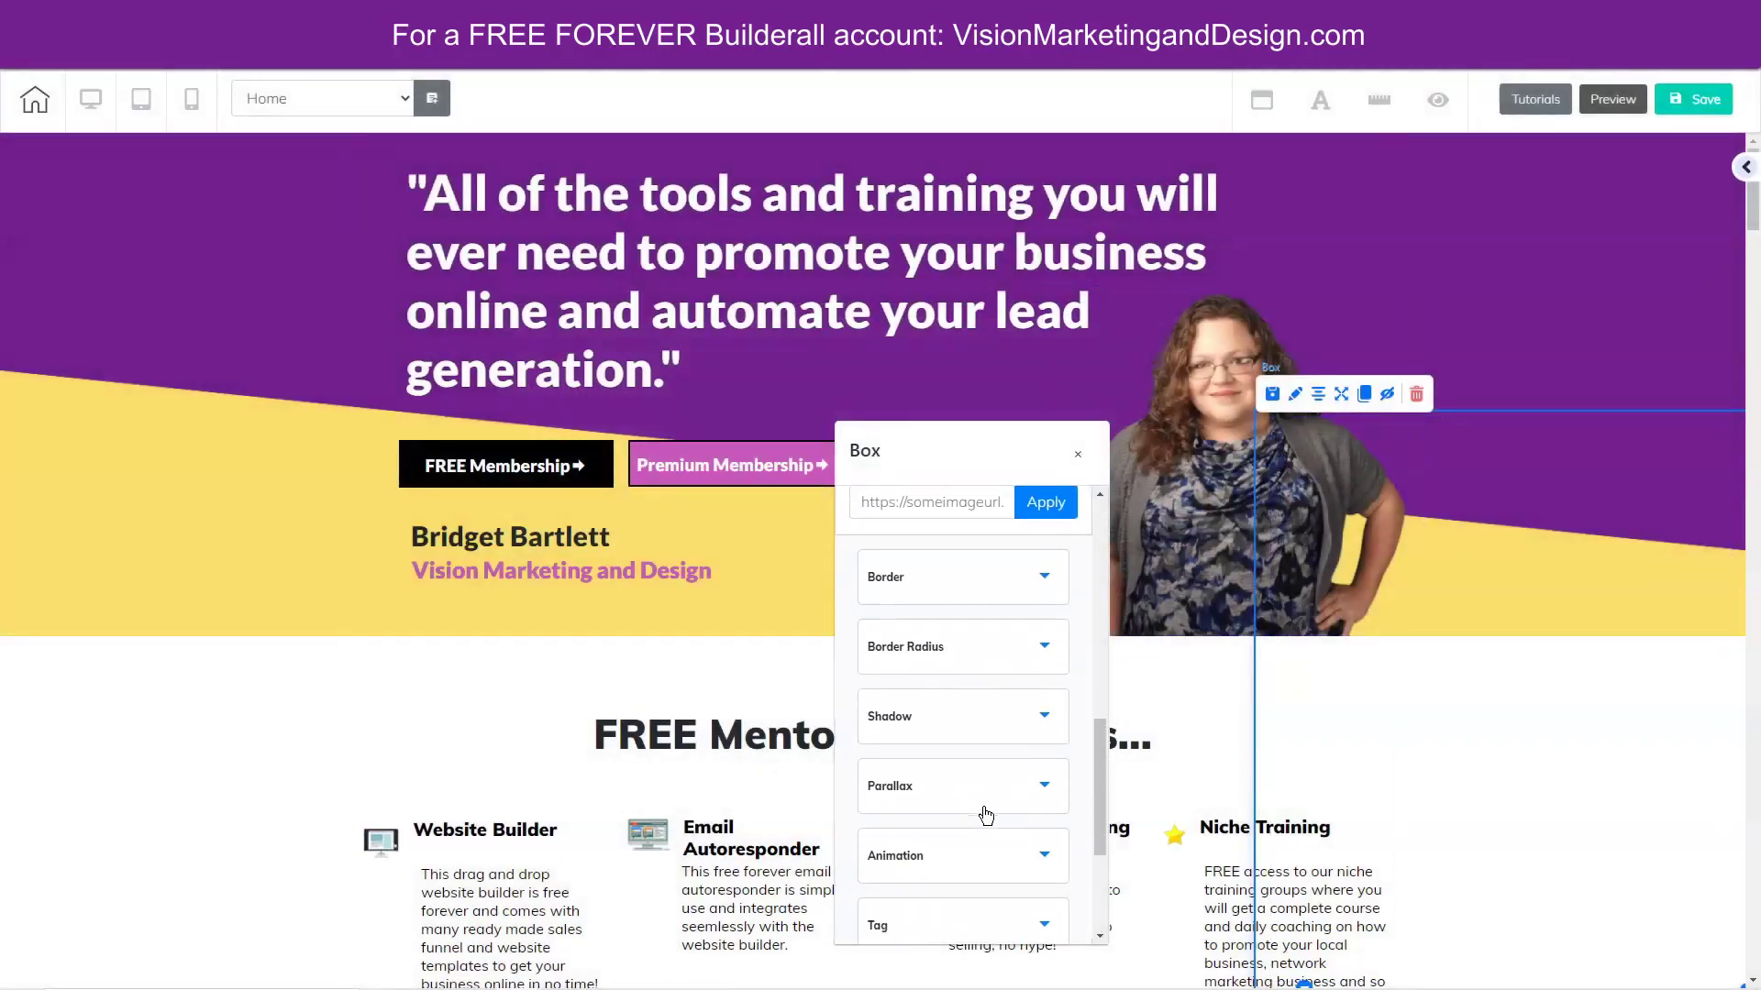
click(932, 636)
scroll(1063, 695, down, 4)
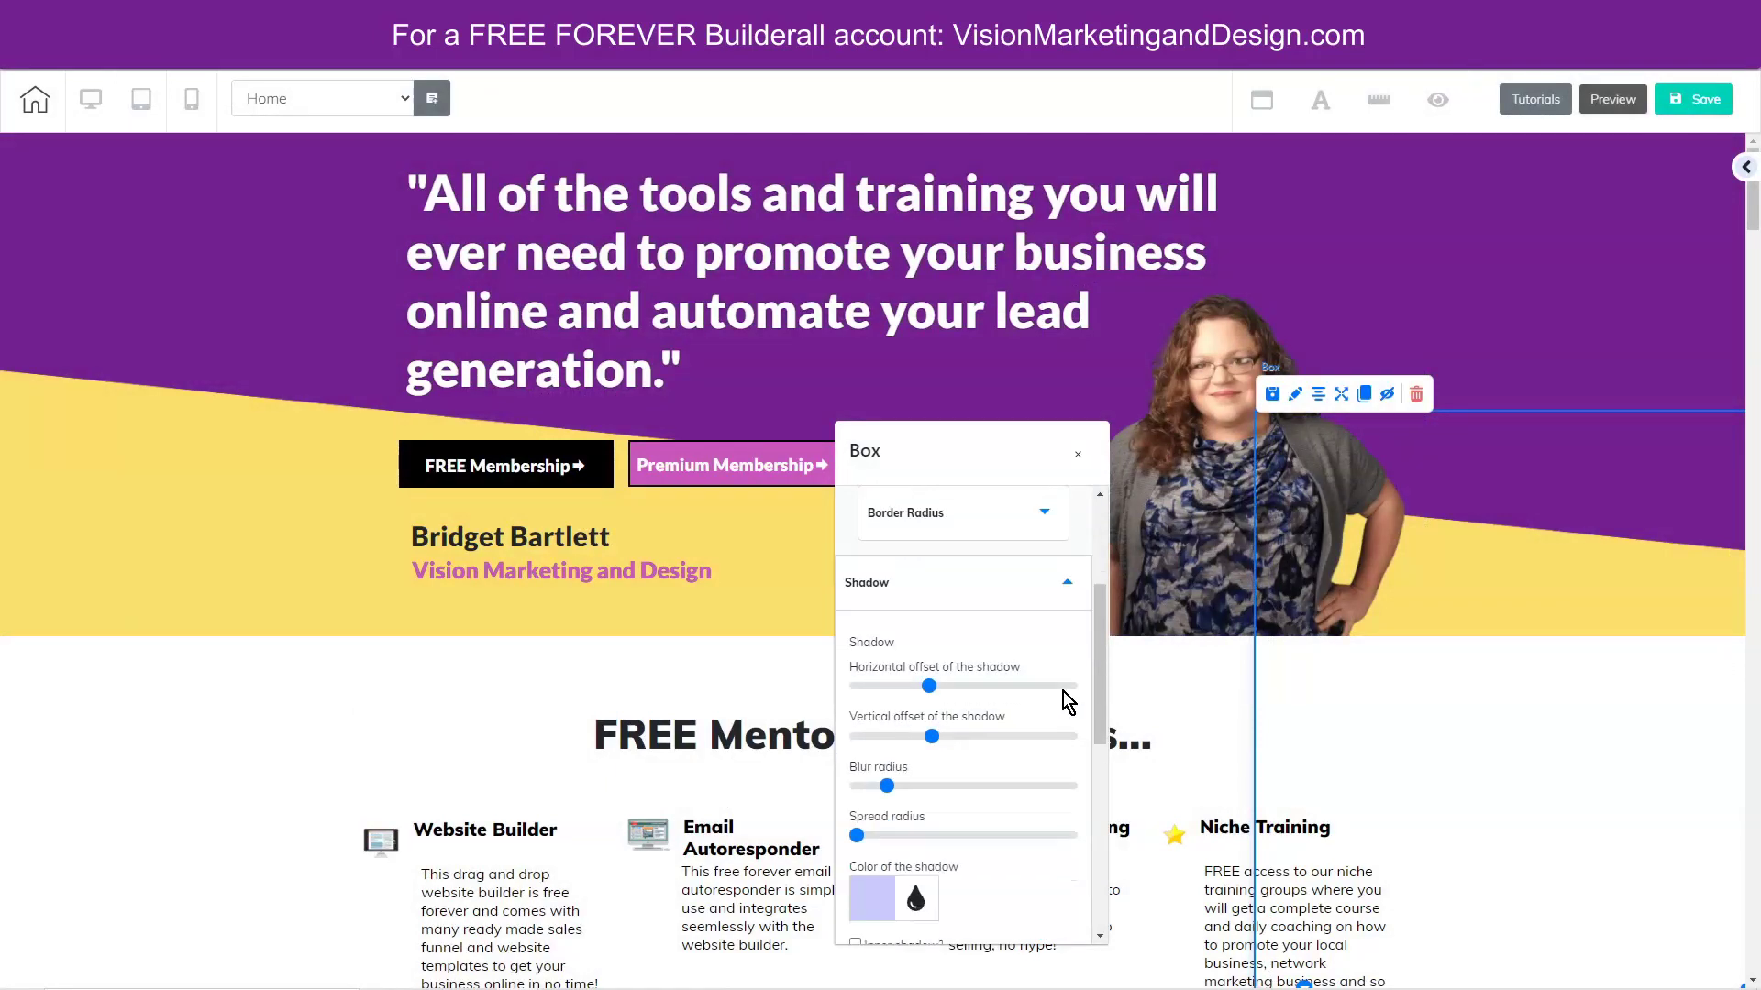
scroll(1017, 591, up, 2)
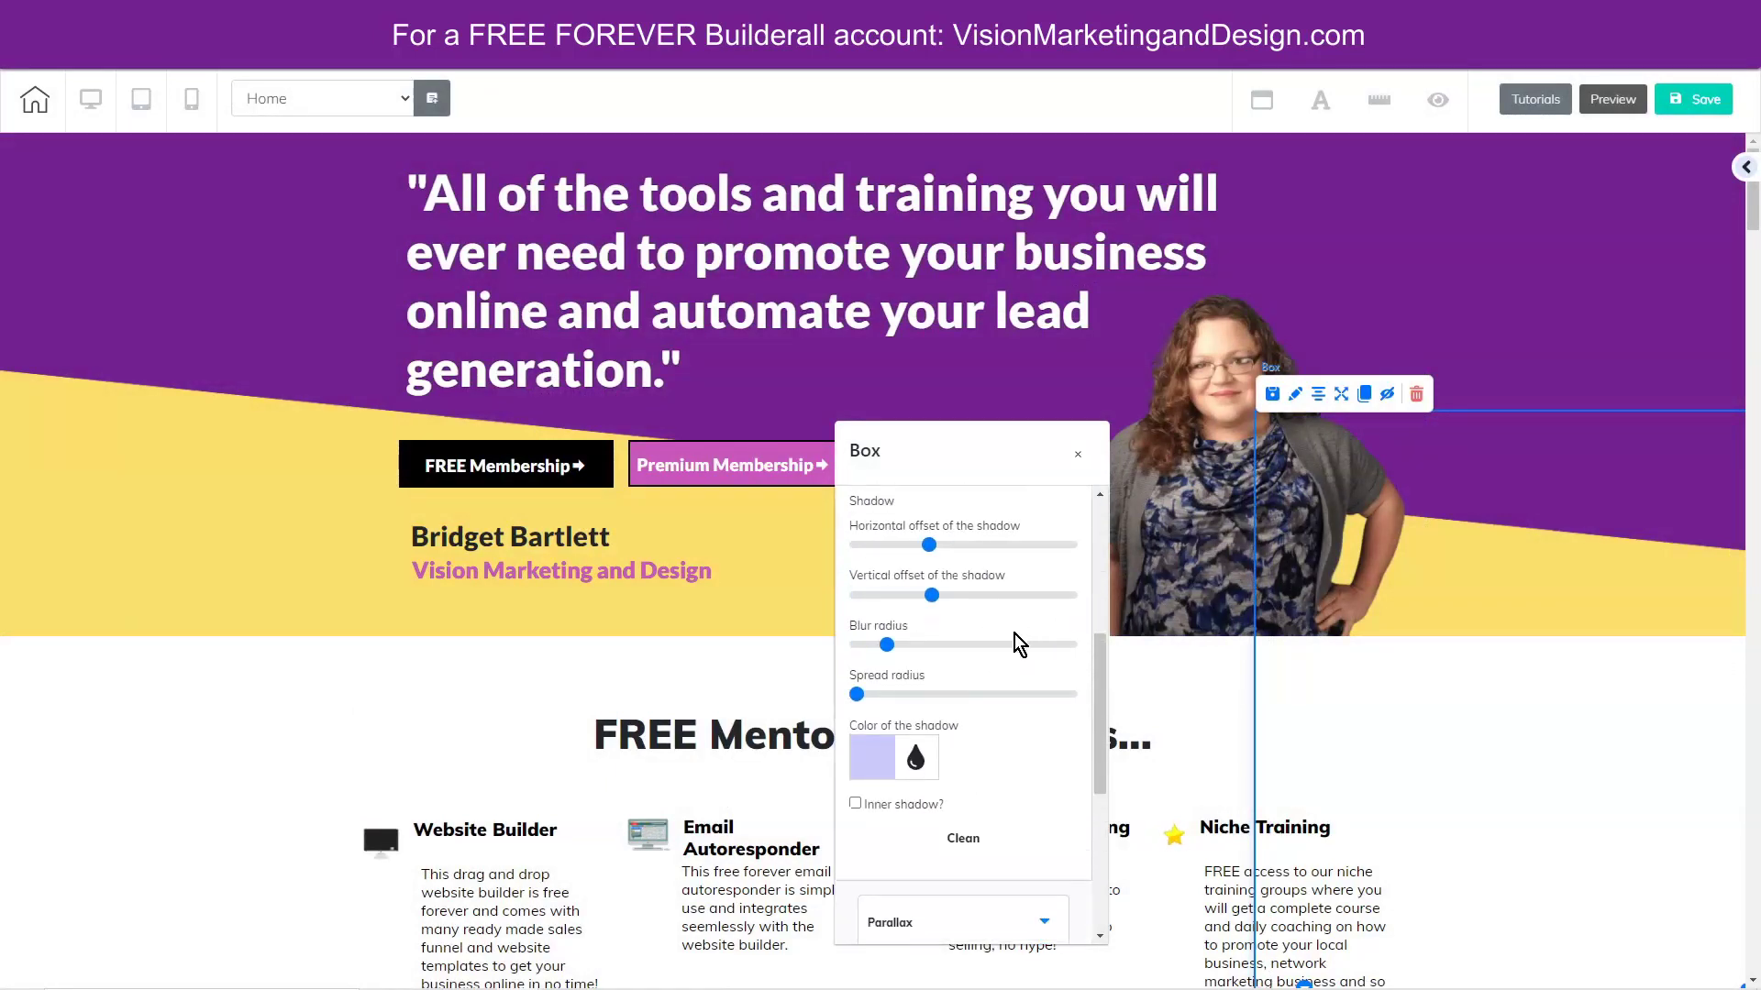
click(875, 778)
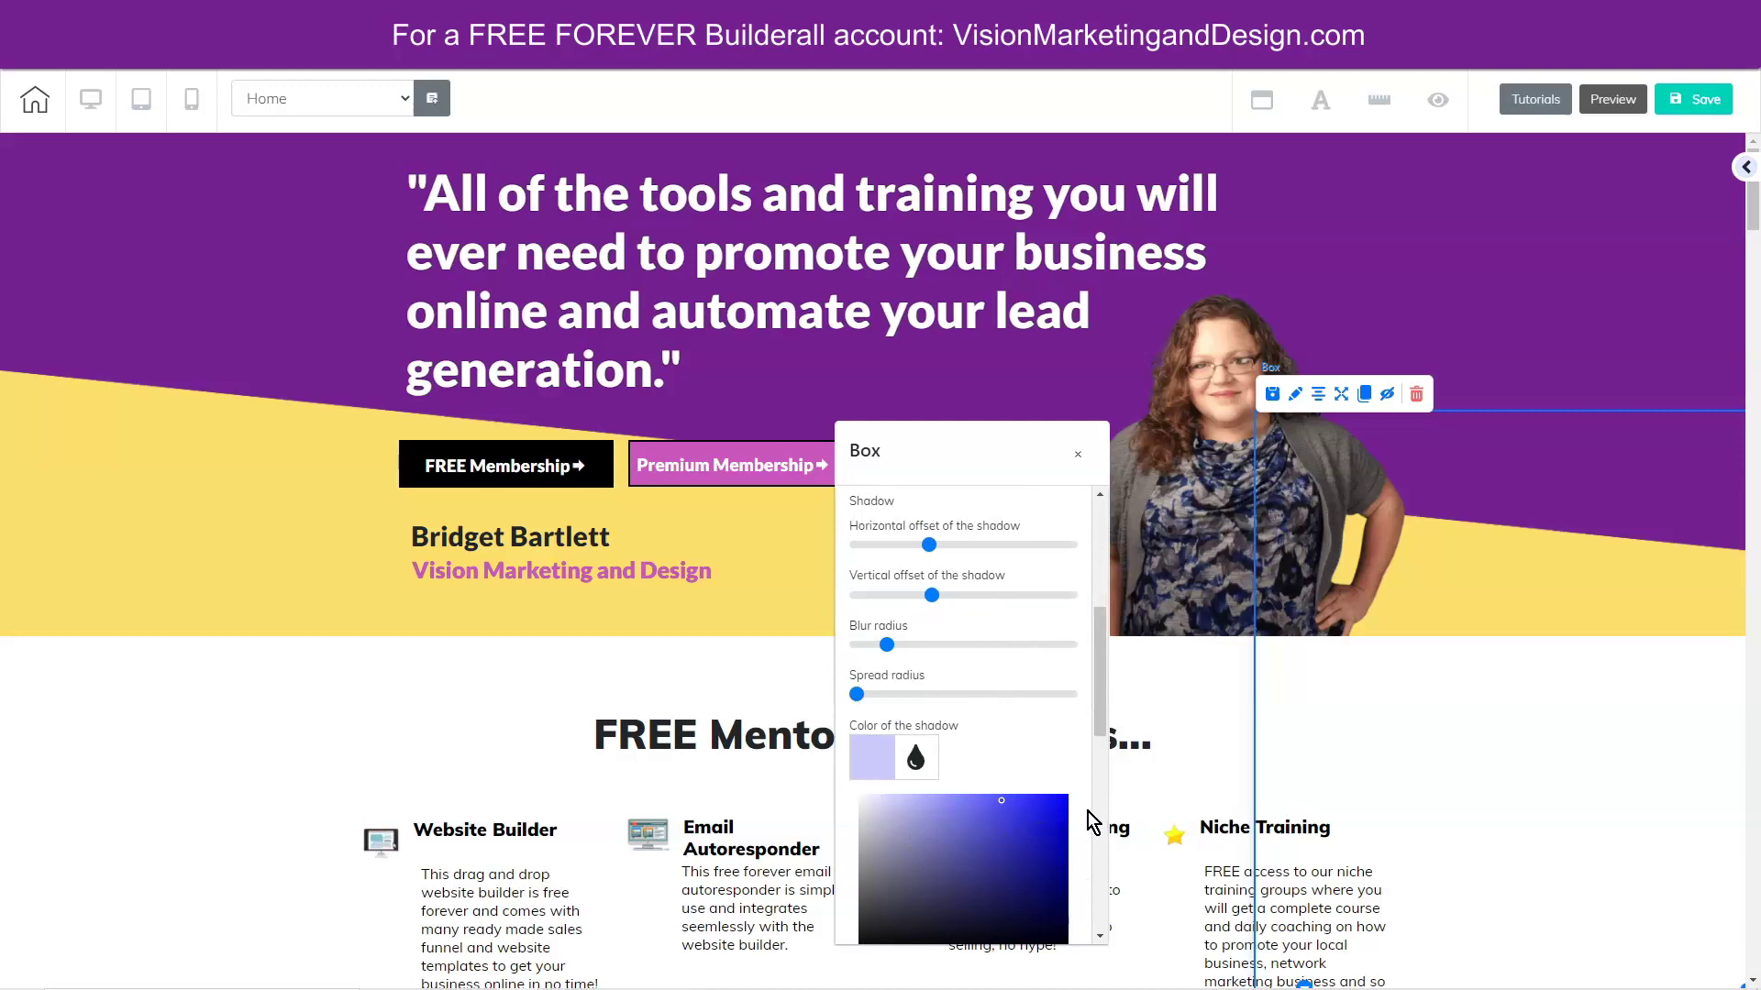
scroll(891, 704, down, 5)
drag(885, 513, 853, 521)
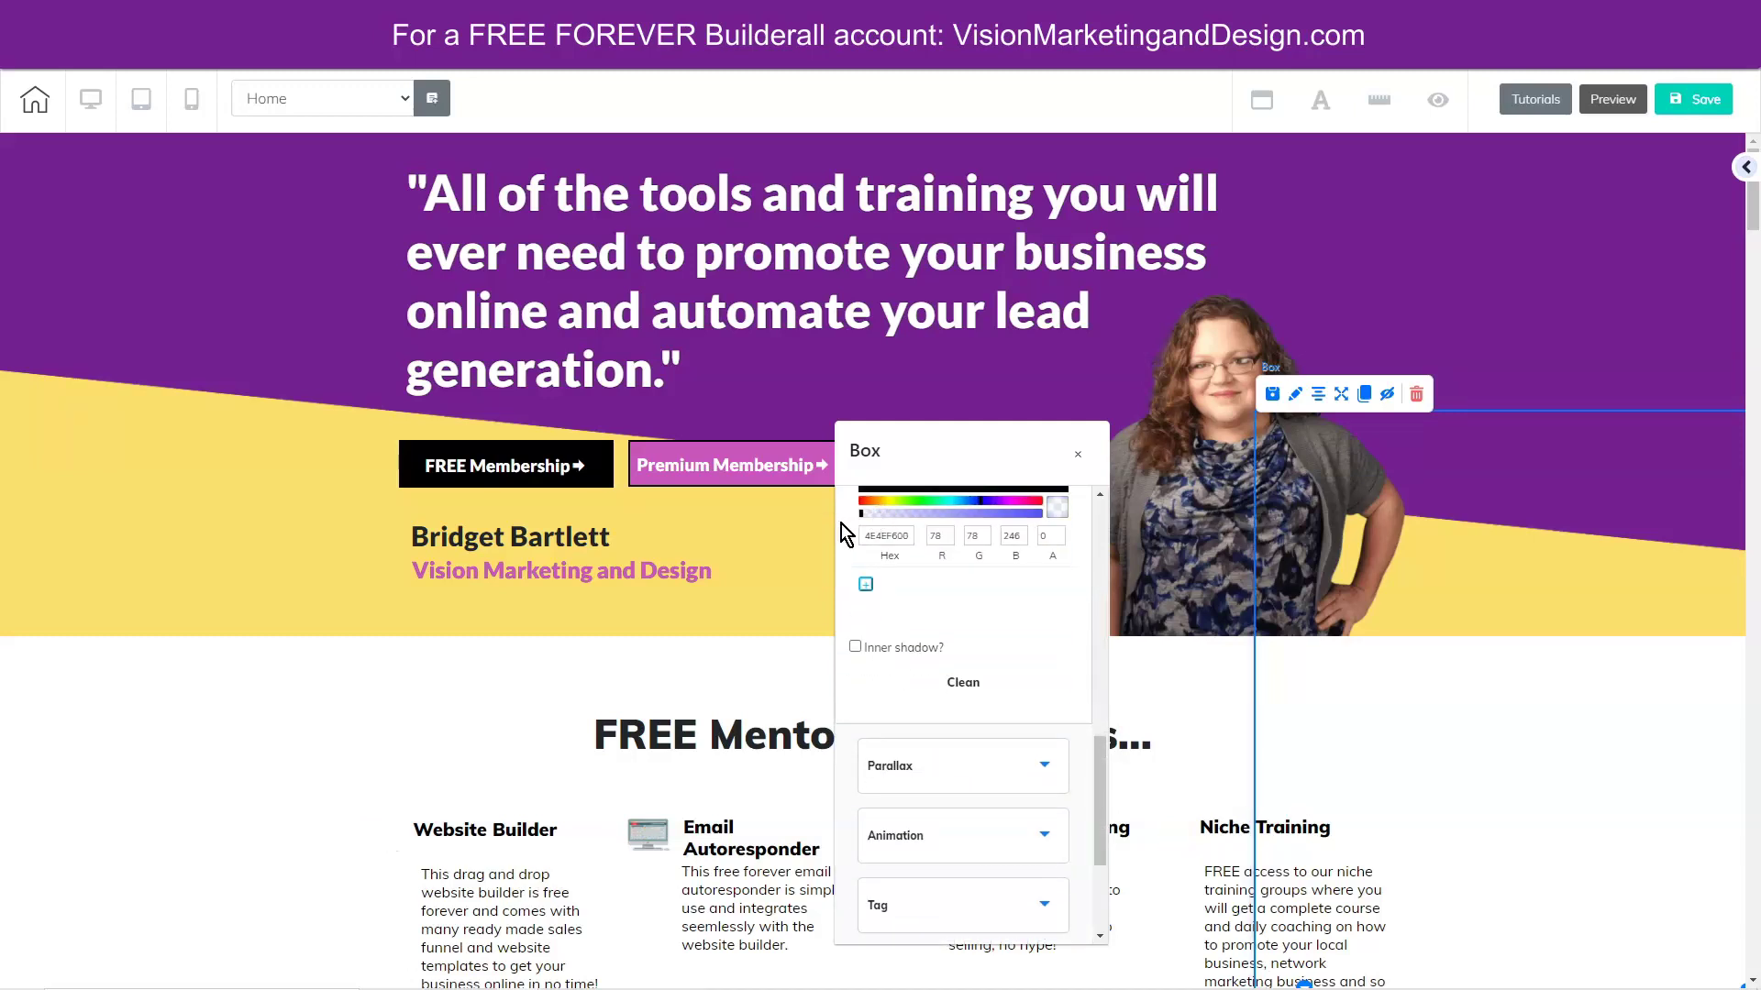
scroll(1068, 672, down, 2)
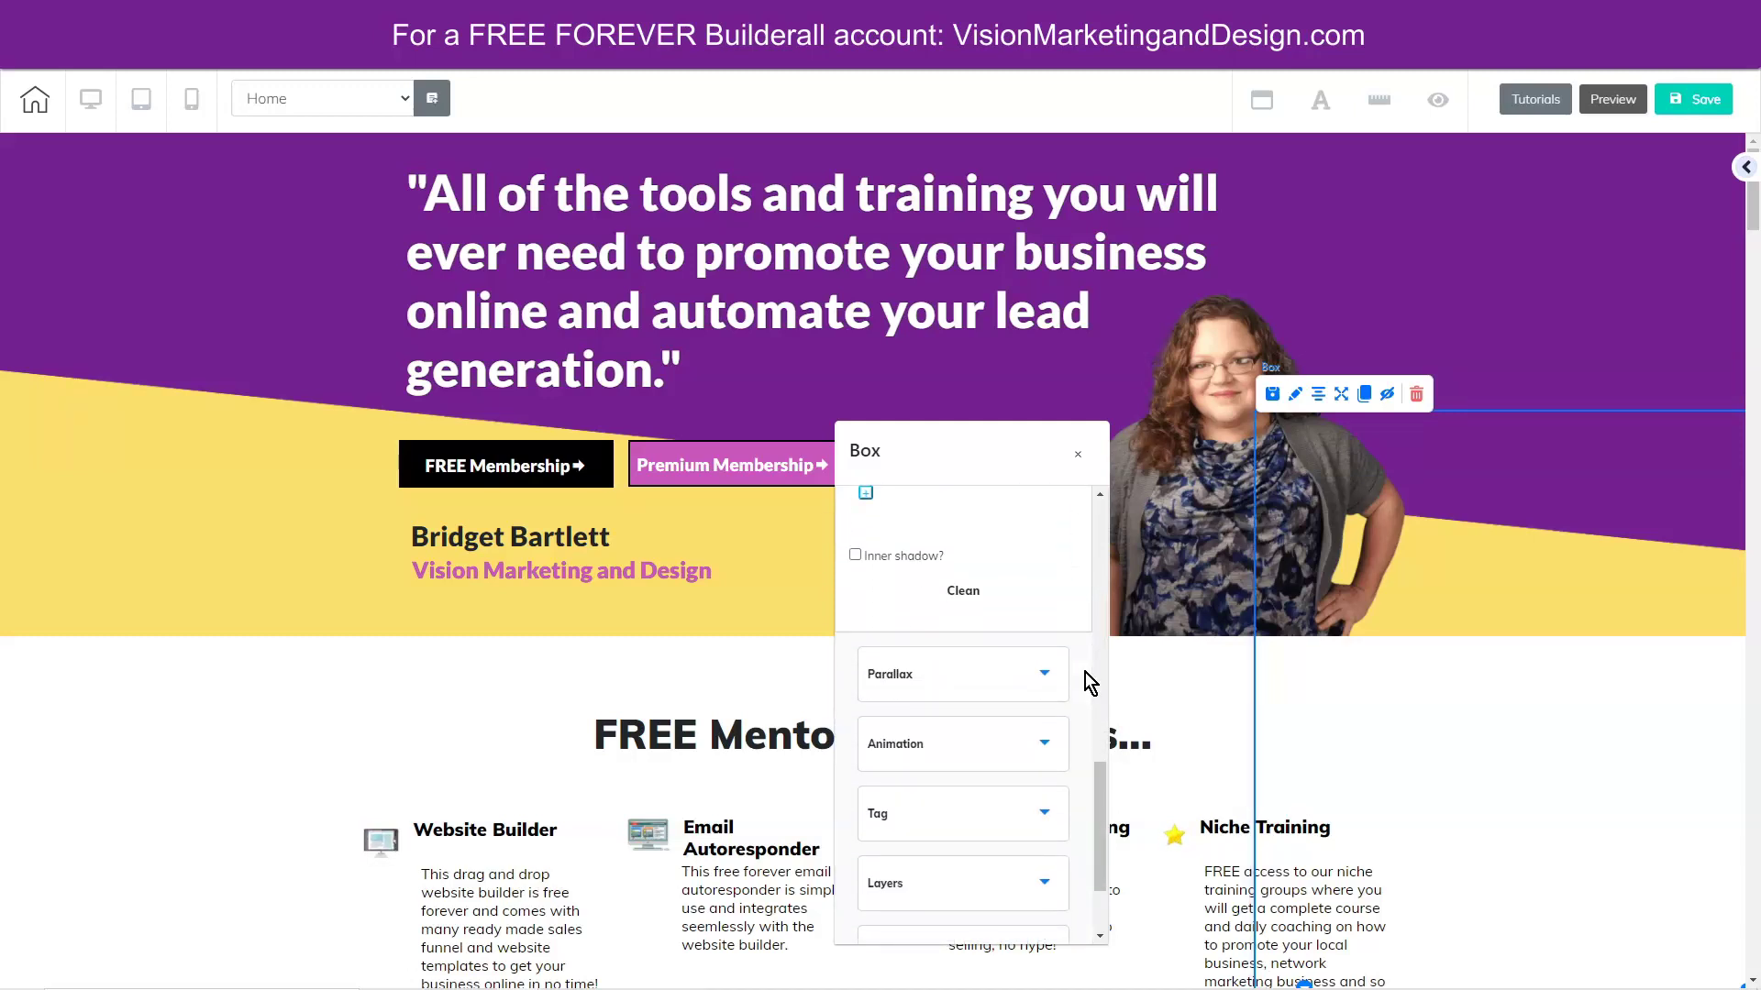
scroll(1073, 702, down, 1)
scroll(1073, 700, up, 10)
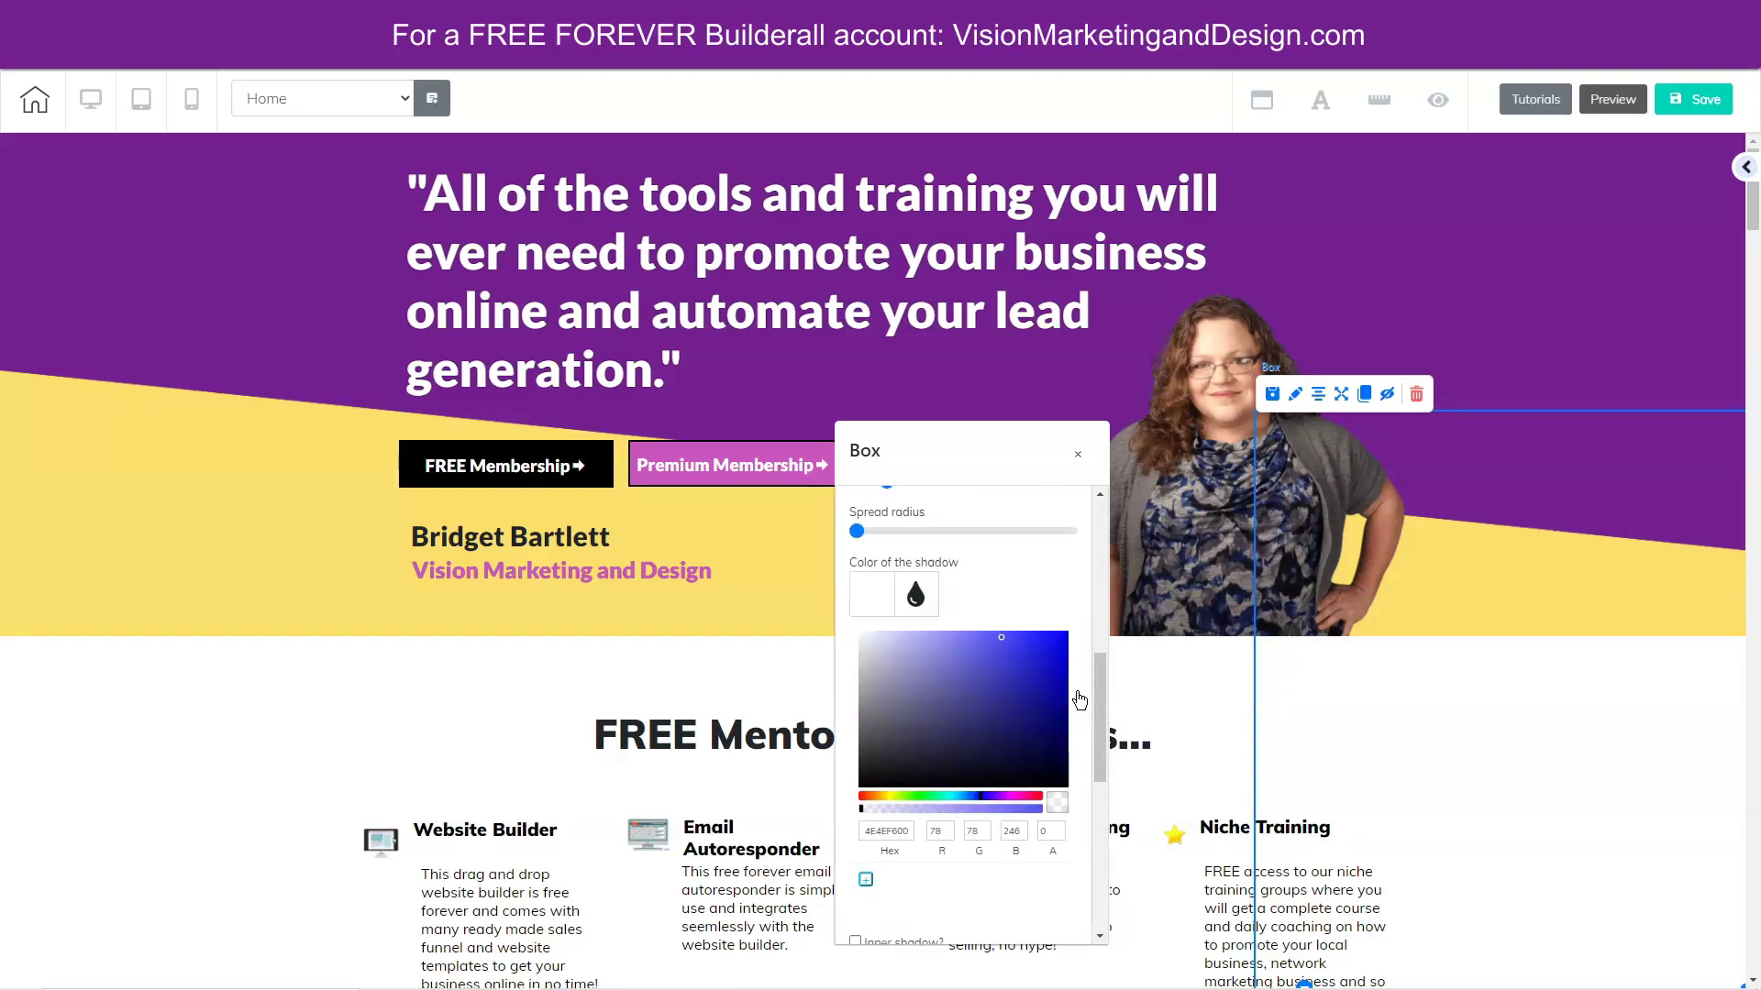
click(1010, 602)
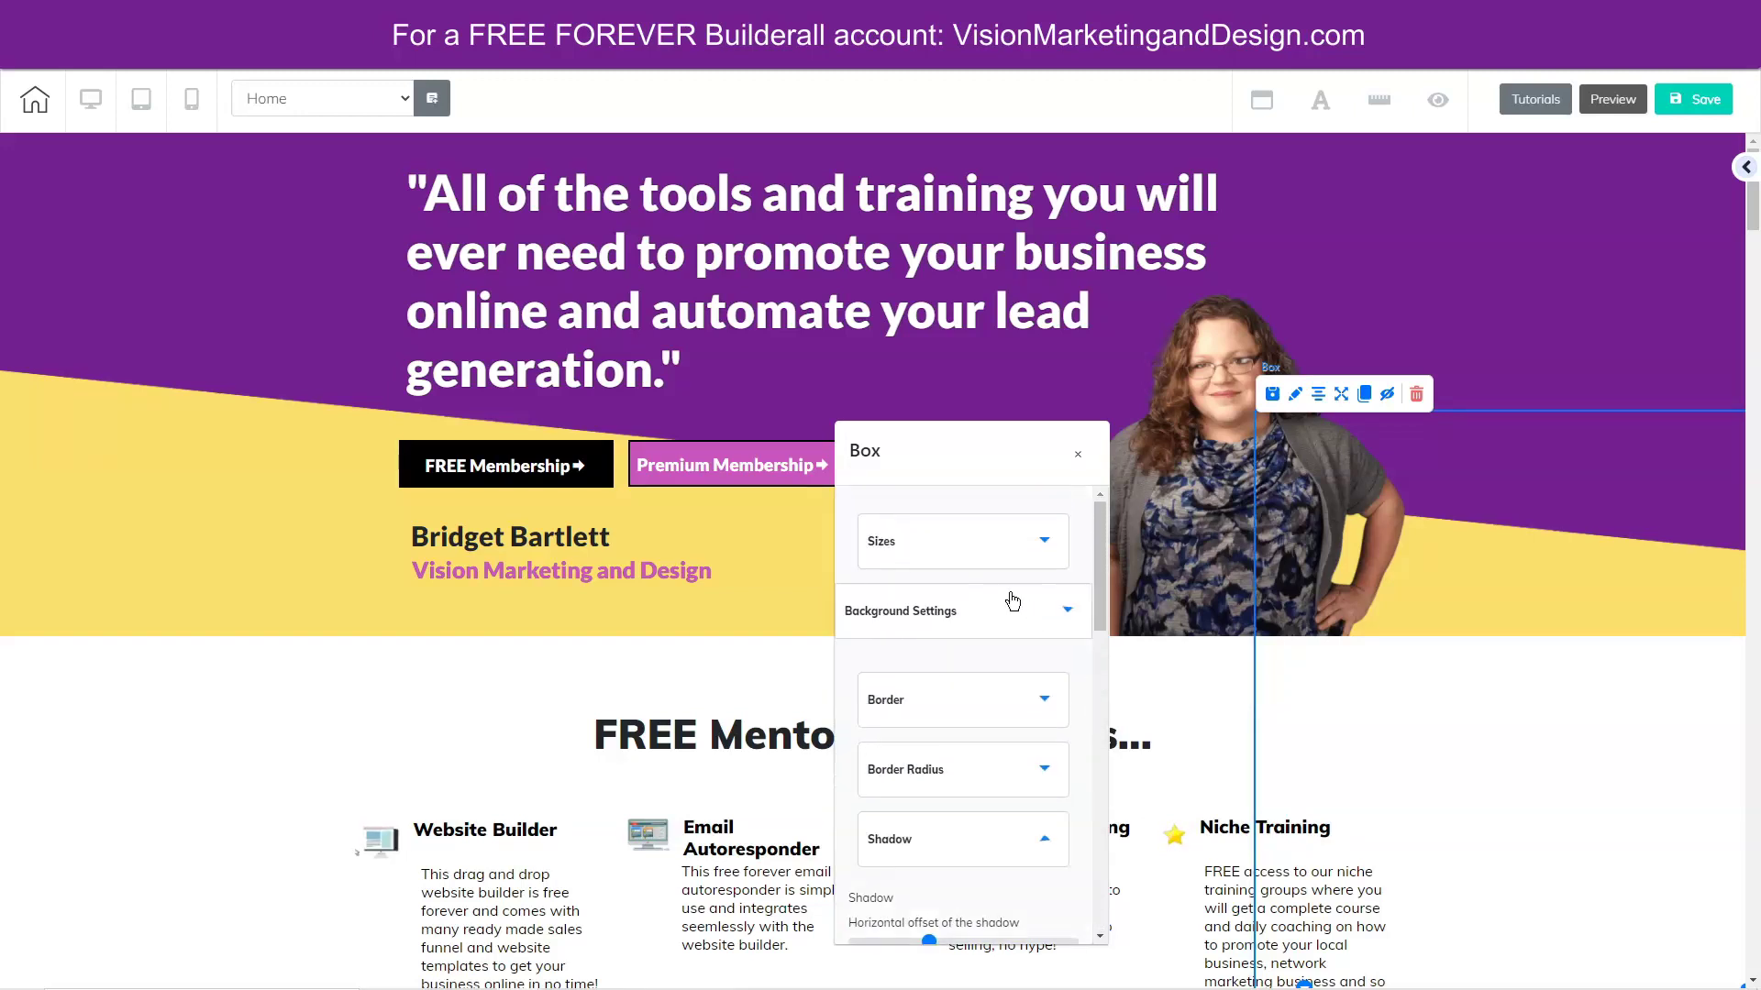
scroll(1086, 686, down, 3)
scroll(1080, 596, up, 3)
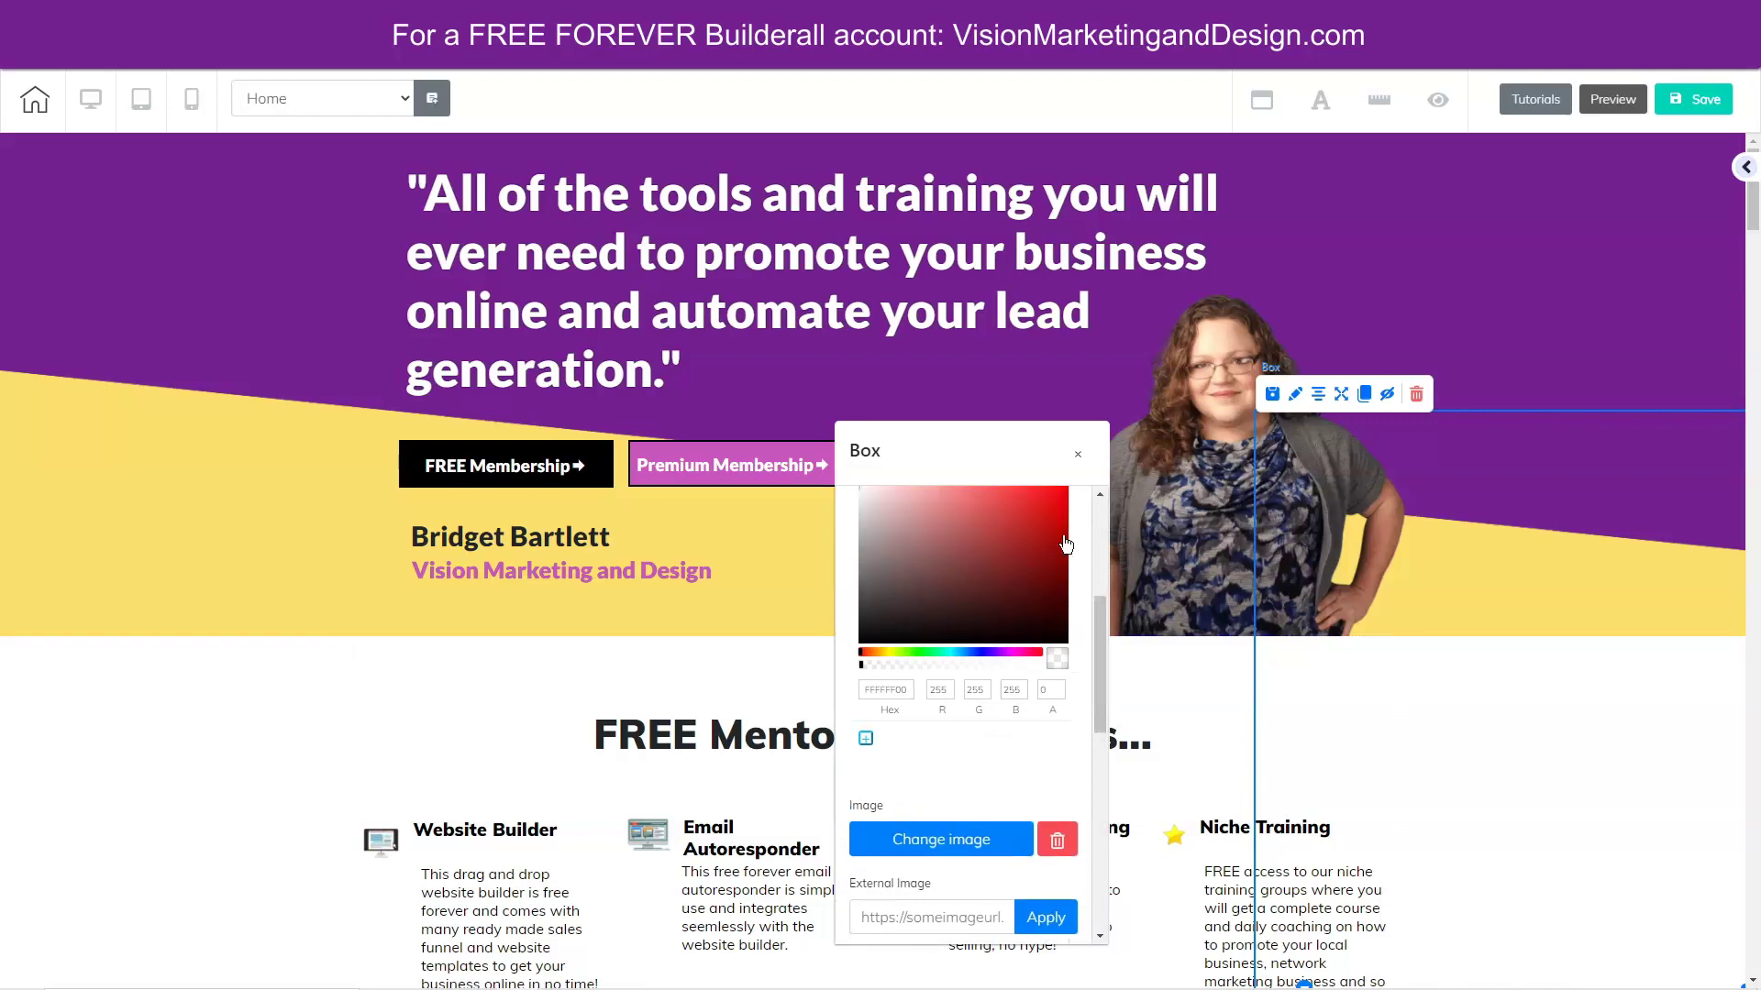
click(1081, 463)
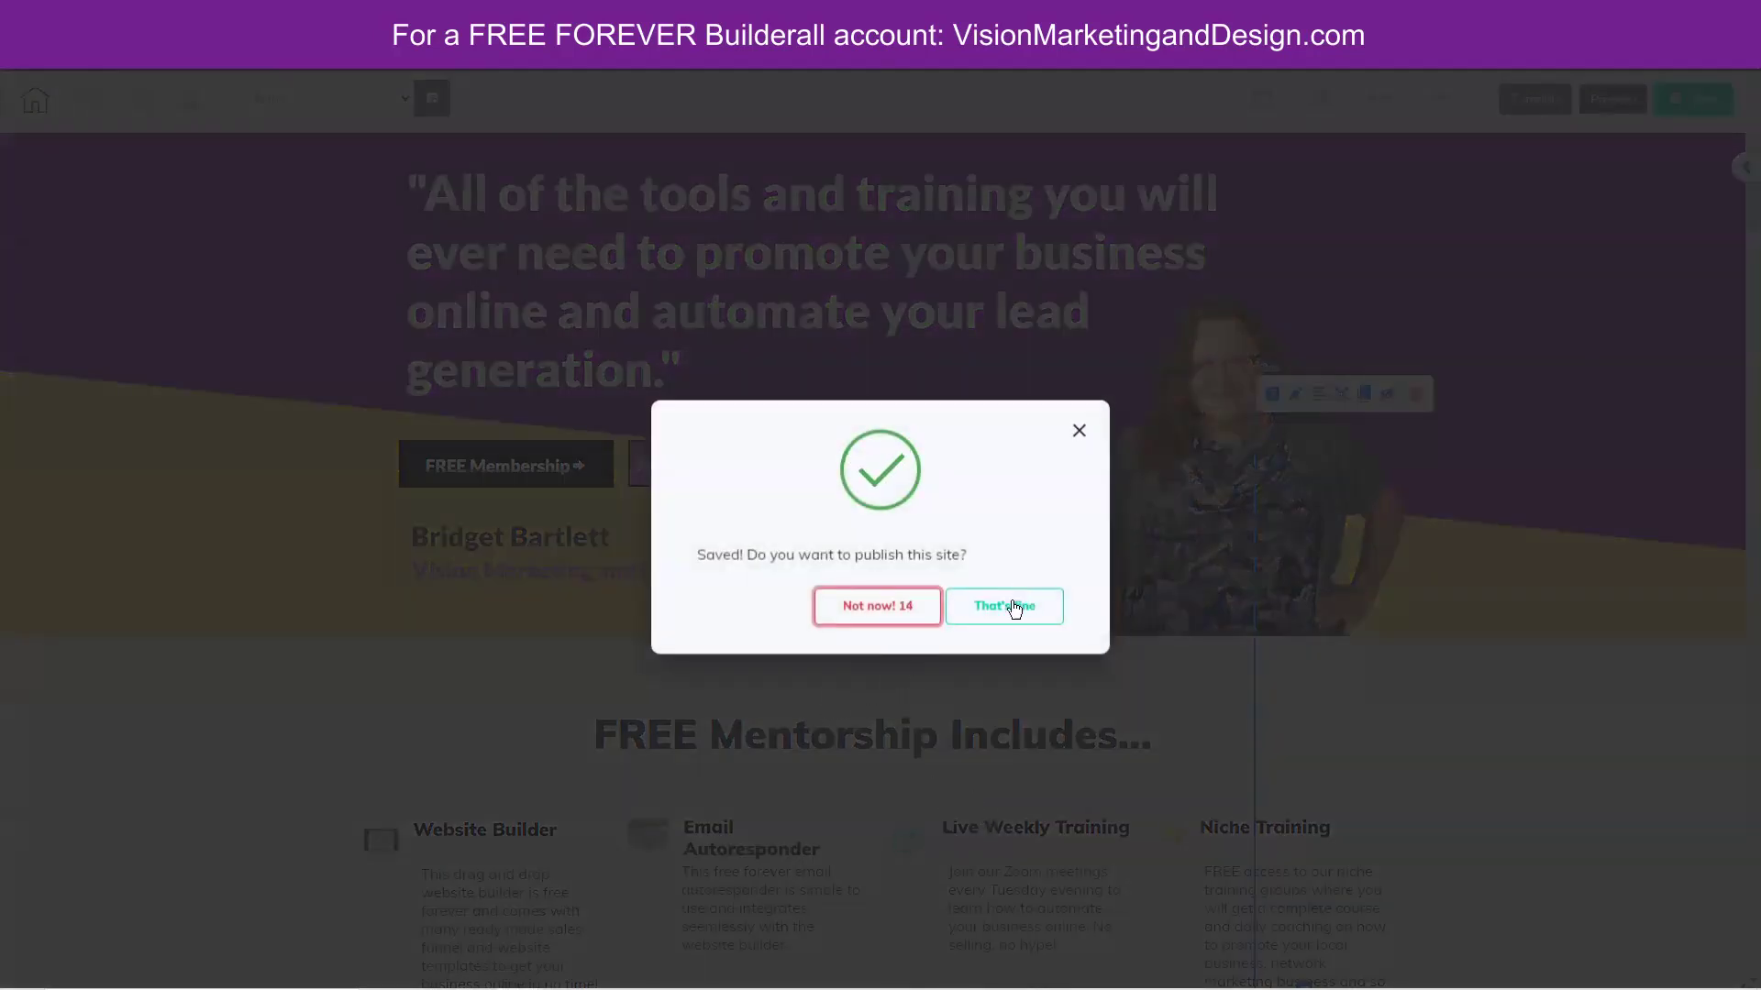
Step: Publish the saved site and check the chat widget on the reloaded live website
click(1013, 608)
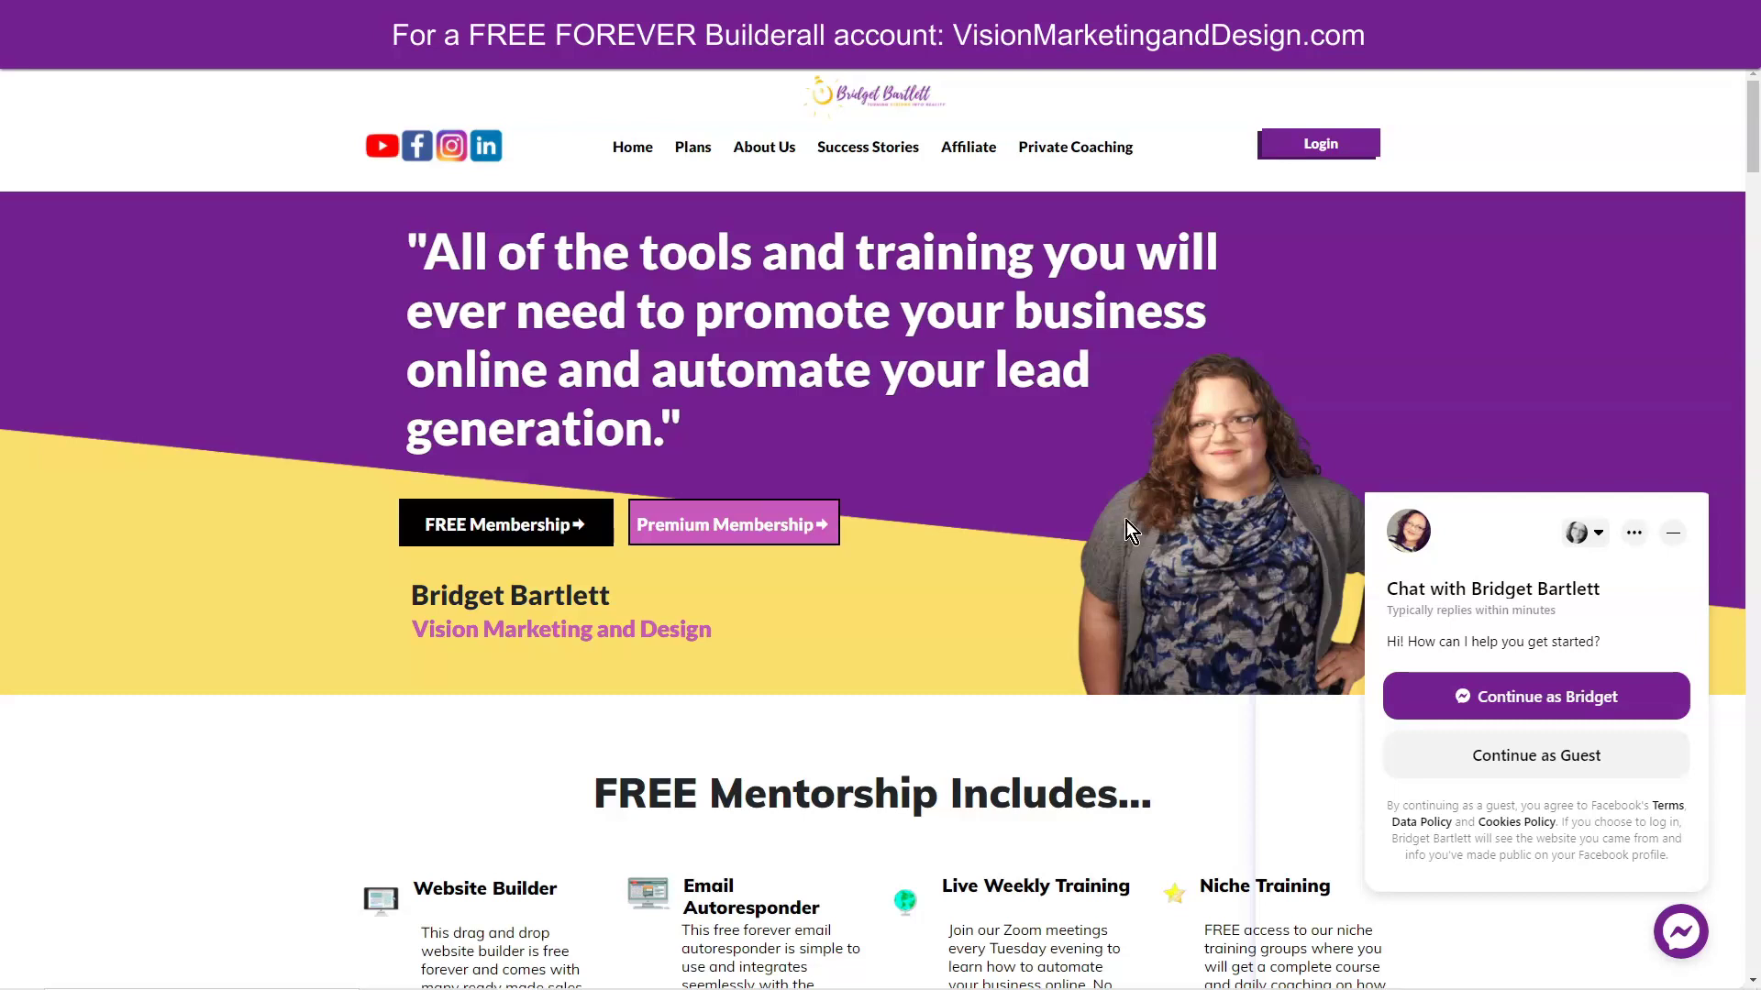
mouse_move(76, 69)
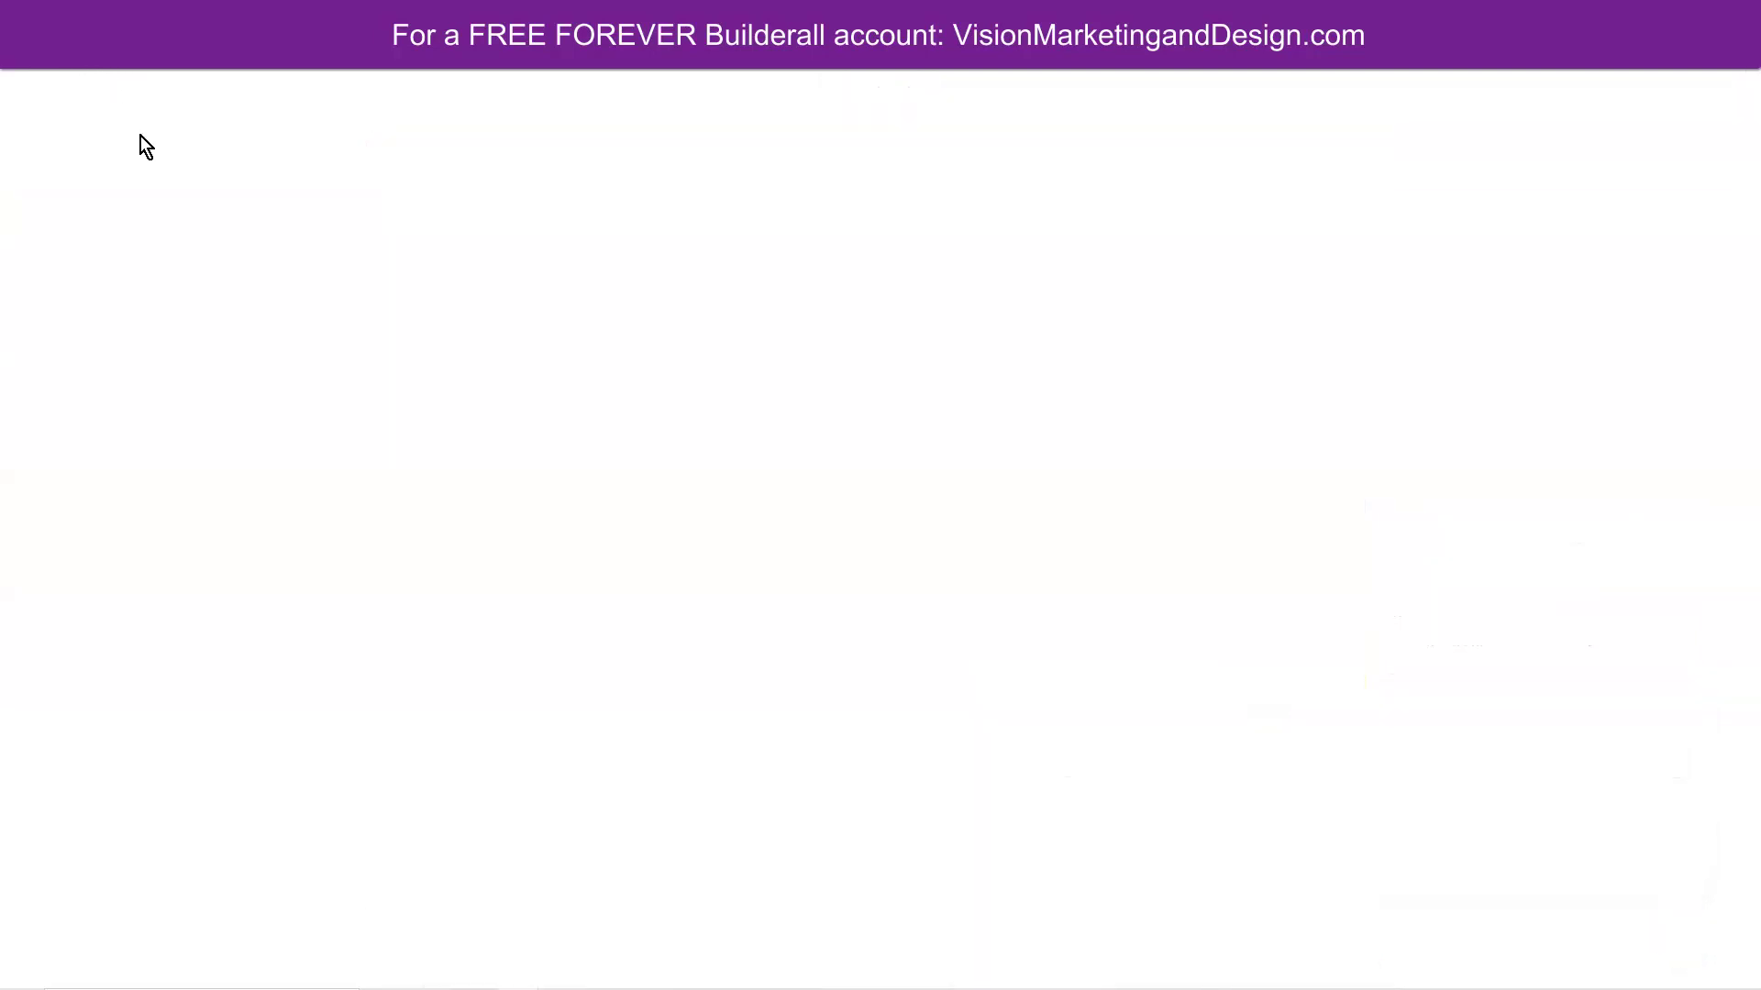